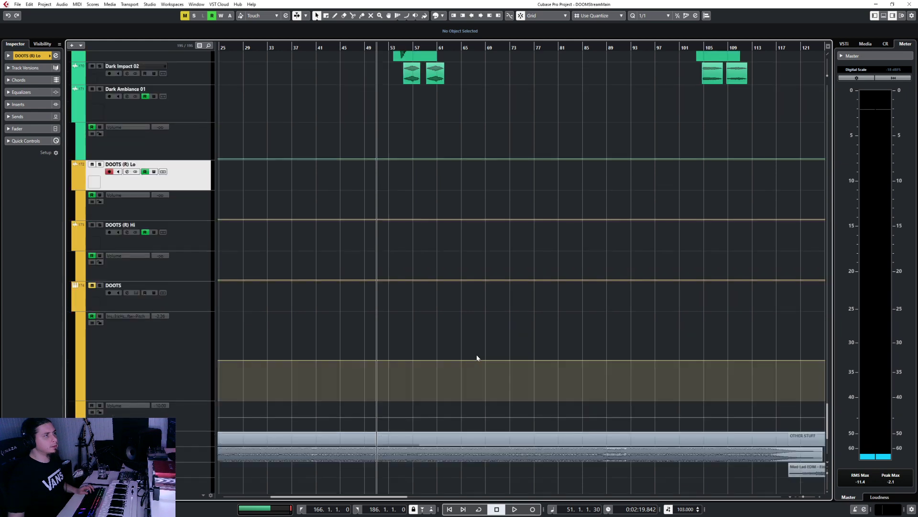
Open the Sub Reinforcement MIDI part in the key editor and bring its opening bars into view
{"action": "scroll", "coordinate": [477, 358], "scroll_direction": "down", "scroll_amount": 3}
{"action": "scroll", "coordinate": [476, 357], "scroll_direction": "left", "scroll_amount": 5}
{"action": "double_click", "coordinate": [251, 457]}
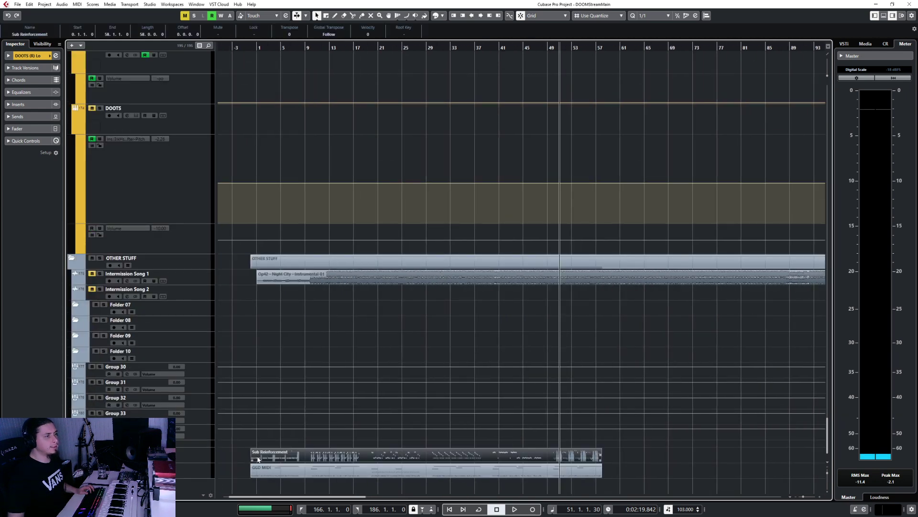
{"action": "scroll", "coordinate": [260, 380], "scroll_direction": "down", "scroll_amount": 3}
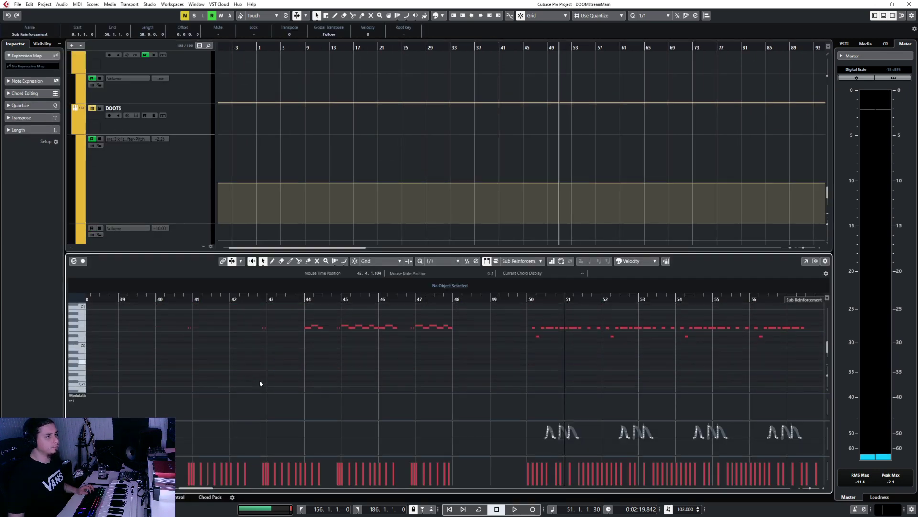
{"action": "scroll", "coordinate": [259, 381], "scroll_direction": "down", "scroll_amount": 6}
{"action": "scroll", "coordinate": [259, 383], "scroll_direction": "left", "scroll_amount": 6}
{"action": "scroll", "coordinate": [257, 380], "scroll_direction": "up", "scroll_amount": 4}
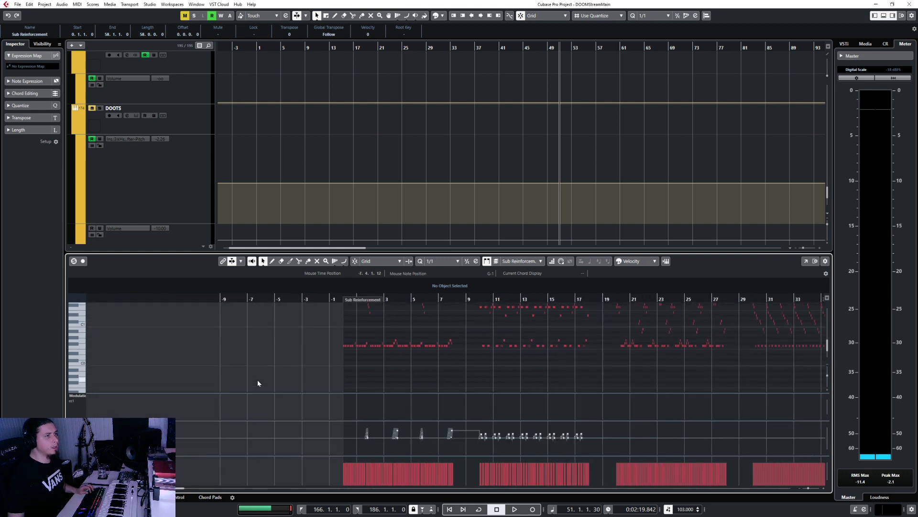
Select the opening block of notes in the Sub Reinforcement part, set the quantize preset to 1/8, and close the editor
{"action": "left_click_drag", "start_coordinate": [308, 312], "coordinate": [478, 371]}
{"action": "left_click", "coordinate": [441, 262]}
{"action": "left_click", "coordinate": [461, 295]}
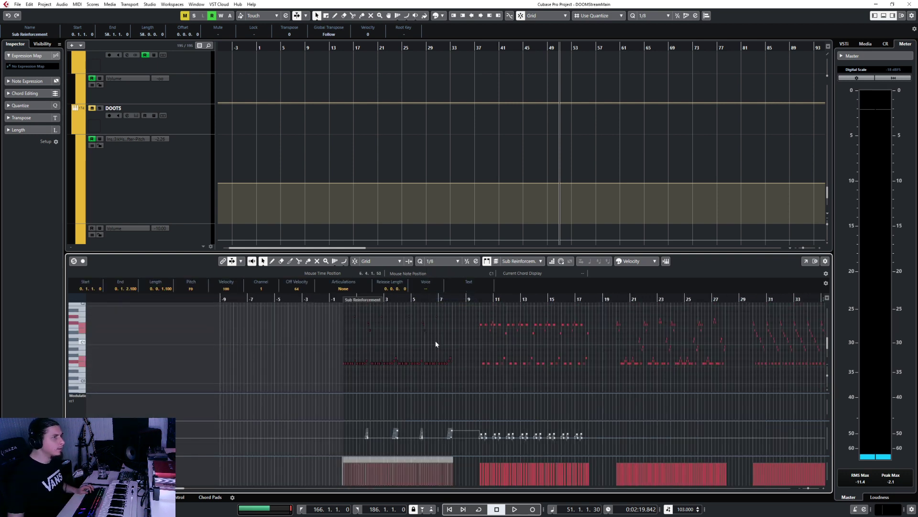
{"action": "scroll", "coordinate": [435, 342], "scroll_direction": "up", "scroll_amount": 5}
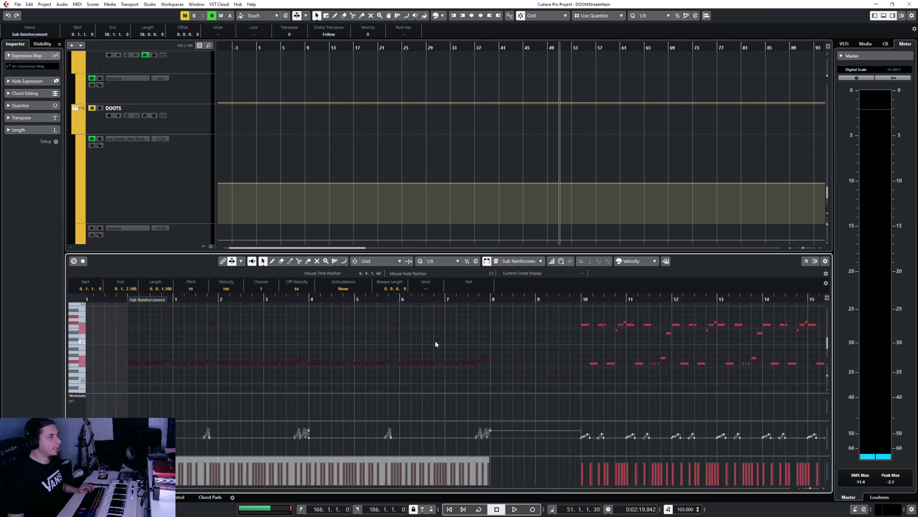
{"action": "scroll", "coordinate": [401, 354], "scroll_direction": "down", "scroll_amount": 5}
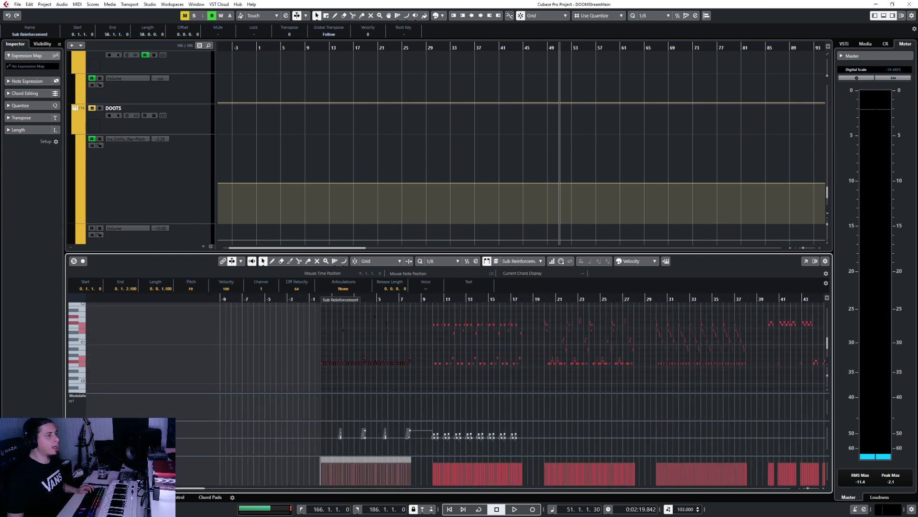
{"action": "key", "text": "Return"}
Place the project cursor at about bar 184, near the end of the last events on the DOOTS tracks
{"action": "scroll", "coordinate": [230, 335], "scroll_direction": "up", "scroll_amount": 3}
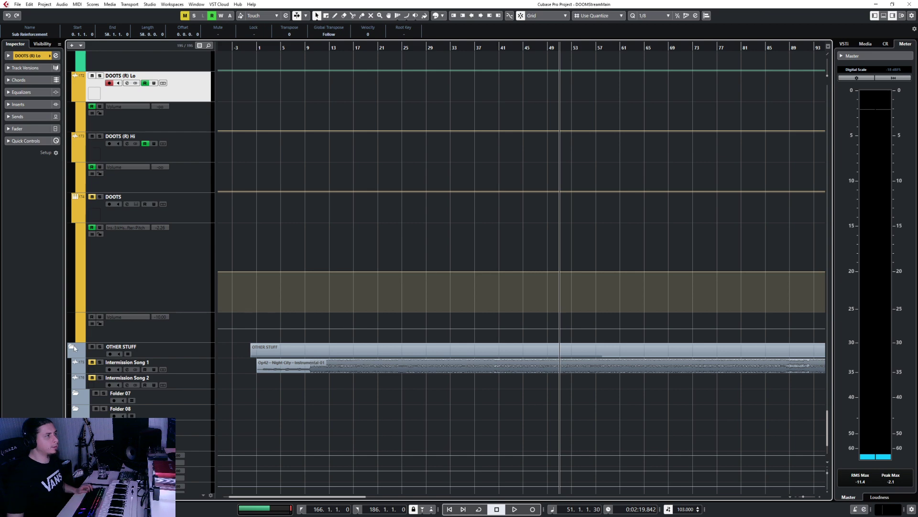
{"action": "scroll", "coordinate": [149, 352], "scroll_direction": "up", "scroll_amount": 4}
{"action": "scroll", "coordinate": [498, 263], "scroll_direction": "up", "scroll_amount": 3}
{"action": "scroll", "coordinate": [497, 262], "scroll_direction": "down", "scroll_amount": 2}
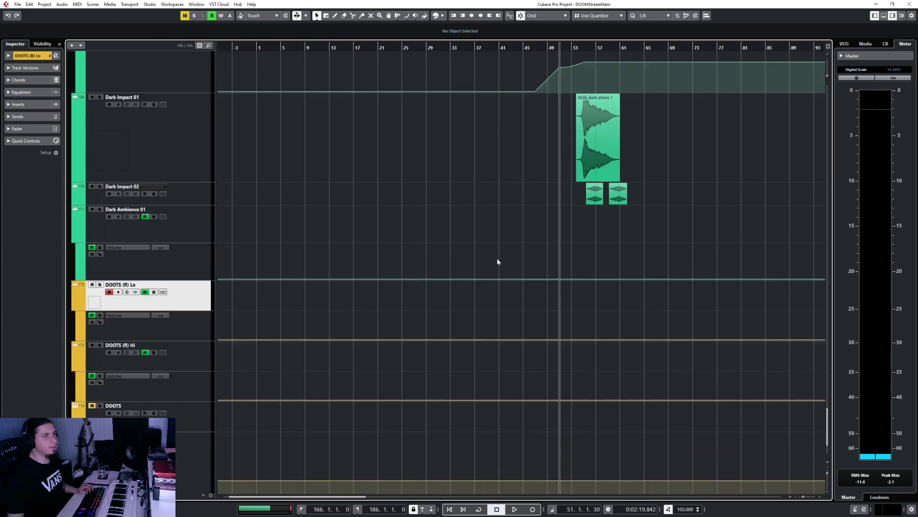
{"action": "scroll", "coordinate": [498, 259], "scroll_direction": "right", "scroll_amount": 10}
{"action": "scroll", "coordinate": [496, 255], "scroll_direction": "right", "scroll_amount": 6}
{"action": "scroll", "coordinate": [492, 256], "scroll_direction": "left", "scroll_amount": 3}
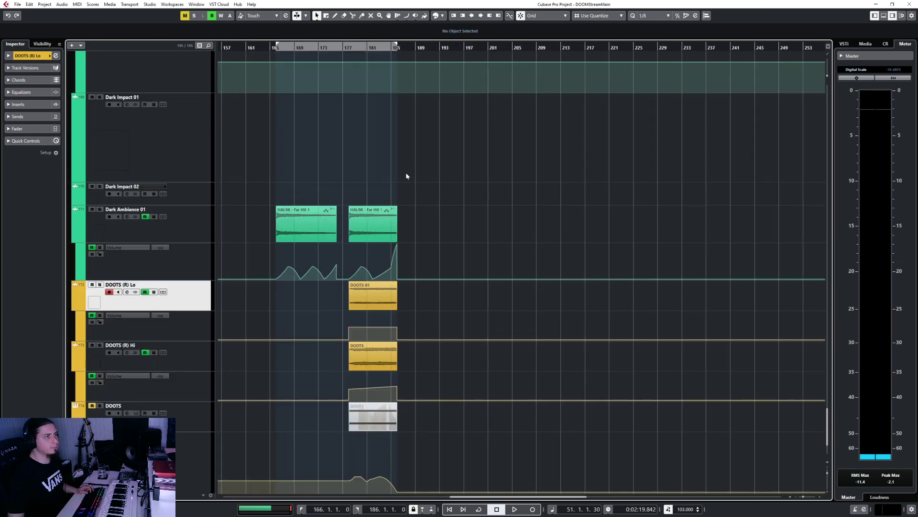
{"action": "left_click", "coordinate": [390, 48]}
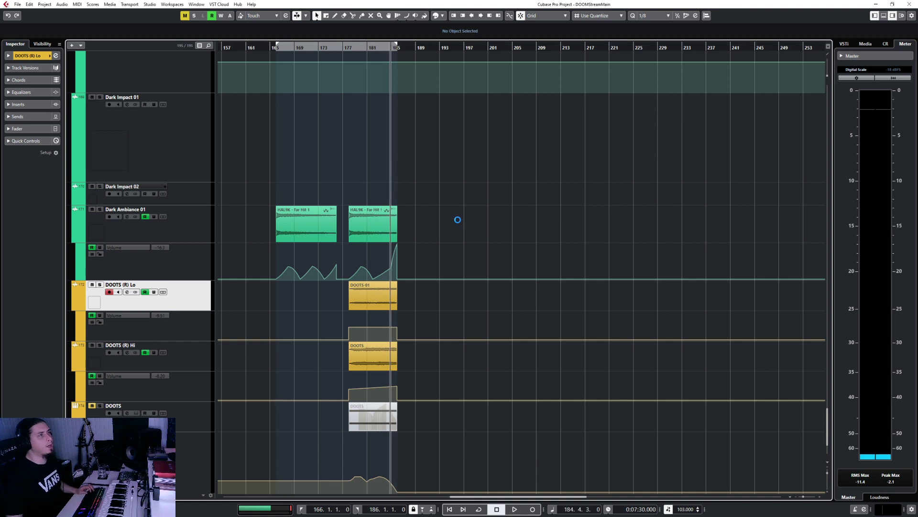
{"action": "left_click", "coordinate": [186, 416]}
{"action": "left_click", "coordinate": [190, 348]}
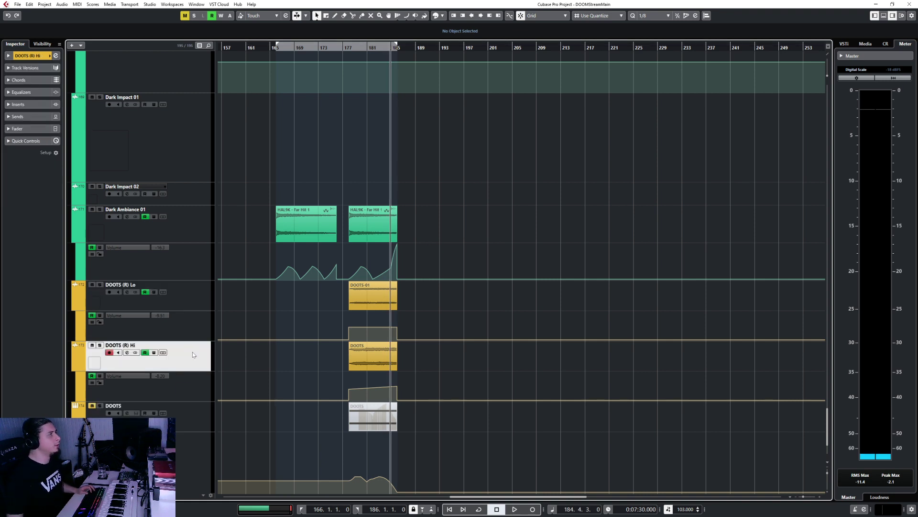
{"action": "right_click", "coordinate": [193, 352]}
{"action": "mouse_move", "coordinate": [252, 183]}
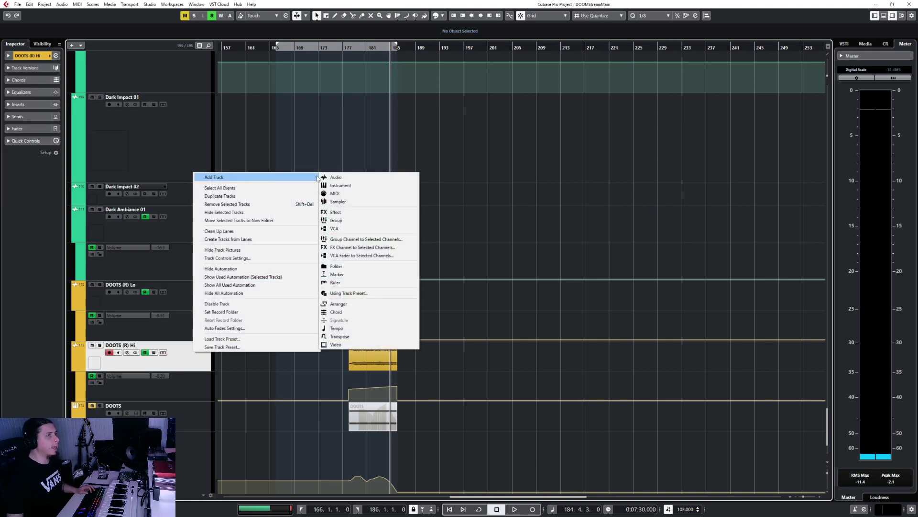
{"action": "scroll", "coordinate": [193, 357], "scroll_direction": "down", "scroll_amount": 3}
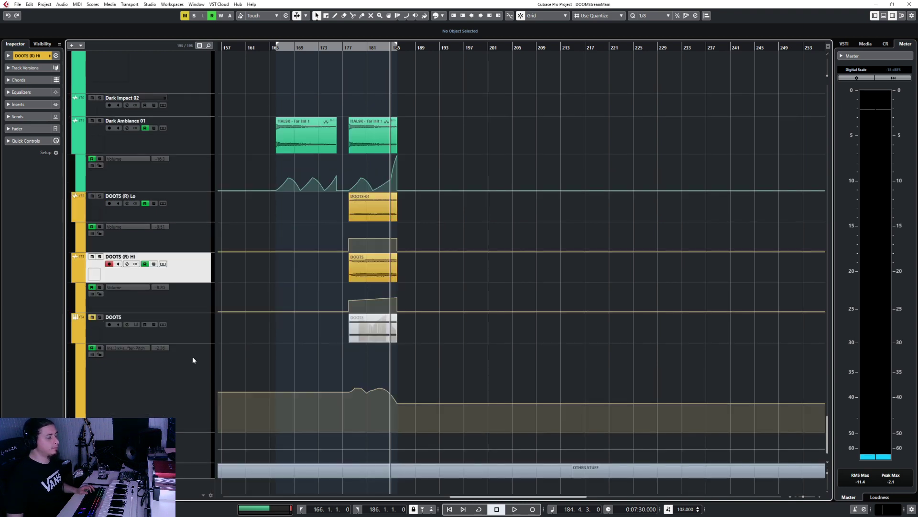
Add one ANA2 x64 instrument track from the DOOTS track, with its audio output routed to GR LEAD SYNTHS
{"action": "left_click", "coordinate": [187, 335]}
{"action": "right_click", "coordinate": [184, 331]}
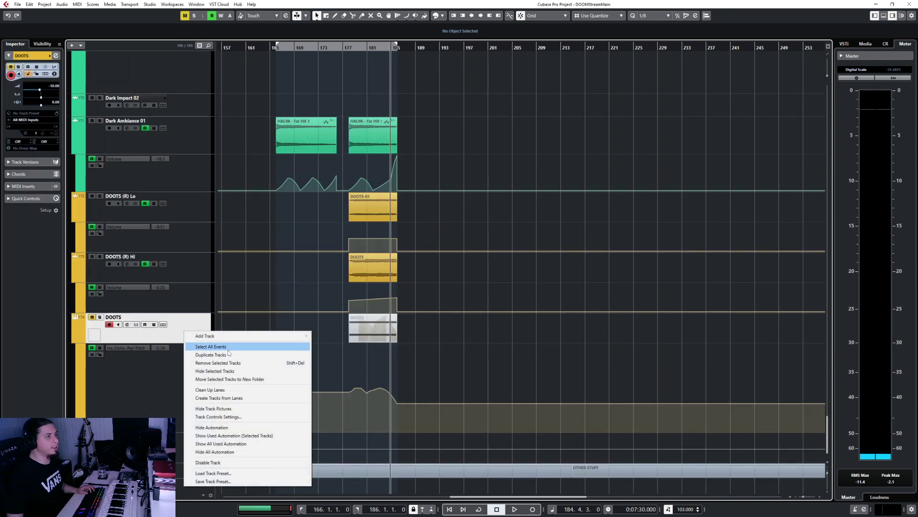
{"action": "mouse_move", "coordinate": [228, 336]}
{"action": "left_click", "coordinate": [381, 345]}
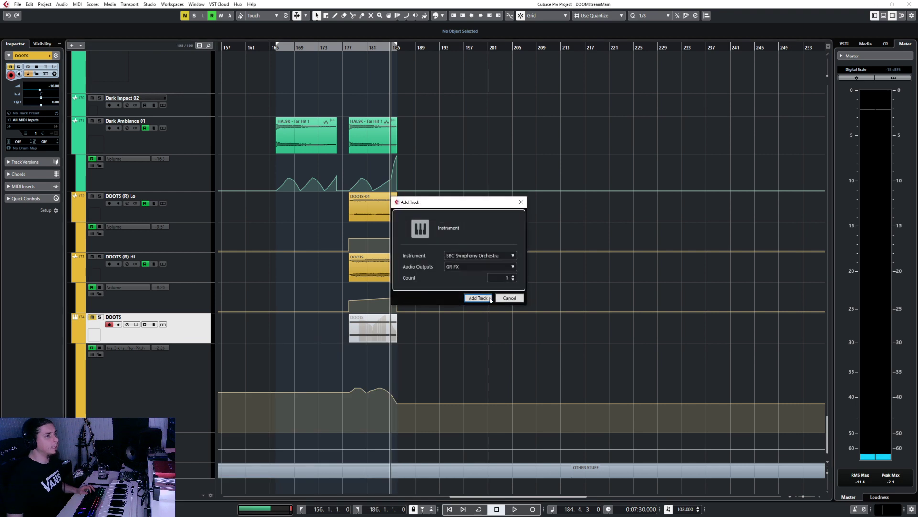
{"action": "left_click", "coordinate": [461, 267]}
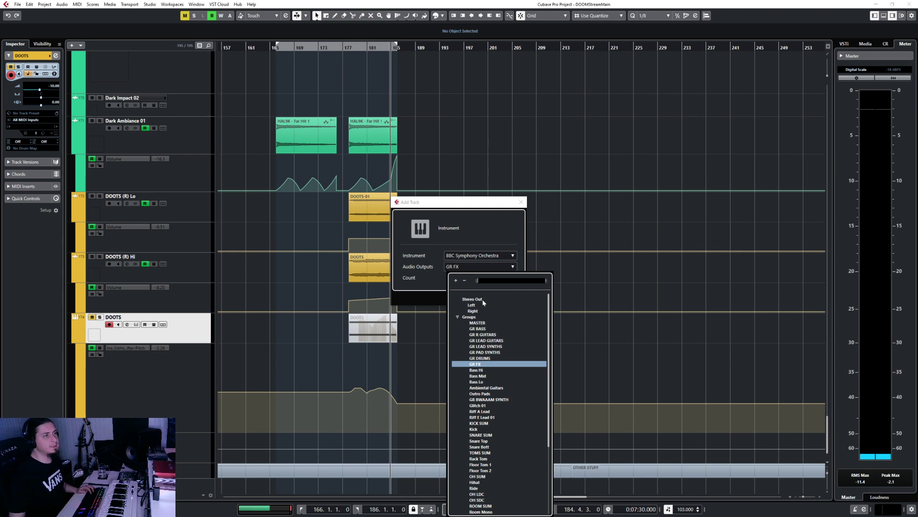
{"action": "left_click", "coordinate": [487, 346]}
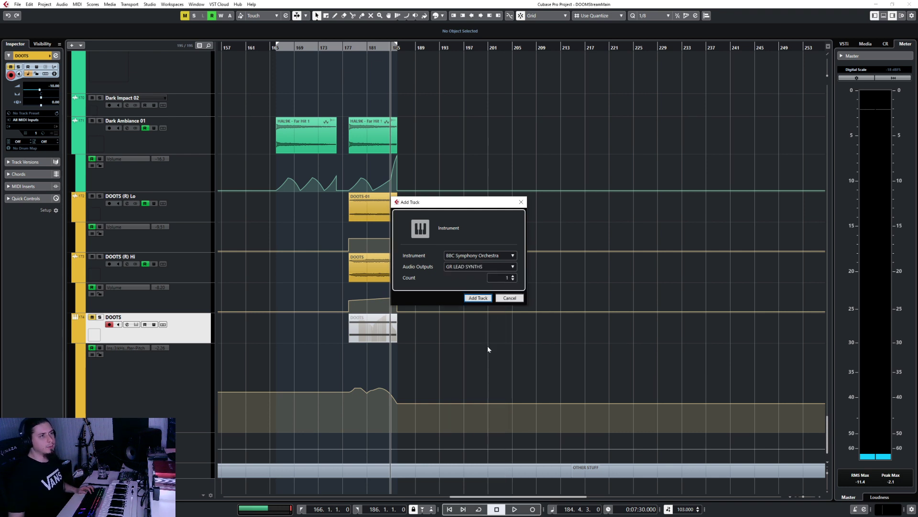
{"action": "left_click", "coordinate": [456, 258]}
{"action": "type", "text": "ana"}
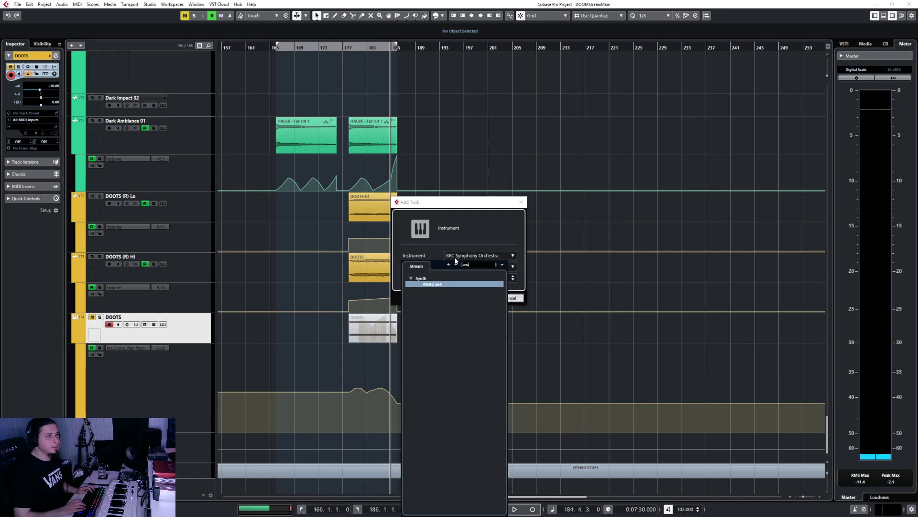
{"action": "key", "text": "Return"}
{"action": "left_click", "coordinate": [477, 298]}
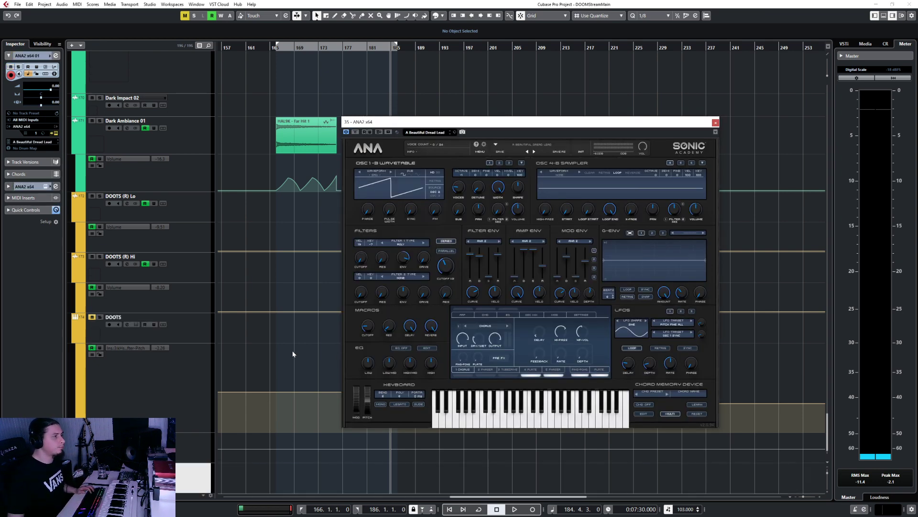
Move the new ANA2 track up the track list to sit between the Labs Guitar track and the Drums folder
{"action": "scroll", "coordinate": [291, 350], "scroll_direction": "up", "scroll_amount": 10}
{"action": "scroll", "coordinate": [293, 354], "scroll_direction": "down", "scroll_amount": 10}
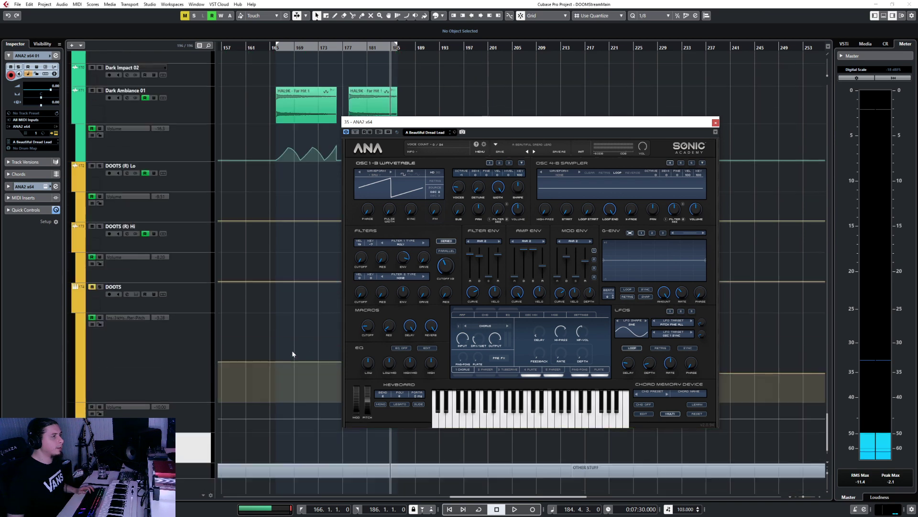
{"action": "left_click_drag", "start_coordinate": [200, 444], "coordinate": [198, 234]}
{"action": "left_click", "coordinate": [536, 126]}
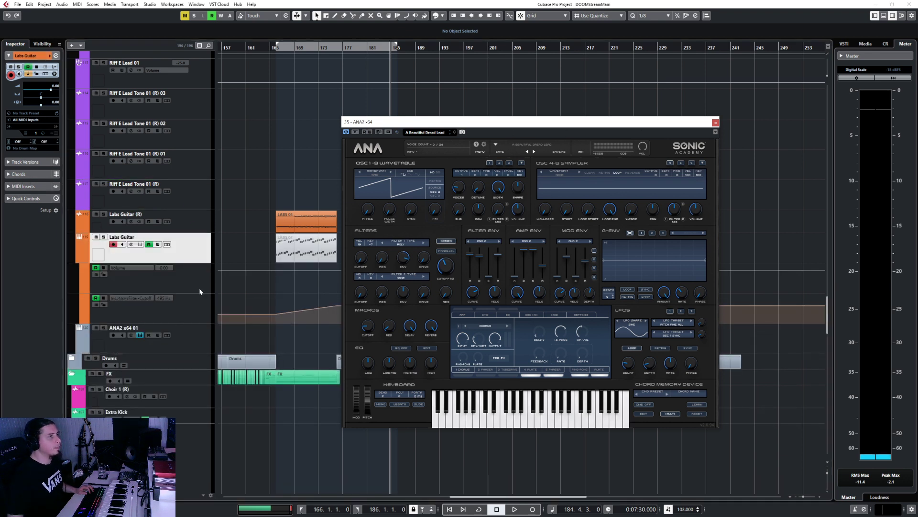
Rename the ANA2 track to "Outro Lead For Realsies" and color it violet
{"action": "double_click", "coordinate": [123, 327]}
{"action": "type", "text": "Out"}
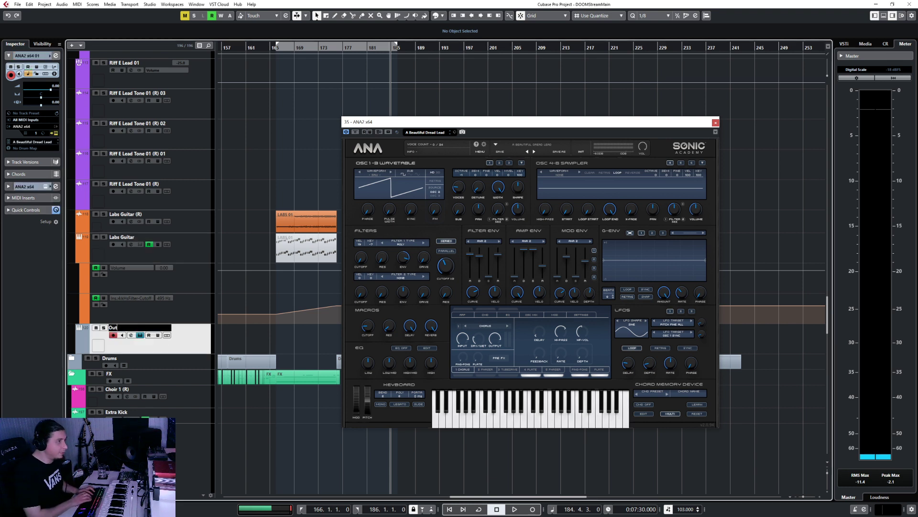
{"action": "type", "text": "ro Lead"}
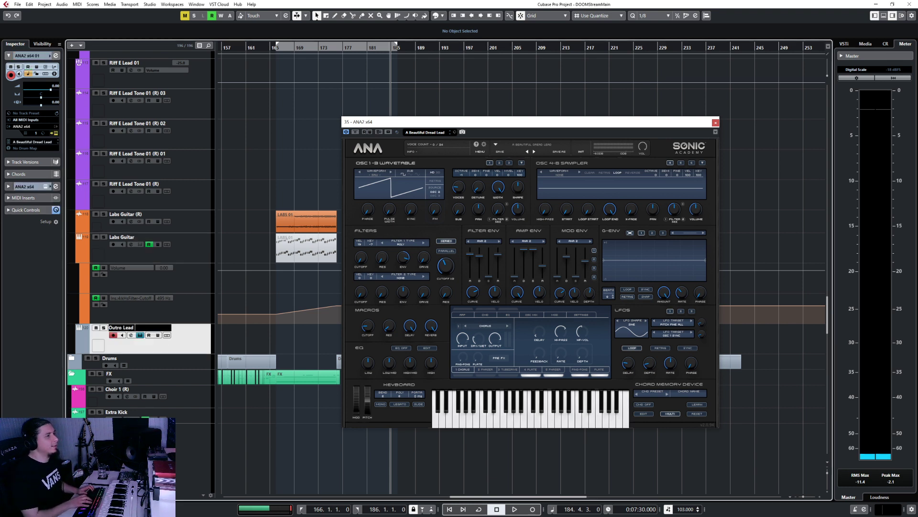
{"action": "type", "text": " For Realsies"}
{"action": "key", "text": "Return"}
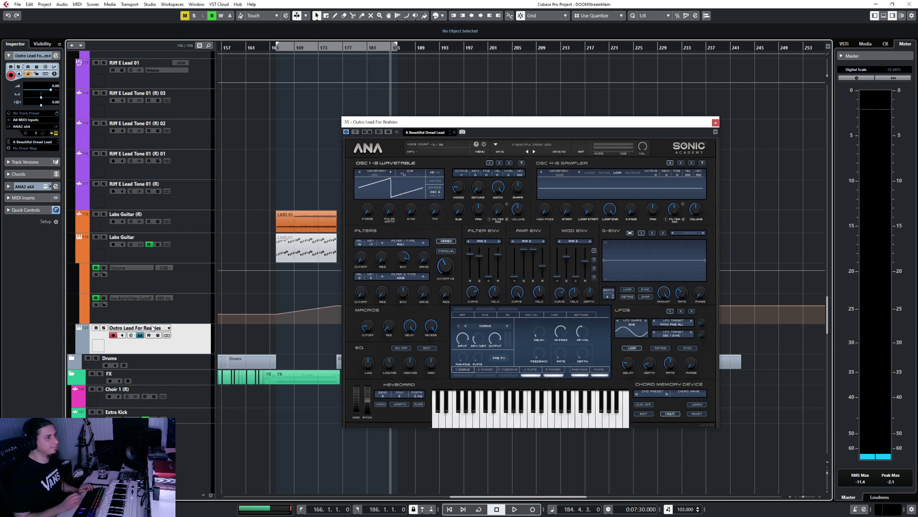
{"action": "left_click", "coordinate": [83, 346]}
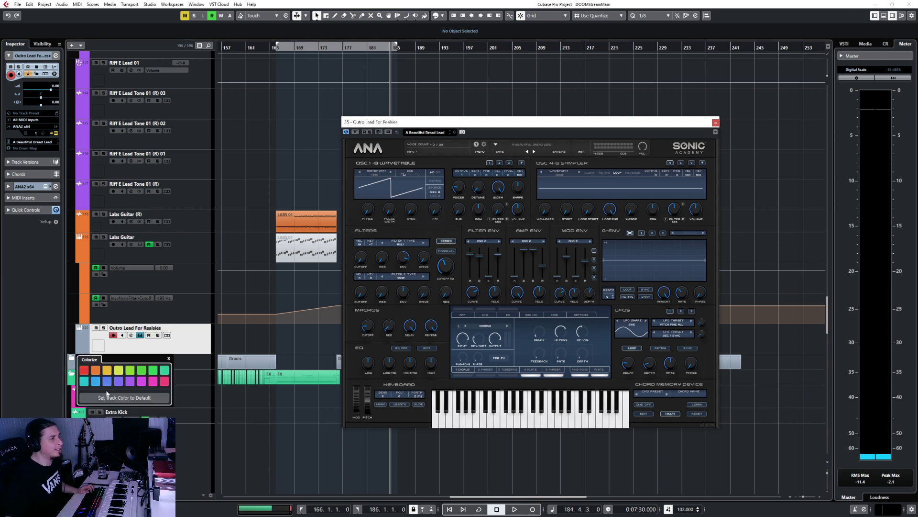
{"action": "left_click", "coordinate": [118, 381]}
Look over the purple lead tracks and view the project's available track color palette
{"action": "scroll", "coordinate": [209, 345], "scroll_direction": "up", "scroll_amount": 5}
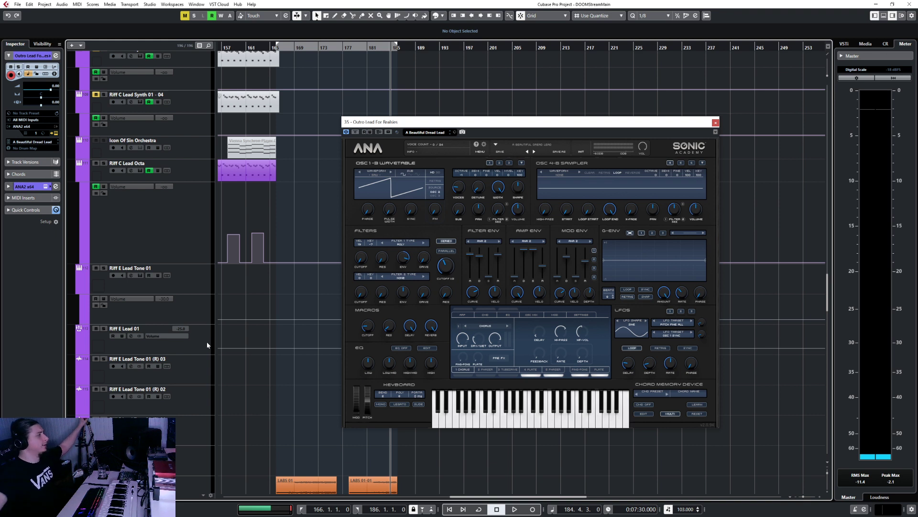
{"action": "left_click", "coordinate": [442, 18]}
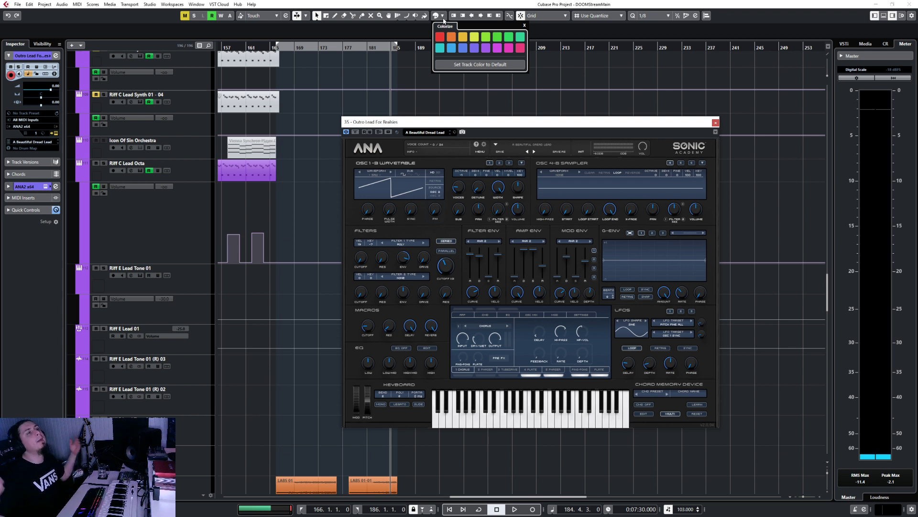
{"action": "left_click", "coordinate": [443, 18]}
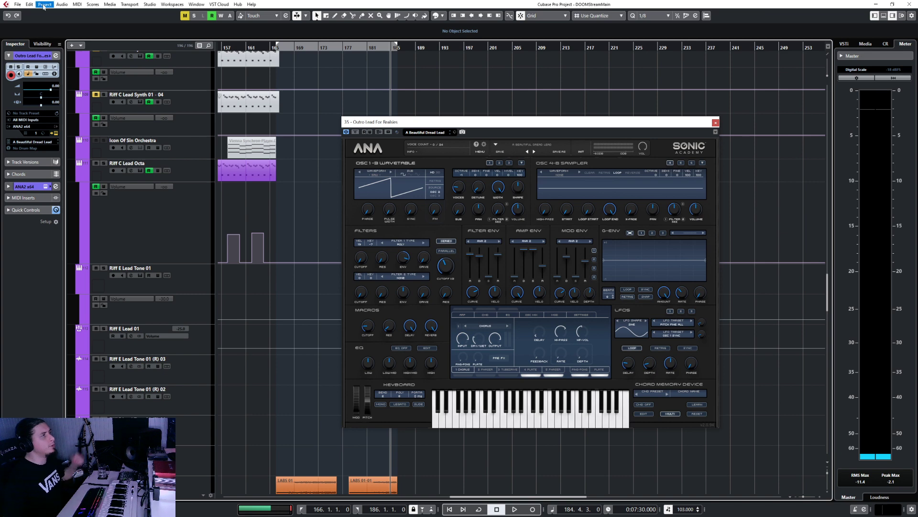
In the project colors setup presets, set the new color set to 32 basic colors with 4 color tints
{"action": "left_click", "coordinate": [45, 4]}
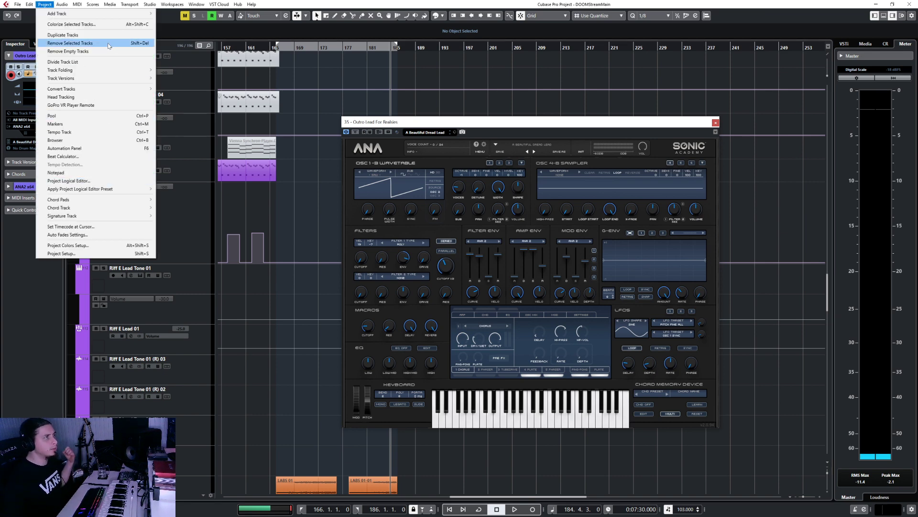
{"action": "left_click", "coordinate": [114, 245]}
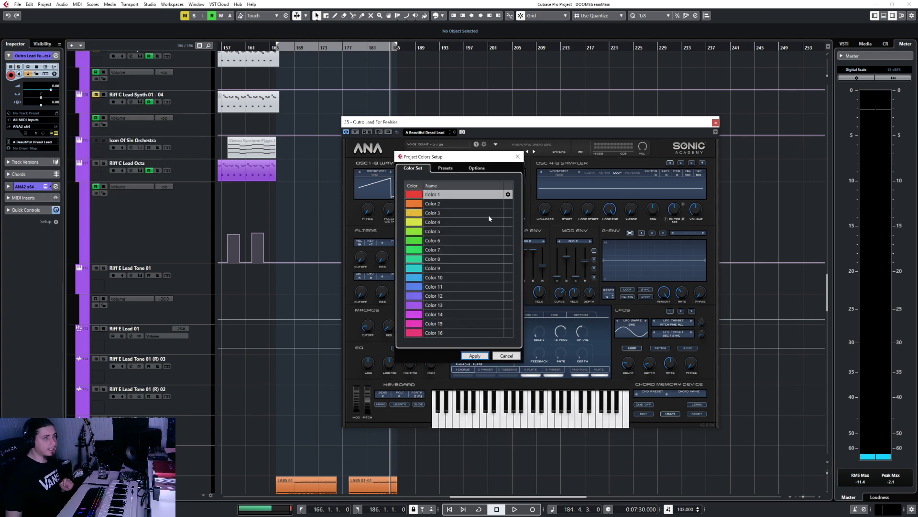
{"action": "left_click", "coordinate": [452, 169]}
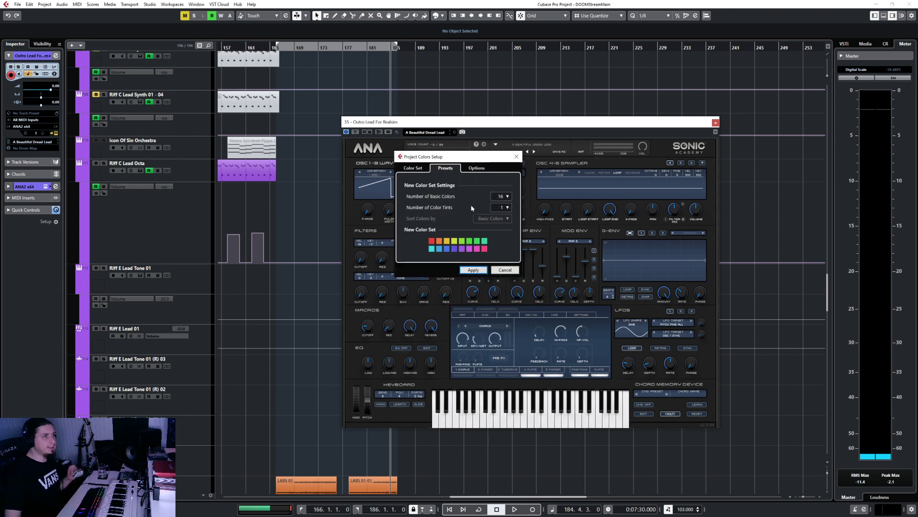
{"action": "left_click", "coordinate": [502, 196]}
{"action": "left_click", "coordinate": [506, 216]}
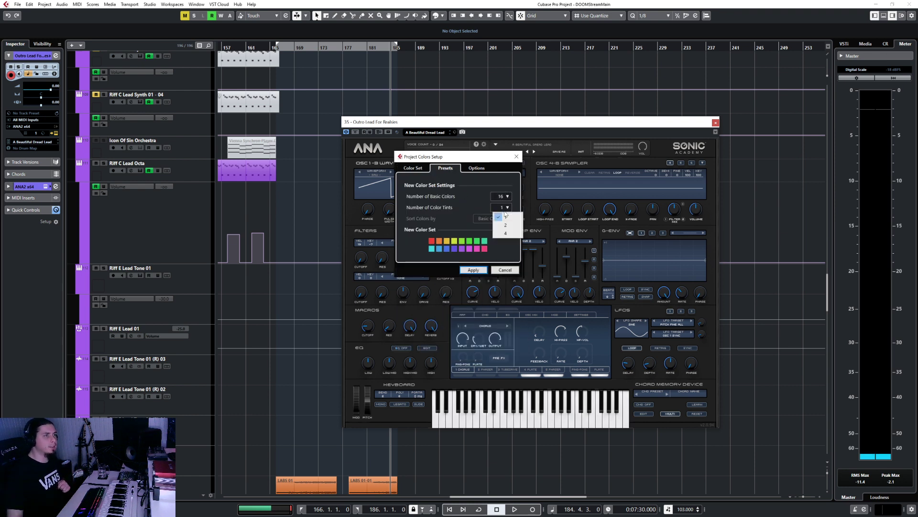
{"action": "left_click", "coordinate": [506, 209]}
{"action": "left_click", "coordinate": [505, 209]}
{"action": "left_click", "coordinate": [505, 199]}
{"action": "left_click", "coordinate": [505, 198]}
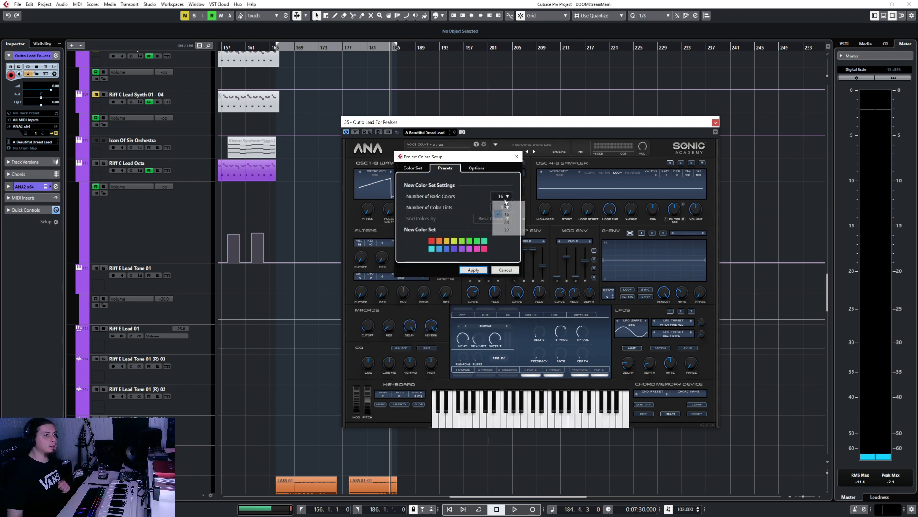
{"action": "left_click", "coordinate": [501, 233]}
{"action": "left_click", "coordinate": [502, 207]}
{"action": "left_click", "coordinate": [505, 240]}
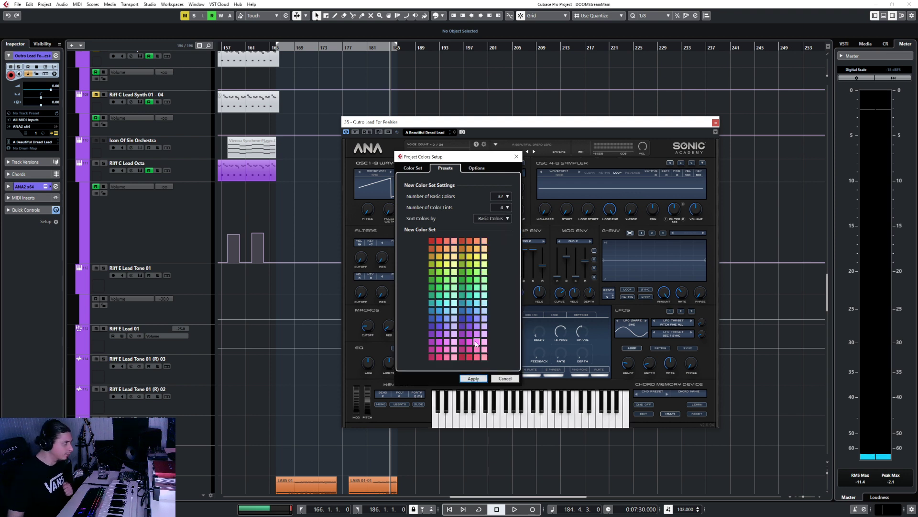
Try 16 basic colors with 1 color tint for the new project color set, and discard the color setup
{"action": "left_click", "coordinate": [503, 207]}
{"action": "left_click", "coordinate": [505, 218]}
{"action": "left_click", "coordinate": [501, 196]}
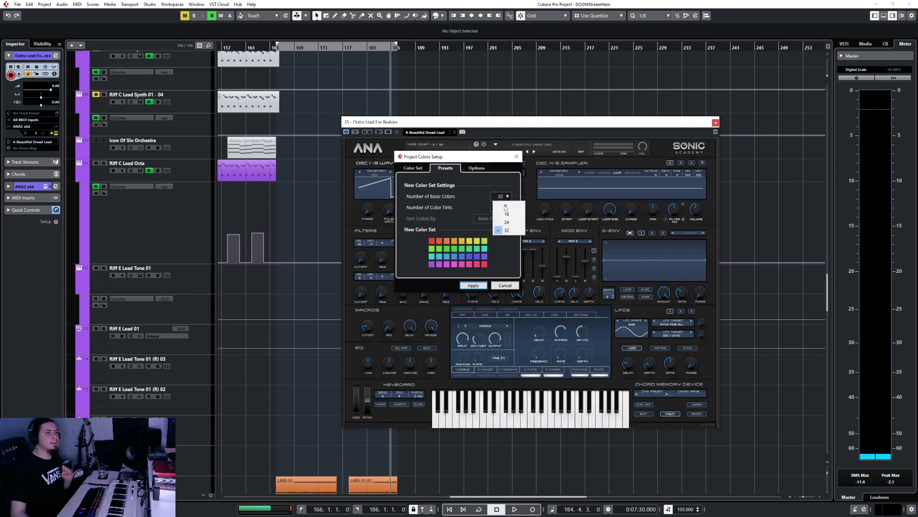
{"action": "left_click", "coordinate": [502, 211]}
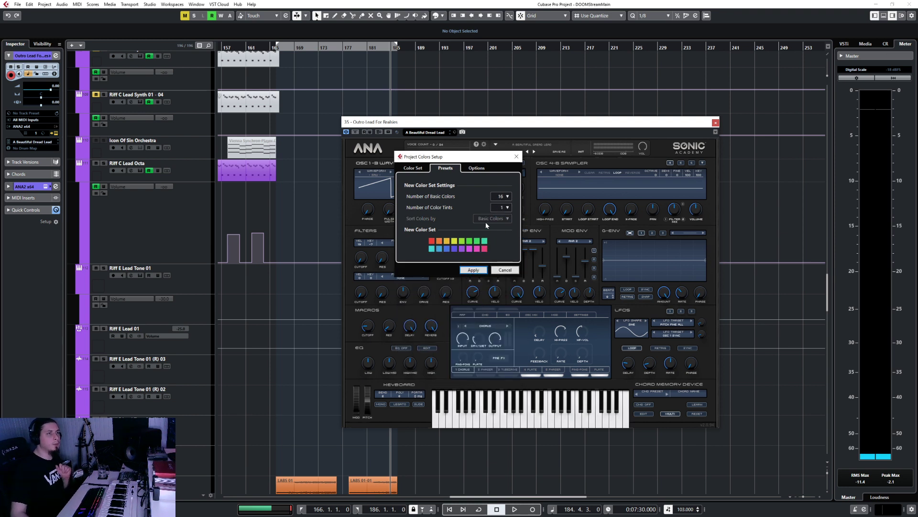
{"action": "left_click", "coordinate": [510, 272]}
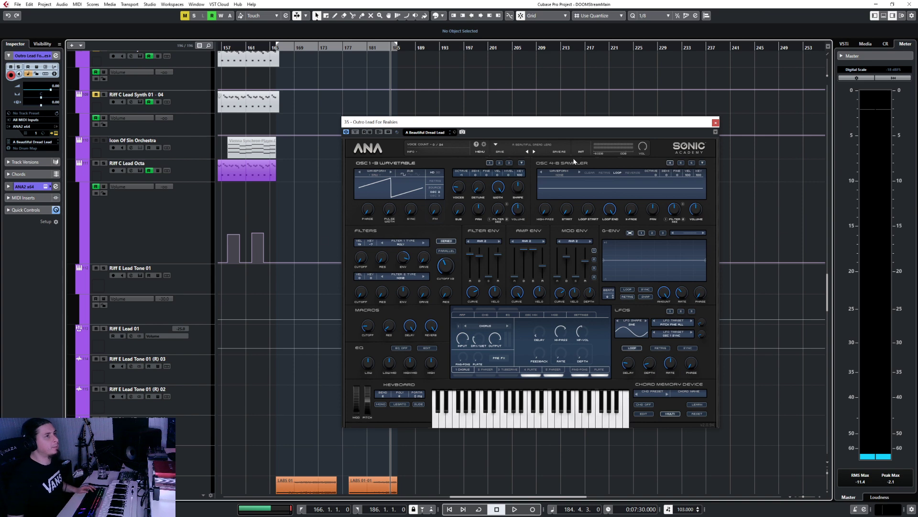
Close the ANA synth window and look over the lead synth tracks up to the Synths folder
{"action": "left_click", "coordinate": [715, 122]}
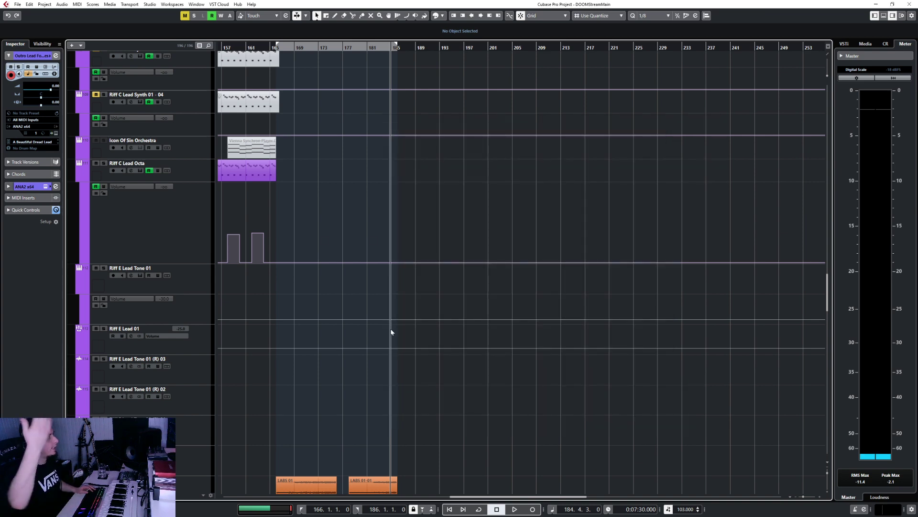
{"action": "scroll", "coordinate": [391, 332], "scroll_direction": "up", "scroll_amount": 5}
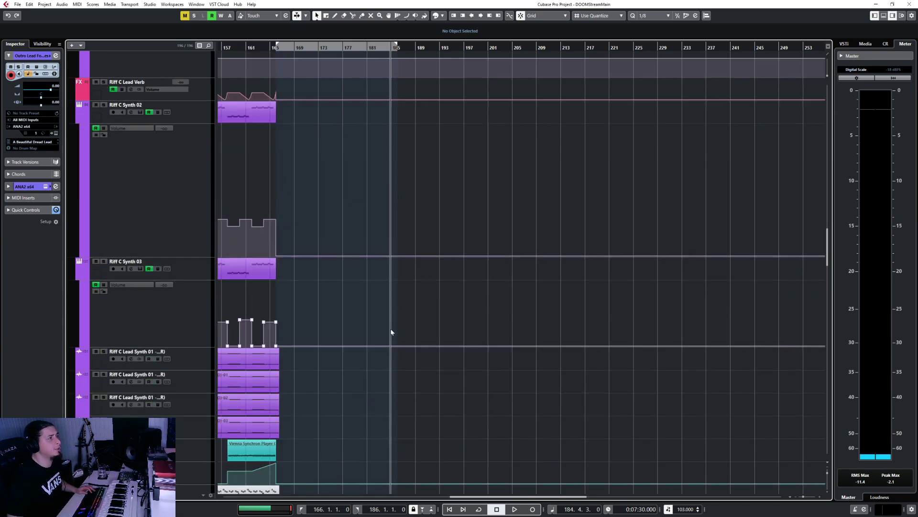
{"action": "scroll", "coordinate": [390, 328], "scroll_direction": "up", "scroll_amount": 6}
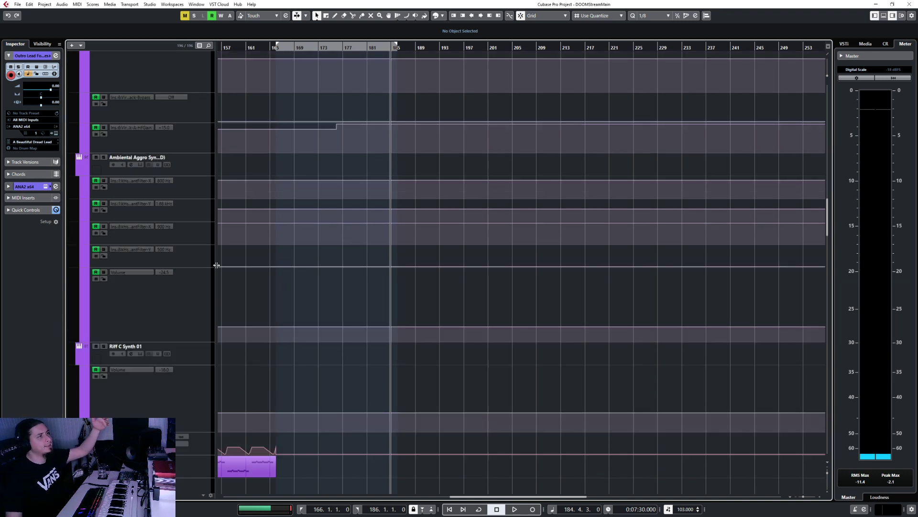
{"action": "scroll", "coordinate": [285, 319], "scroll_direction": "up", "scroll_amount": 10}
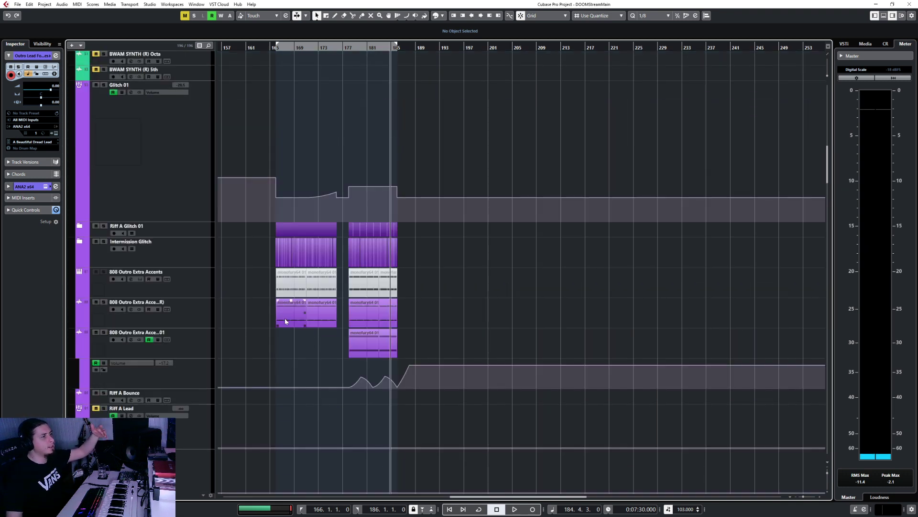
{"action": "scroll", "coordinate": [285, 321], "scroll_direction": "up", "scroll_amount": 15}
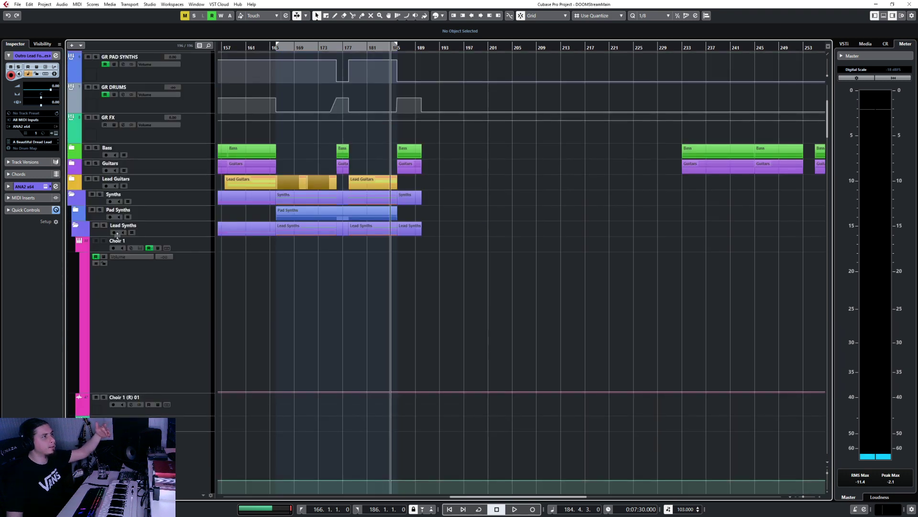
Examine the track colors of the Lead Synths and Pad Synths folders by expanding and collapsing them
{"action": "left_click", "coordinate": [77, 226]}
{"action": "left_click", "coordinate": [75, 226]}
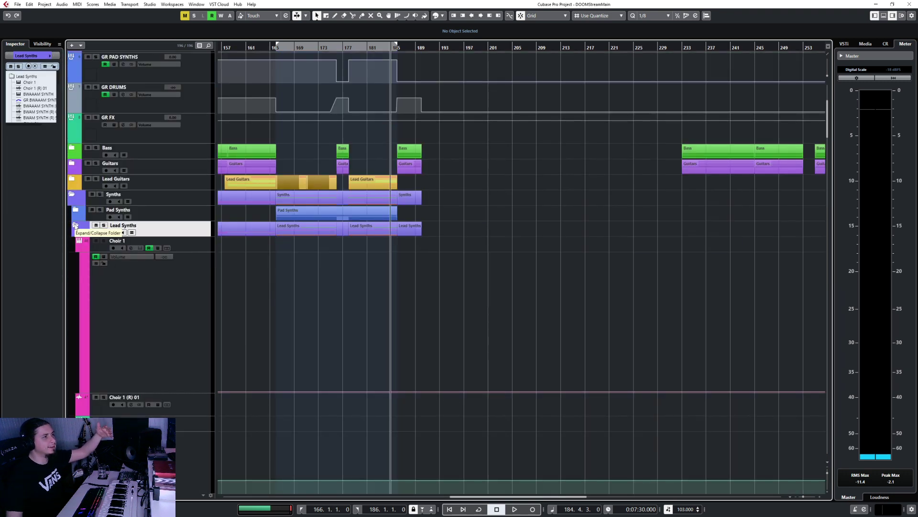
{"action": "left_click", "coordinate": [75, 226]}
{"action": "left_click", "coordinate": [76, 210]}
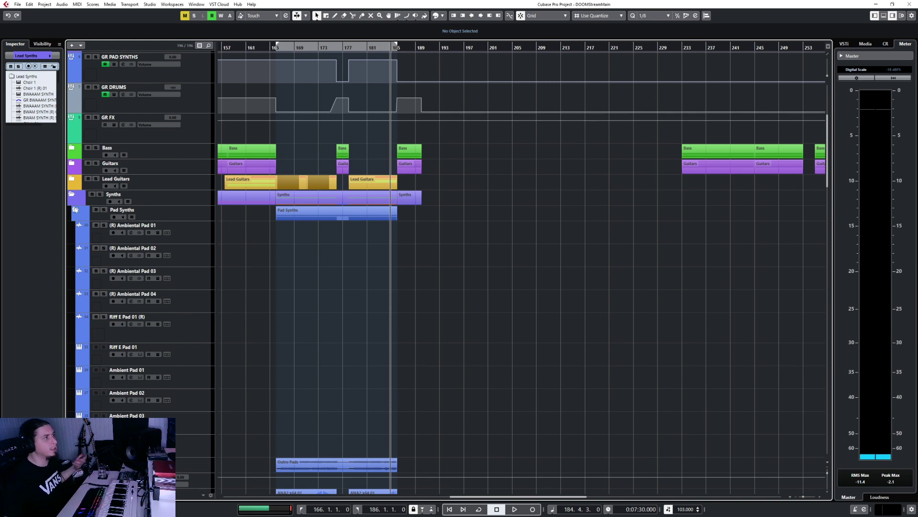
{"action": "left_click", "coordinate": [75, 209]}
Select the Outro Lead For Realsies track and play the project from about bar 189
{"action": "scroll", "coordinate": [358, 295], "scroll_direction": "down", "scroll_amount": 6}
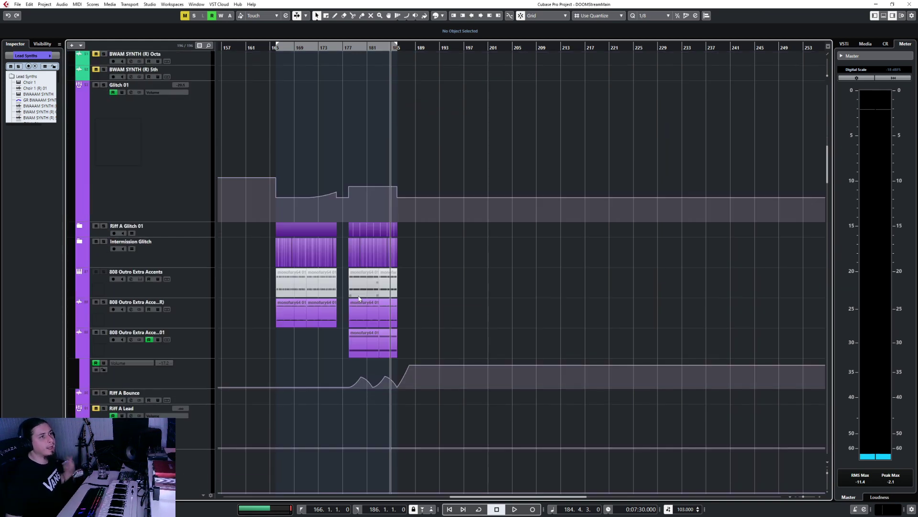
{"action": "scroll", "coordinate": [359, 297], "scroll_direction": "down", "scroll_amount": 10}
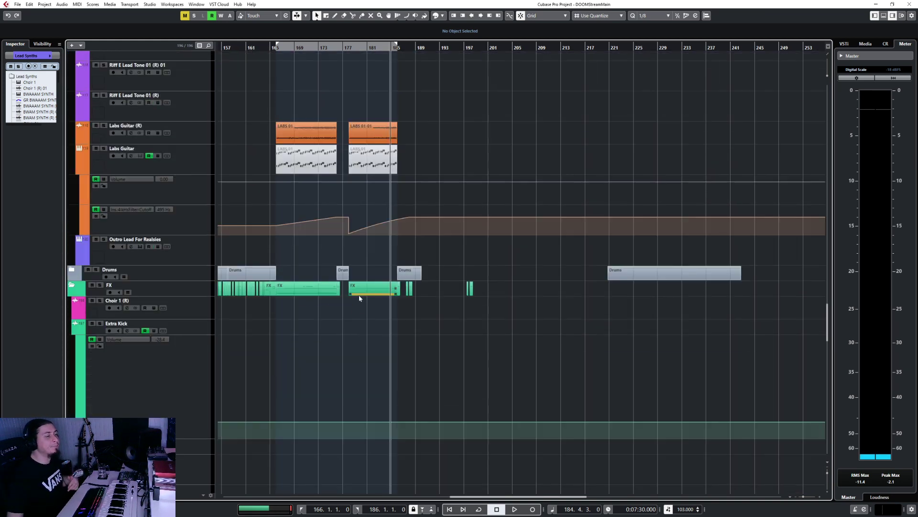
{"action": "scroll", "coordinate": [357, 297], "scroll_direction": "up", "scroll_amount": 3}
{"action": "left_click", "coordinate": [187, 341]}
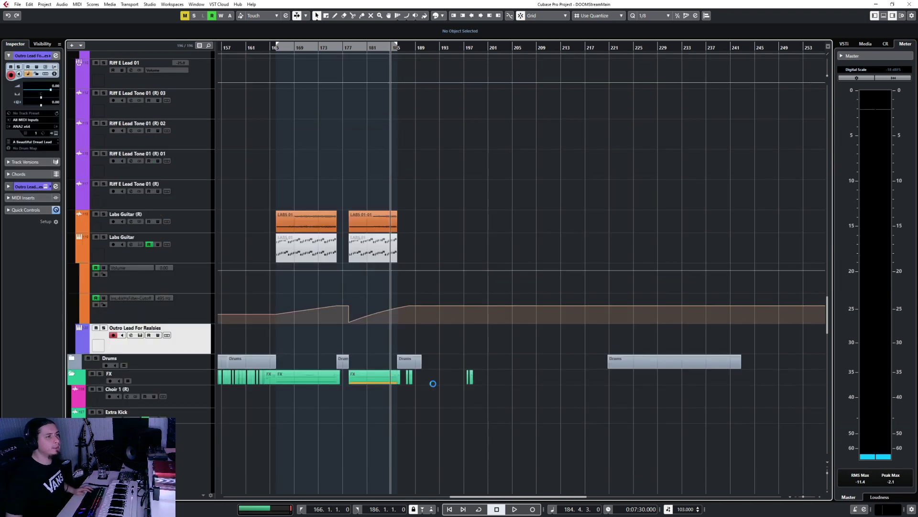
{"action": "scroll", "coordinate": [443, 354], "scroll_direction": "up", "scroll_amount": 3}
{"action": "right_click", "coordinate": [390, 340]}
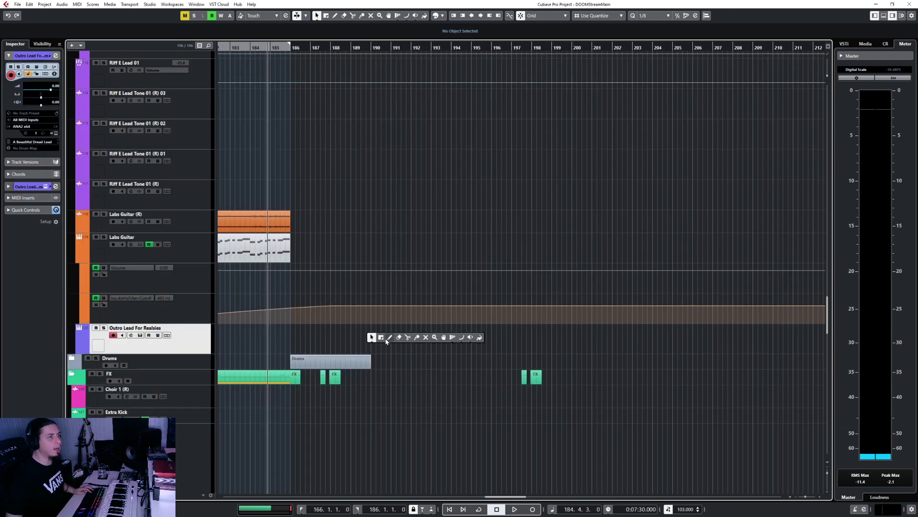
{"action": "left_click", "coordinate": [387, 338]}
{"action": "right_click", "coordinate": [294, 342]}
{"action": "left_click", "coordinate": [294, 345]}
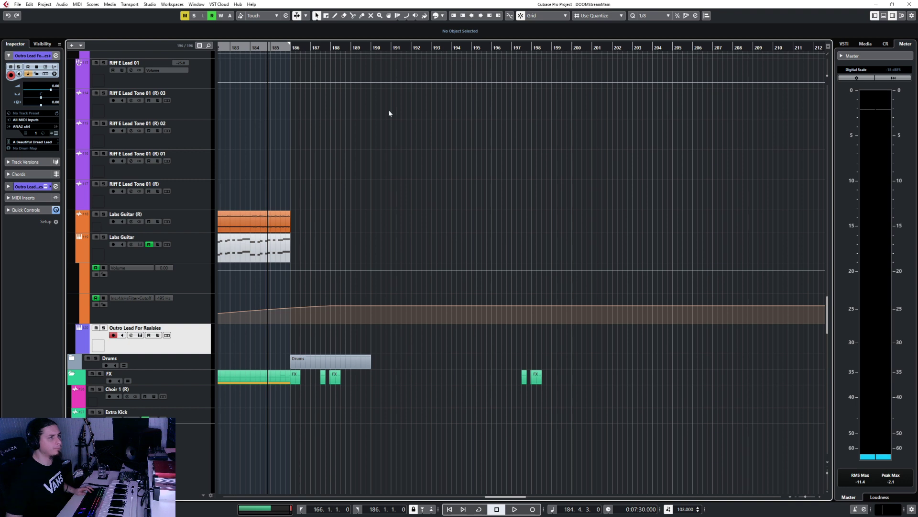
{"action": "left_click", "coordinate": [356, 47]}
{"action": "key", "text": "space"}
Set the quantize preset to 1/1 and draw a MIDI part from bar 190 to bar 201 on the Outro Lead For Realsies track
{"action": "left_click", "coordinate": [653, 15]}
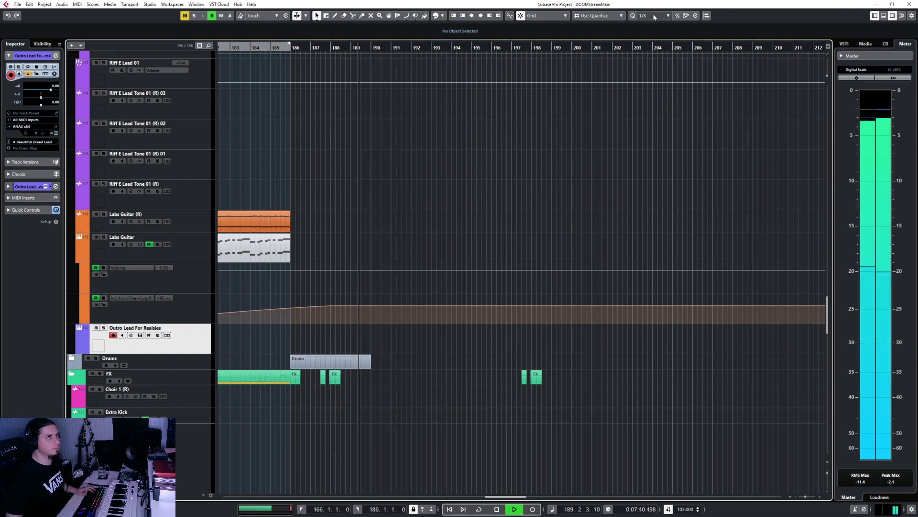
{"action": "left_click", "coordinate": [654, 24]}
{"action": "right_click", "coordinate": [373, 353]}
{"action": "left_click", "coordinate": [393, 360]}
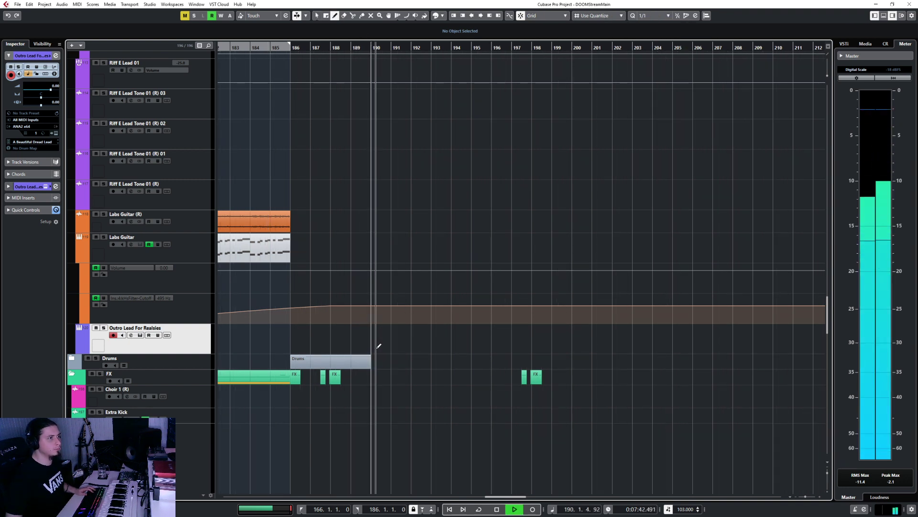
{"action": "key", "text": "space"}
{"action": "left_click_drag", "start_coordinate": [376, 345], "coordinate": [596, 333]}
{"action": "key", "text": "1"}
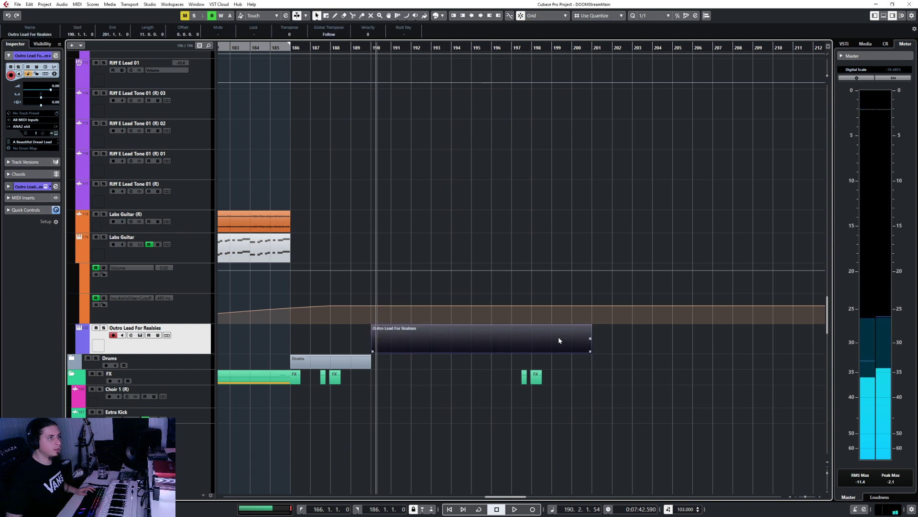
Delete the audio events around bars 197 and 198 on the BOOM track and the track below it
{"action": "scroll", "coordinate": [456, 389], "scroll_direction": "down", "scroll_amount": 8}
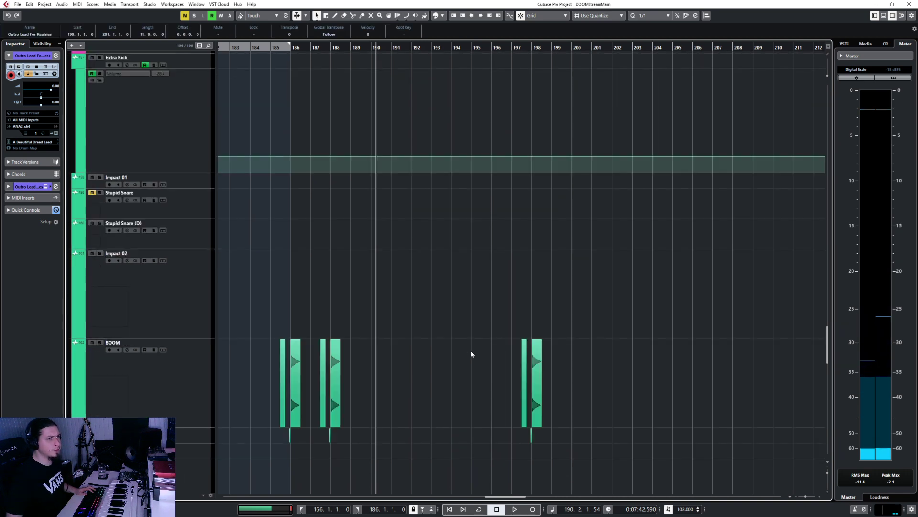
{"action": "left_click_drag", "start_coordinate": [503, 328], "coordinate": [593, 441]}
{"action": "key", "text": "Delete"}
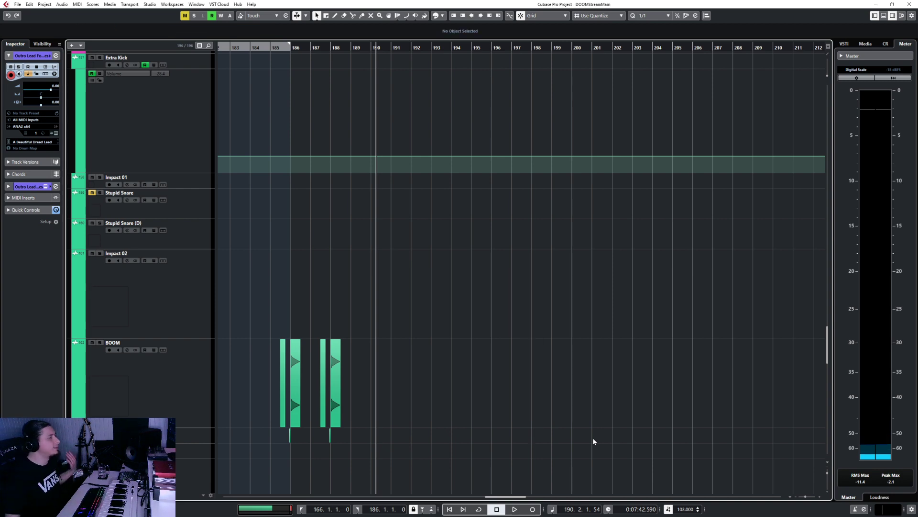
Open the new Outro Lead For Realsies part in the note editor, zoom in around bar 190, and turn on snap
{"action": "scroll", "coordinate": [589, 436], "scroll_direction": "down", "scroll_amount": 4}
{"action": "scroll", "coordinate": [589, 435], "scroll_direction": "up", "scroll_amount": 10}
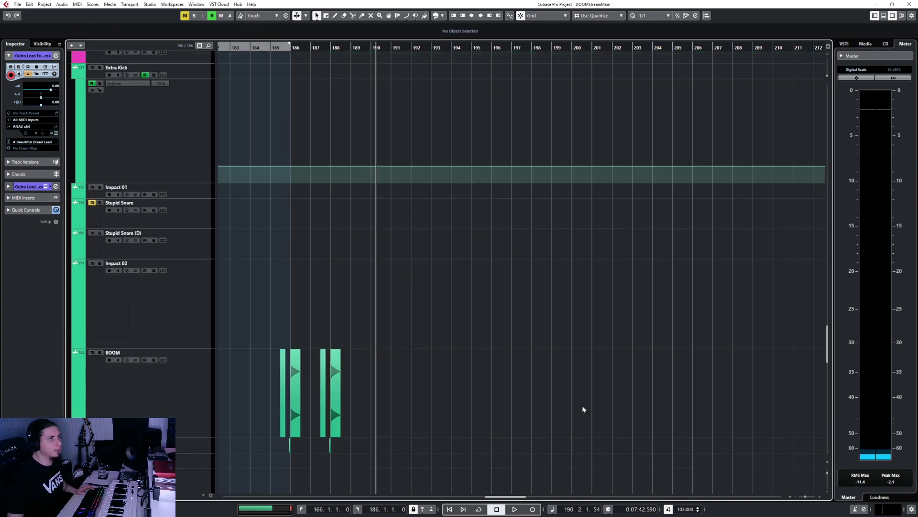
{"action": "scroll", "coordinate": [582, 408], "scroll_direction": "down", "scroll_amount": 3}
{"action": "double_click", "coordinate": [400, 265]}
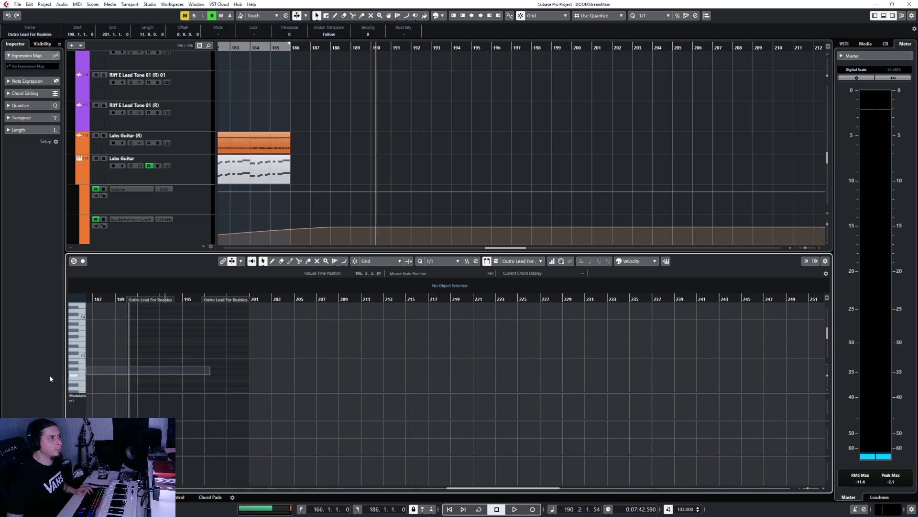
{"action": "key", "text": "h"}
{"action": "key", "text": "h"}
{"action": "key", "text": "h"}
{"action": "left_click", "coordinate": [450, 300]}
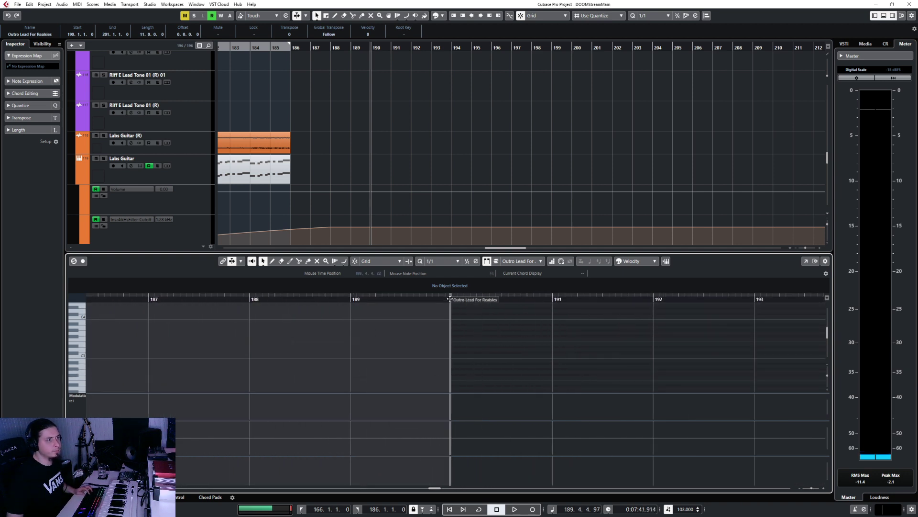
{"action": "left_click", "coordinate": [355, 260]}
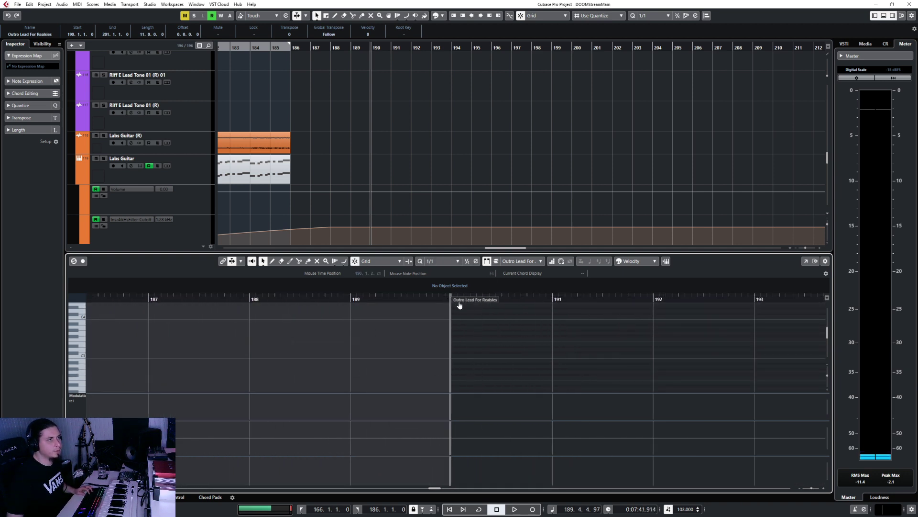
Paste the copied lead notes into the Outro Lead For Realsies part starting at bar 190
{"action": "left_click", "coordinate": [446, 300]}
{"action": "key", "text": "ctrl+v"}
{"action": "scroll", "coordinate": [492, 343], "scroll_direction": "down", "scroll_amount": 3}
{"action": "scroll", "coordinate": [491, 359], "scroll_direction": "right", "scroll_amount": 6}
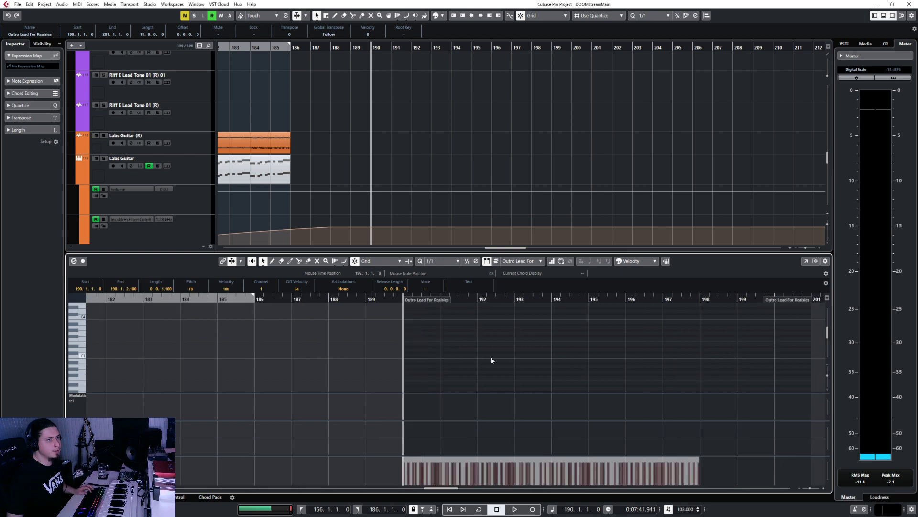
{"action": "scroll", "coordinate": [490, 360], "scroll_direction": "left", "scroll_amount": 5}
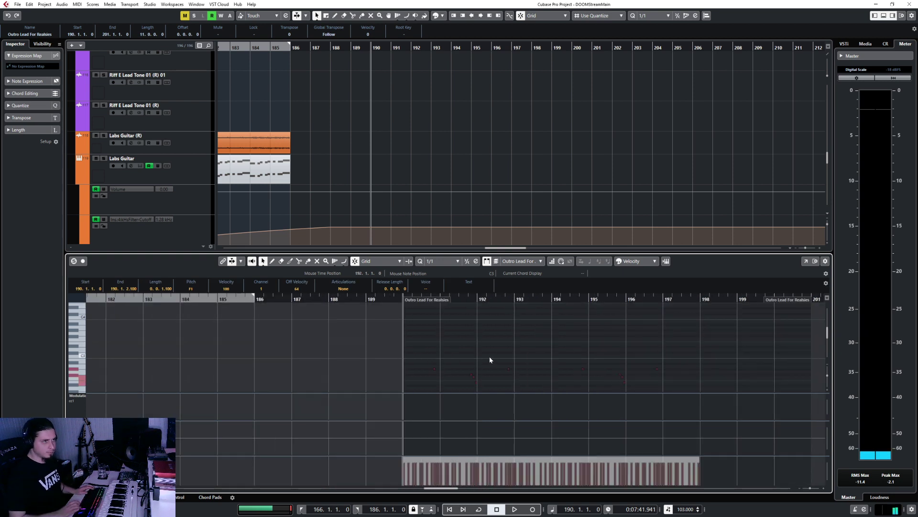
Play the pasted lead from bar 190 and check its notes in the note editor and the arrangement
{"action": "key", "text": "space"}
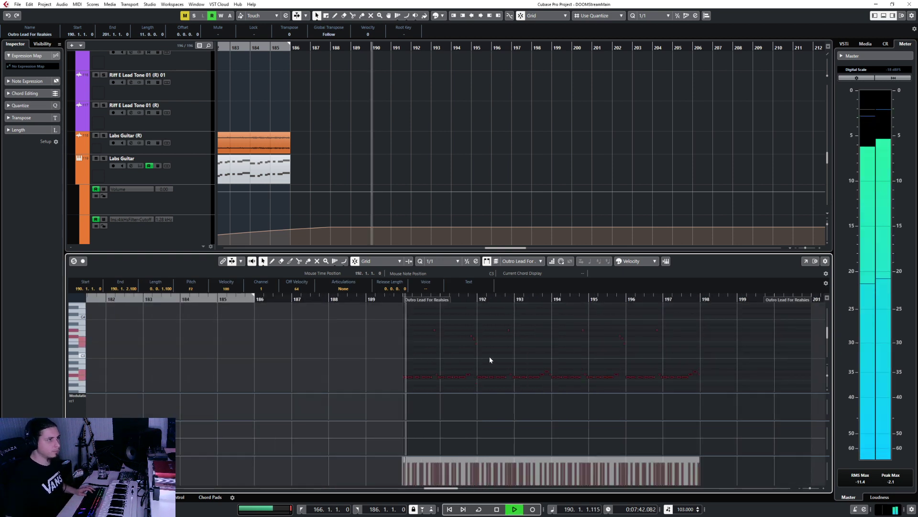
{"action": "left_click", "coordinate": [70, 497]}
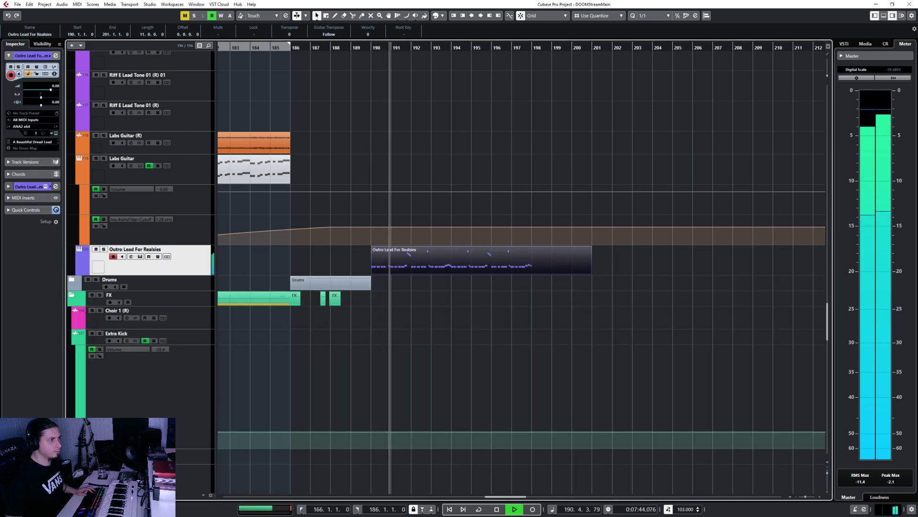
{"action": "double_click", "coordinate": [398, 257]}
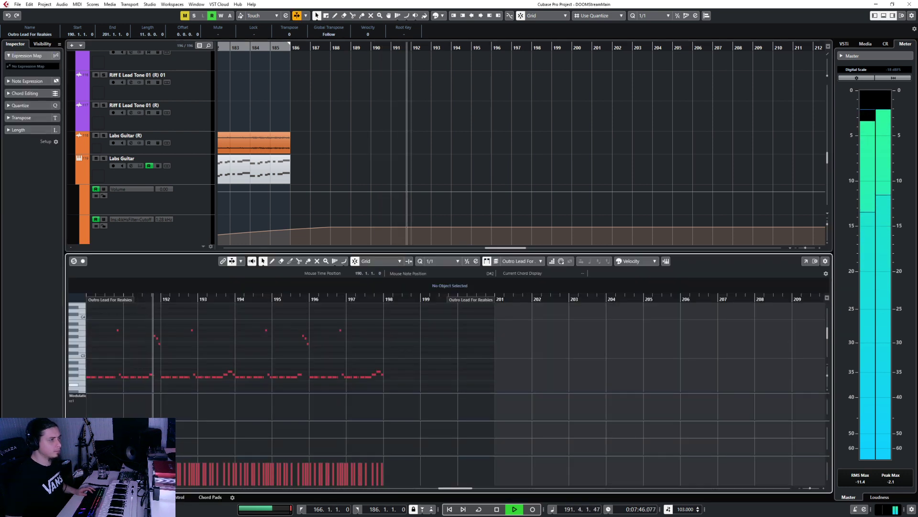
{"action": "left_click", "coordinate": [70, 497]}
Lower the Outro Lead For Realsies track's volume, settling on -15 dB
{"action": "left_click", "coordinate": [55, 86]}
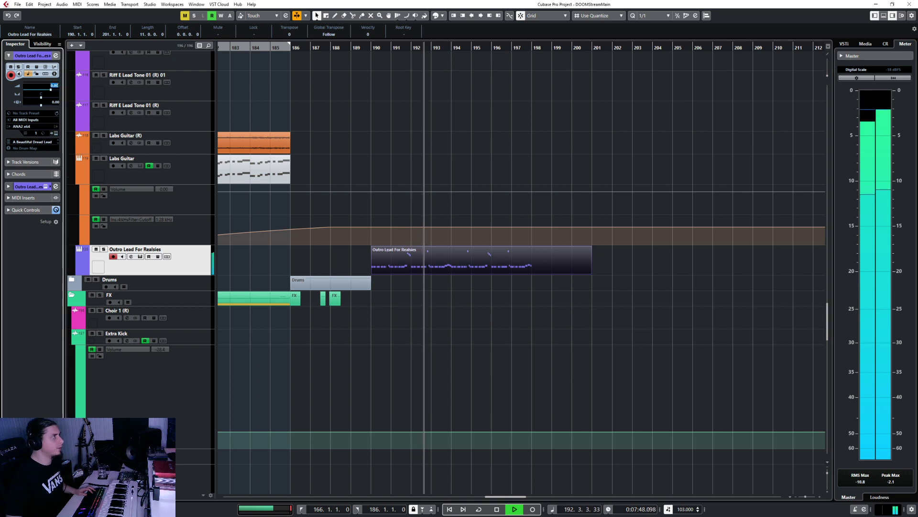
{"action": "type", "text": "-20"}
{"action": "key", "text": "Return"}
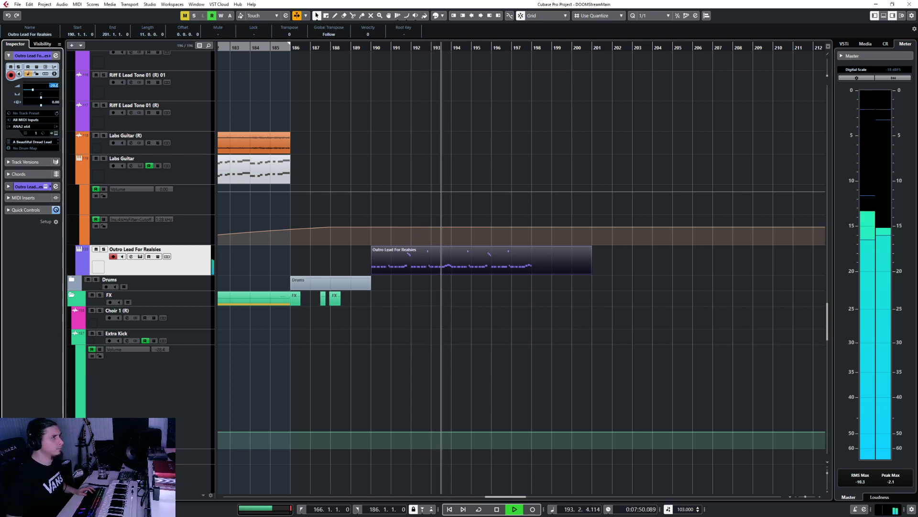
{"action": "type", "text": "-15"}
{"action": "key", "text": "Return"}
Solo the Outro Lead For Realsies track, shorten its part to end at bar 198, and stop playback
{"action": "key", "text": "s"}
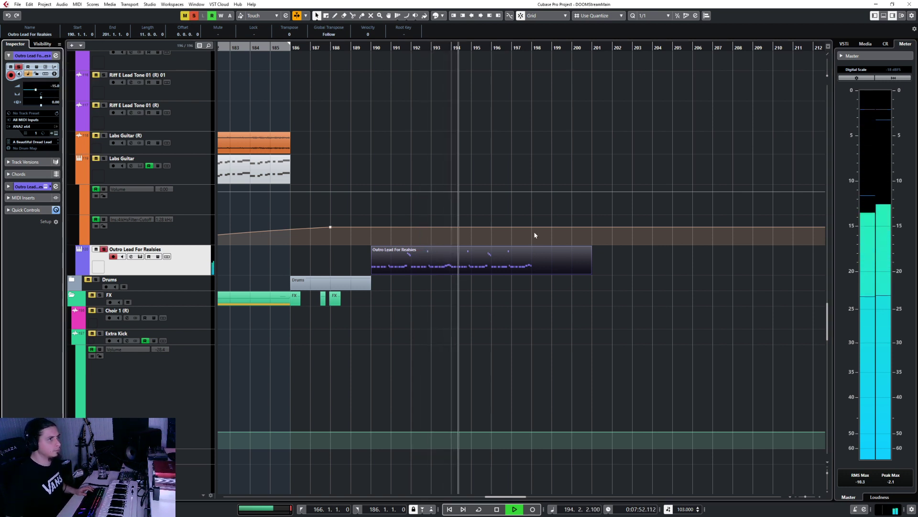
{"action": "left_click_drag", "start_coordinate": [592, 276], "coordinate": [526, 278]}
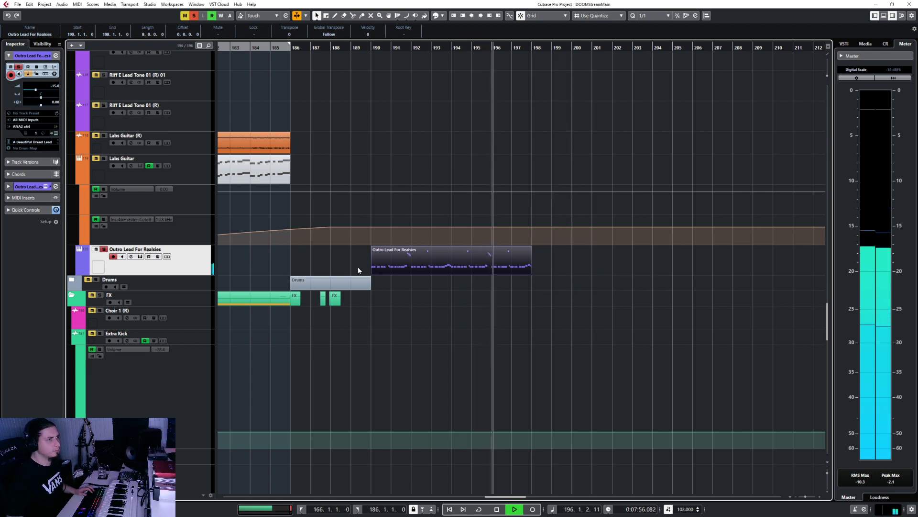
{"action": "key", "text": "space"}
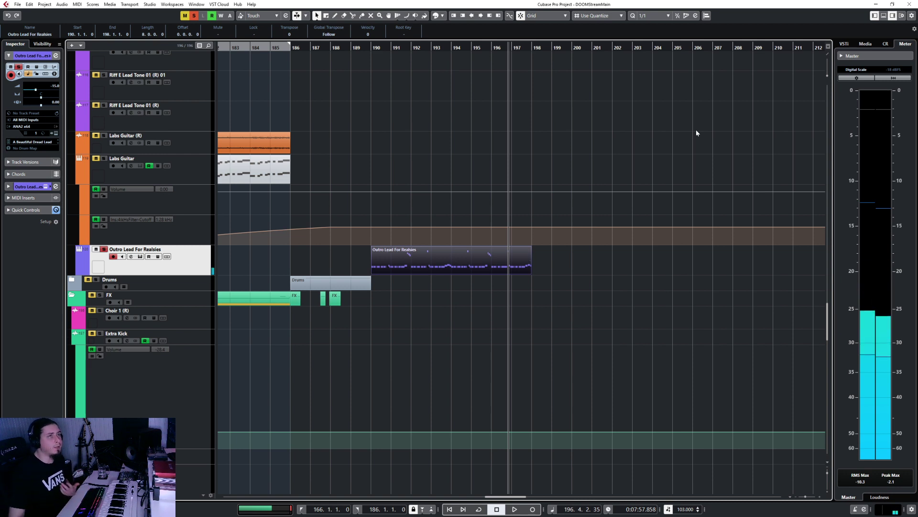
{"action": "left_click", "coordinate": [659, 15]}
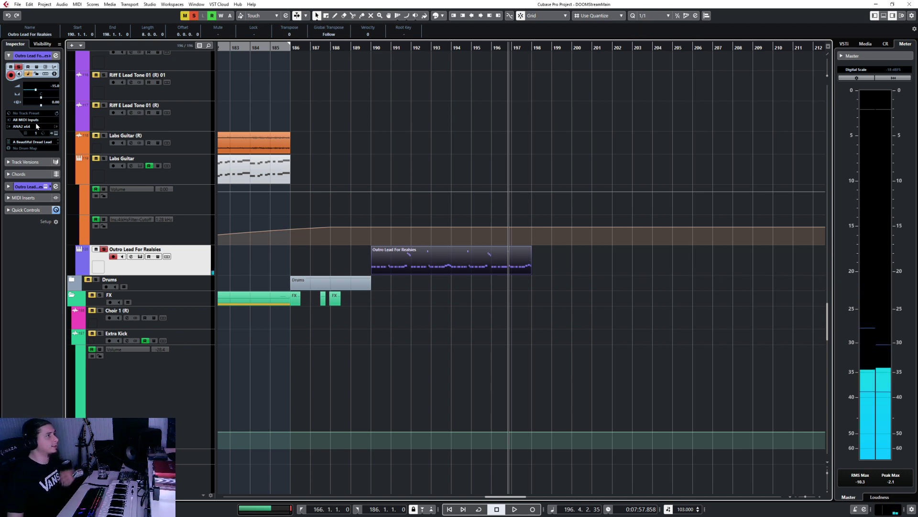
Open the Outro Lead For Realsies instrument and browse its Leads presets while the part plays
{"action": "left_click", "coordinate": [55, 133]}
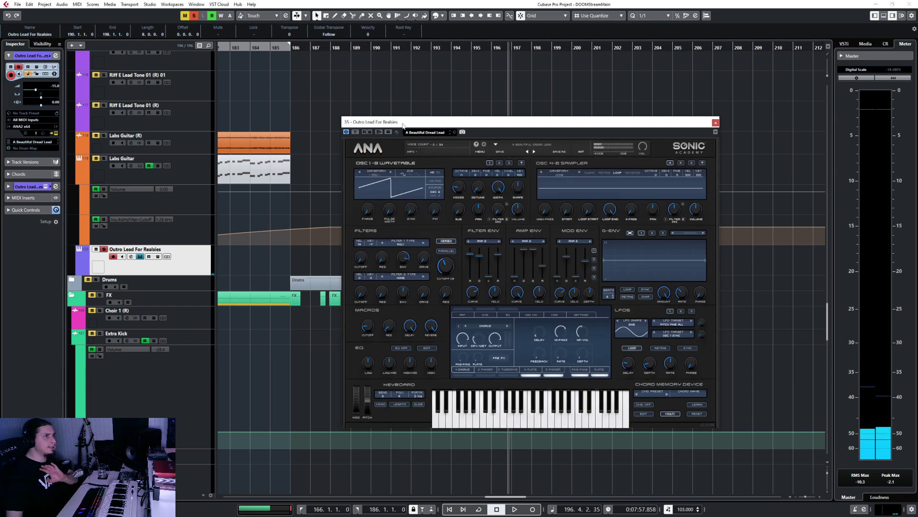
{"action": "left_click_drag", "start_coordinate": [403, 125], "coordinate": [561, 216]}
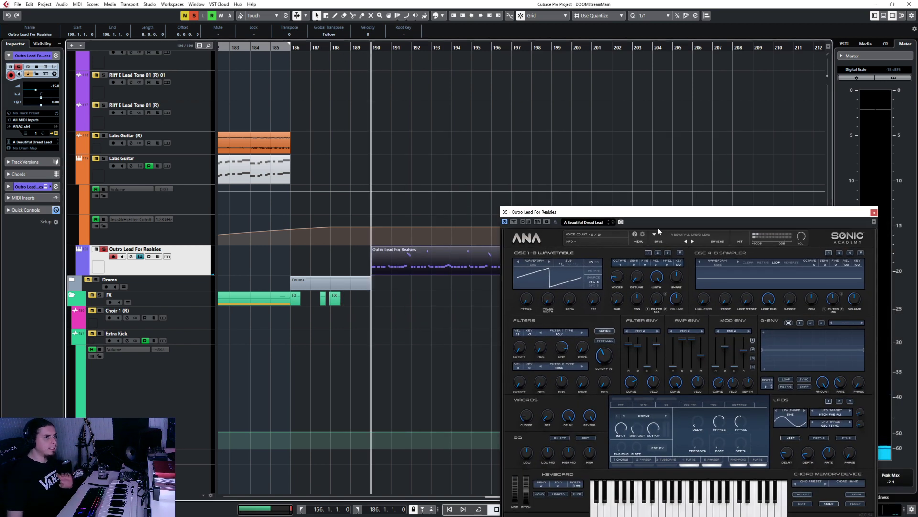
{"action": "left_click_drag", "start_coordinate": [659, 231], "coordinate": [536, 124]}
{"action": "key", "text": "space"}
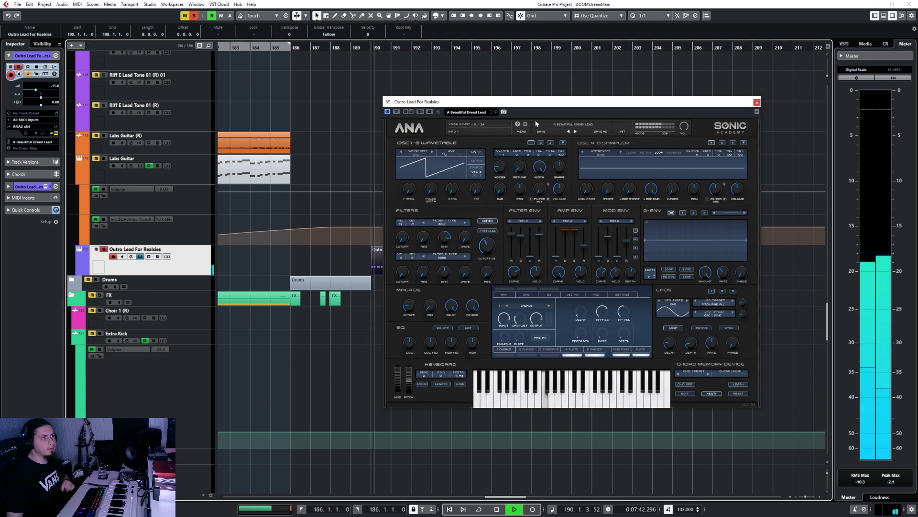
{"action": "left_click", "coordinate": [551, 122]}
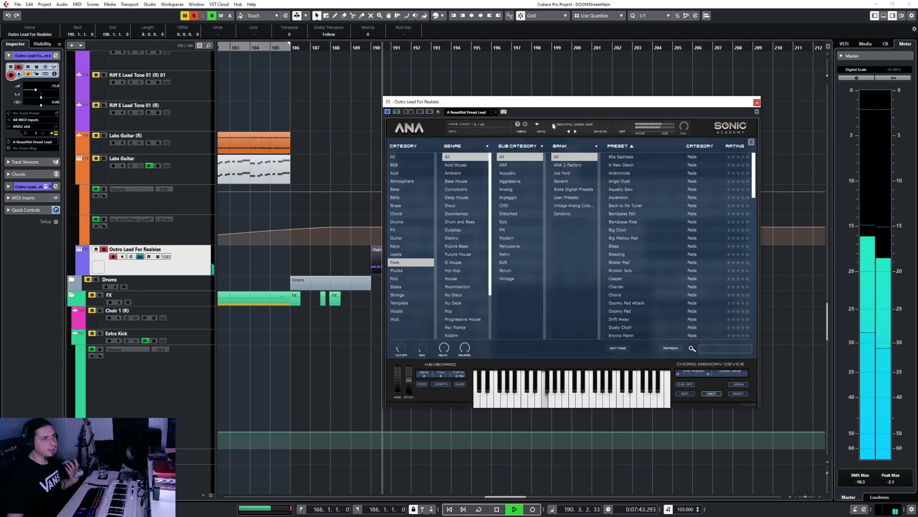
{"action": "left_click", "coordinate": [399, 254]}
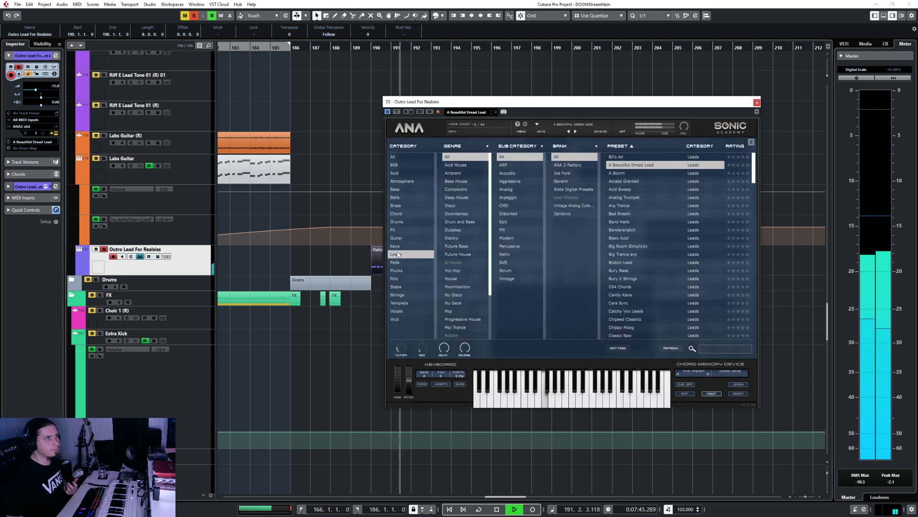
Audition lead presets including A Storm, 80's Air, Bad Breath, C64 Chords, Cars Sync, Chipped Classics and Catchy Vox Leads
{"action": "left_click", "coordinate": [621, 173]}
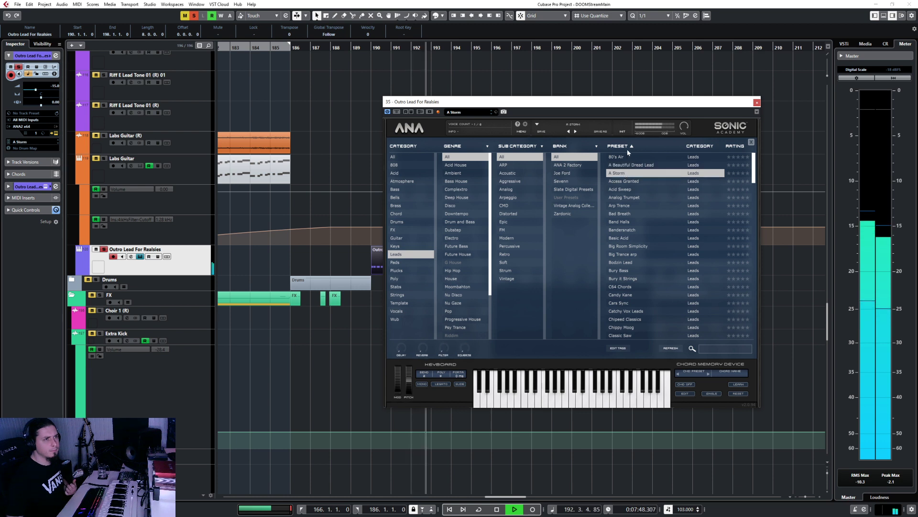
{"action": "left_click", "coordinate": [620, 158]}
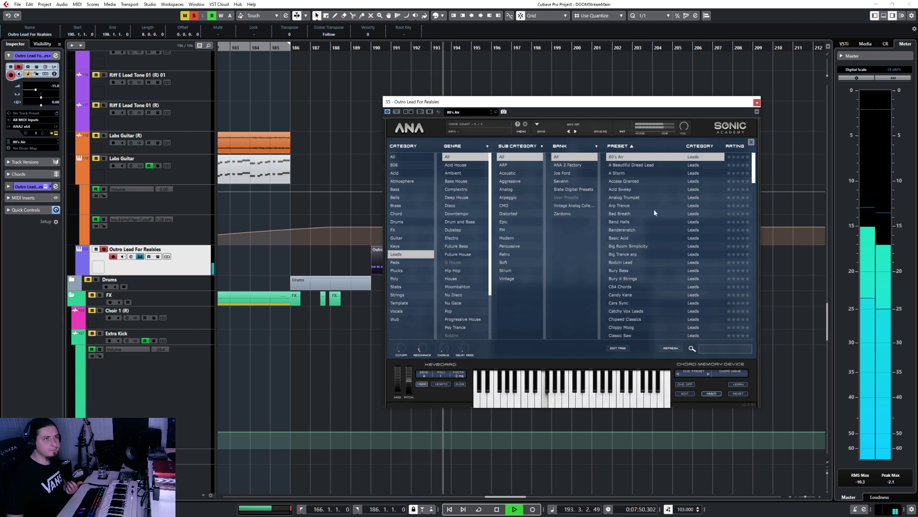
{"action": "left_click", "coordinate": [626, 238]}
{"action": "left_click", "coordinate": [626, 213]}
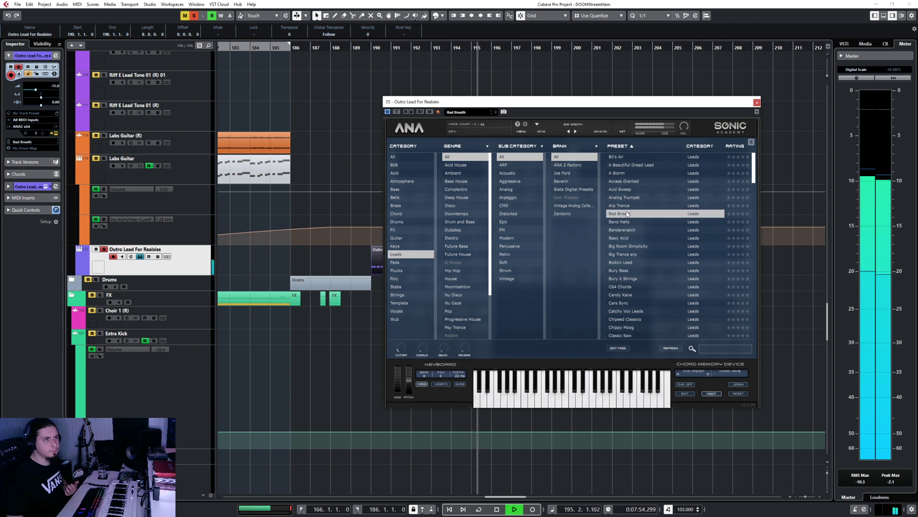
{"action": "left_click", "coordinate": [634, 287]}
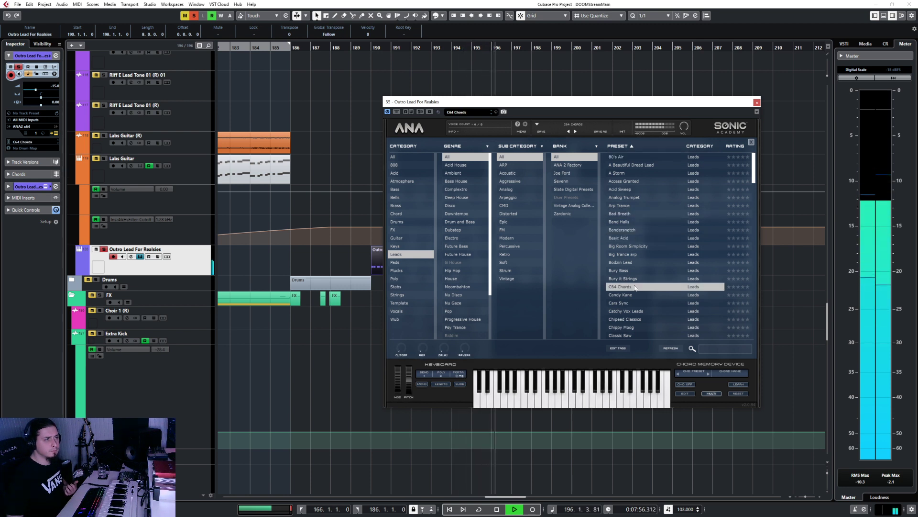
{"action": "left_click", "coordinate": [635, 302]}
{"action": "scroll", "coordinate": [641, 321], "scroll_direction": "down", "scroll_amount": 3}
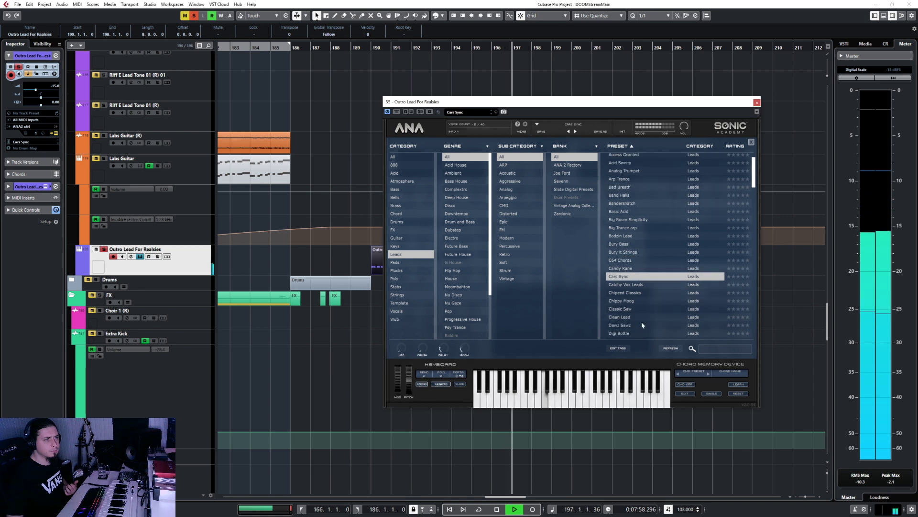
{"action": "left_click", "coordinate": [635, 239]}
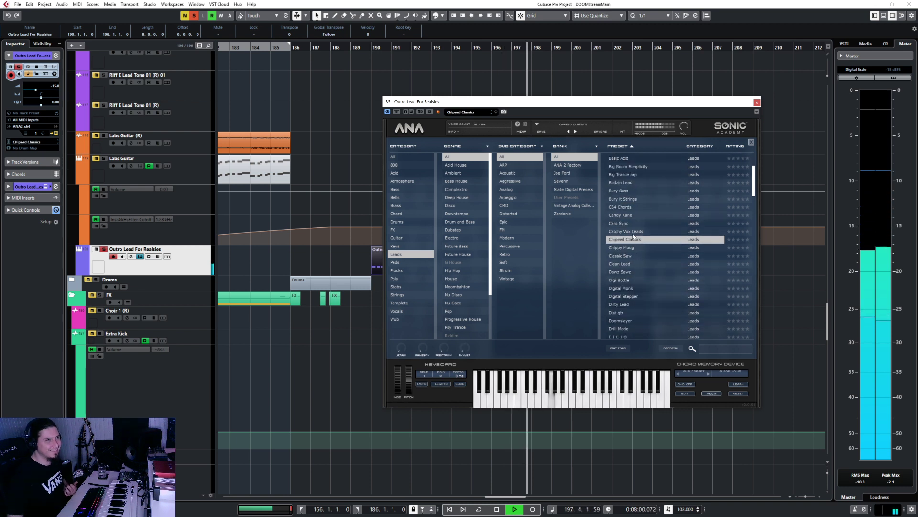
{"action": "left_click", "coordinate": [633, 233]}
{"action": "key", "text": "space"}
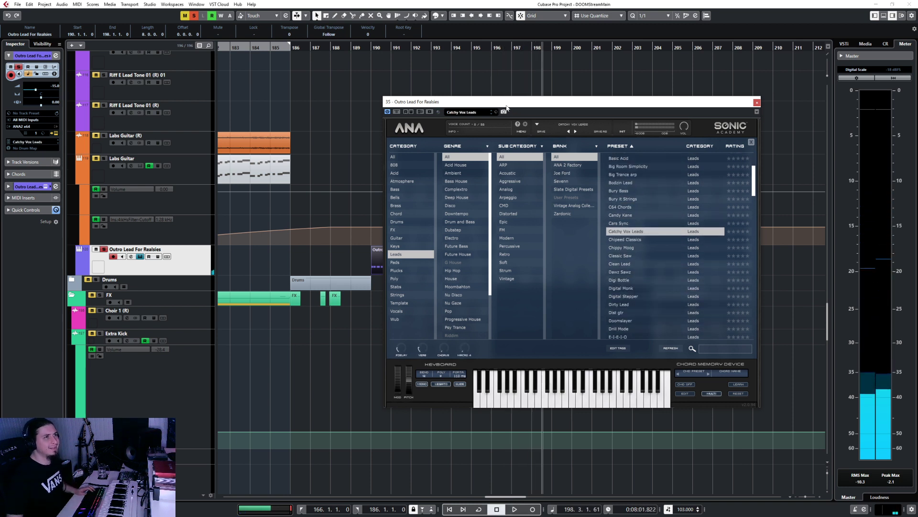
Set up a playback loop from bar 190 to bar 198 and start it from bar 190
{"action": "left_click_drag", "start_coordinate": [507, 106], "coordinate": [711, 114]}
{"action": "left_click_drag", "start_coordinate": [367, 45], "coordinate": [483, 48]}
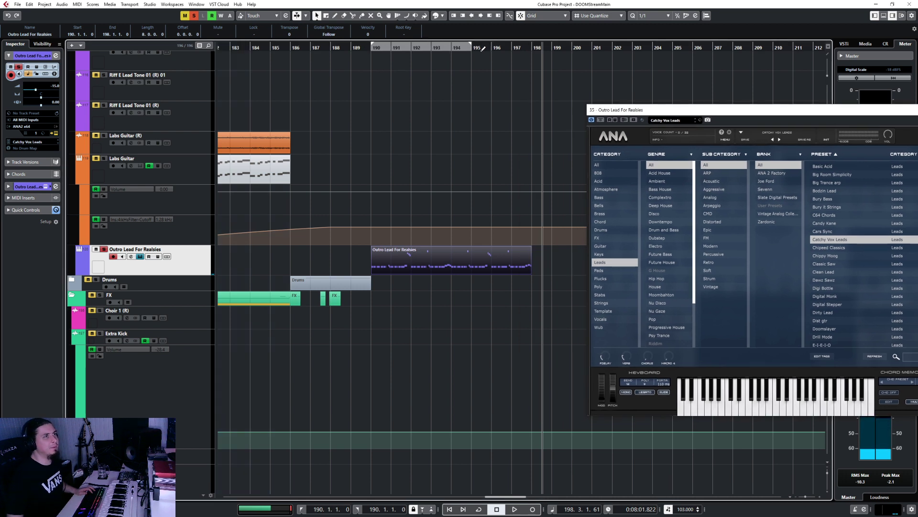
{"action": "left_click", "coordinate": [476, 509]}
{"action": "left_click", "coordinate": [369, 48]}
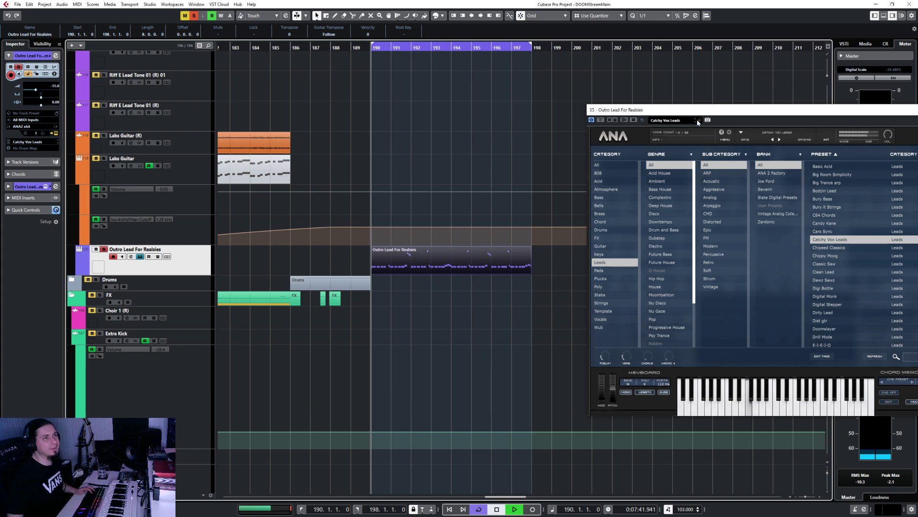
Audition the lead presets Digital Stepper, Dirty Lead, Doomslayer and Fut Bass Vox 2 over the looped part
{"action": "left_click_drag", "start_coordinate": [697, 110], "coordinate": [389, 89]}
{"action": "scroll", "coordinate": [546, 283], "scroll_direction": "down", "scroll_amount": 1}
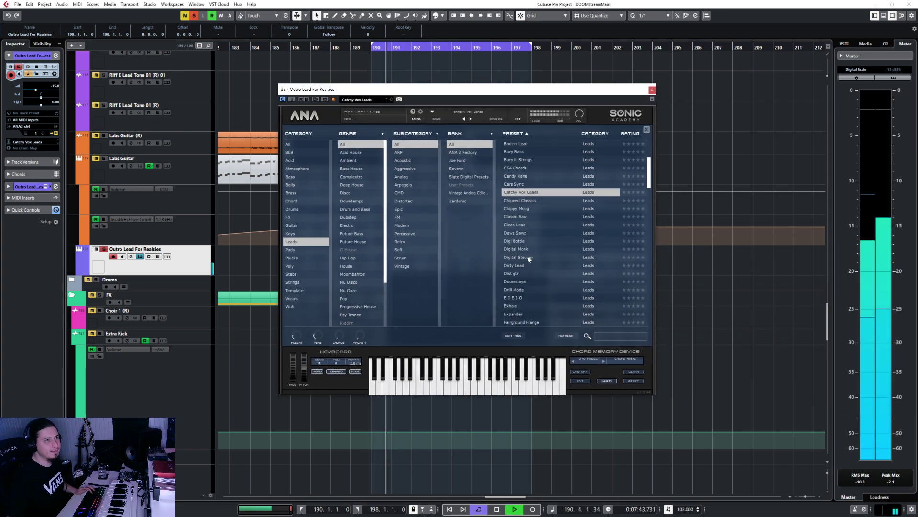
{"action": "left_click", "coordinate": [528, 258]}
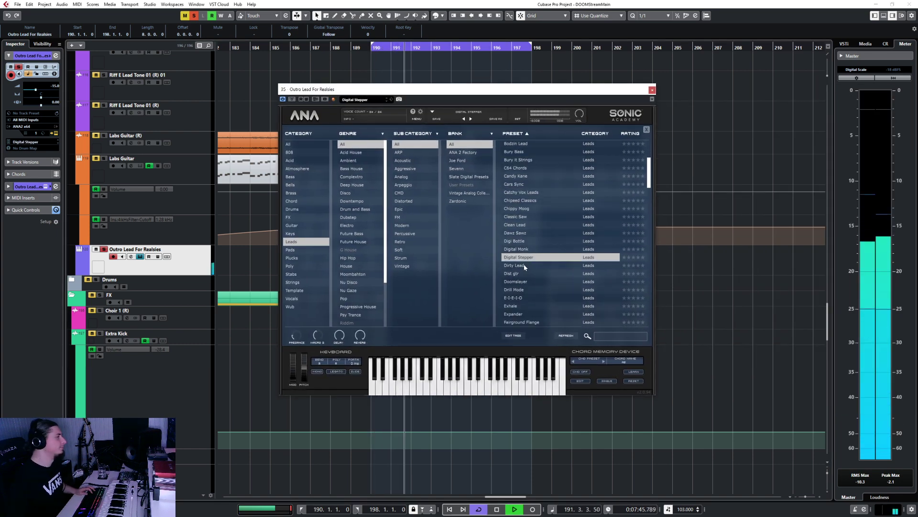
{"action": "left_click", "coordinate": [522, 266]}
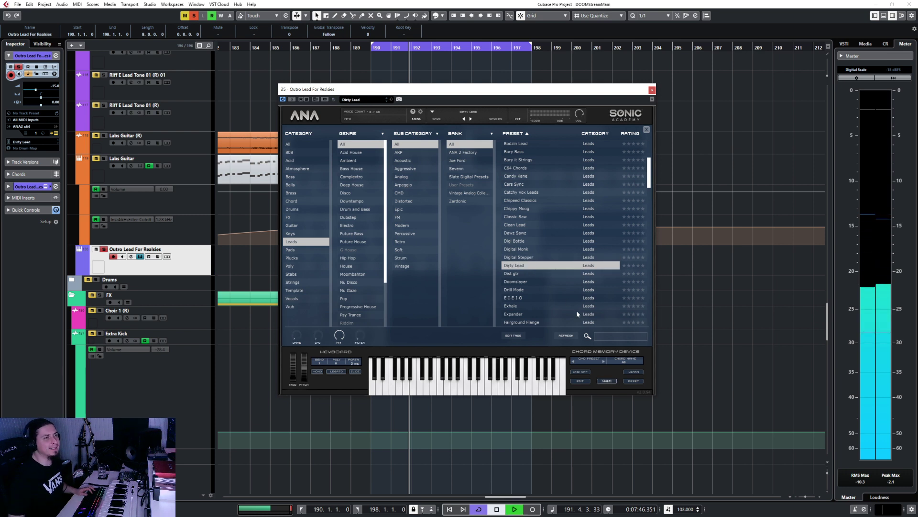
{"action": "left_click", "coordinate": [529, 281]}
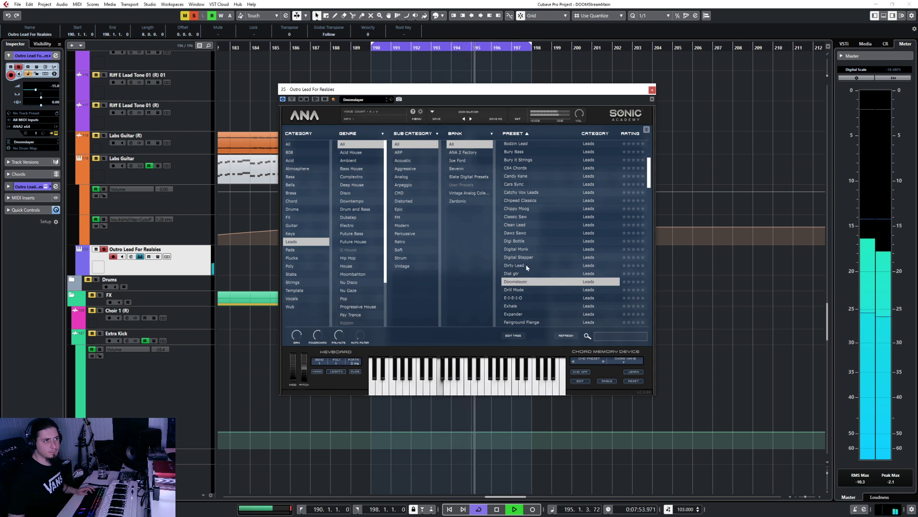
{"action": "scroll", "coordinate": [526, 264], "scroll_direction": "down", "scroll_amount": 3}
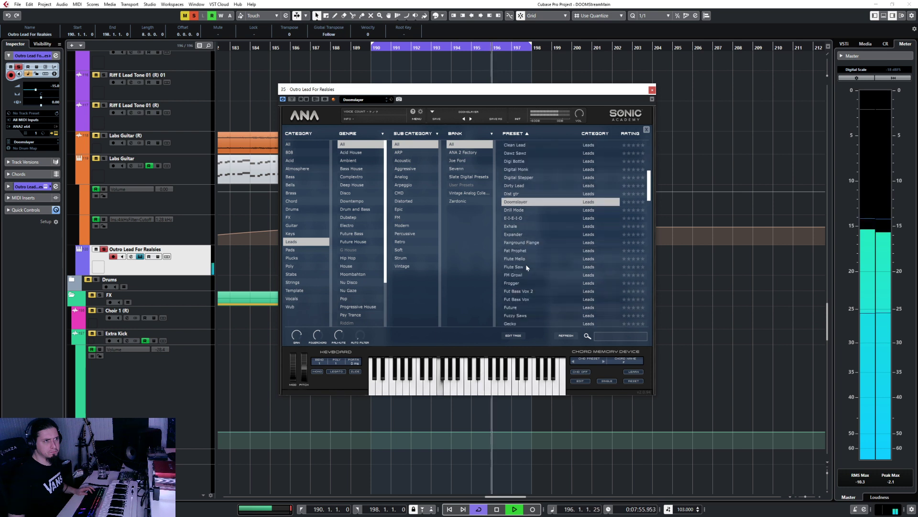
{"action": "left_click", "coordinate": [531, 289]}
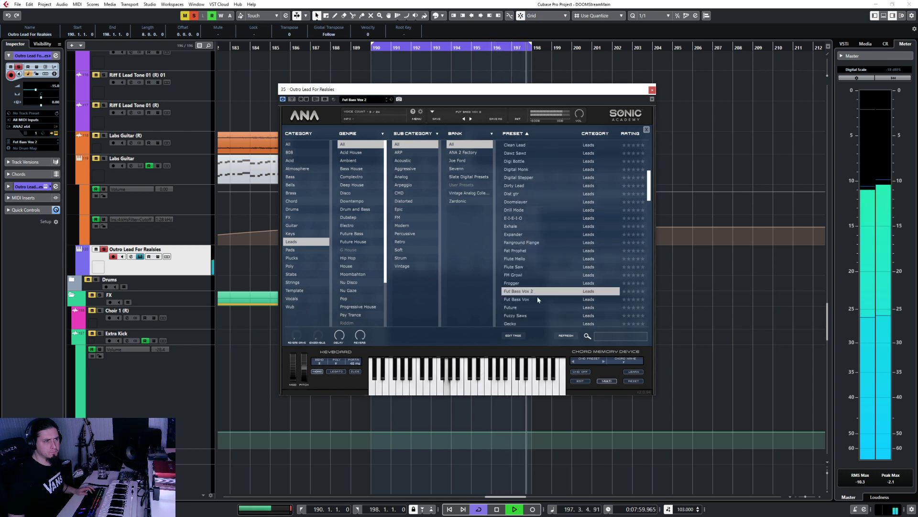
Load the Fuzzy Saws lead preset and close the instrument window
{"action": "scroll", "coordinate": [537, 296], "scroll_direction": "down", "scroll_amount": 2}
{"action": "left_click", "coordinate": [526, 263]}
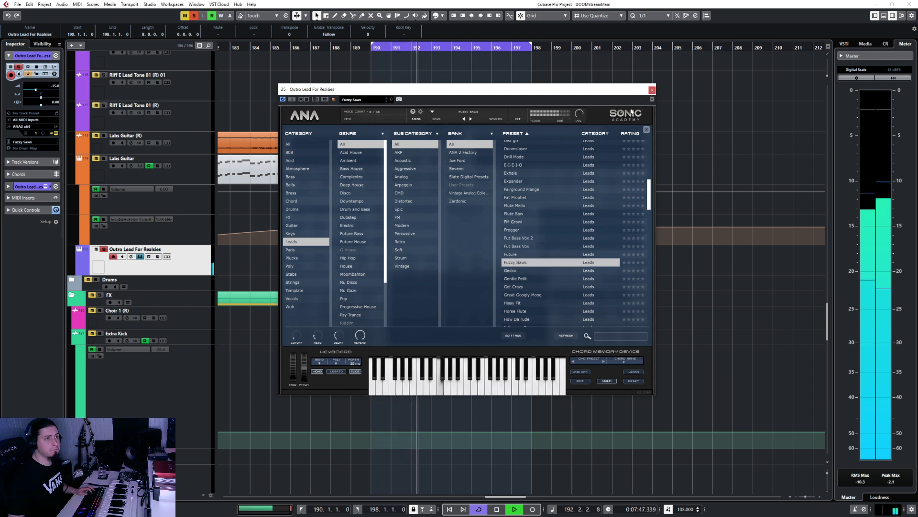
{"action": "left_click", "coordinate": [647, 130]}
{"action": "left_click", "coordinate": [651, 89]}
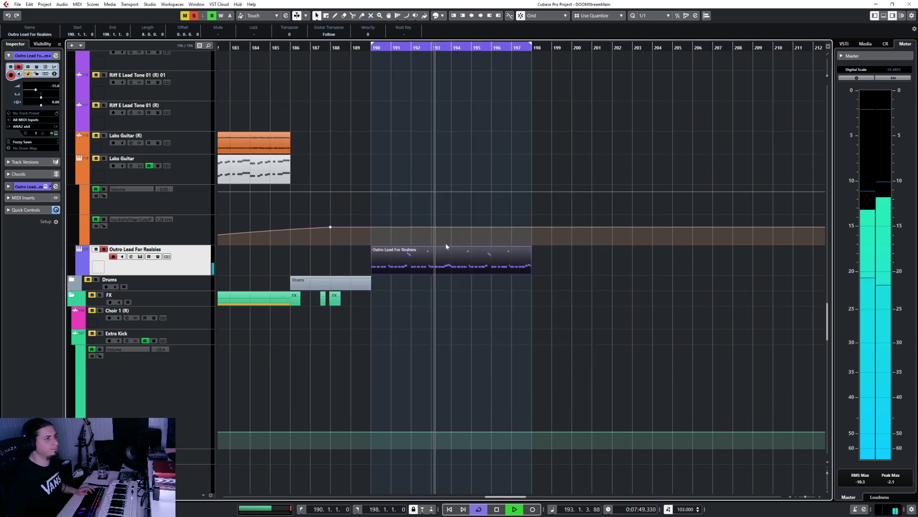
Open the Outro Lead For Realsies part in the note editor and set the quantize value to 1/8
{"action": "double_click", "coordinate": [429, 253]}
{"action": "key", "text": "space"}
{"action": "scroll", "coordinate": [245, 338], "scroll_direction": "up", "scroll_amount": 5, "text": "ctrl"}
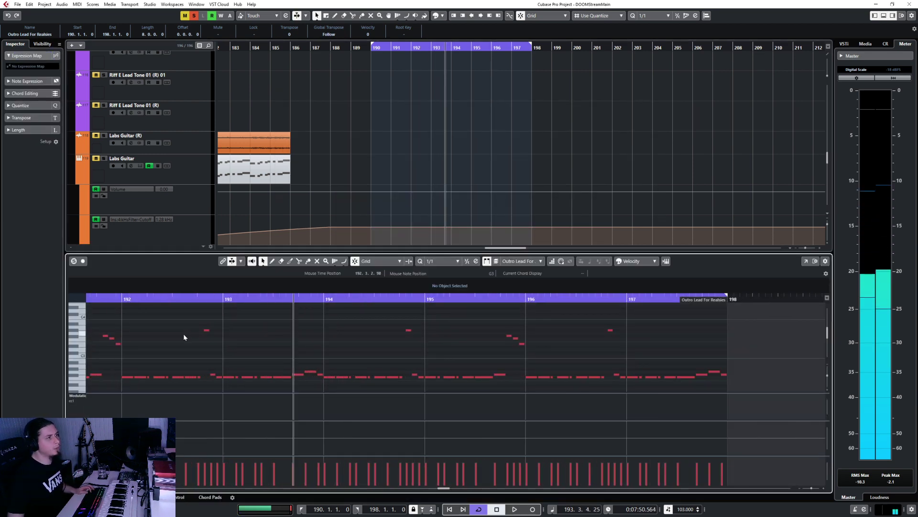
{"action": "left_click", "coordinate": [447, 262]}
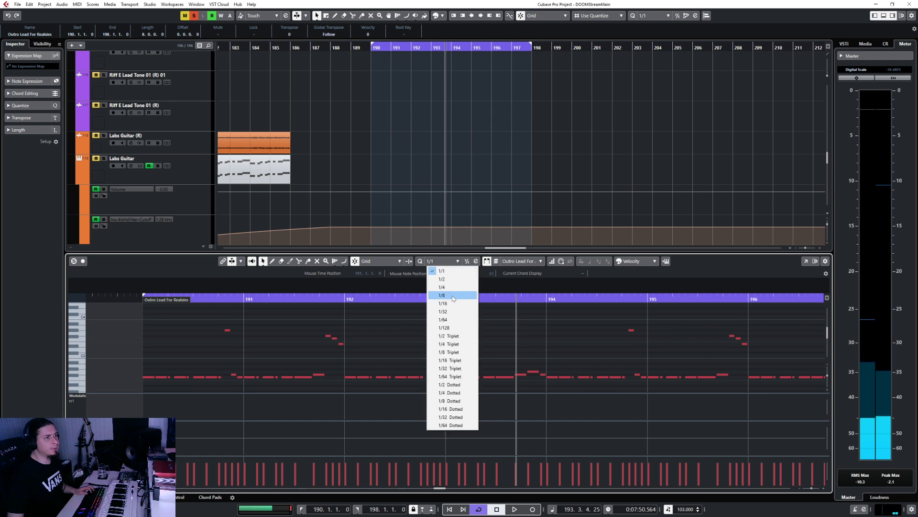
{"action": "left_click", "coordinate": [438, 297]}
{"action": "scroll", "coordinate": [124, 372], "scroll_direction": "down", "scroll_amount": 2}
{"action": "scroll", "coordinate": [150, 346], "scroll_direction": "up", "scroll_amount": 2, "text": "ctrl"}
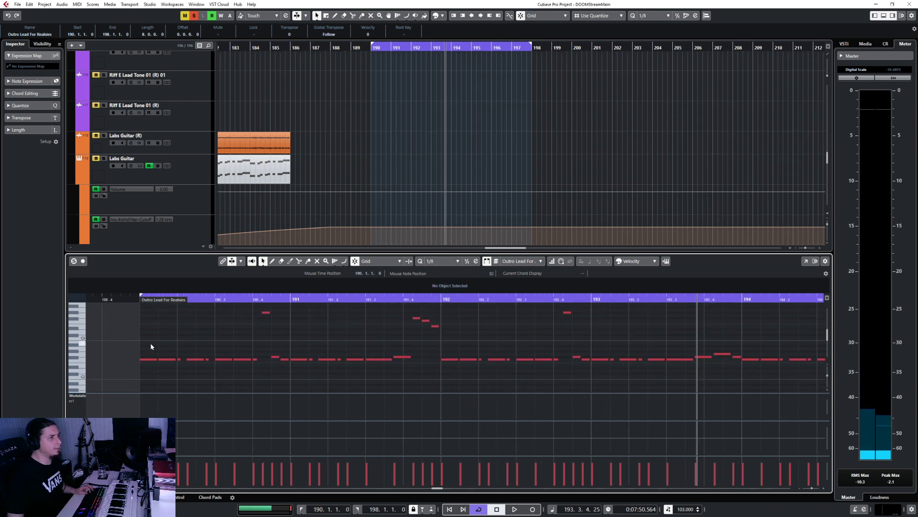
Raise the lead note at 190.2.2 by one octave and play the part from bar 190
{"action": "left_click_drag", "start_coordinate": [172, 374], "coordinate": [172, 372]}
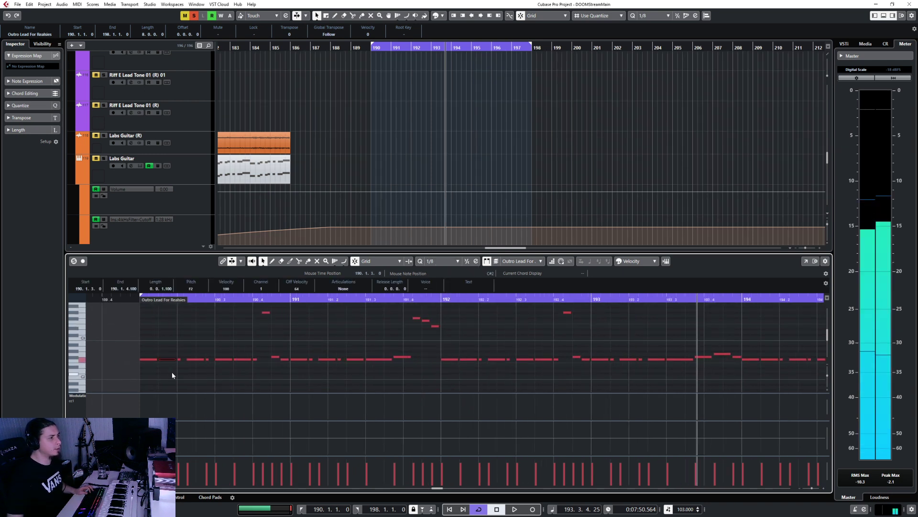
{"action": "left_click", "coordinate": [177, 348]}
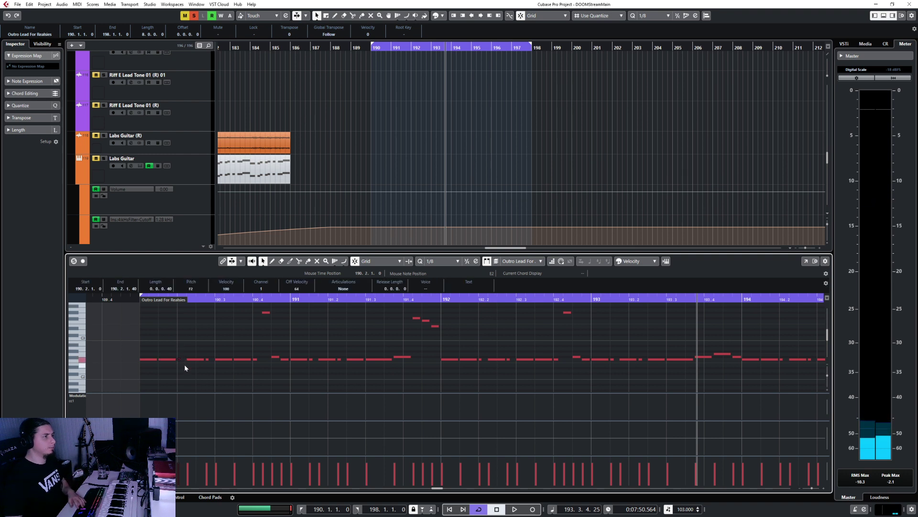
{"action": "left_click", "coordinate": [195, 360]}
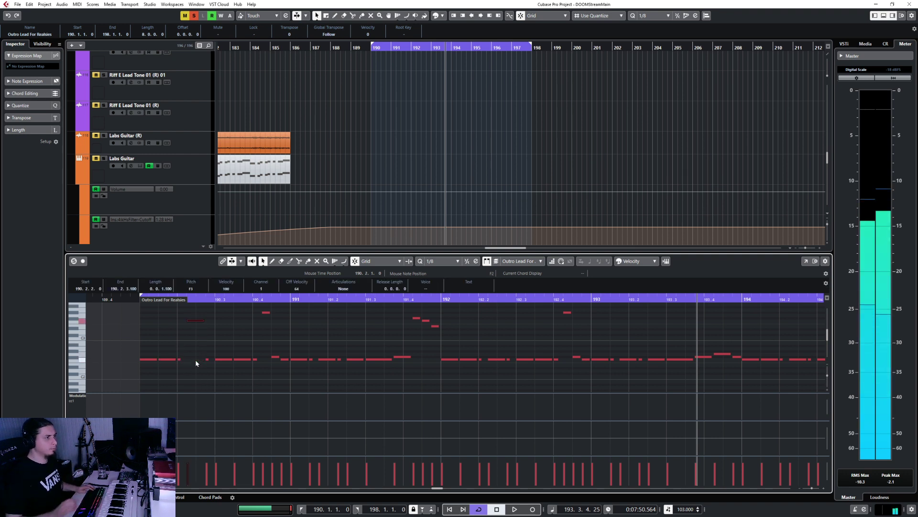
{"action": "left_click", "coordinate": [135, 298]}
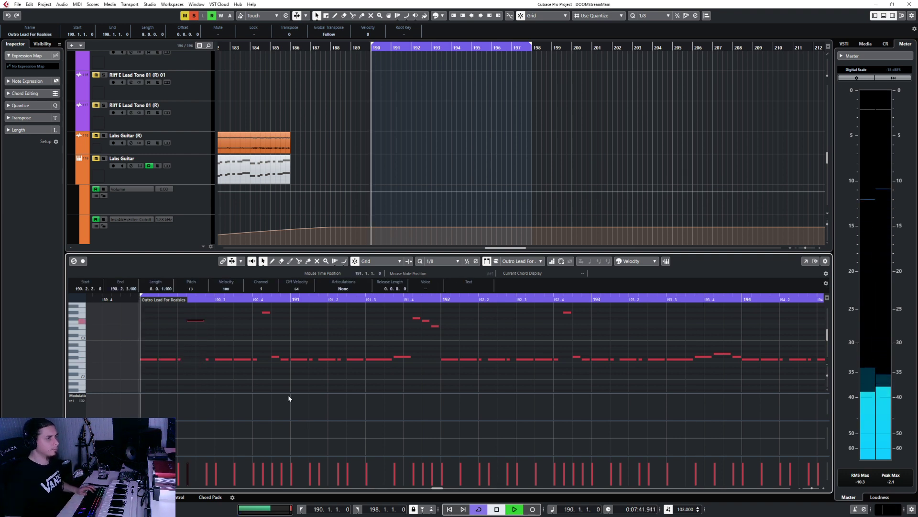
{"action": "key", "text": "space"}
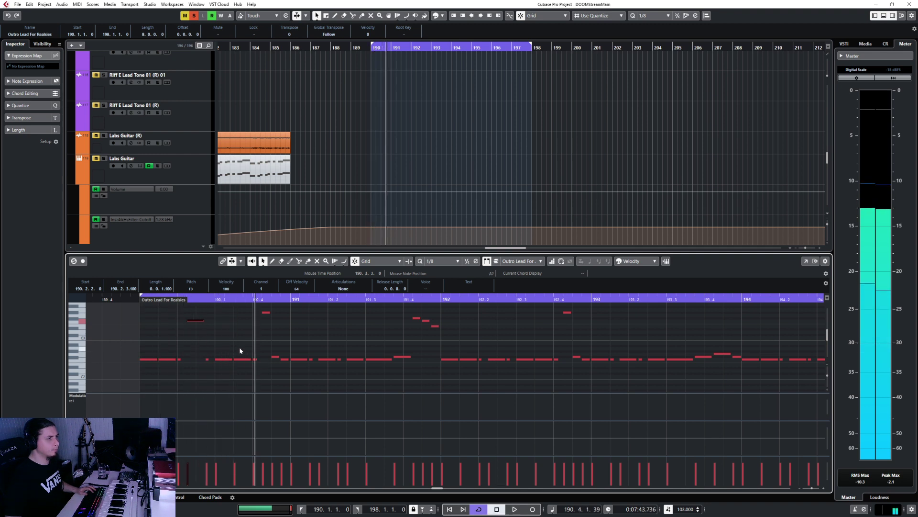
Try the note at 190.3.3 one octave higher, listening from bar 190, and move it back down
{"action": "left_click", "coordinate": [242, 360]}
{"action": "key", "text": "shift+Up"}
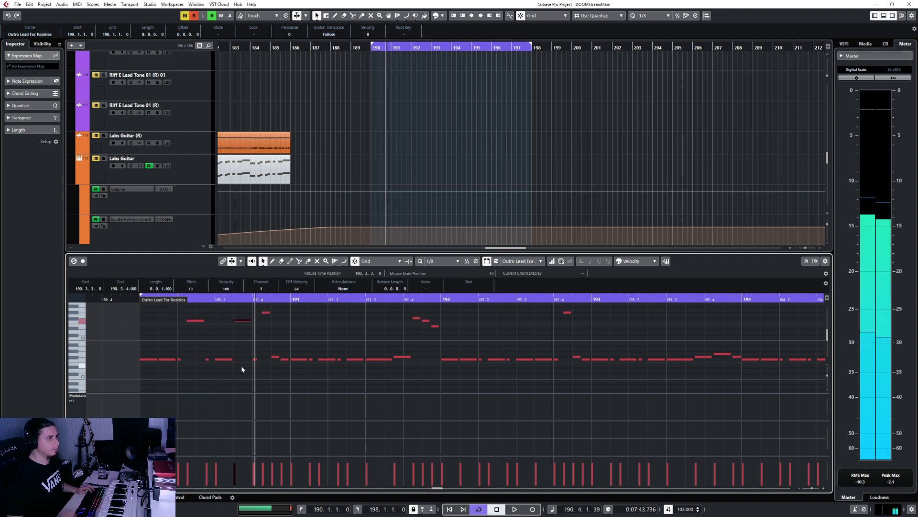
{"action": "left_click", "coordinate": [137, 298]}
{"action": "key", "text": "space"}
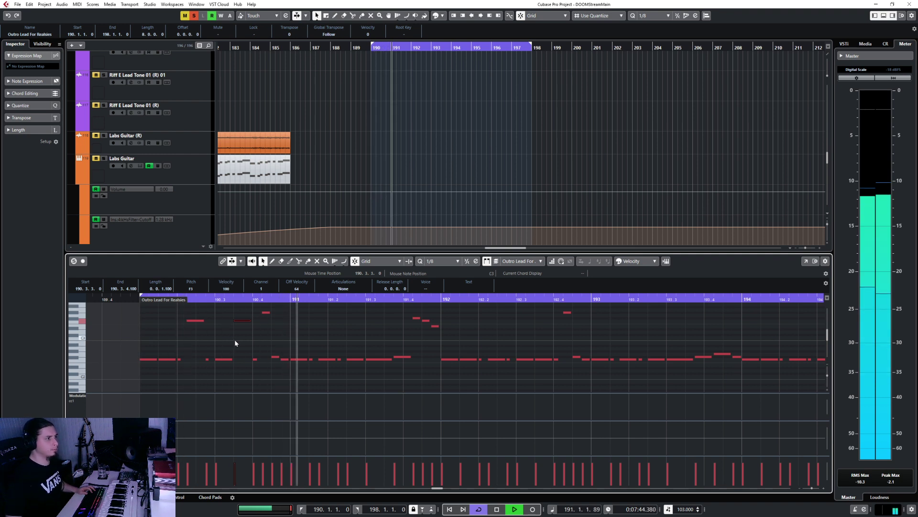
{"action": "key", "text": "space"}
{"action": "key", "text": "shift+Down"}
Raise the note at 190.3.1 by one octave and play the phrase to check it
{"action": "left_click_drag", "start_coordinate": [222, 348], "coordinate": [229, 378]}
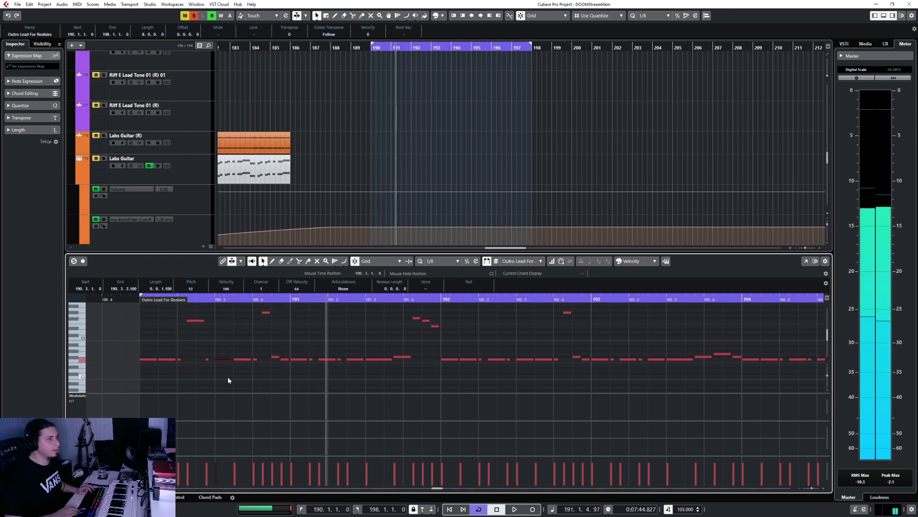
{"action": "key", "text": "space"}
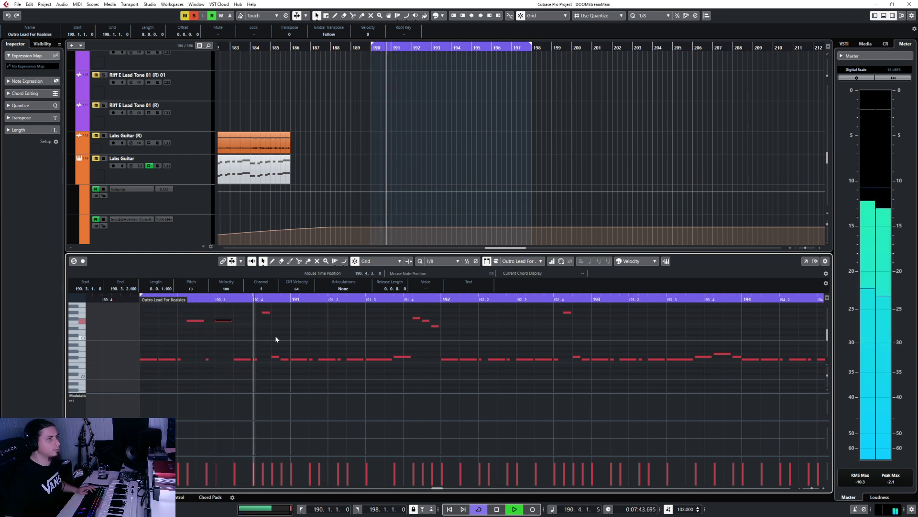
{"action": "key", "text": "space"}
Lower the lead note at 191.1.3 by one octave and raise the note at 191.2.2 by one octave
{"action": "left_click", "coordinate": [299, 359]}
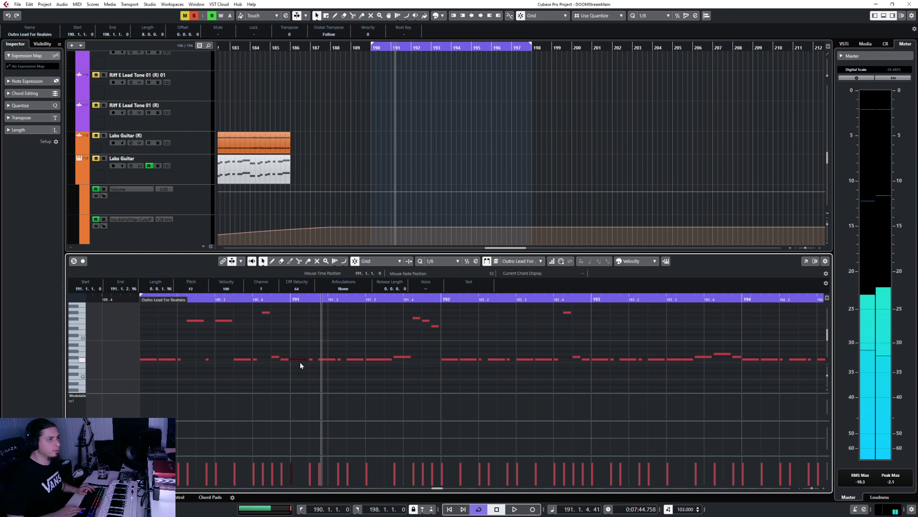
{"action": "left_click", "coordinate": [300, 363]}
{"action": "left_click_drag", "start_coordinate": [311, 353], "coordinate": [315, 366]}
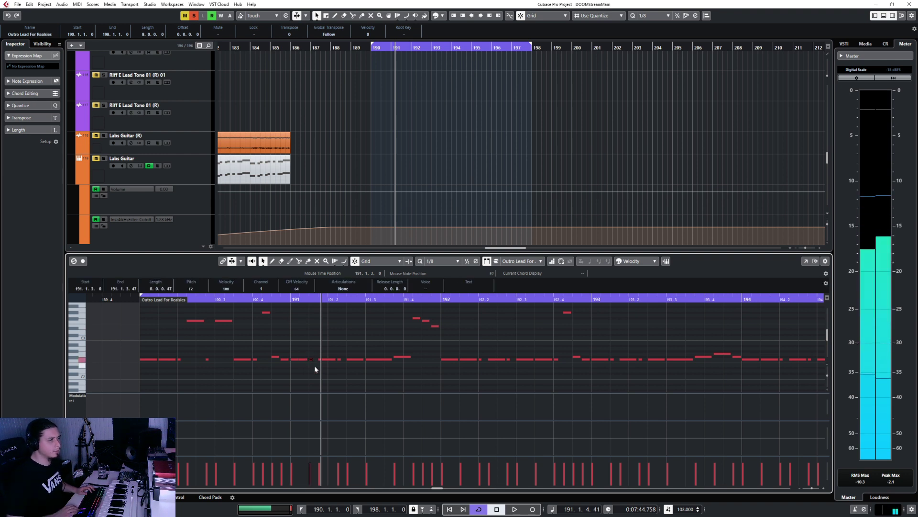
{"action": "key", "text": "shift+Down"}
{"action": "left_click", "coordinate": [326, 351]}
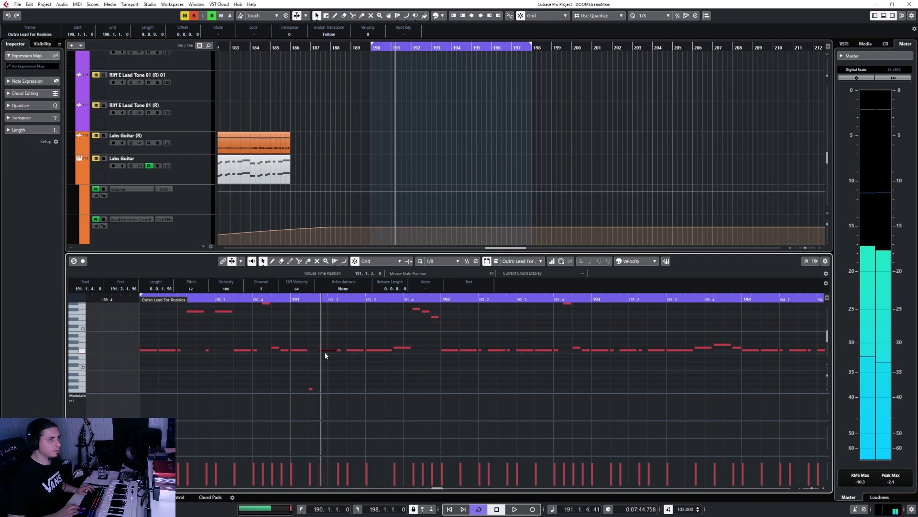
{"action": "left_click", "coordinate": [337, 350]}
{"action": "key", "text": "shift+Up"}
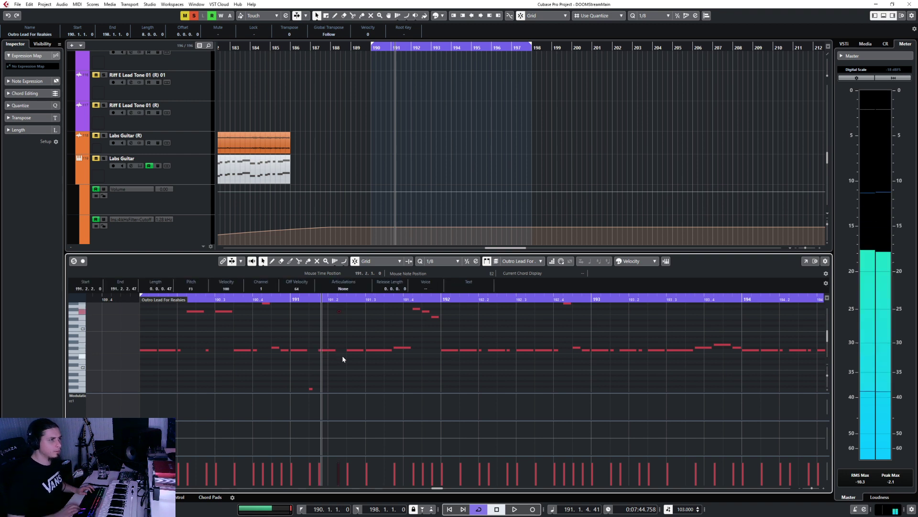
Raise the note at 191.2.3 to C3 and play the phrase to check it
{"action": "left_click", "coordinate": [354, 350]}
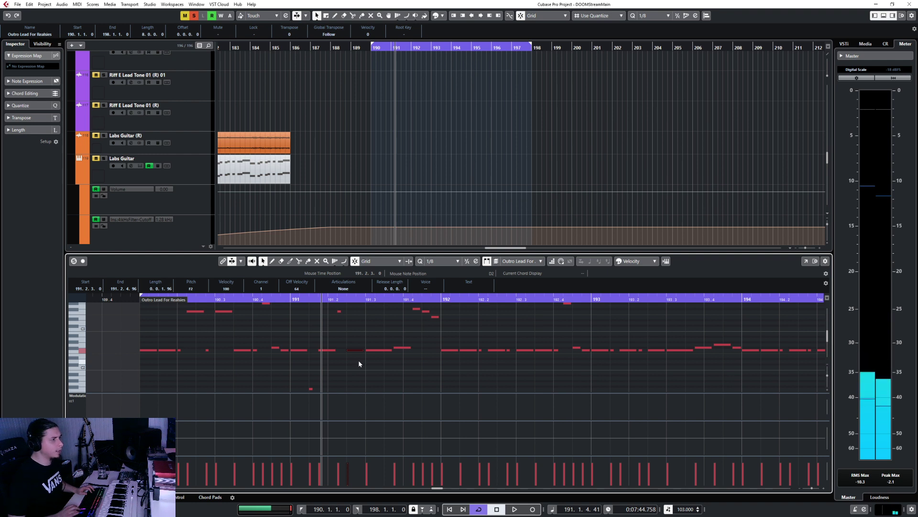
{"action": "key", "text": "Up"}
{"action": "key", "text": "Up"}
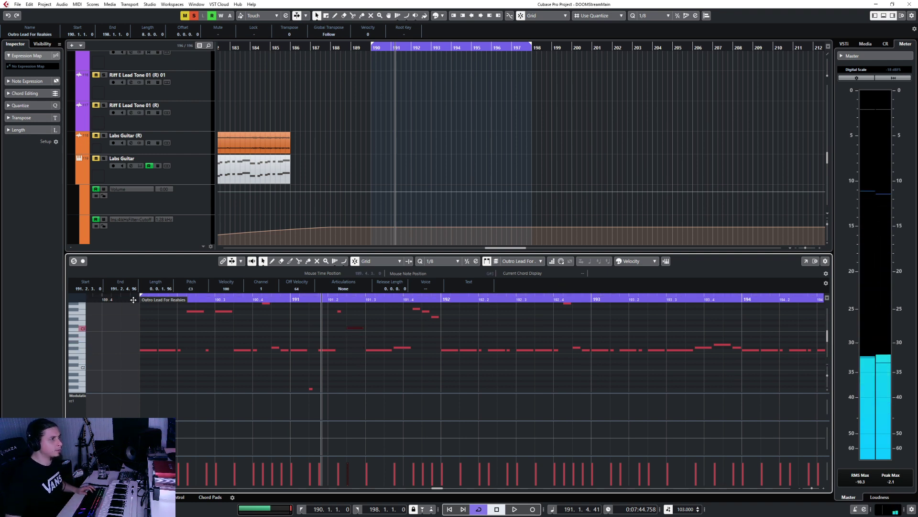
{"action": "key", "text": "space"}
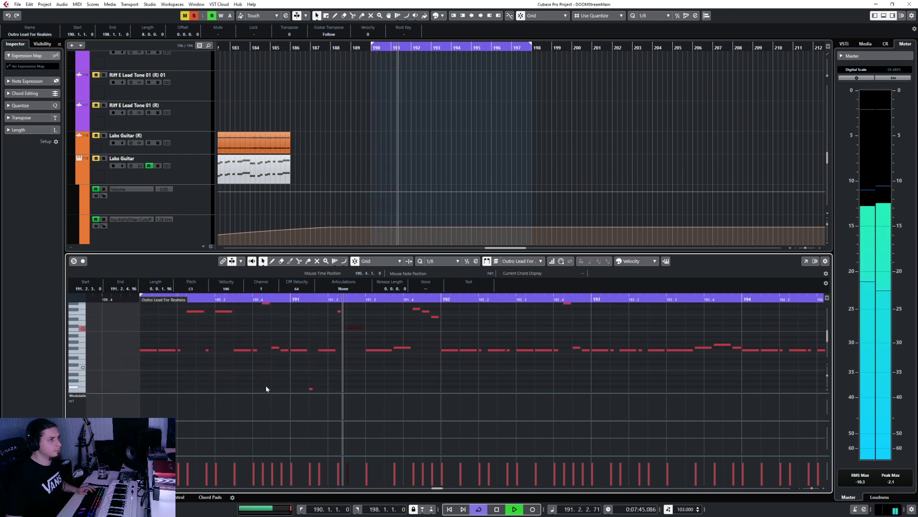
{"action": "key", "text": "space"}
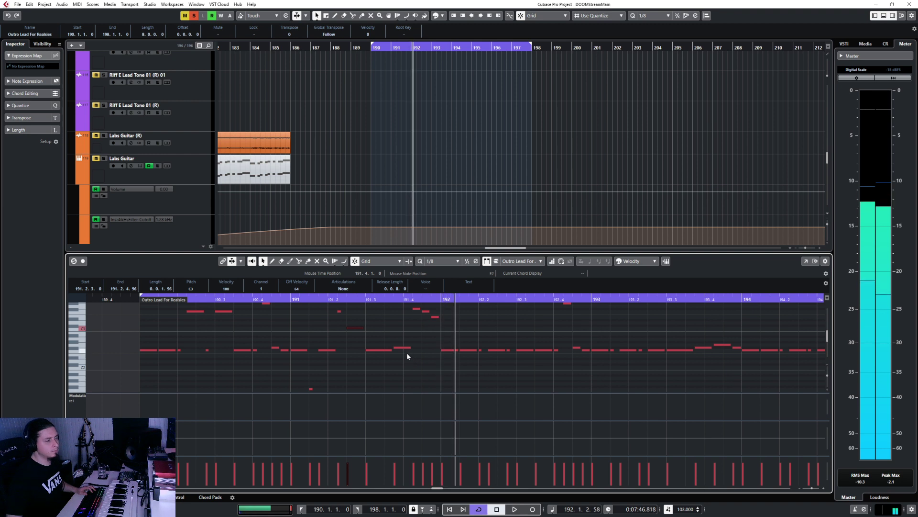
Raise the note at 192.2.2 by one octave and the short note at 192.2.4 to C3
{"action": "scroll", "coordinate": [426, 363], "scroll_direction": "down", "scroll_amount": 2}
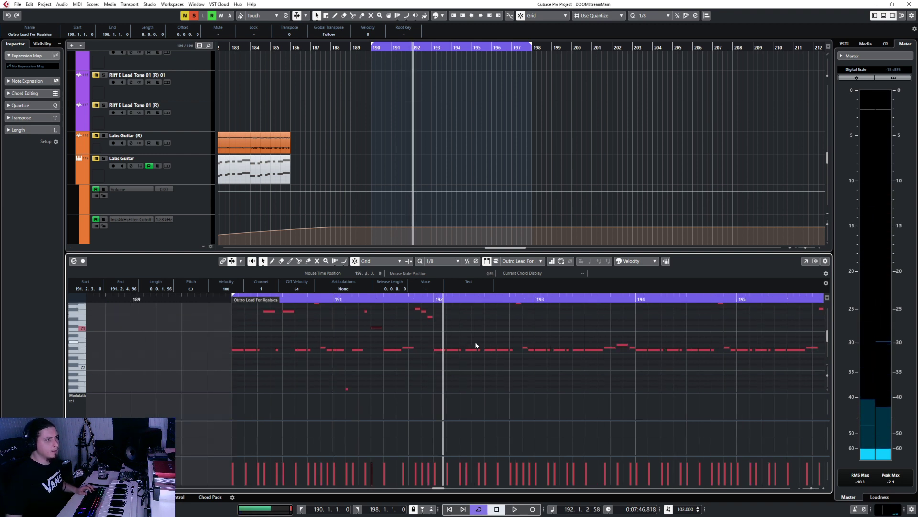
{"action": "left_click", "coordinate": [473, 350]}
{"action": "key", "text": "shift+Up"}
{"action": "left_click", "coordinate": [480, 350]}
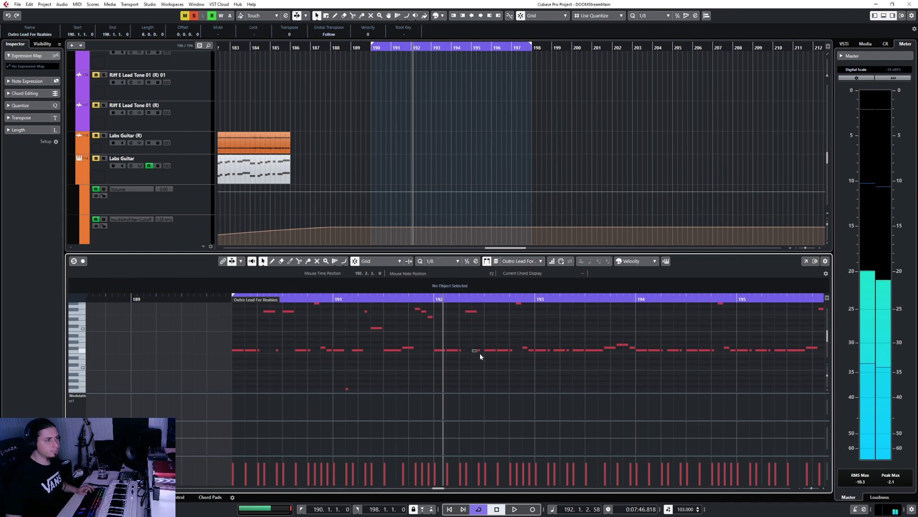
{"action": "key", "text": "Up"}
{"action": "key", "text": "Up"}
{"action": "key", "text": "Up"}
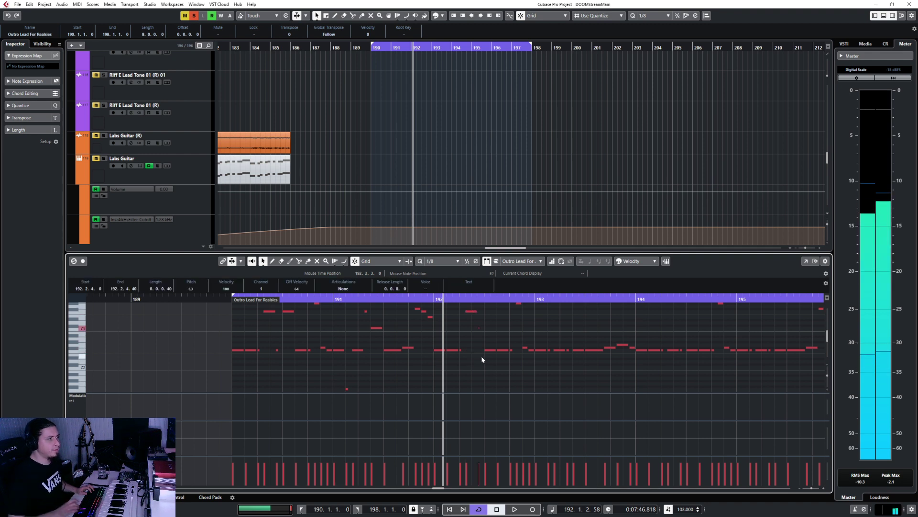
Raise the note at 192.3.1 by one octave and play the part from bar 190
{"action": "left_click", "coordinate": [487, 351]}
{"action": "key", "text": "shift+Up"}
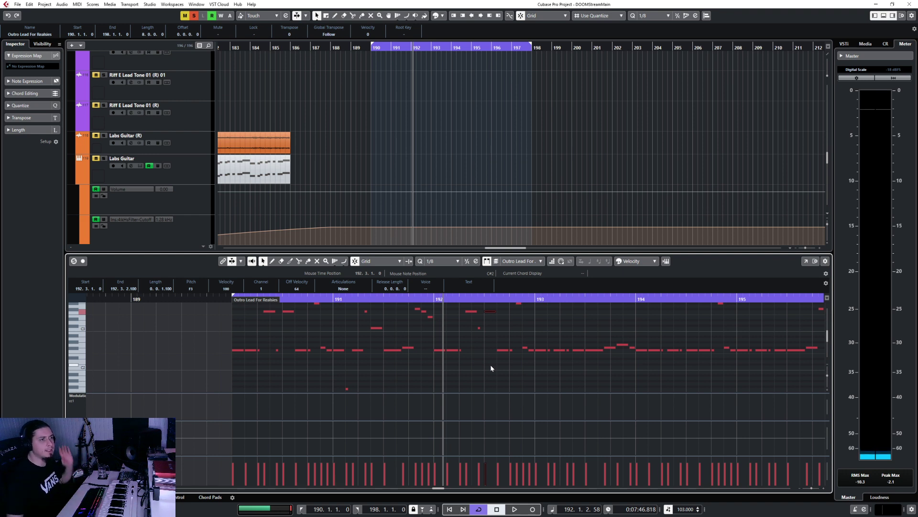
{"action": "key", "text": "space"}
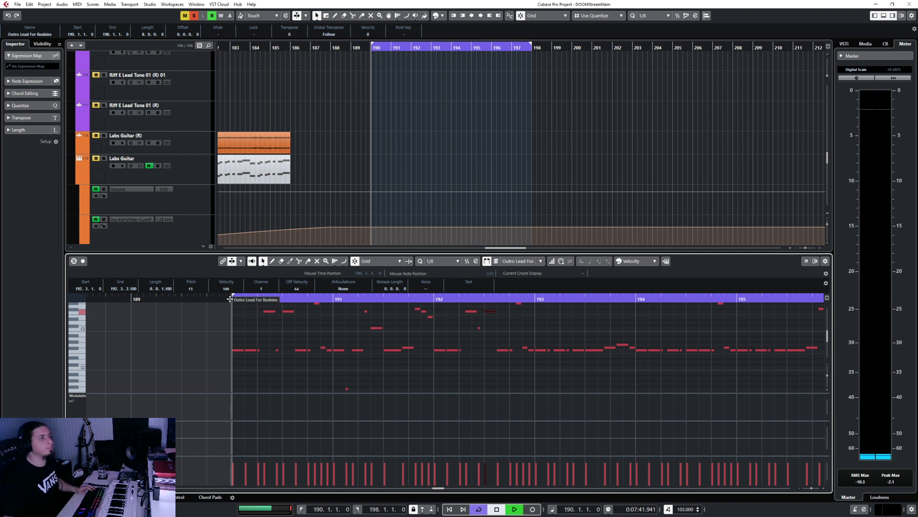
{"action": "key", "text": "space"}
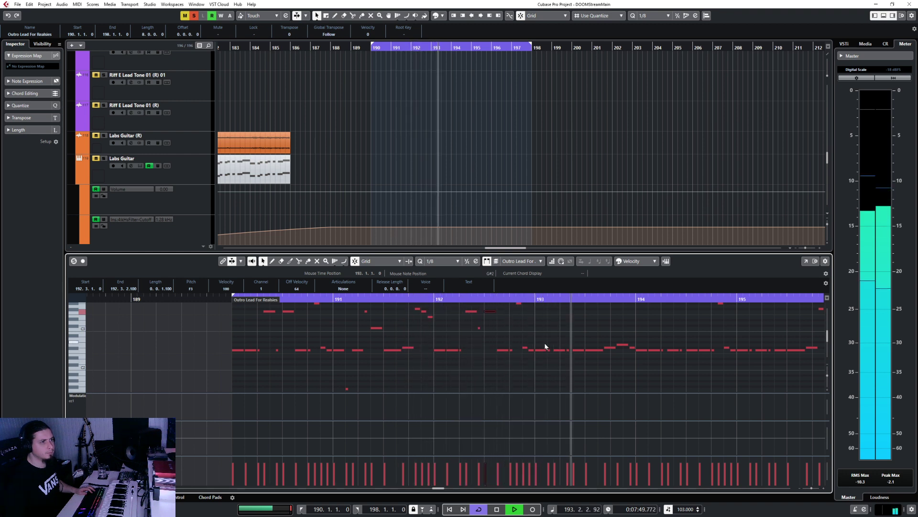
{"action": "key", "text": "space"}
Try the note at 192.3.3 one octave higher and move it back down
{"action": "left_click", "coordinate": [504, 338]}
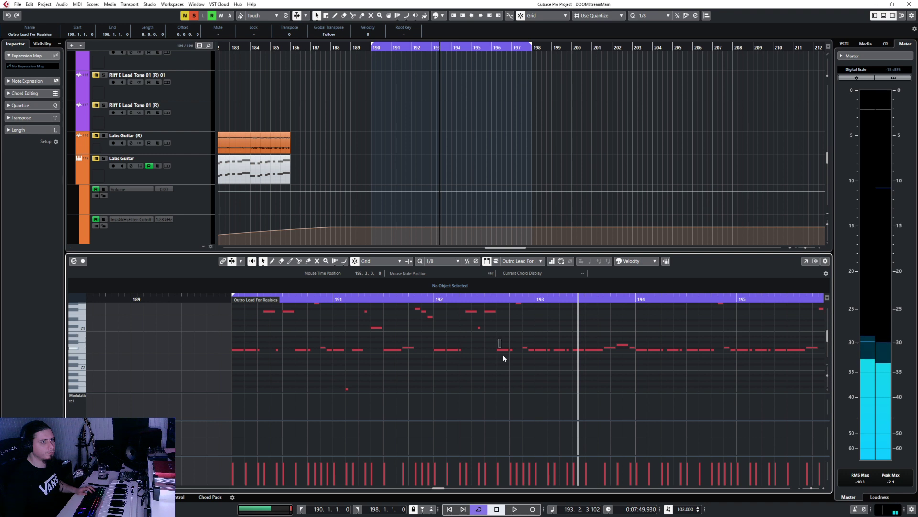
{"action": "left_click_drag", "start_coordinate": [504, 356], "coordinate": [507, 364]}
{"action": "key", "text": "shift+Up"}
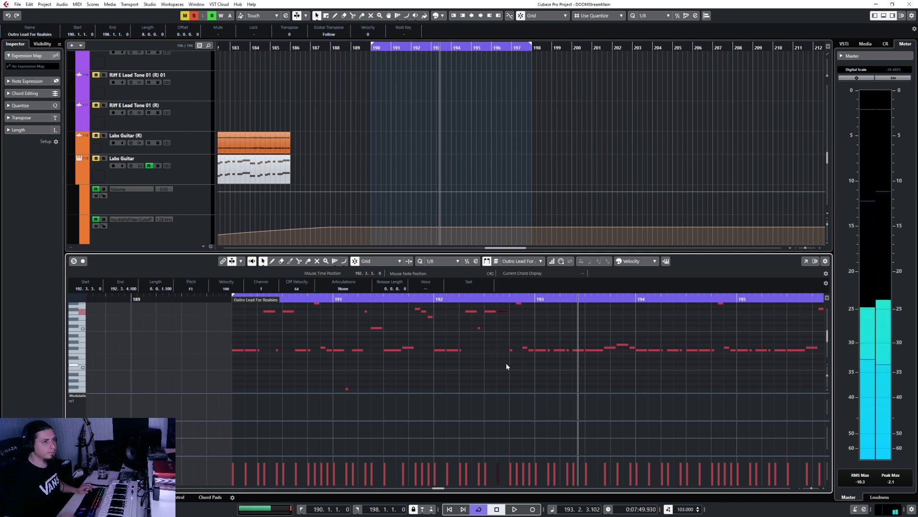
{"action": "key", "text": "shift+Down"}
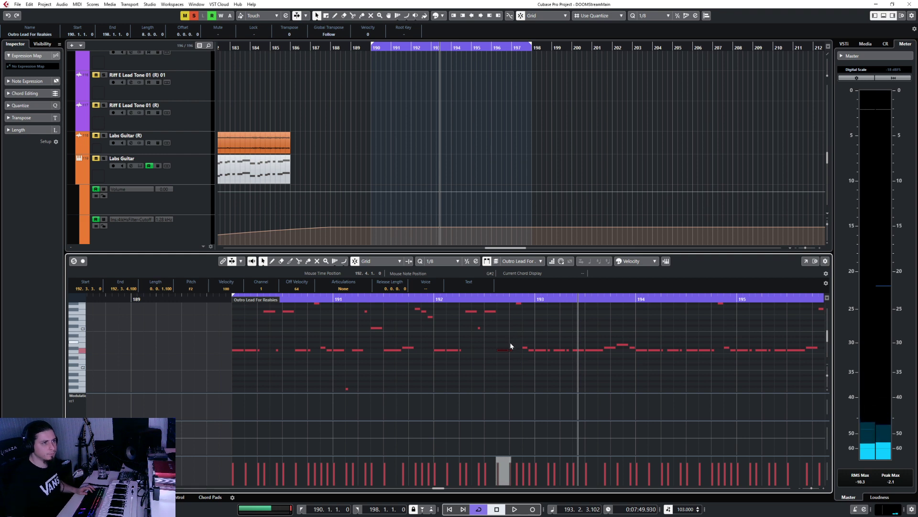
Raise the short note at 192.4.1 by one octave and play the phrase from late in bar 191
{"action": "left_click_drag", "start_coordinate": [510, 342], "coordinate": [515, 358]}
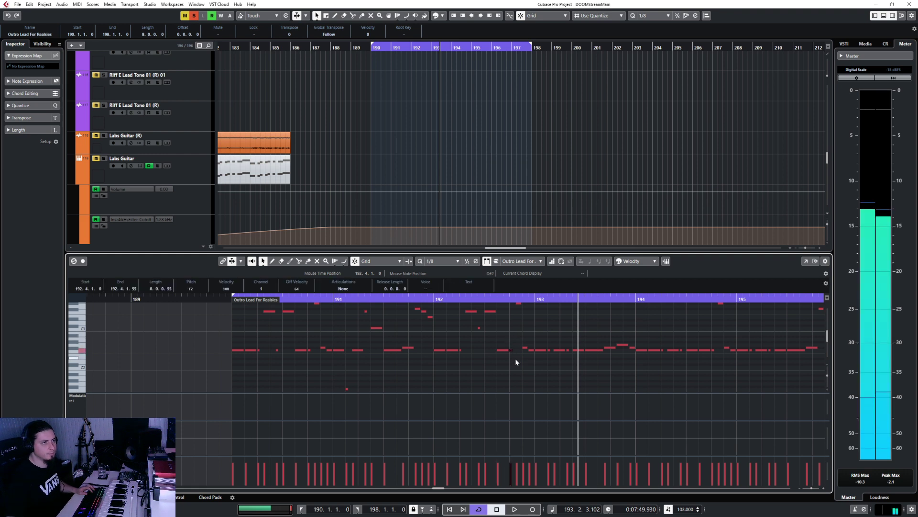
{"action": "left_click", "coordinate": [421, 298]}
{"action": "key", "text": "space"}
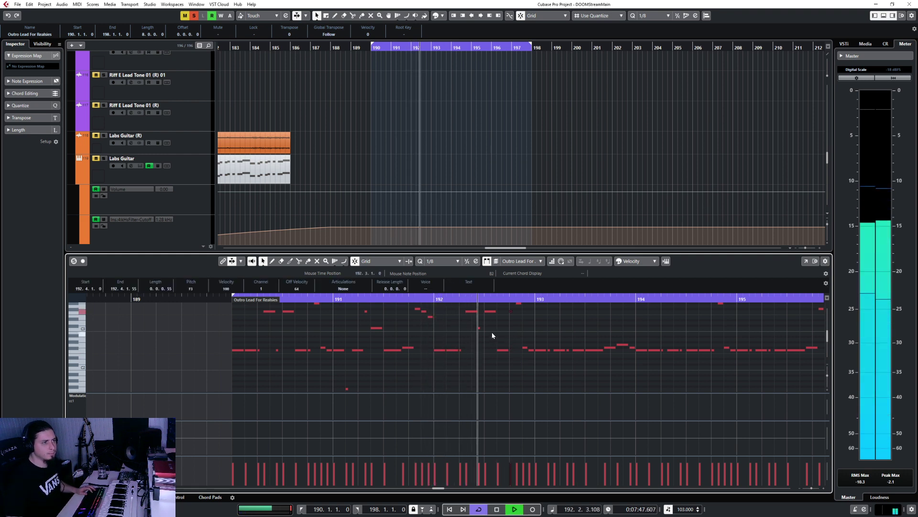
{"action": "key", "text": "space"}
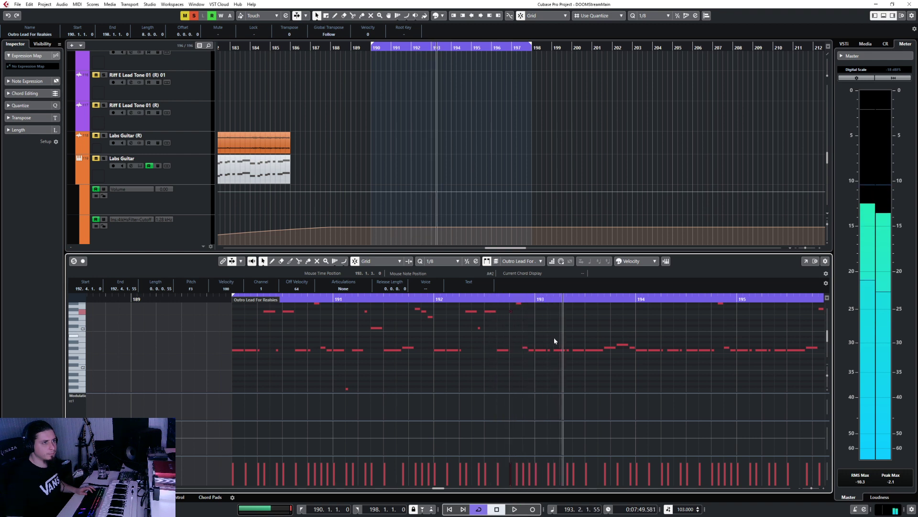
Raise the notes at 193.1.4 and 193.2.3 by one octave each and play on through bar 193
{"action": "left_click", "coordinate": [559, 350]}
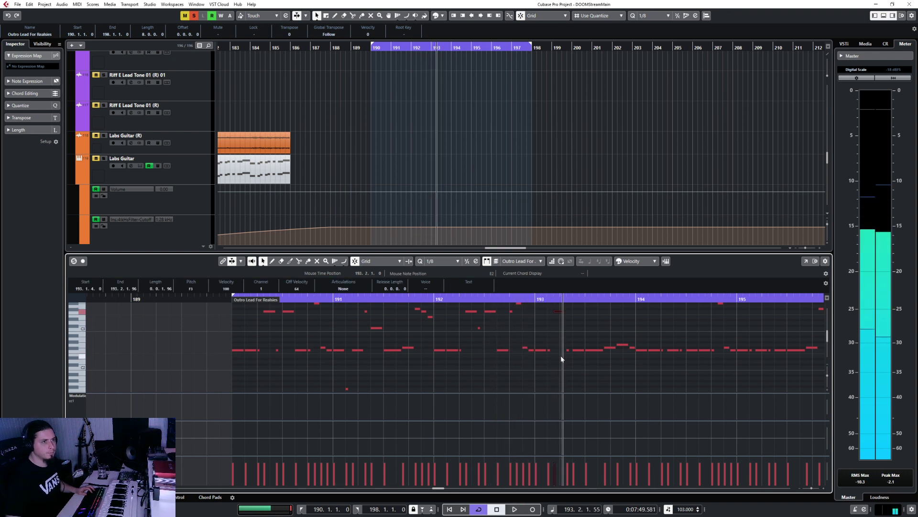
{"action": "key", "text": "shift+Up"}
{"action": "left_click_drag", "start_coordinate": [576, 339], "coordinate": [583, 363]}
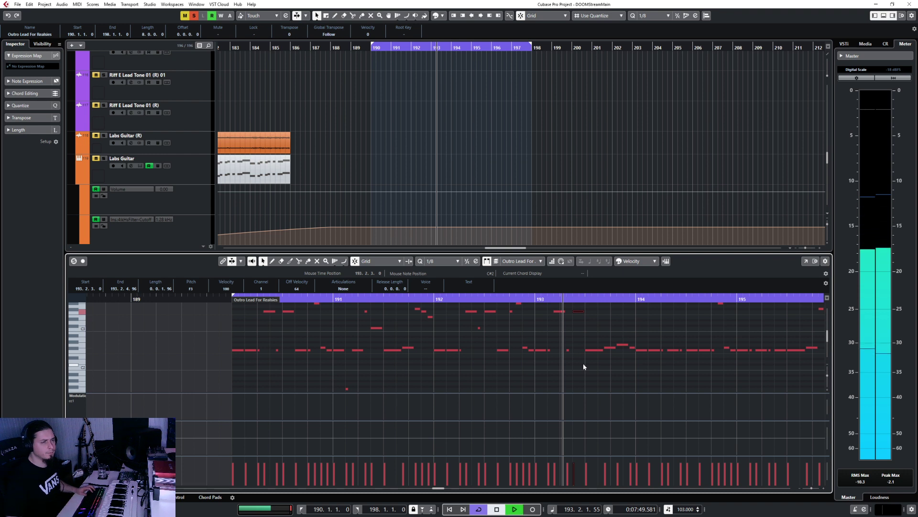
{"action": "key", "text": "space"}
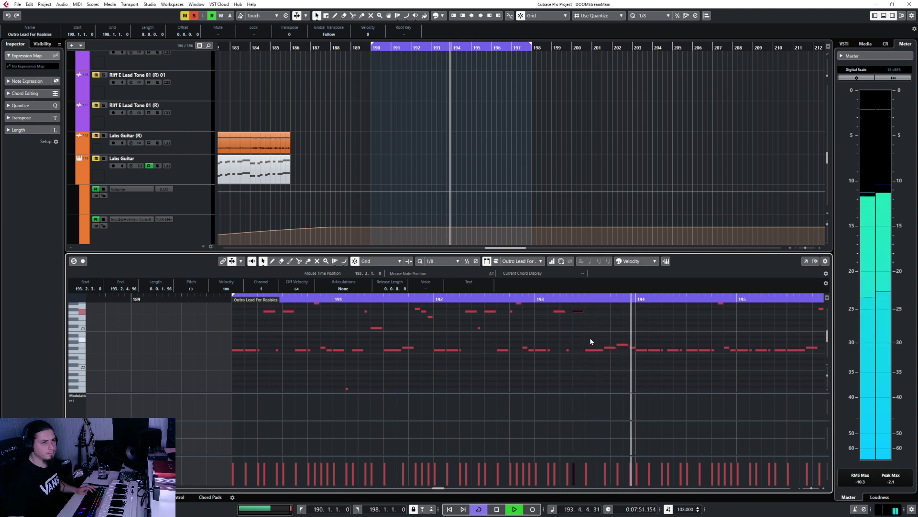
{"action": "key", "text": "space"}
Raise the closing notes of bar 193, from 193.3.4 on, by one octave and play the phrase from bar 193
{"action": "left_click_drag", "start_coordinate": [593, 332], "coordinate": [634, 356]}
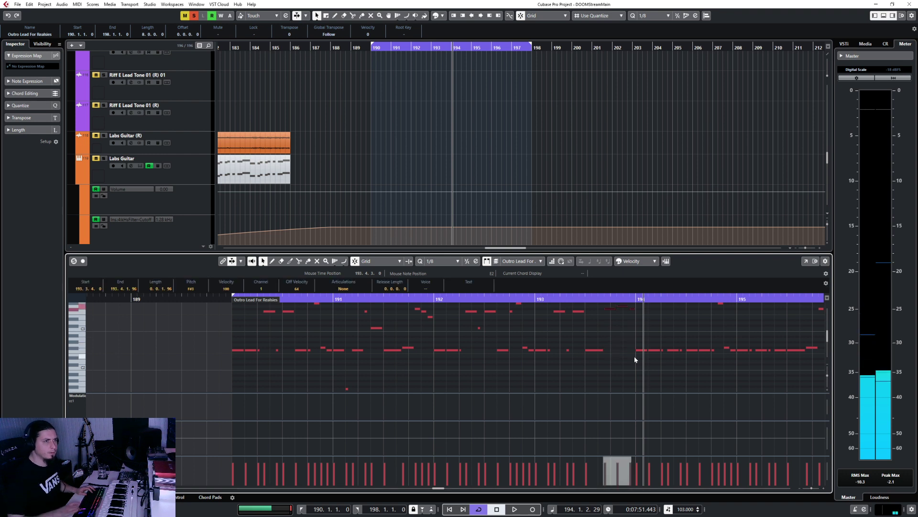
{"action": "key", "text": "space"}
{"action": "left_click", "coordinate": [547, 299]}
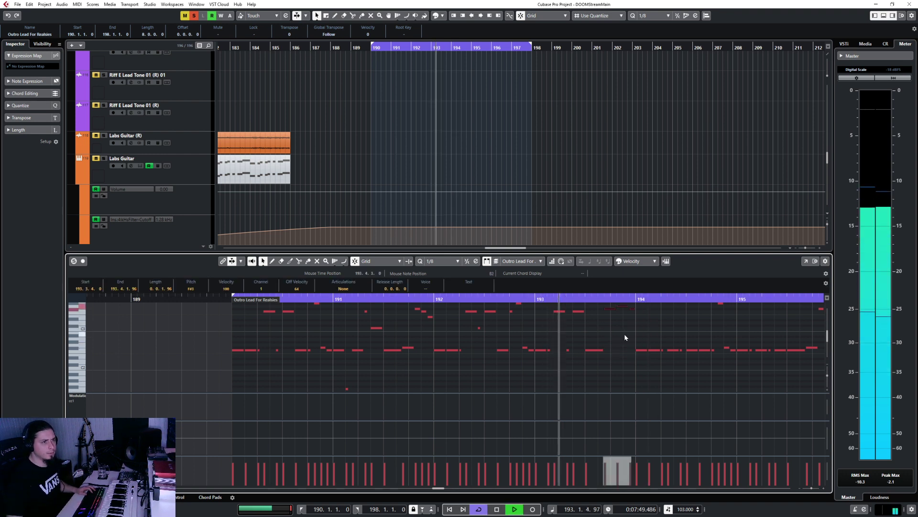
{"action": "scroll", "coordinate": [624, 334], "scroll_direction": "up", "scroll_amount": 1}
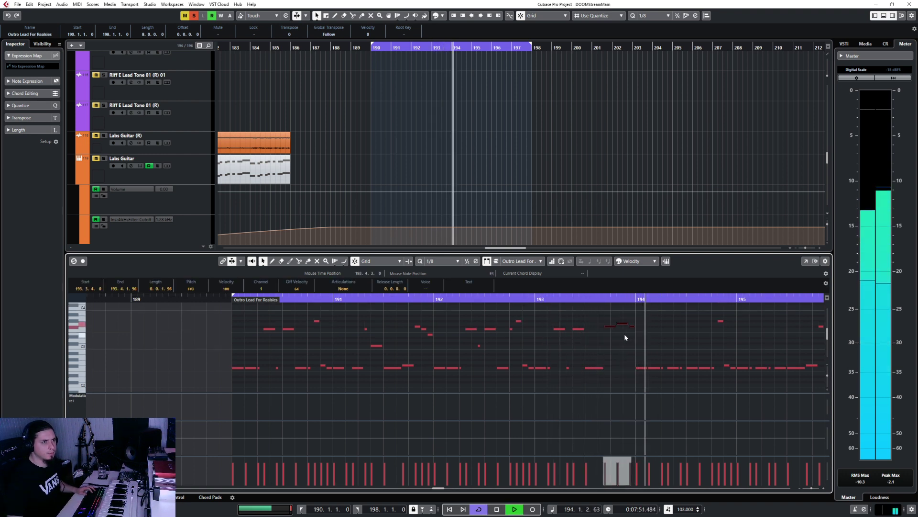
{"action": "key", "text": "space"}
Delete all notes from bar 194 to the end of the Outro Lead For Realsies part
{"action": "scroll", "coordinate": [624, 334], "scroll_direction": "down", "scroll_amount": 3}
{"action": "scroll", "coordinate": [622, 334], "scroll_direction": "right", "scroll_amount": 2}
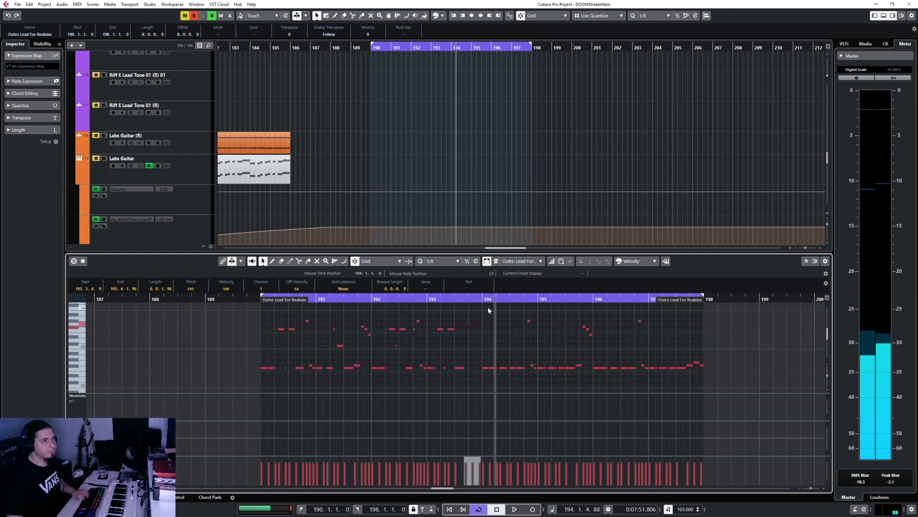
{"action": "left_click_drag", "start_coordinate": [488, 310], "coordinate": [713, 386]}
{"action": "key", "text": "Delete"}
{"action": "left_click", "coordinate": [475, 320]}
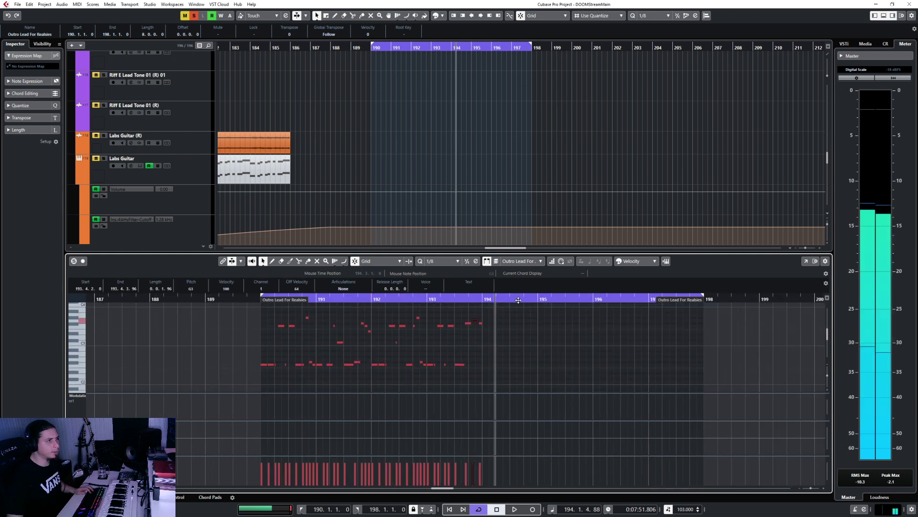
{"action": "left_click", "coordinate": [507, 325]}
{"action": "scroll", "coordinate": [497, 319], "scroll_direction": "down", "scroll_amount": 1}
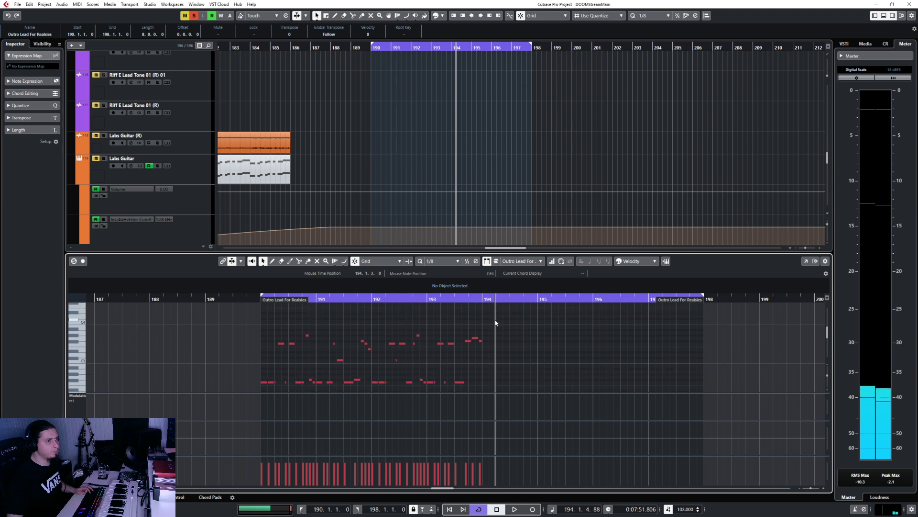
Duplicate all the notes of bars 190 to 193 so the copy starts at bar 194
{"action": "left_click_drag", "start_coordinate": [493, 318], "coordinate": [250, 399]}
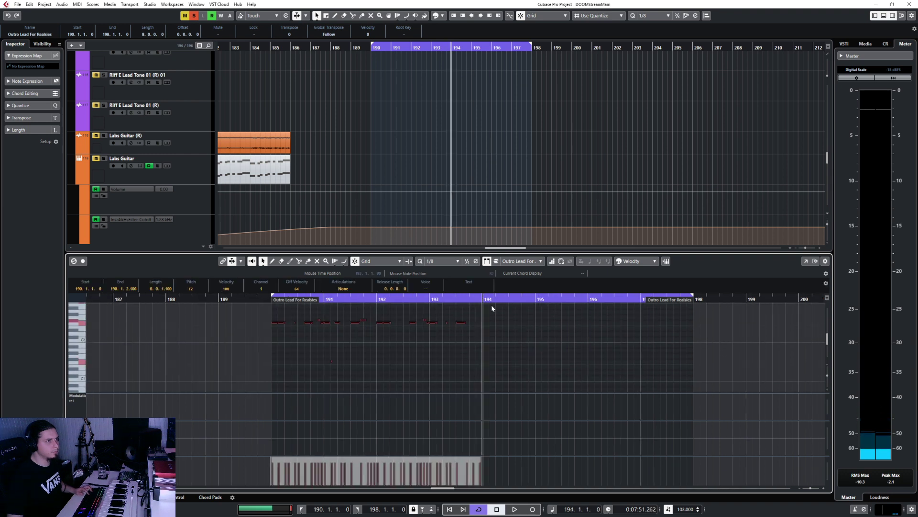
{"action": "key", "text": "ctrl+d"}
{"action": "left_click", "coordinate": [377, 371]}
{"action": "right_click", "coordinate": [352, 362]}
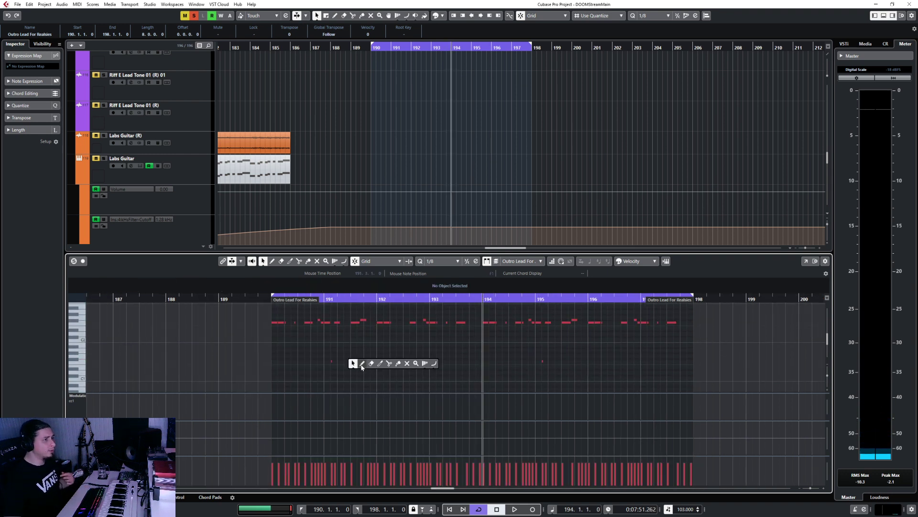
{"action": "left_click", "coordinate": [359, 363]}
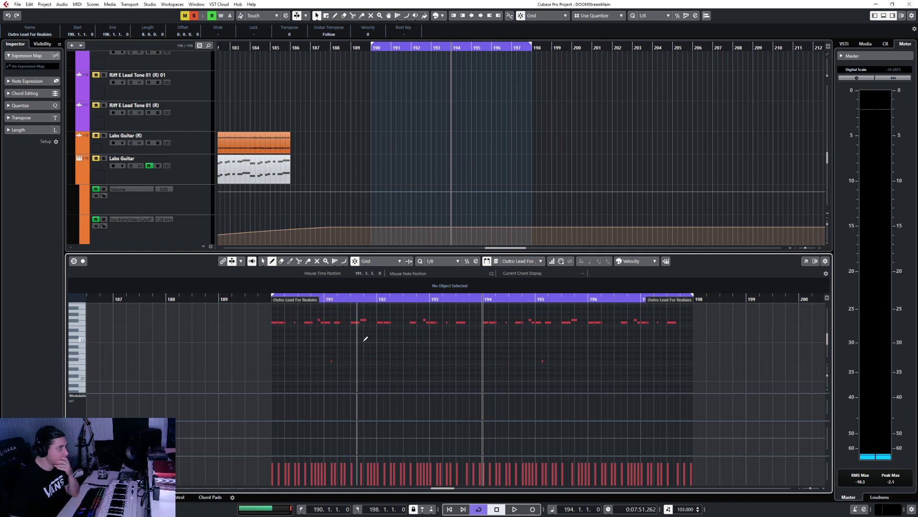
{"action": "scroll", "coordinate": [285, 334], "scroll_direction": "up", "scroll_amount": 3}
{"action": "scroll", "coordinate": [286, 334], "scroll_direction": "down", "scroll_amount": 1}
{"action": "right_click", "coordinate": [286, 335]}
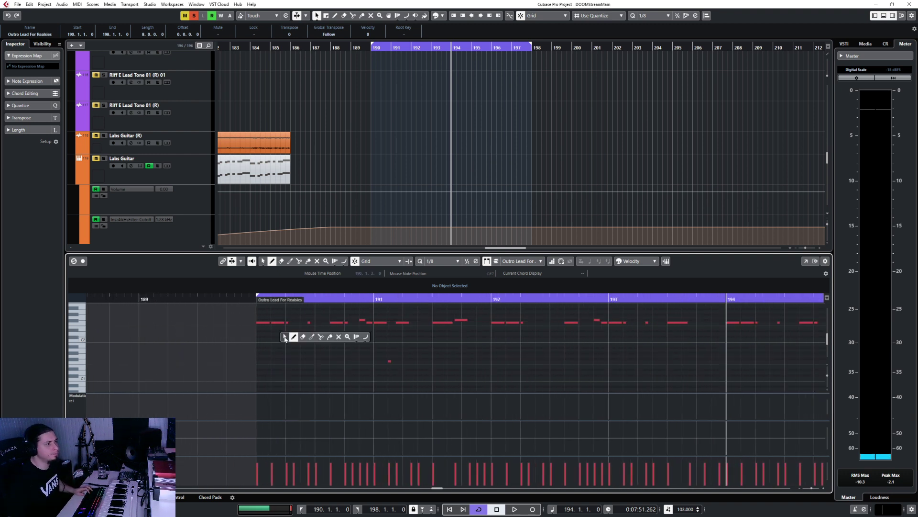
{"action": "left_click", "coordinate": [285, 338]}
Set the note editor's quantize grid to 1/16 for the Outro Lead For Realsies part
{"action": "scroll", "coordinate": [285, 337], "scroll_direction": "down", "scroll_amount": 2}
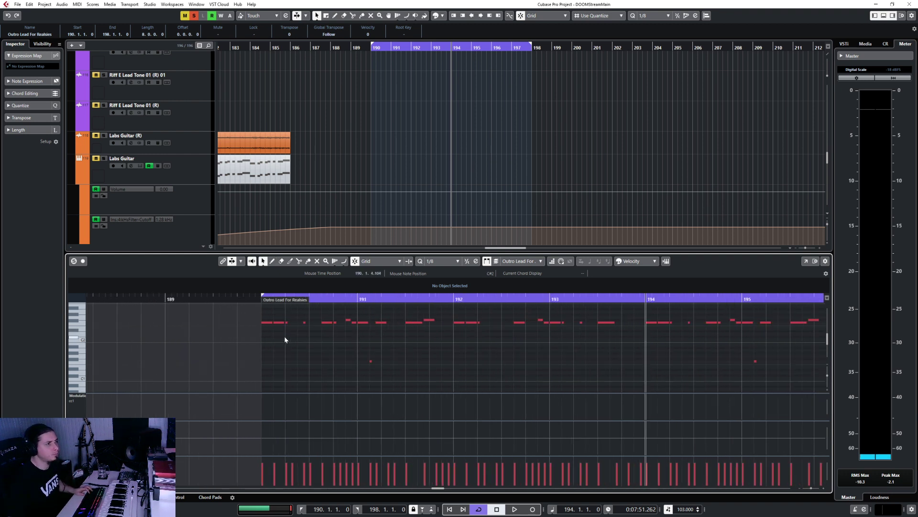
{"action": "left_click", "coordinate": [440, 261]}
{"action": "left_click", "coordinate": [442, 301]}
{"action": "right_click", "coordinate": [256, 363]}
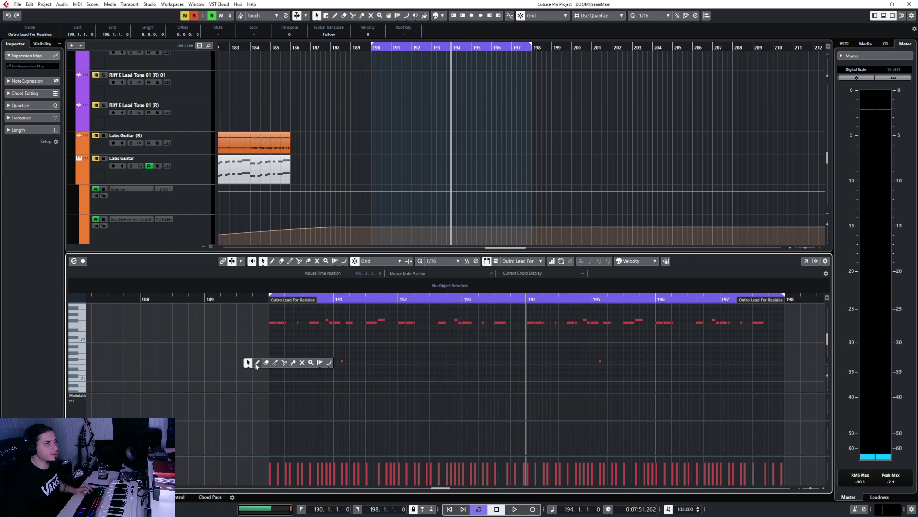
{"action": "left_click", "coordinate": [257, 363]}
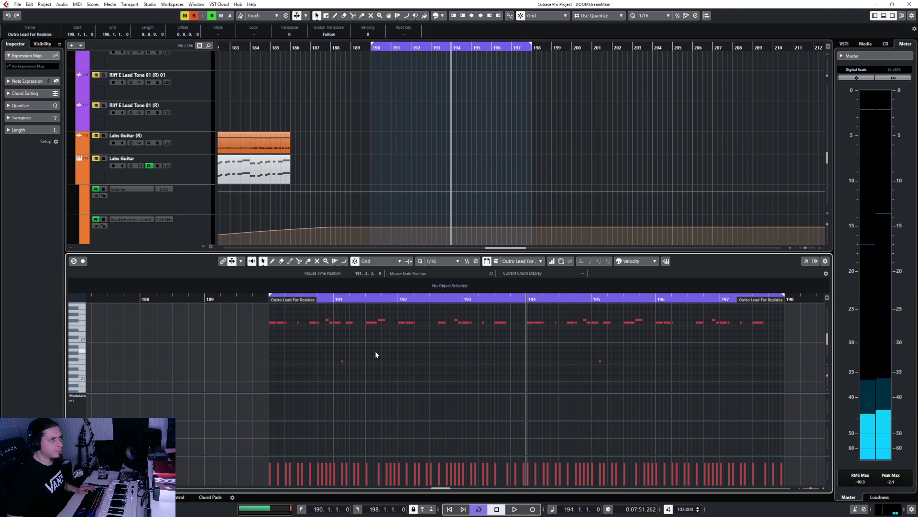
Play the lead from just before bar 190 and load FuzzPlus3 as the first insert effect on its mixer channel
{"action": "left_click", "coordinate": [257, 300]}
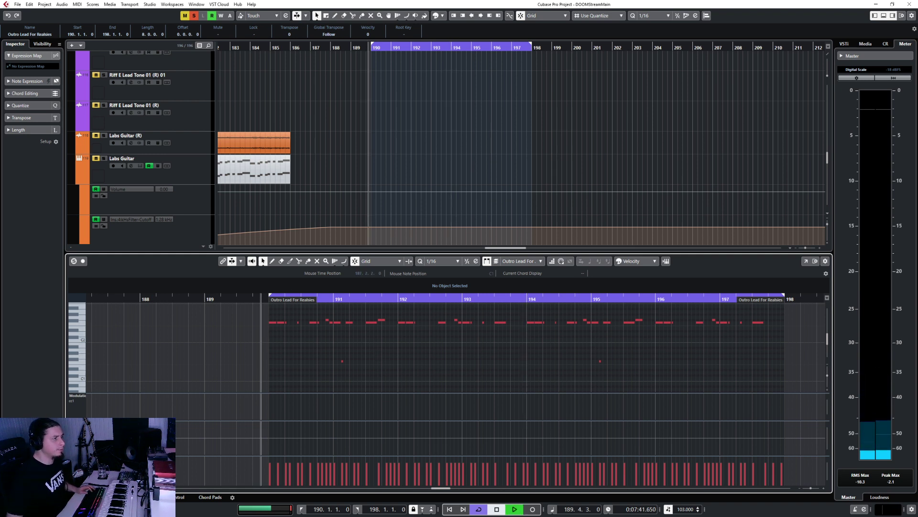
{"action": "key", "text": "ctrl+e"}
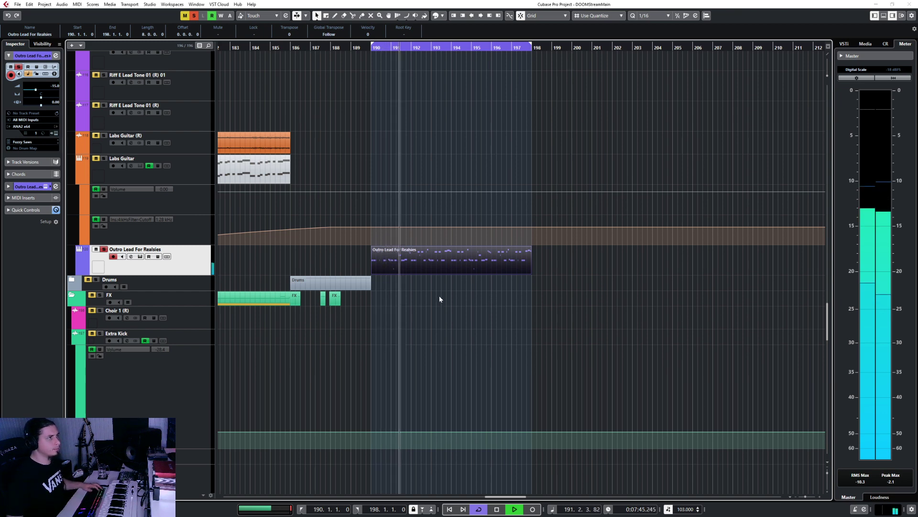
{"action": "key", "text": "F3"}
{"action": "left_click", "coordinate": [119, 148]}
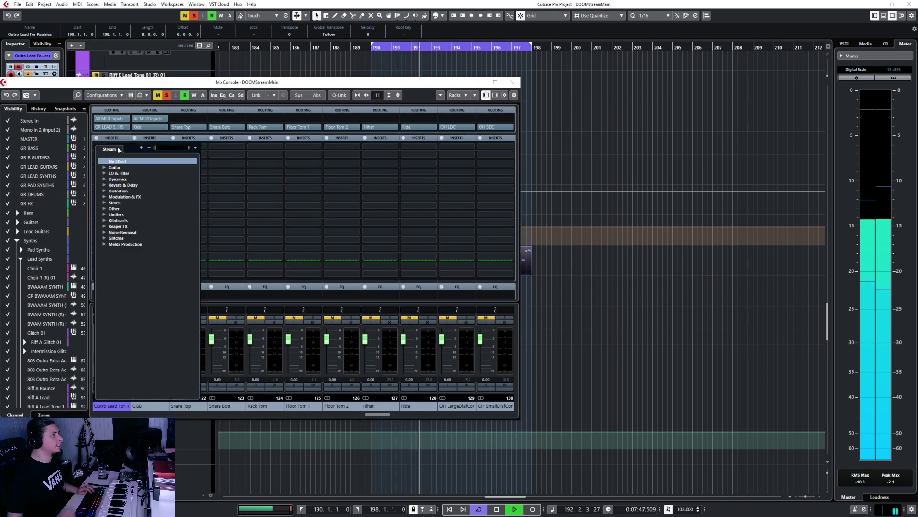
{"action": "type", "text": "fuz"}
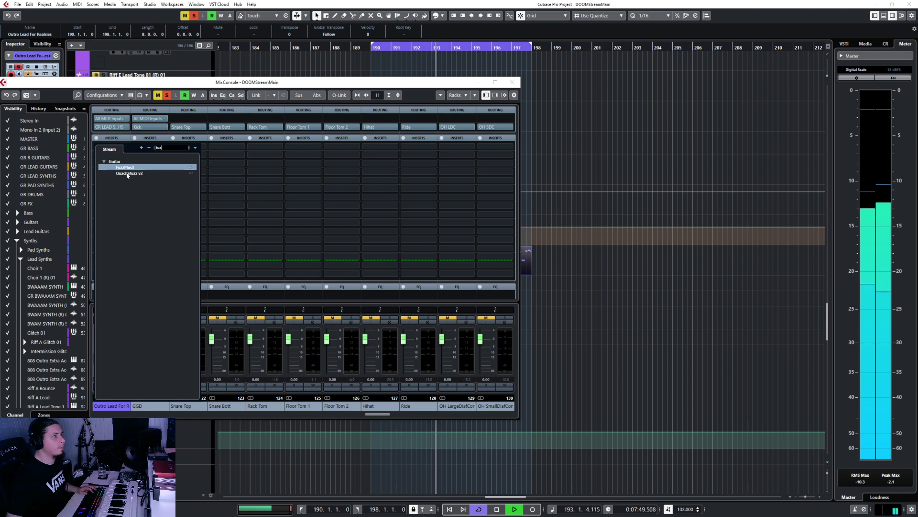
{"action": "left_click", "coordinate": [127, 167]}
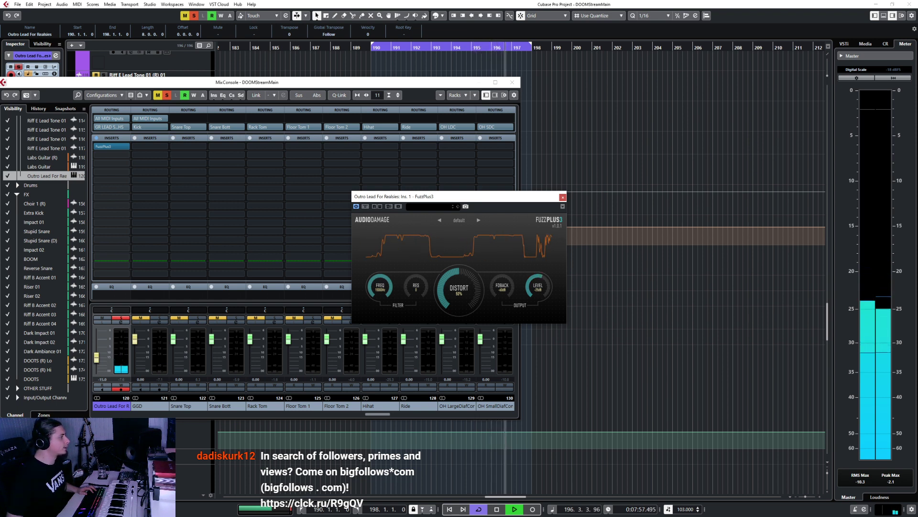
{"action": "key", "text": "Escape"}
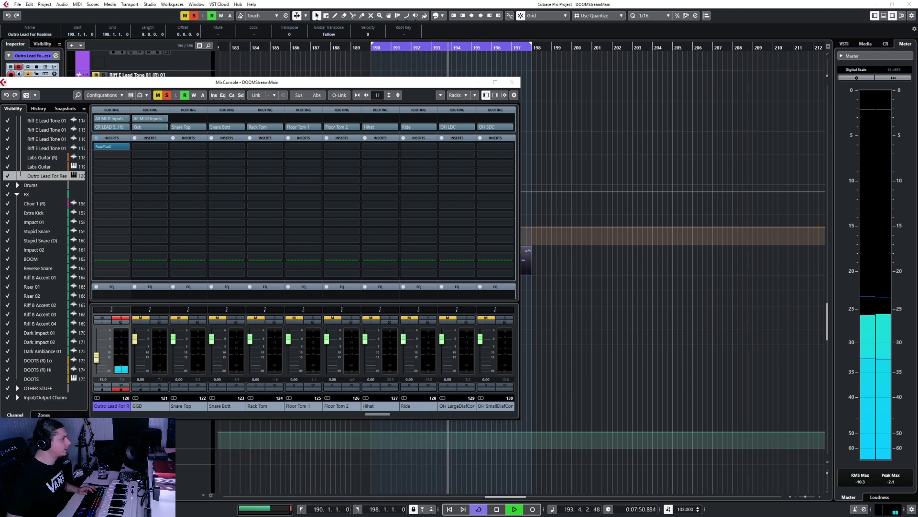
{"action": "left_click", "coordinate": [512, 82]}
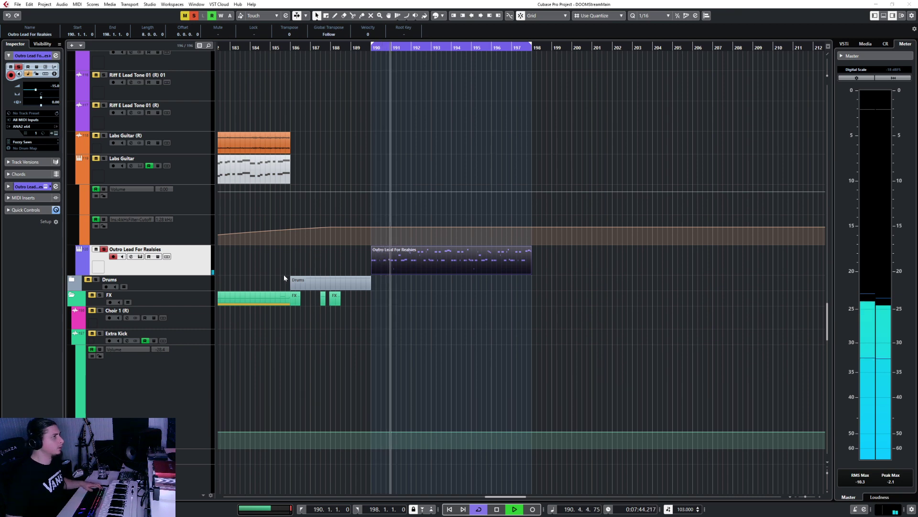
Load kHs Filter as the lead channel's second insert and raise its low-pass cutoff to about 5.83 kHz
{"action": "key", "text": "F3"}
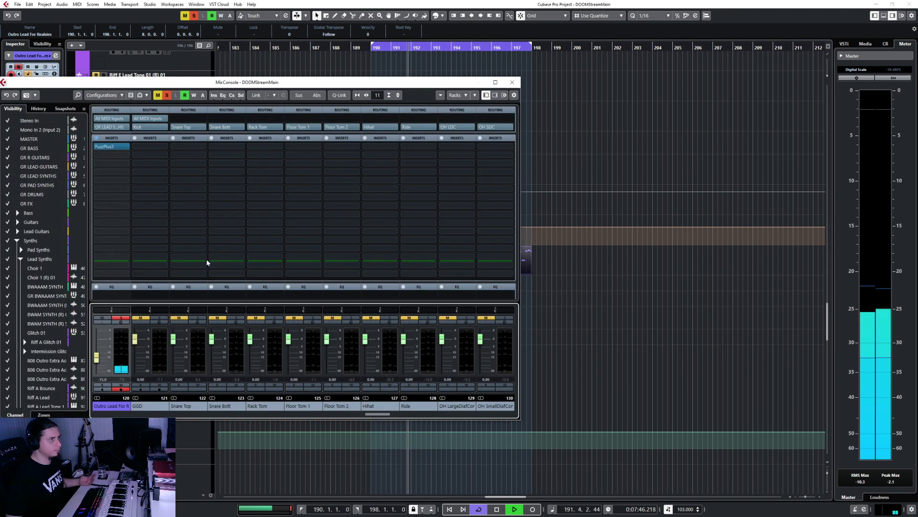
{"action": "left_click_drag", "start_coordinate": [205, 79], "coordinate": [312, 85]}
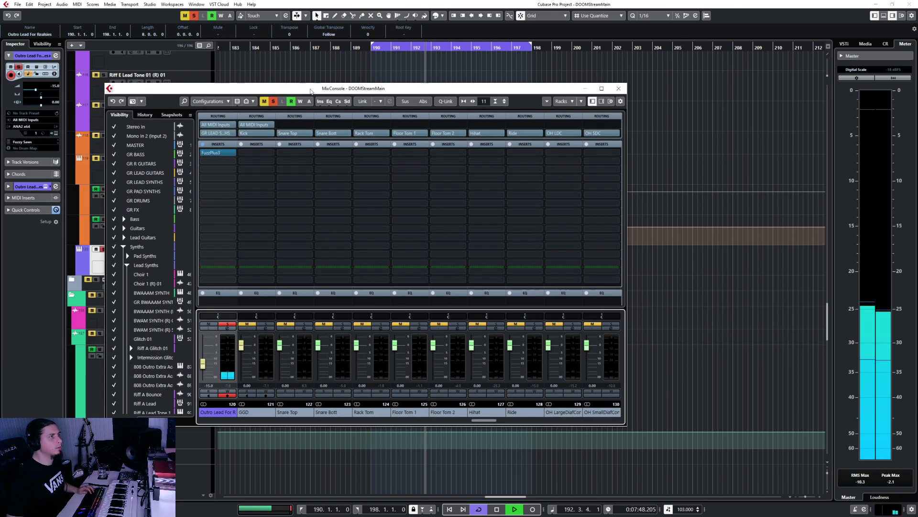
{"action": "left_click", "coordinate": [218, 162]}
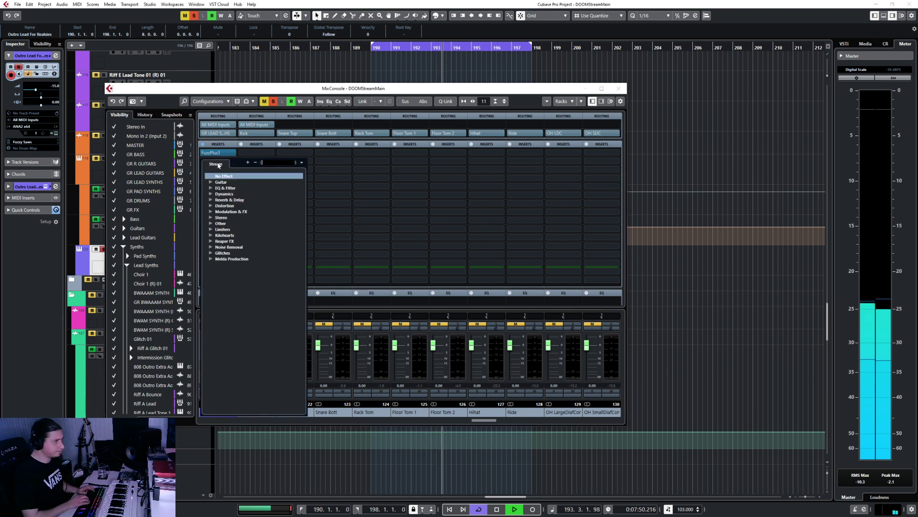
{"action": "type", "text": "filt"}
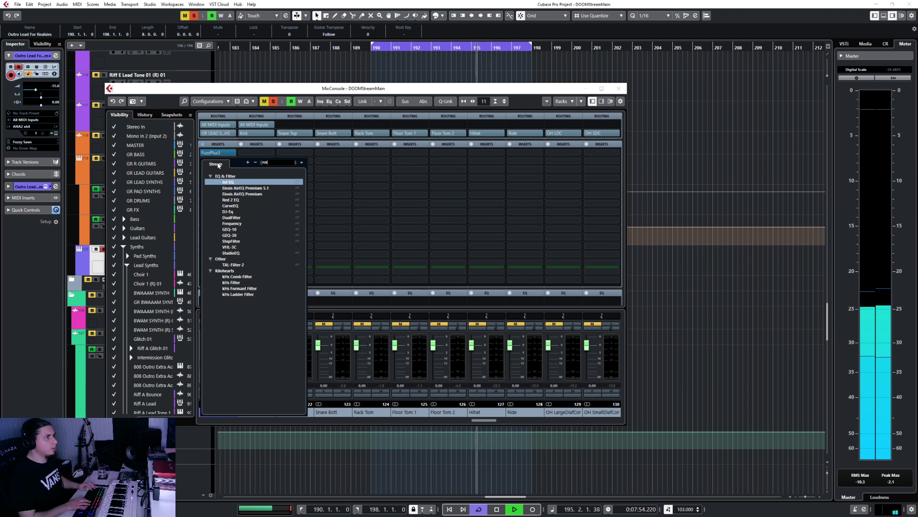
{"action": "type", "text": "er"}
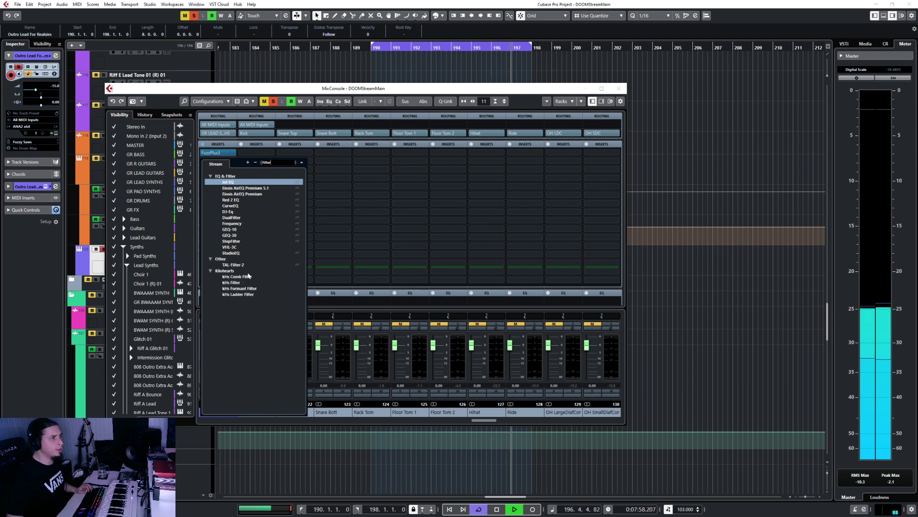
{"action": "left_click", "coordinate": [232, 282]}
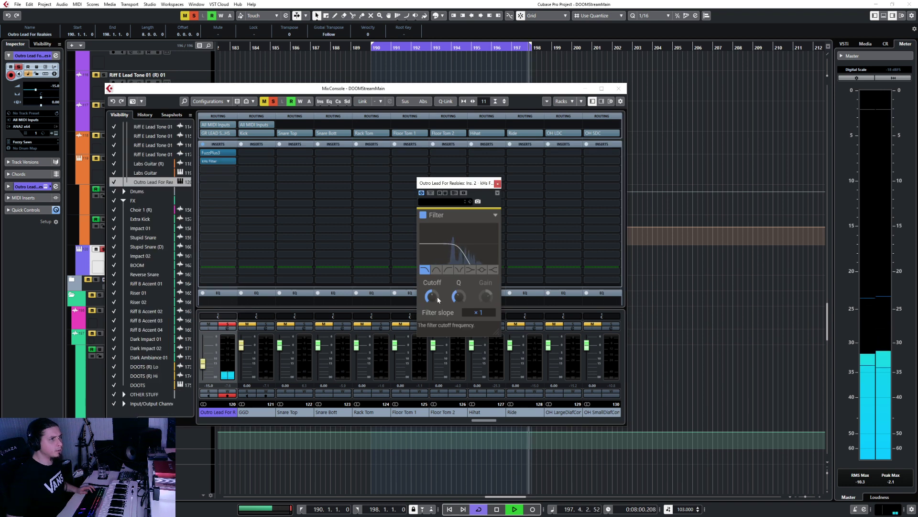
{"action": "left_click_drag", "start_coordinate": [438, 300], "coordinate": [432, 278]}
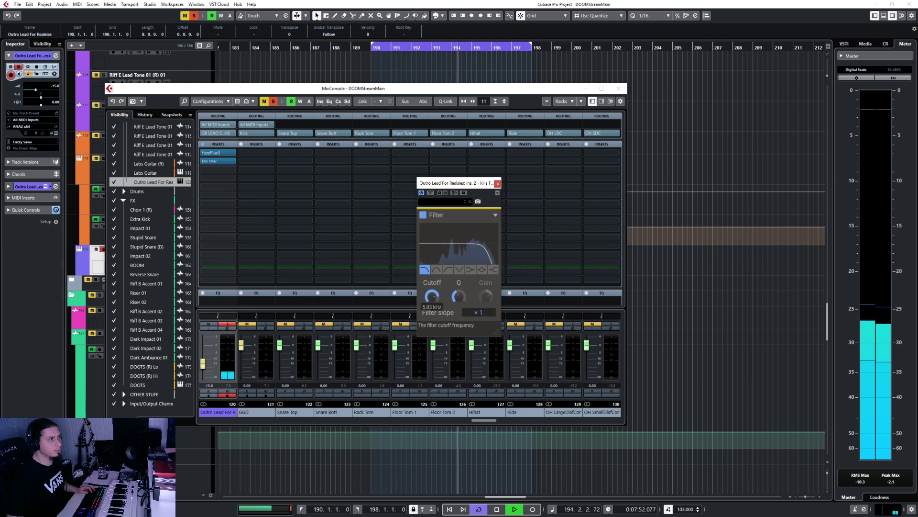
Add another kHs Filter to the lead channel so the second and third insert slots each hold one
{"action": "left_click", "coordinate": [225, 170]}
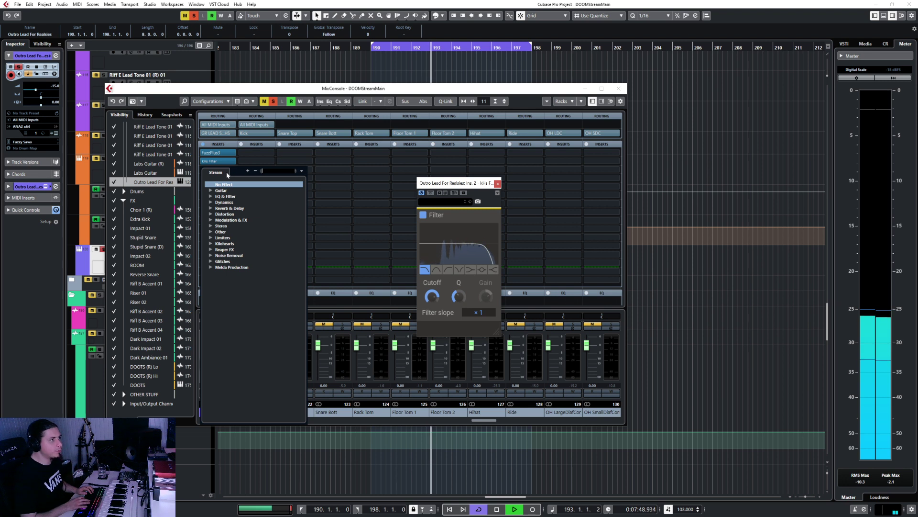
{"action": "type", "text": "filter"}
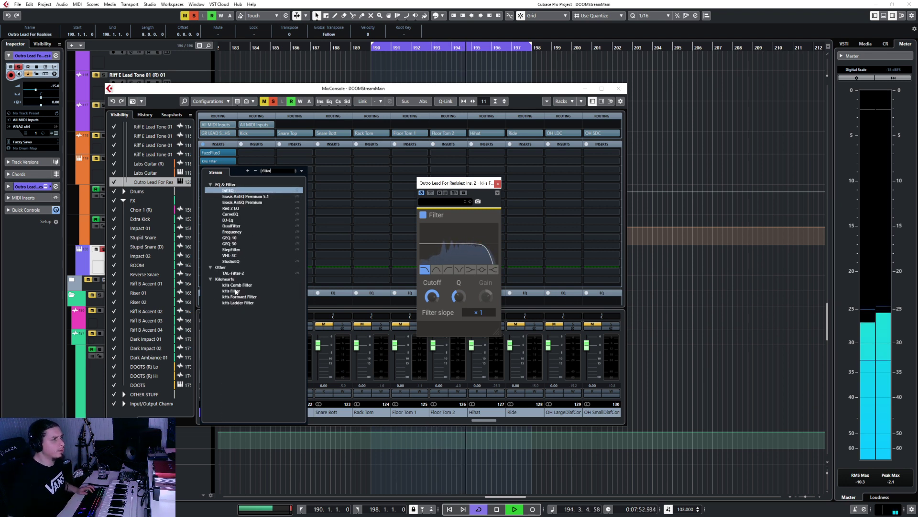
{"action": "left_click", "coordinate": [233, 291]}
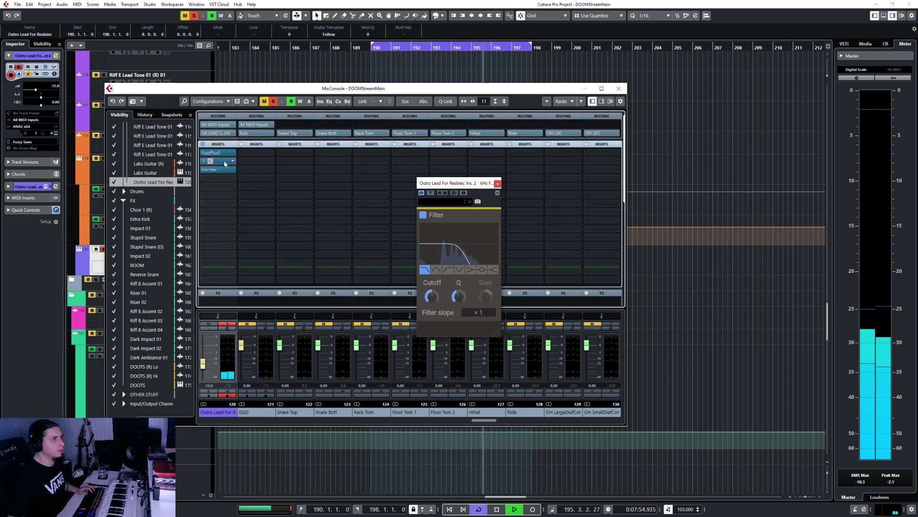
Replace the second insert's kHs Filter with kHs Formant Filter, shift its formant point slightly off centre, and close the plug-in and mixer windows
{"action": "left_click", "coordinate": [225, 164]}
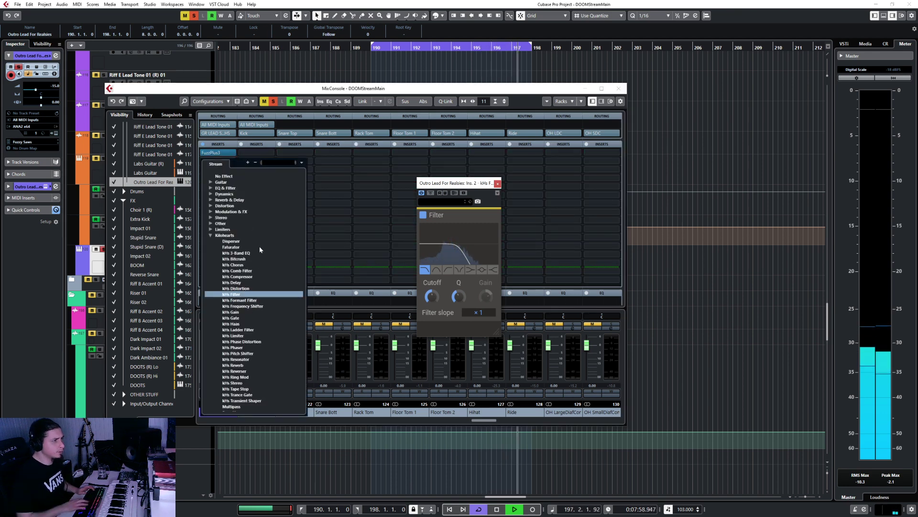
{"action": "type", "text": "filt"}
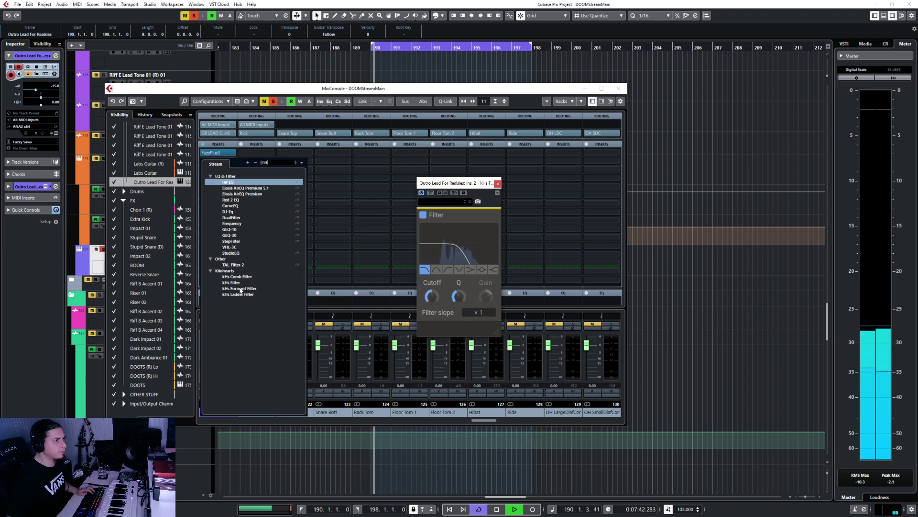
{"action": "left_click", "coordinate": [239, 288]}
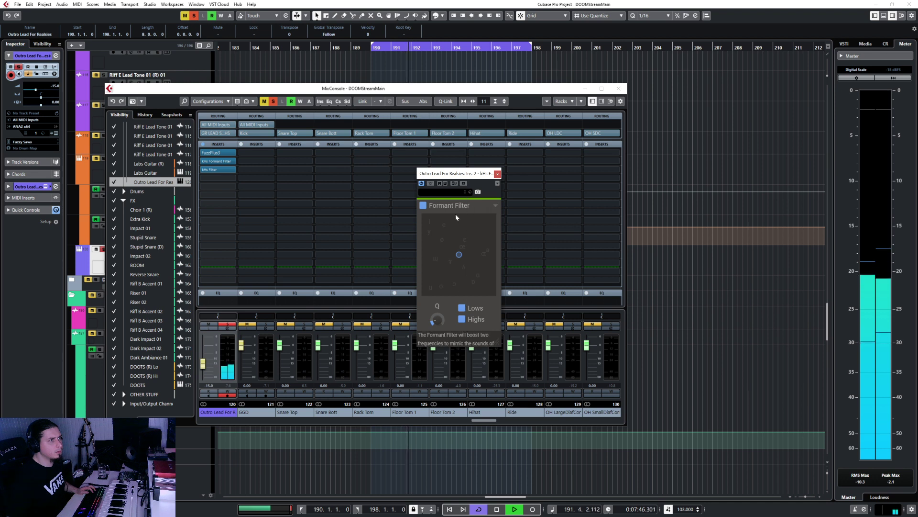
{"action": "mouse_move", "coordinate": [459, 254]}
{"action": "left_mouse_down"}
{"action": "mouse_move", "coordinate": [431, 279]}
{"action": "mouse_move", "coordinate": [503, 204]}
{"action": "mouse_move", "coordinate": [464, 249]}
{"action": "left_mouse_up"}
{"action": "left_click", "coordinate": [497, 174]}
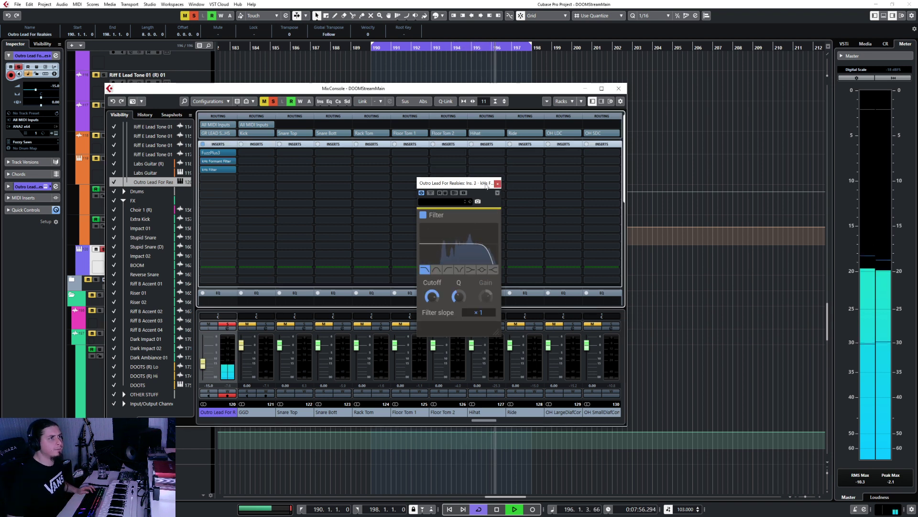
{"action": "left_click", "coordinate": [493, 185]}
{"action": "left_click", "coordinate": [497, 184]}
{"action": "left_click", "coordinate": [618, 88]}
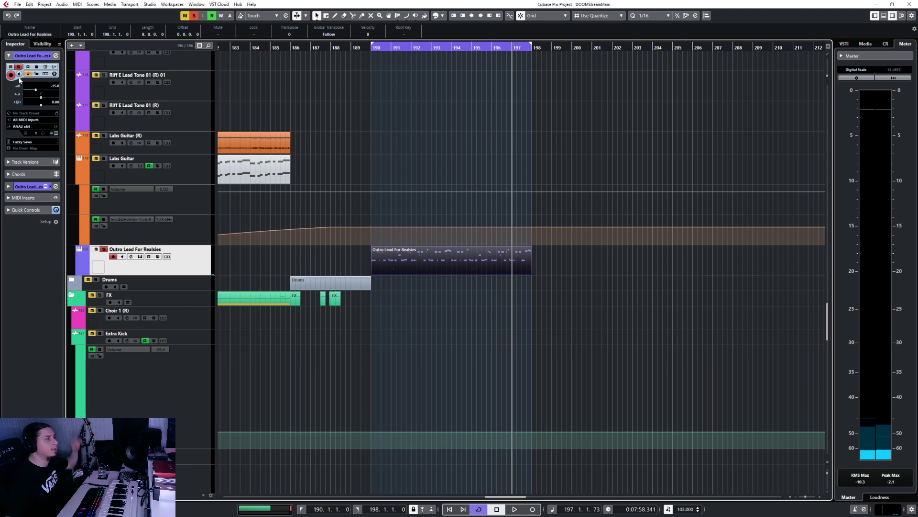
Show two automation lanes under Outro Lead For Realsies and assign the first to the third insert's kHs Filter Cutoff
{"action": "left_click", "coordinate": [79, 271]}
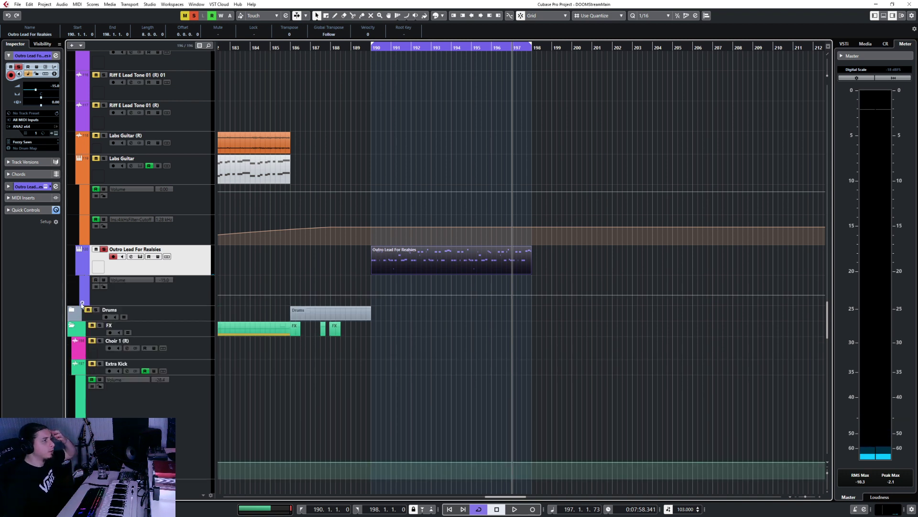
{"action": "left_click", "coordinate": [82, 304]}
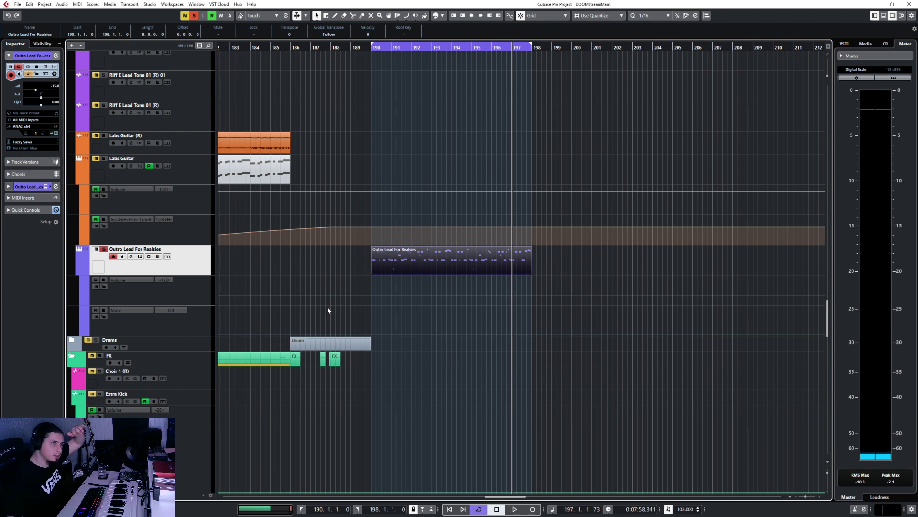
{"action": "left_click", "coordinate": [144, 281]}
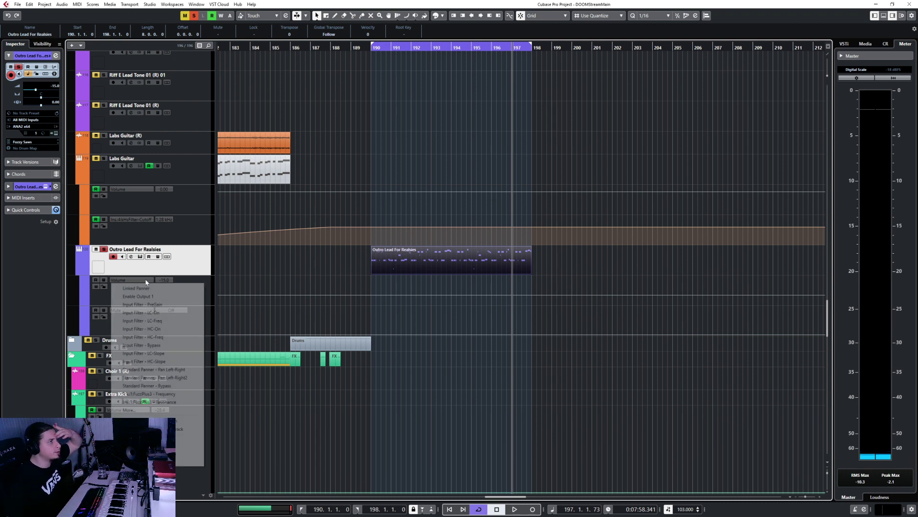
{"action": "left_click", "coordinate": [148, 412]}
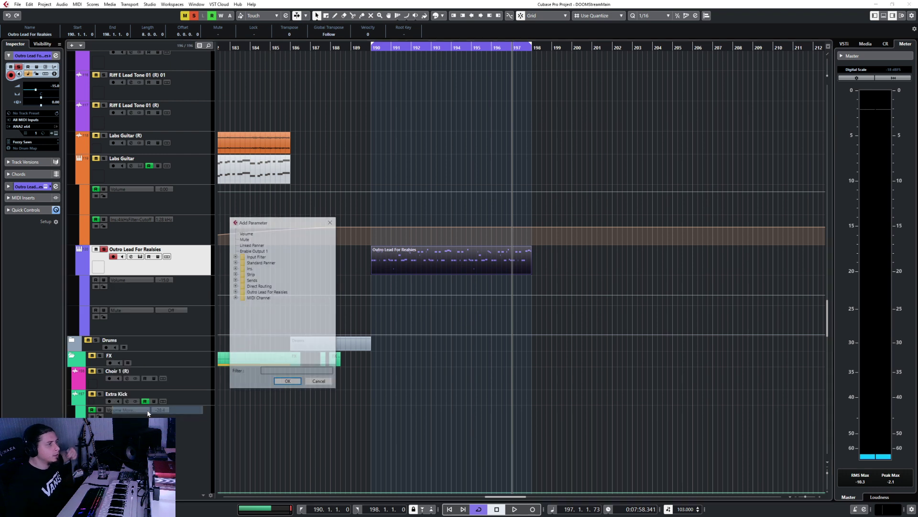
{"action": "left_click", "coordinate": [235, 268]}
{"action": "left_click", "coordinate": [242, 281]}
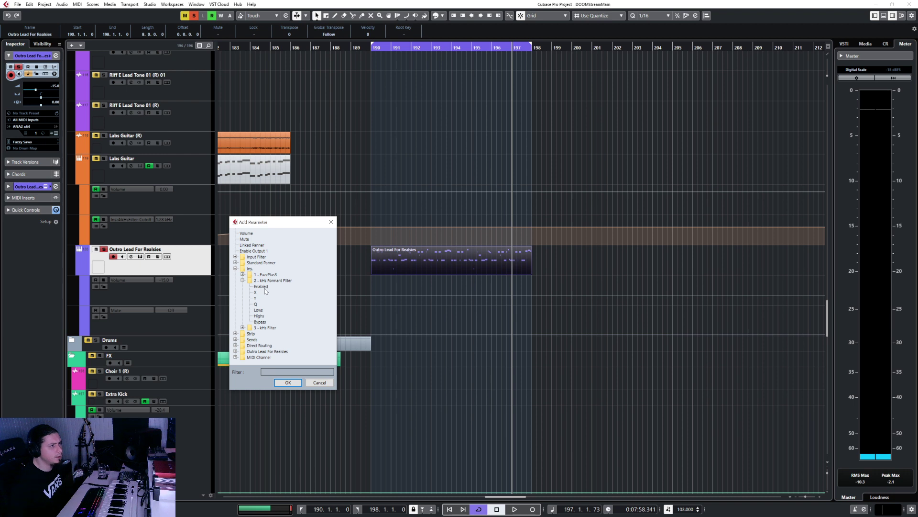
{"action": "left_click", "coordinate": [243, 328]}
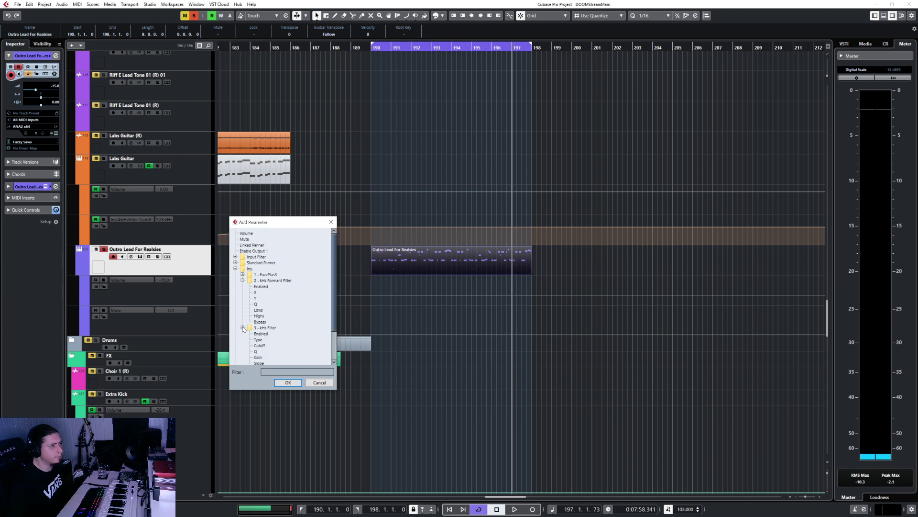
{"action": "scroll", "coordinate": [271, 350], "scroll_direction": "down", "scroll_amount": 2}
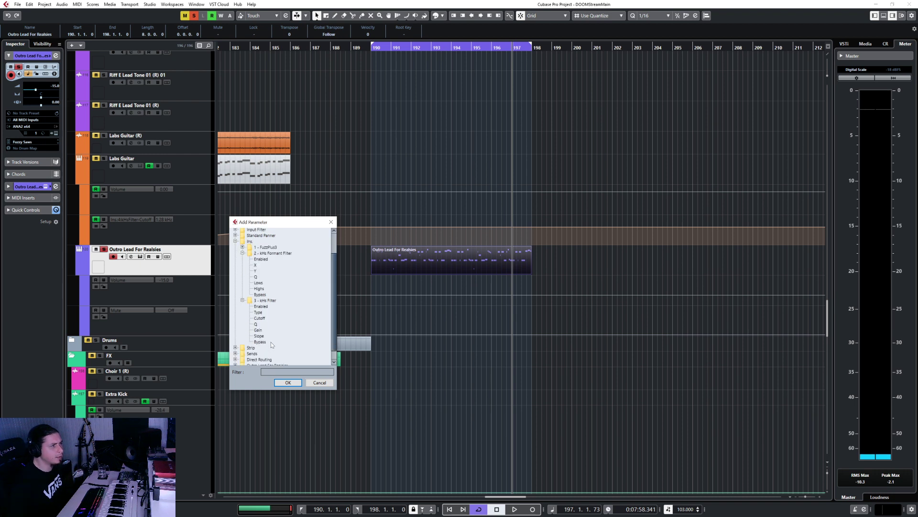
{"action": "double_click", "coordinate": [259, 318]}
Draw a curved cutoff fall from 83.88 at bar 190 to about 30.67 at bar 198 and return the playhead to bar 190
{"action": "left_click", "coordinate": [372, 281]}
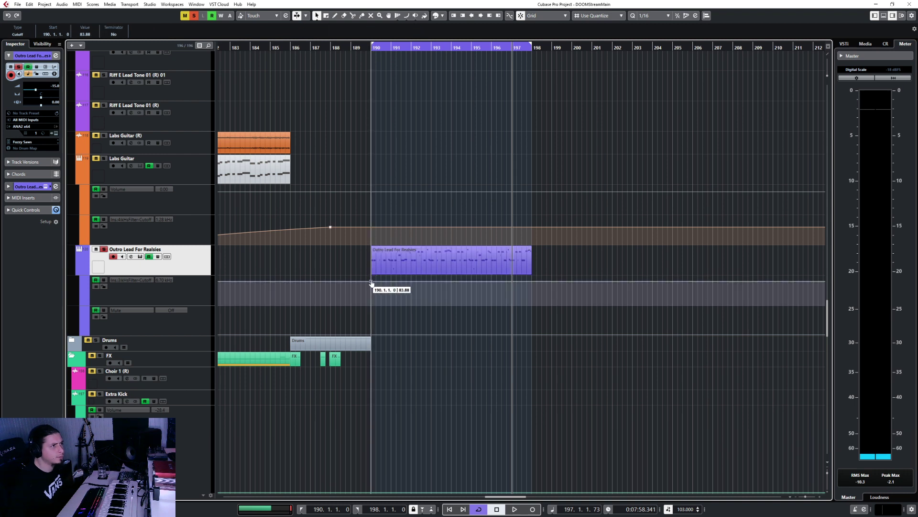
{"action": "left_click_drag", "start_coordinate": [509, 283], "coordinate": [531, 296]}
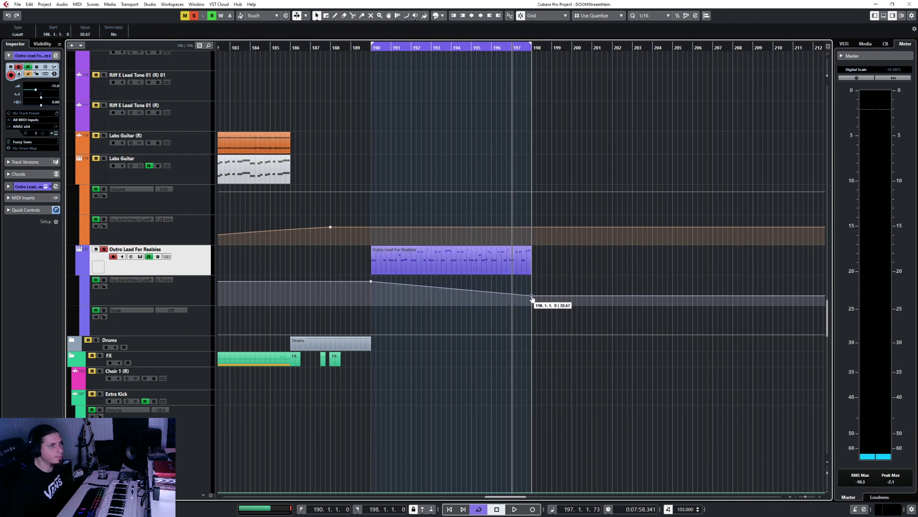
{"action": "left_click", "coordinate": [452, 290]}
{"action": "left_click", "coordinate": [370, 49]}
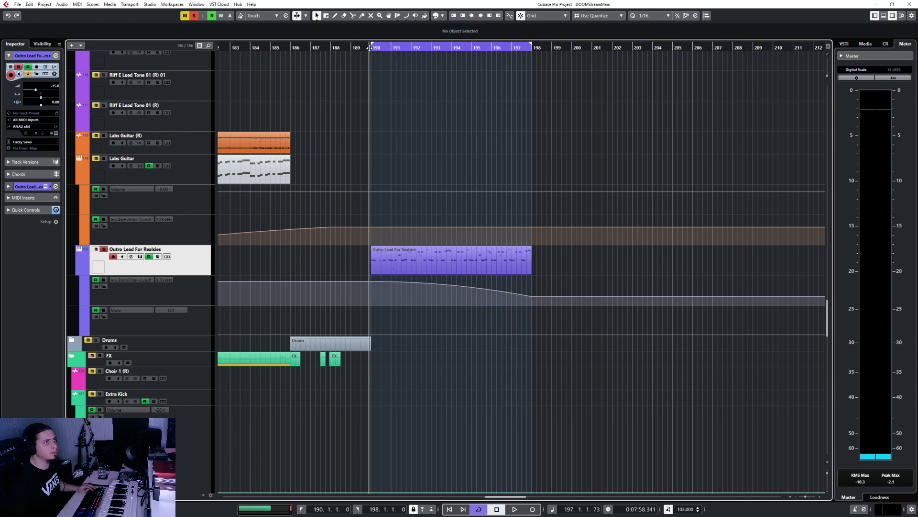
Assign the second automation lane of Outro Lead For Realsies to the X parameter of the second insert's kHs Formant Filter
{"action": "left_click", "coordinate": [121, 313]}
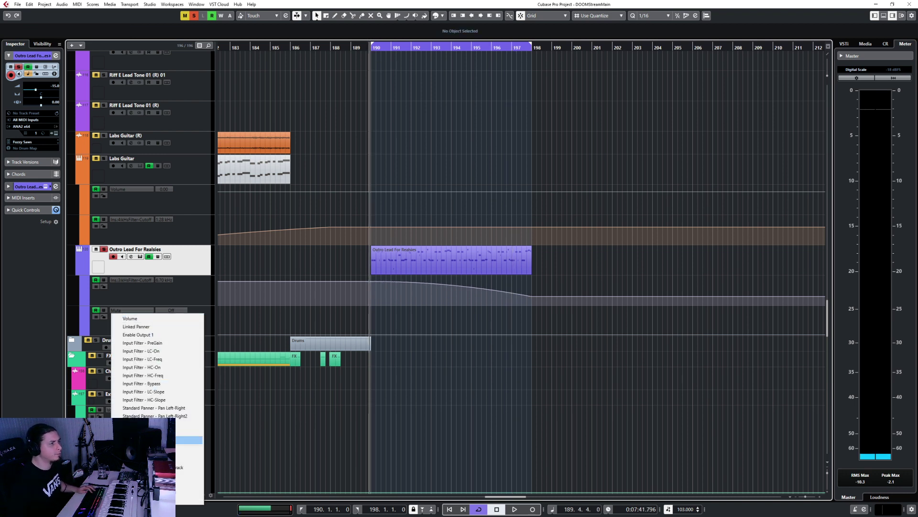
{"action": "left_click", "coordinate": [189, 440]}
{"action": "left_click", "coordinate": [236, 269]}
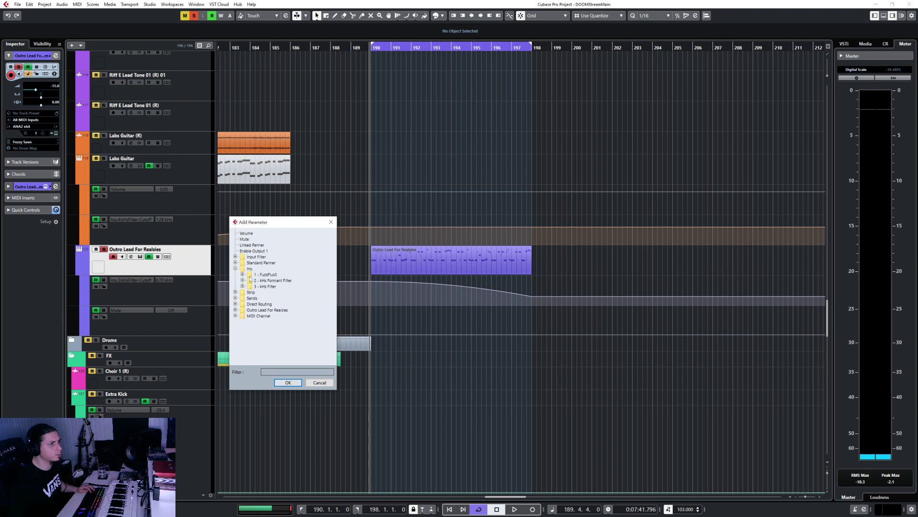
{"action": "left_click", "coordinate": [243, 280]}
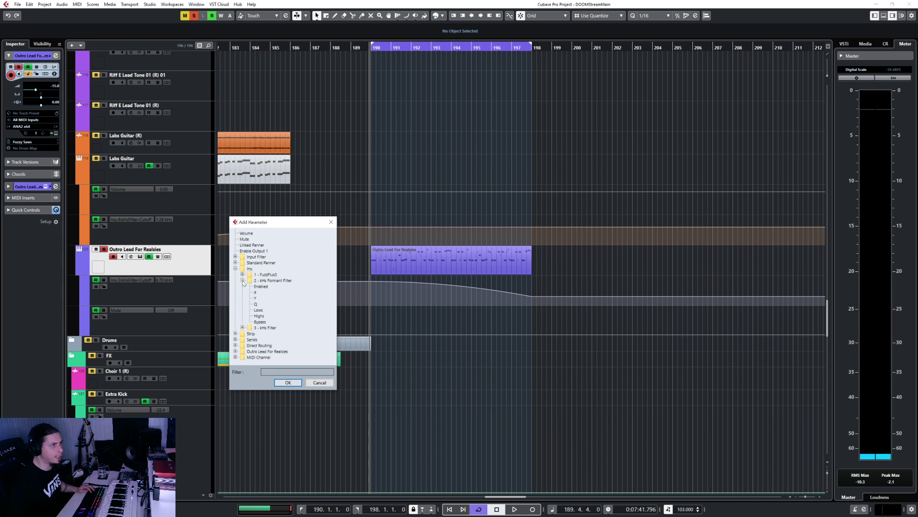
{"action": "double_click", "coordinate": [255, 292]}
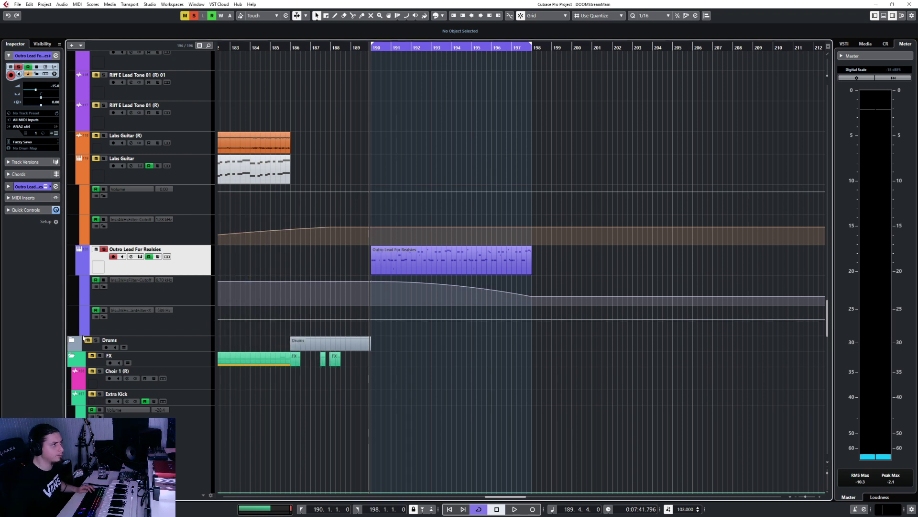
Add a third automation lane to the lead track and assign it to the kHs Formant Filter's Y parameter
{"action": "left_click", "coordinate": [83, 334]}
{"action": "left_click", "coordinate": [128, 343]}
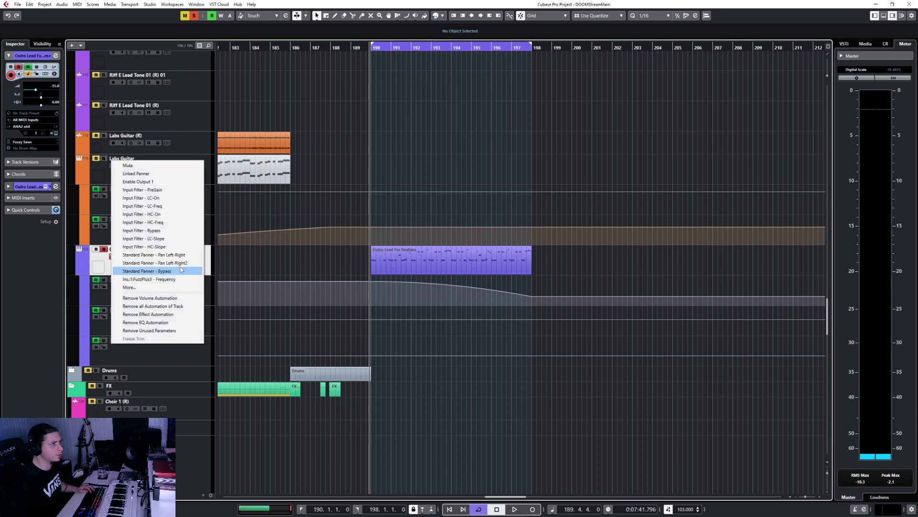
{"action": "left_click", "coordinate": [139, 286]}
{"action": "left_click", "coordinate": [235, 269]}
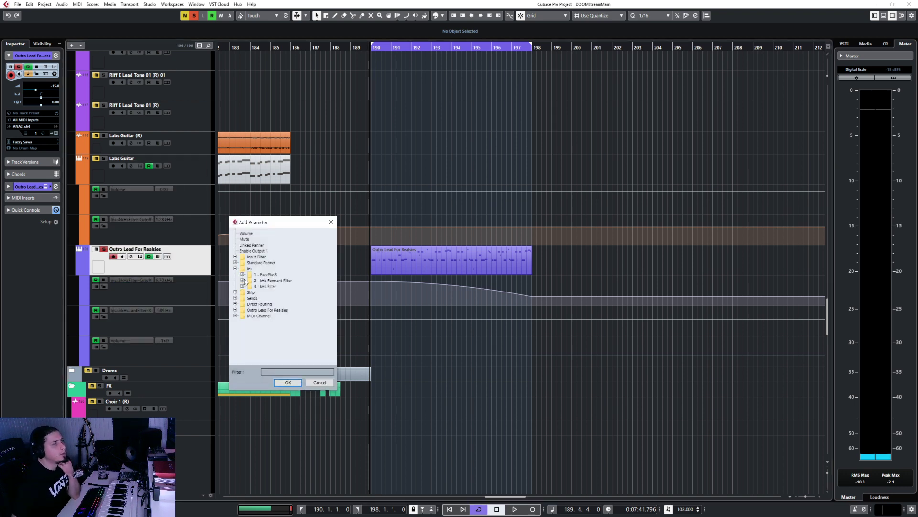
{"action": "left_click", "coordinate": [243, 280]}
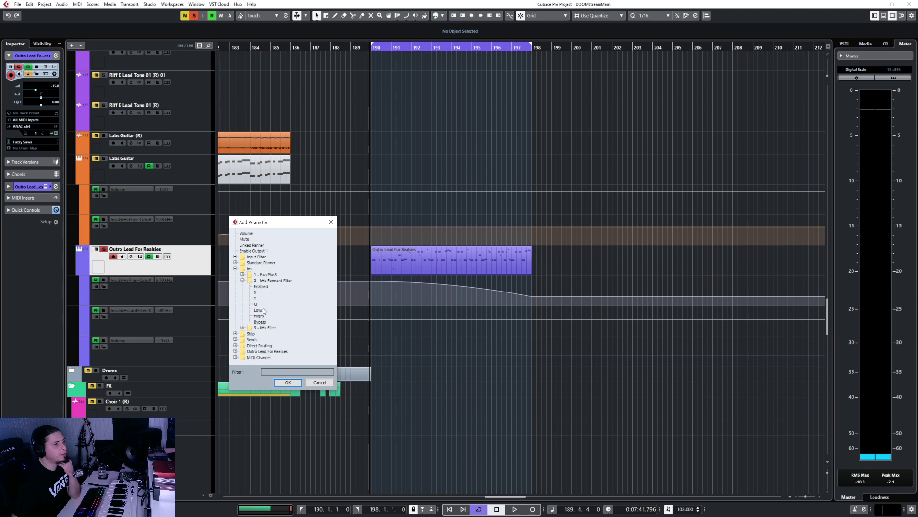
{"action": "double_click", "coordinate": [255, 298]}
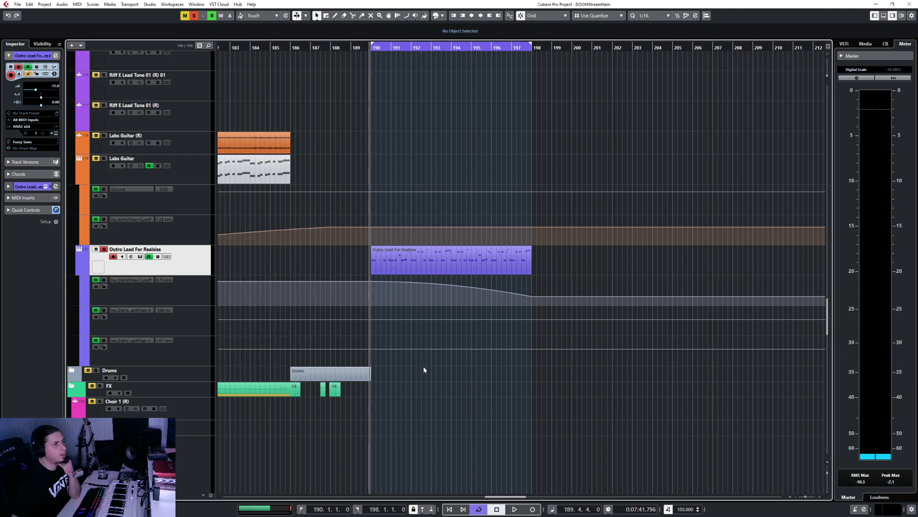
Add a fourth automation lane for the kHs Formant Filter's Enabled parameter and switch it off from bar 198
{"action": "left_click", "coordinate": [84, 360]}
{"action": "left_click", "coordinate": [144, 372]}
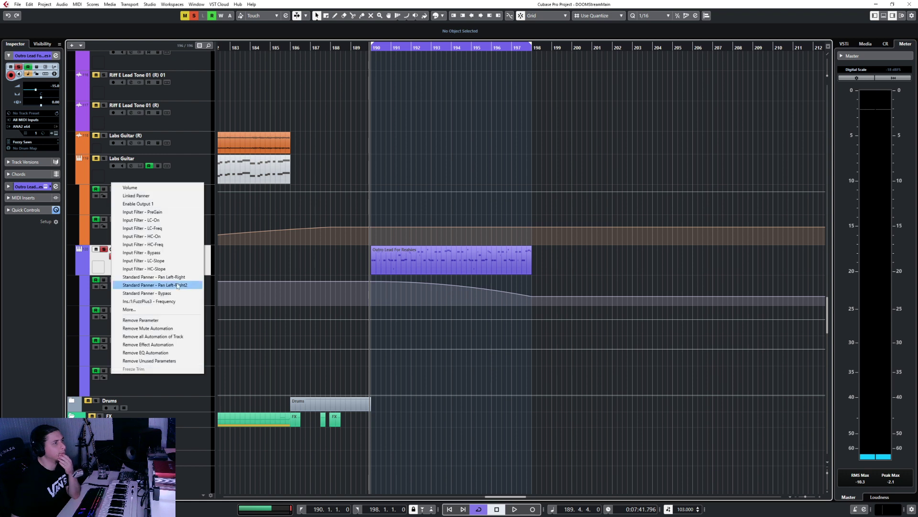
{"action": "left_click", "coordinate": [159, 305]}
{"action": "left_click", "coordinate": [235, 269]}
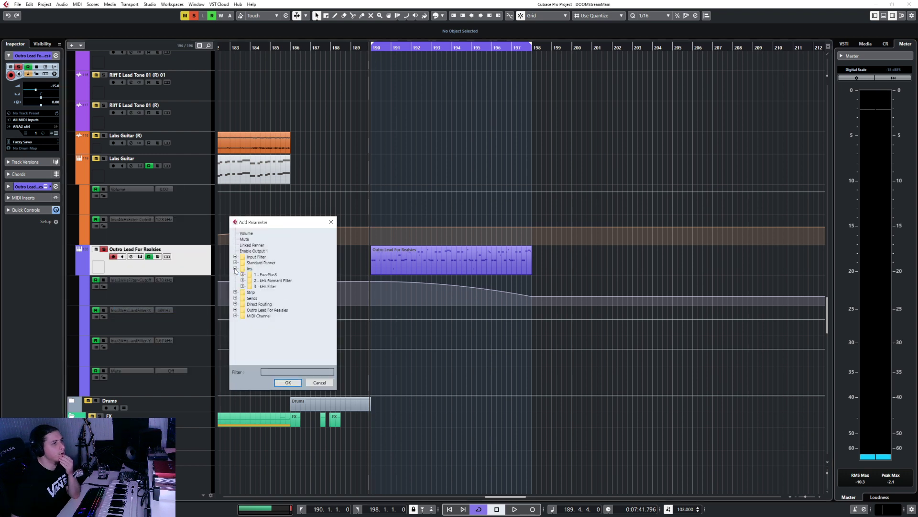
{"action": "left_click", "coordinate": [243, 281]}
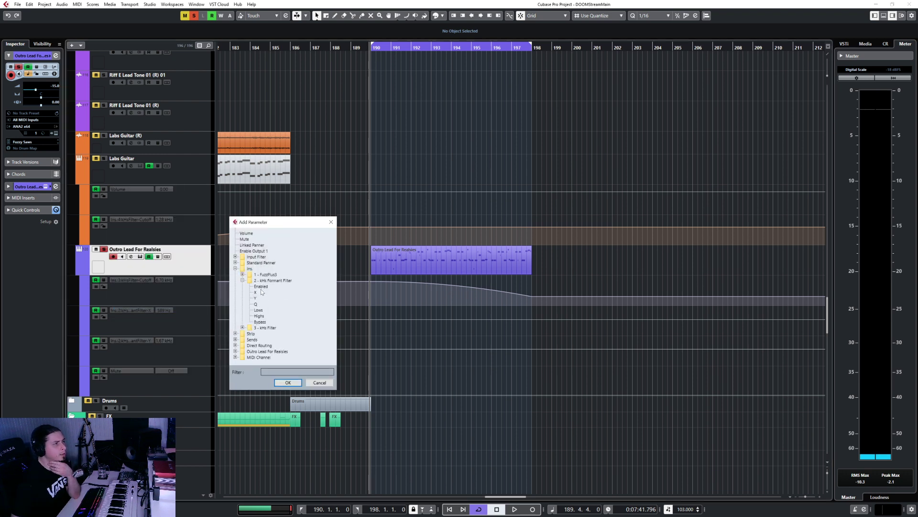
{"action": "double_click", "coordinate": [261, 287]}
{"action": "left_click", "coordinate": [532, 369]}
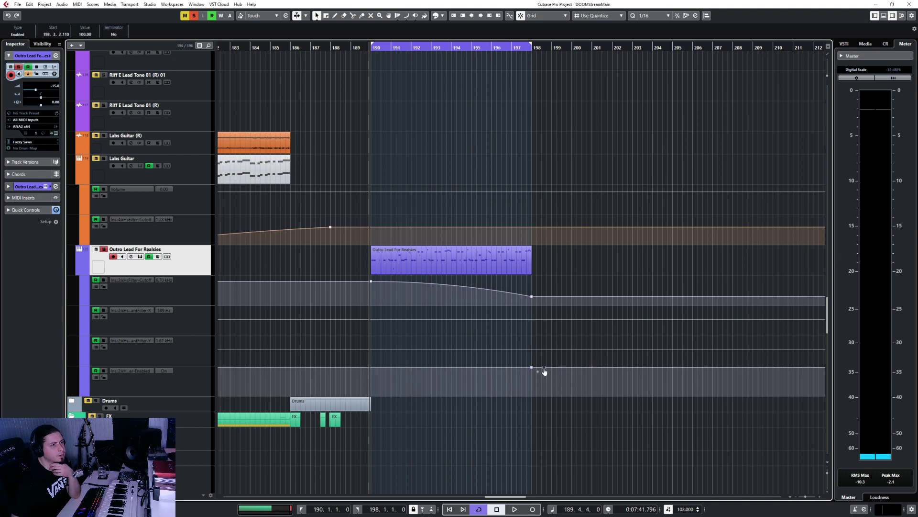
{"action": "left_click_drag", "start_coordinate": [544, 368], "coordinate": [523, 424]}
Set the quantize value to 1/1 and duplicate the Outro Lead For Realsies event so the copy starts at bar 198
{"action": "left_click", "coordinate": [455, 258]}
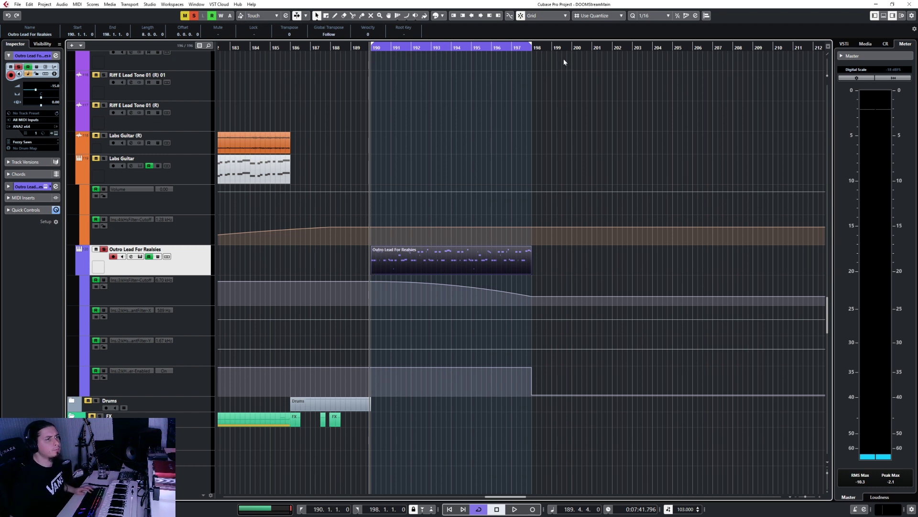
{"action": "left_click", "coordinate": [533, 48]}
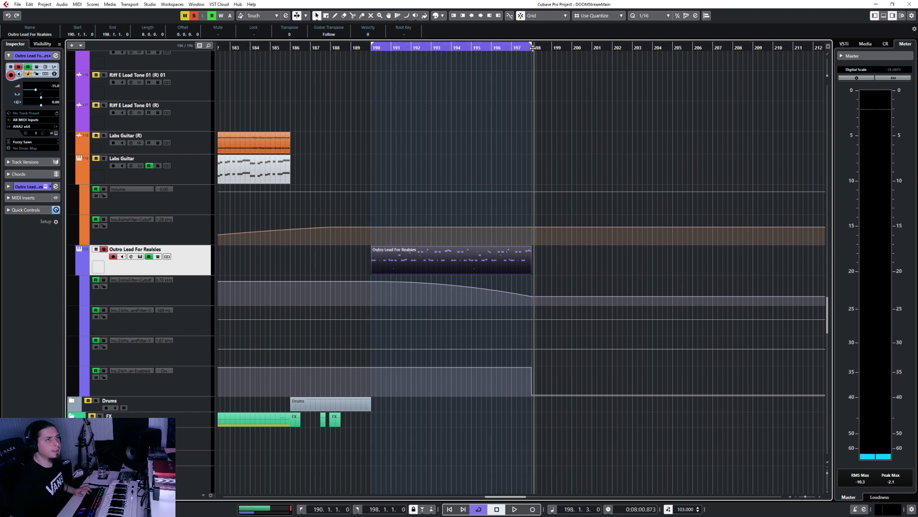
{"action": "left_click", "coordinate": [639, 18]}
{"action": "left_click", "coordinate": [645, 23]}
{"action": "left_click", "coordinate": [532, 47]}
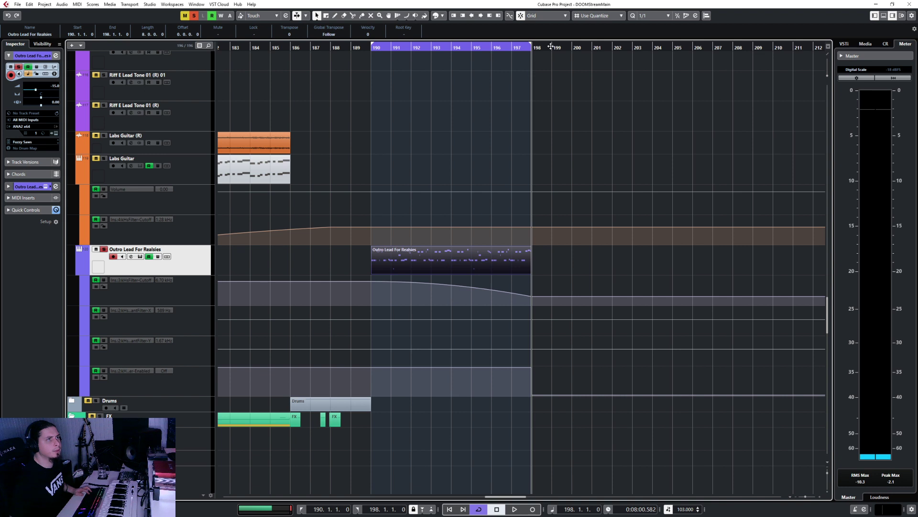
{"action": "key", "text": "ctrl+d"}
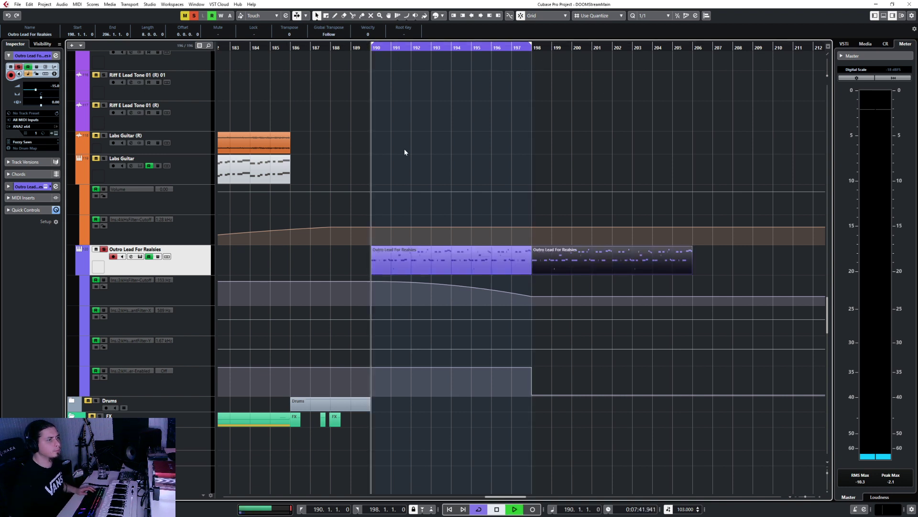
During playback, draw a gently curved fall in the formant filter's X lane from 55.56 at bar 190 to 26.67 at bar 198
{"action": "key", "text": "space"}
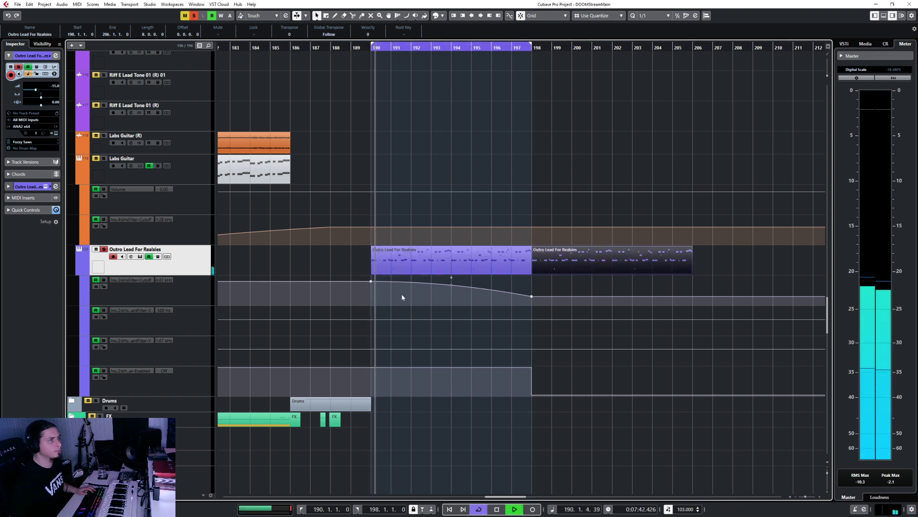
{"action": "left_click", "coordinate": [374, 317]}
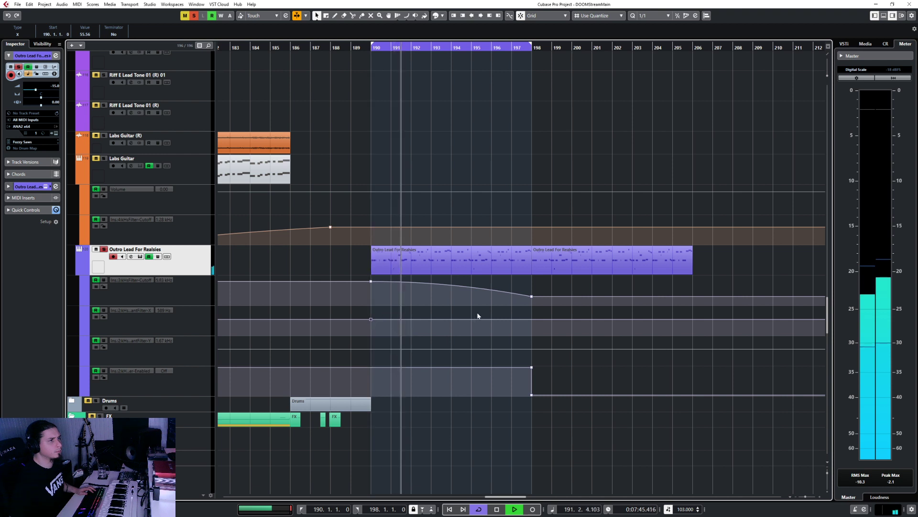
{"action": "left_click_drag", "start_coordinate": [481, 315], "coordinate": [532, 327]}
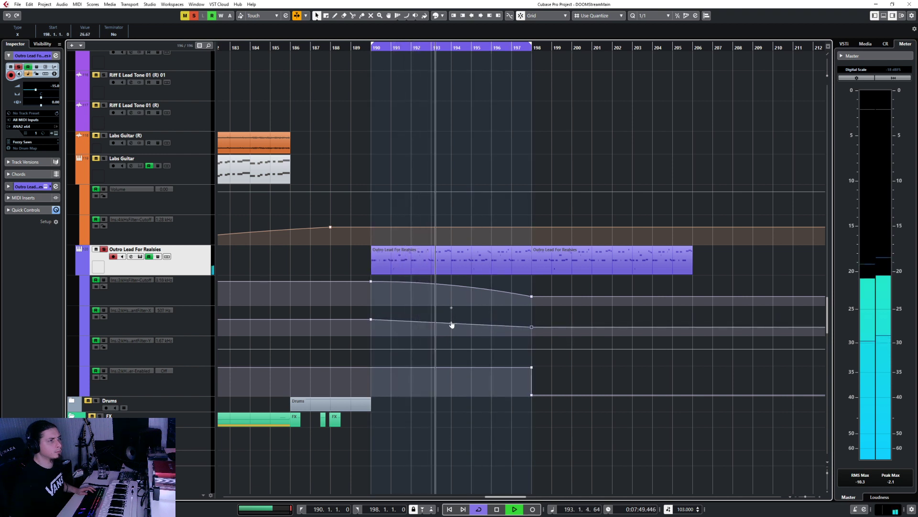
{"action": "left_click_drag", "start_coordinate": [451, 324], "coordinate": [452, 322]}
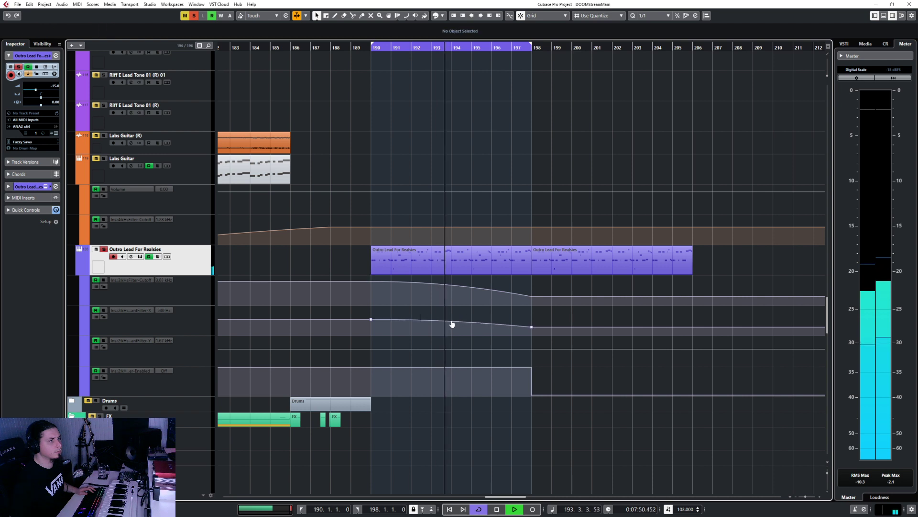
Draw a curved fall in the formant filter's Y lane from bar 190 down to 40.00 at bar 198
{"action": "left_click", "coordinate": [371, 349]}
{"action": "left_click", "coordinate": [532, 348]}
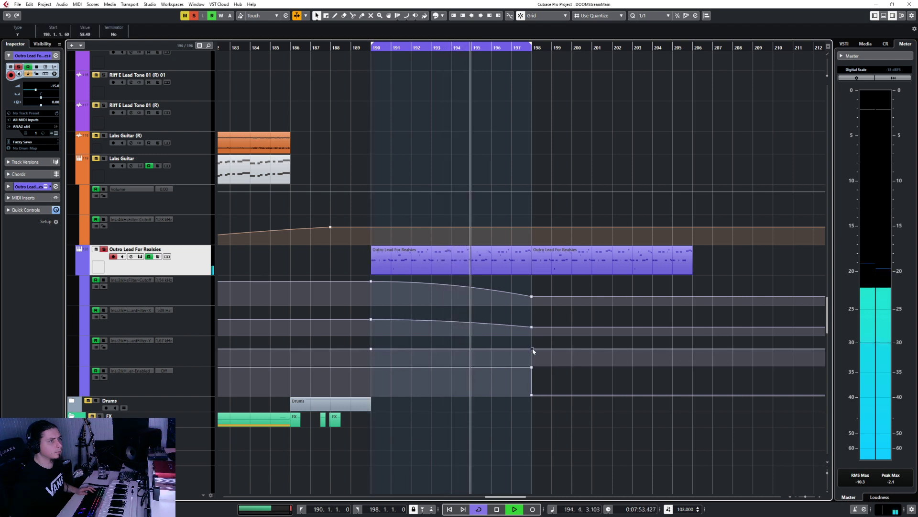
{"action": "left_click_drag", "start_coordinate": [533, 350], "coordinate": [533, 355]}
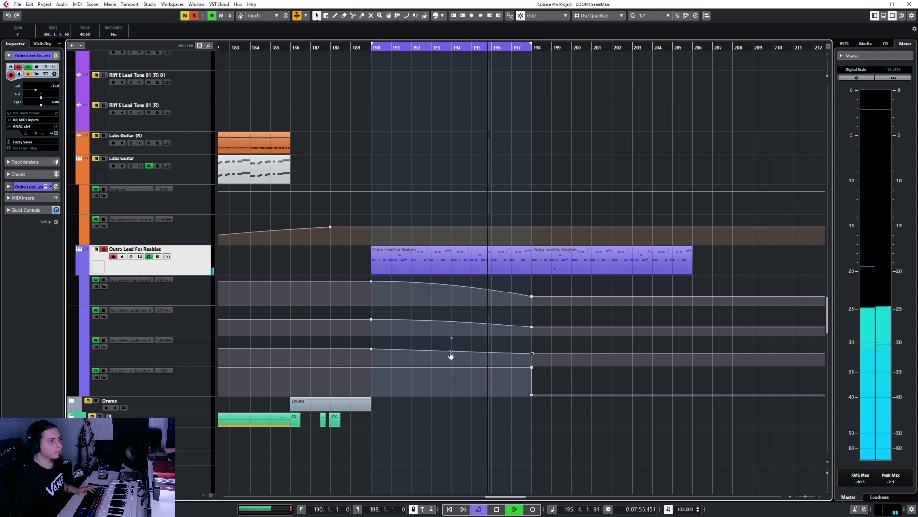
{"action": "left_click_drag", "start_coordinate": [451, 353], "coordinate": [451, 349]}
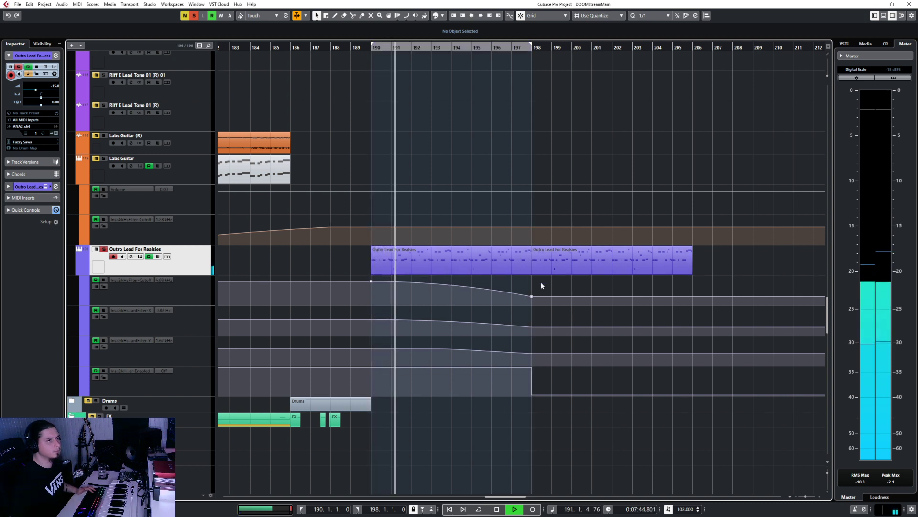
Stop playback and extend the kHs Filter Cutoff automation with a point of 40.00 at bar 200
{"action": "key", "text": "space"}
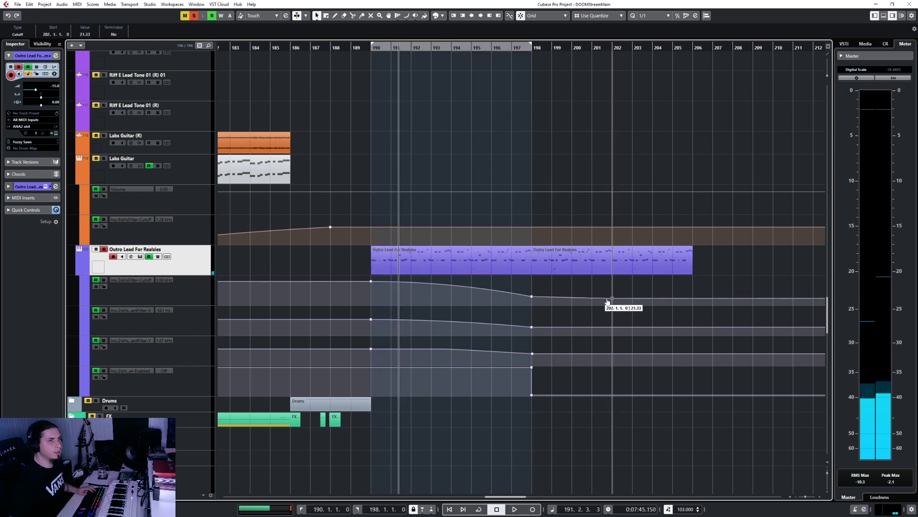
{"action": "left_click", "coordinate": [573, 296]}
{"action": "left_click_drag", "start_coordinate": [574, 297], "coordinate": [574, 296]}
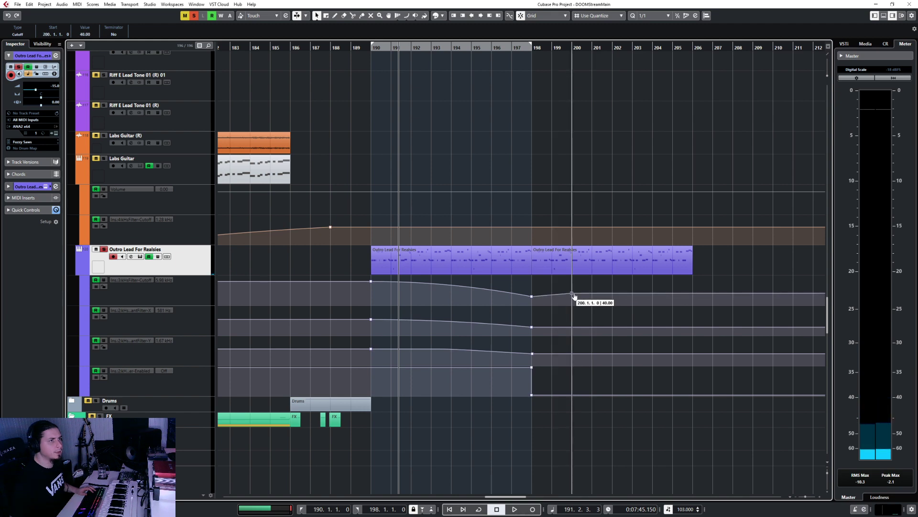
Open the mixer and load ValhallaSupermassive_x64 into the lead channel's fourth insert slot
{"action": "key", "text": "F3"}
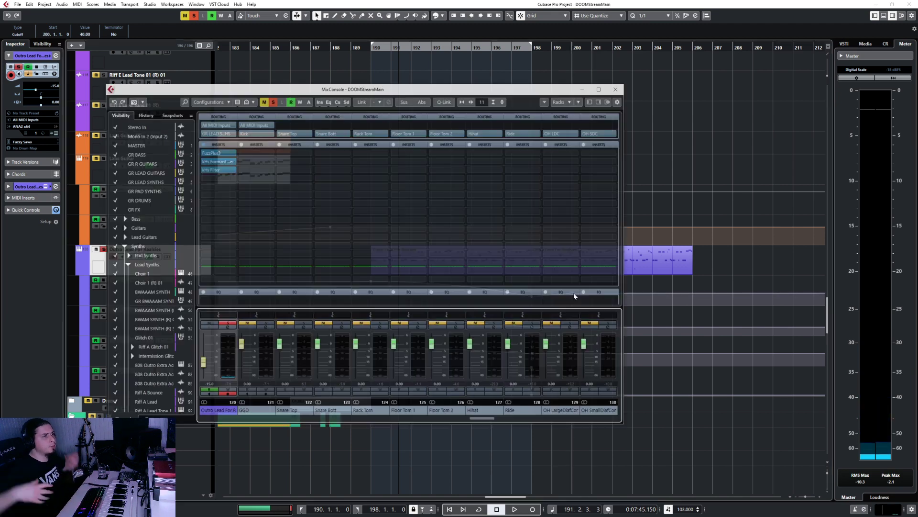
{"action": "left_click", "coordinate": [220, 180]}
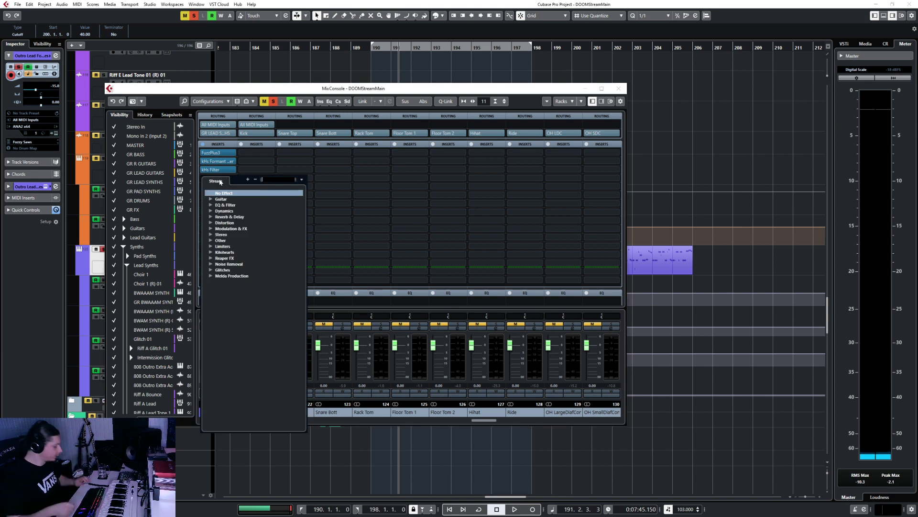
{"action": "type", "text": "supp"}
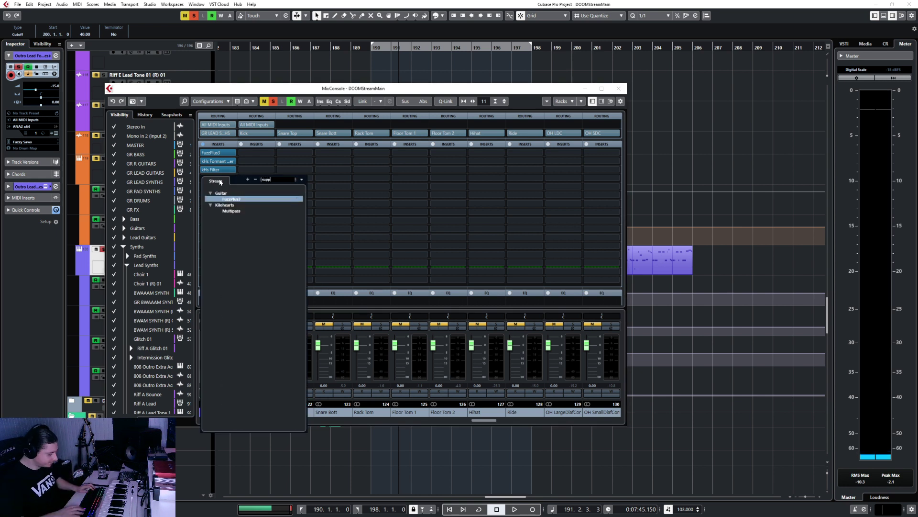
{"action": "key", "text": "BackSpace"}
{"action": "key", "text": "BackSpace"}
{"action": "key", "text": "BackSpace"}
{"action": "key", "text": "BackSpace"}
{"action": "type", "text": "sip"}
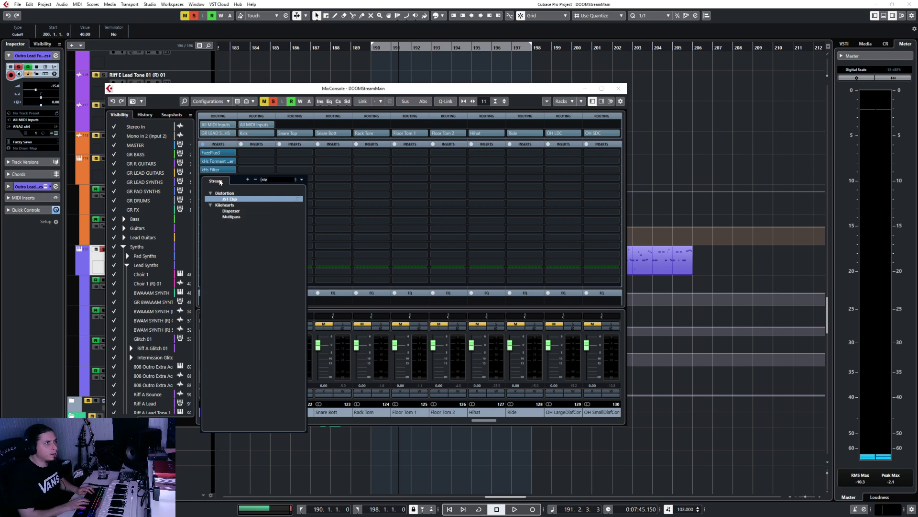
{"action": "key", "text": "BackSpace"}
{"action": "key", "text": "BackSpace"}
{"action": "key", "text": "BackSpace"}
{"action": "type", "text": "sup"}
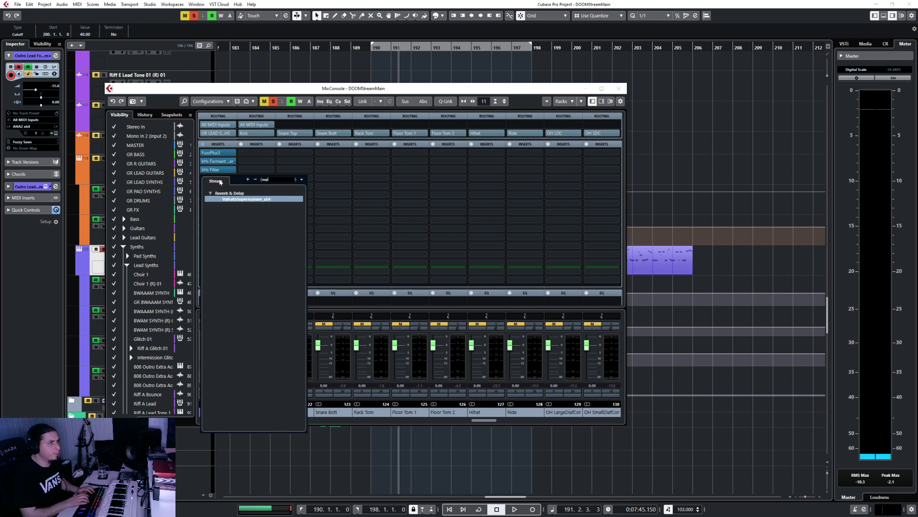
{"action": "key", "text": "Return"}
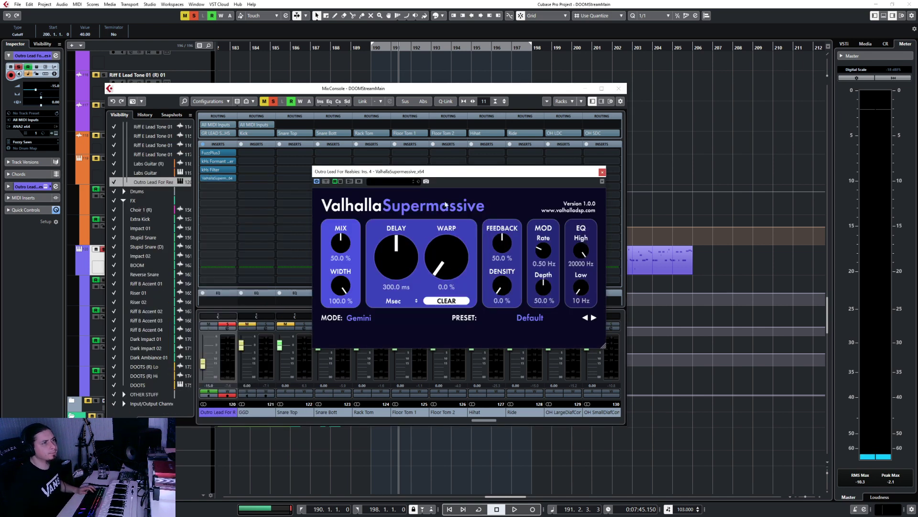
Load the SeaBeams preset from ValhallaSupermassive's C-Large reverbs
{"action": "left_click", "coordinate": [529, 317]}
{"action": "mouse_move", "coordinate": [525, 403]}
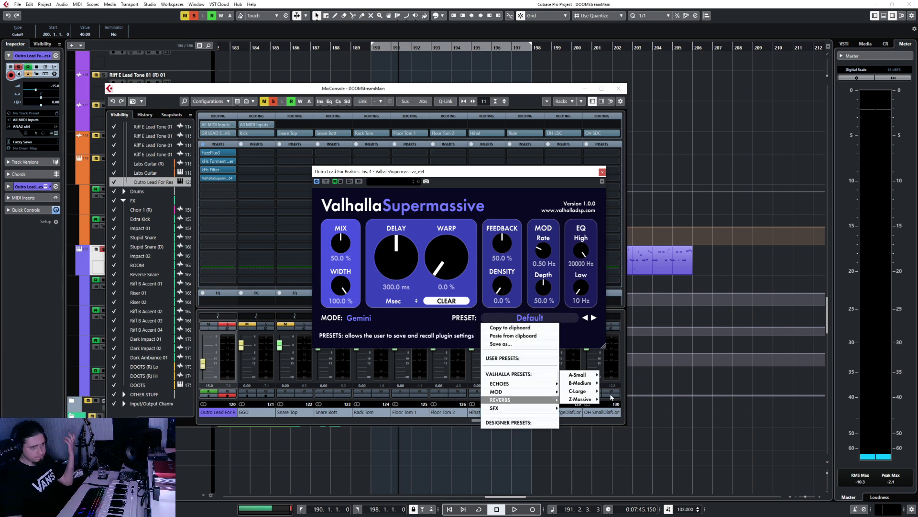
{"action": "mouse_move", "coordinate": [596, 400]}
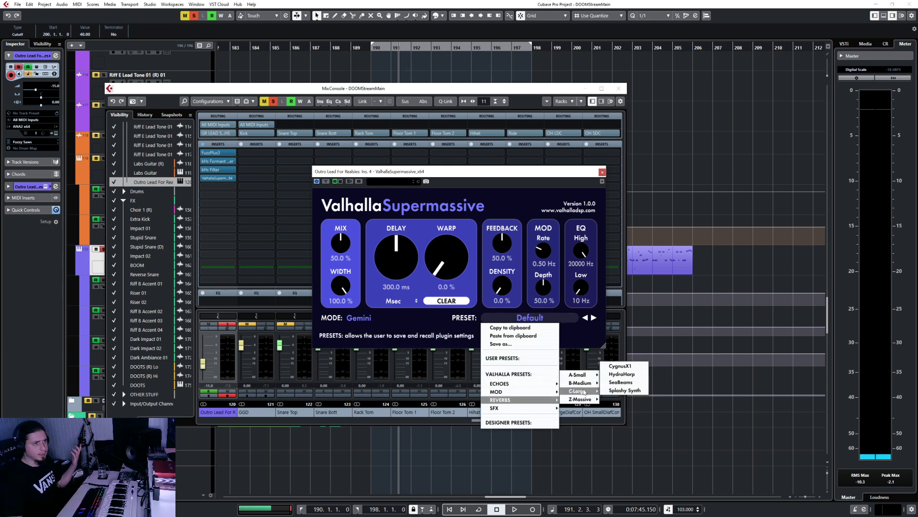
{"action": "left_click", "coordinate": [620, 382]}
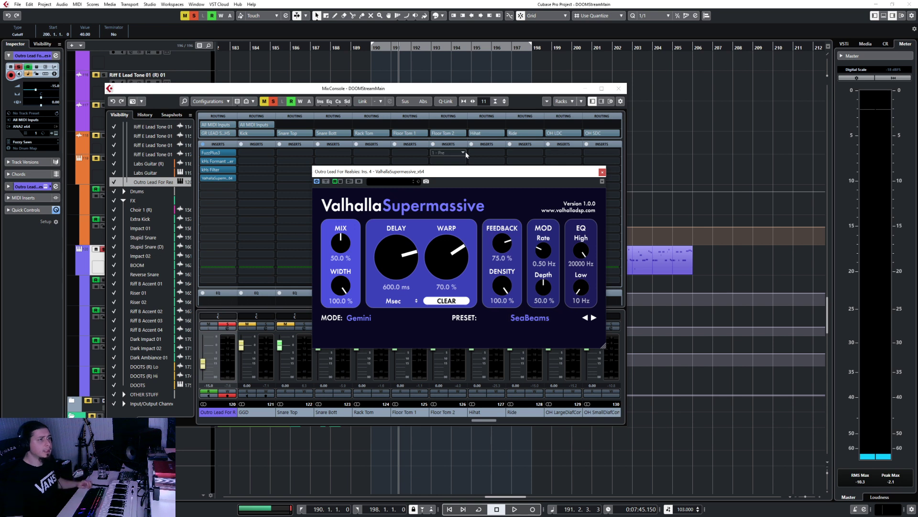
Load the Splashy Synth preset from Supermassive's reverb presets and close the plugin and mixer windows
{"action": "left_click", "coordinate": [567, 317]}
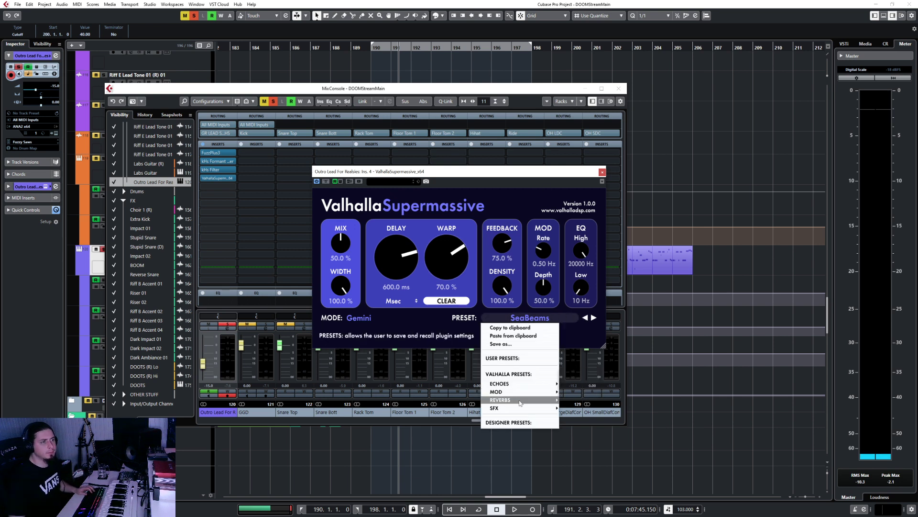
{"action": "mouse_move", "coordinate": [521, 403]}
{"action": "mouse_move", "coordinate": [581, 369]}
{"action": "left_click", "coordinate": [632, 397]}
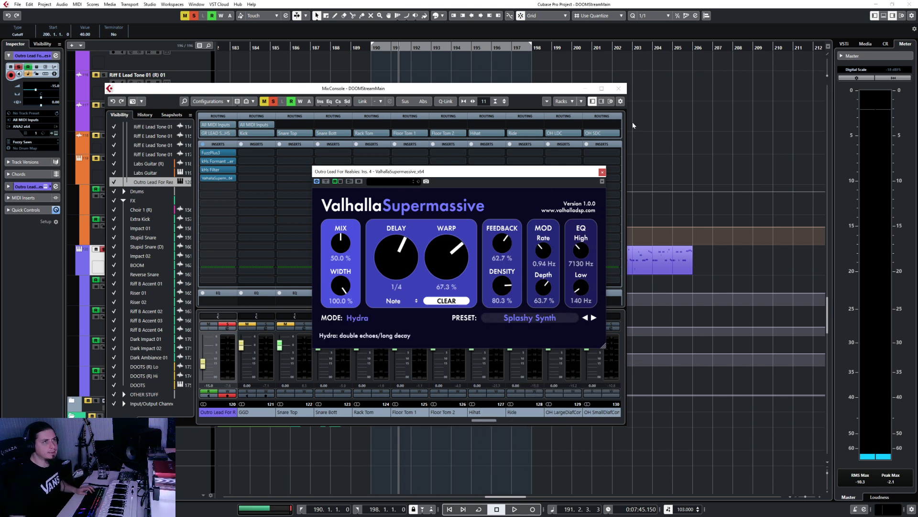
{"action": "left_click", "coordinate": [619, 88]}
{"action": "left_click", "coordinate": [602, 172]}
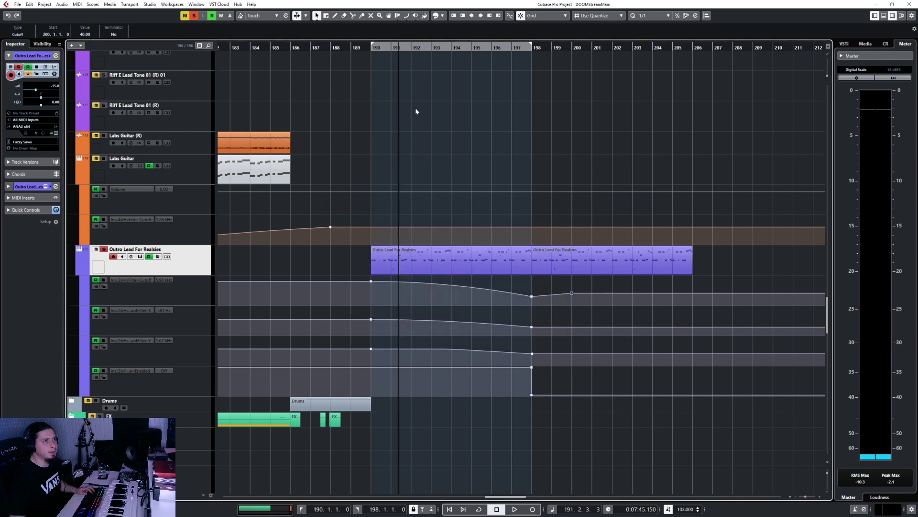
Play the lead from bar 190 and set Supermassive's Mix to 24.4%, closing its windows when finished
{"action": "left_click", "coordinate": [361, 50]}
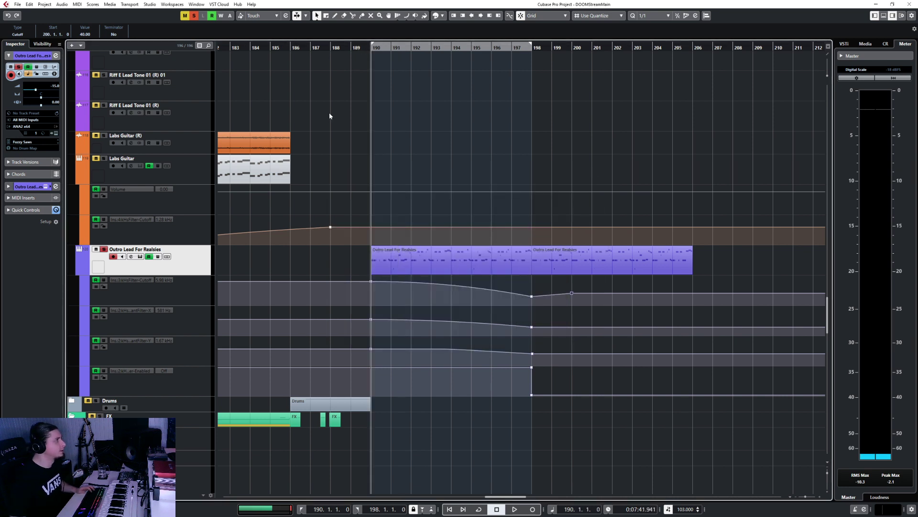
{"action": "key", "text": "space"}
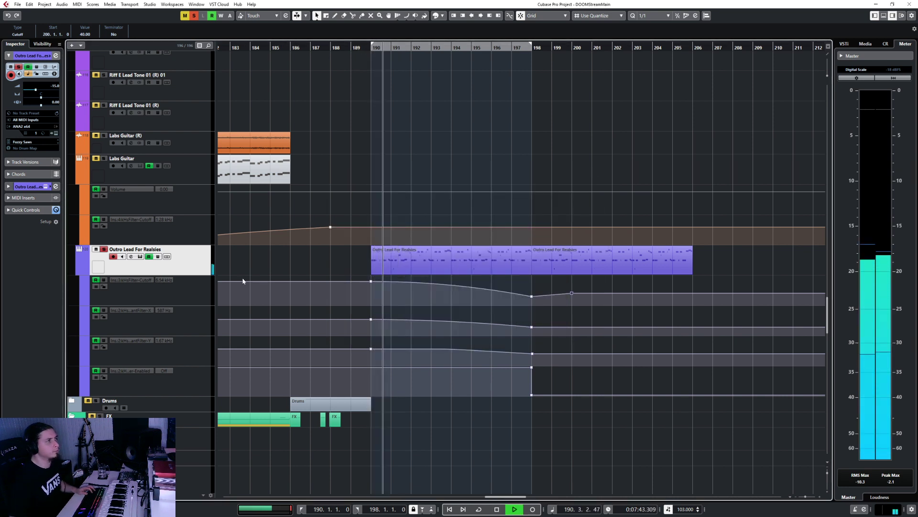
{"action": "key", "text": "F3"}
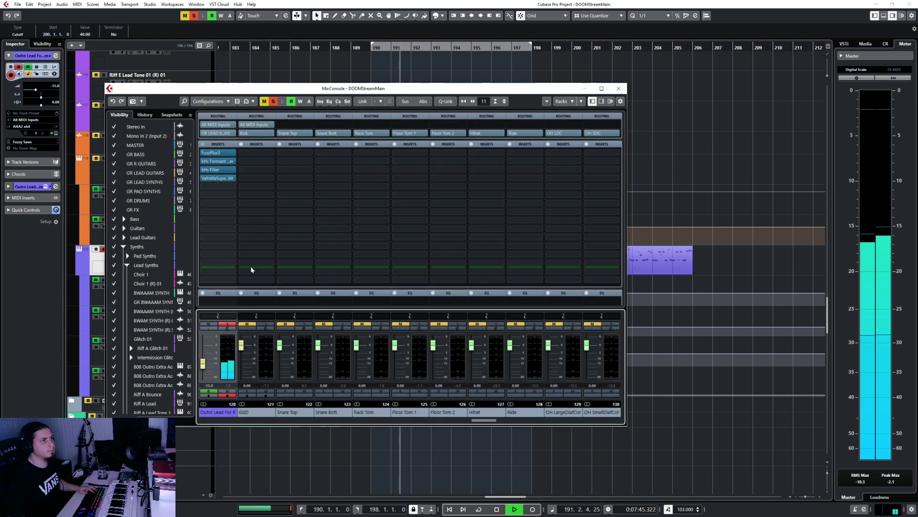
{"action": "left_click", "coordinate": [210, 180]}
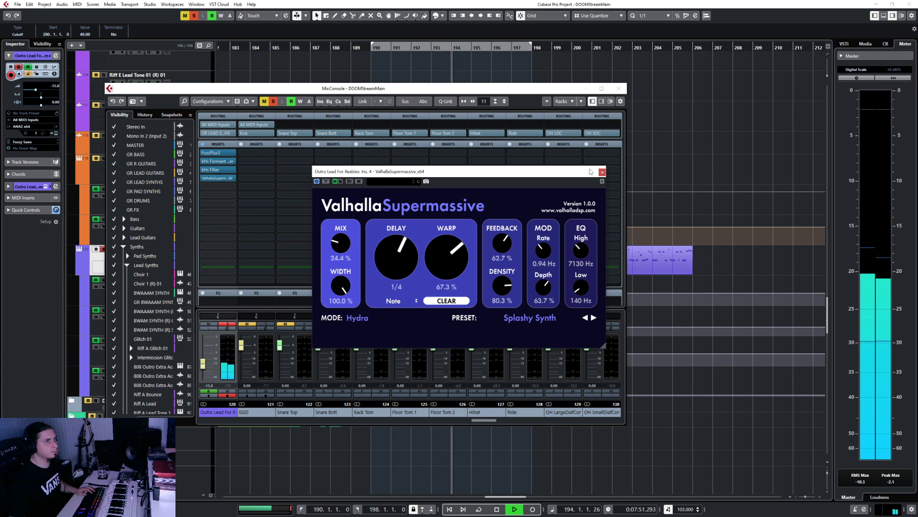
{"action": "left_click", "coordinate": [603, 172]}
{"action": "left_click", "coordinate": [619, 89]}
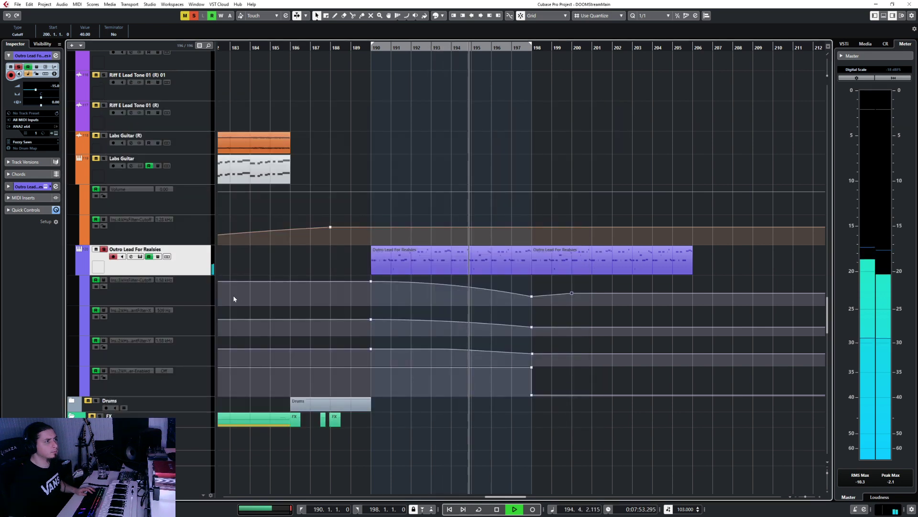
Enable band 1 of the lead channel's mixer EQ and set its filter type to High Pass I
{"action": "key", "text": "F3"}
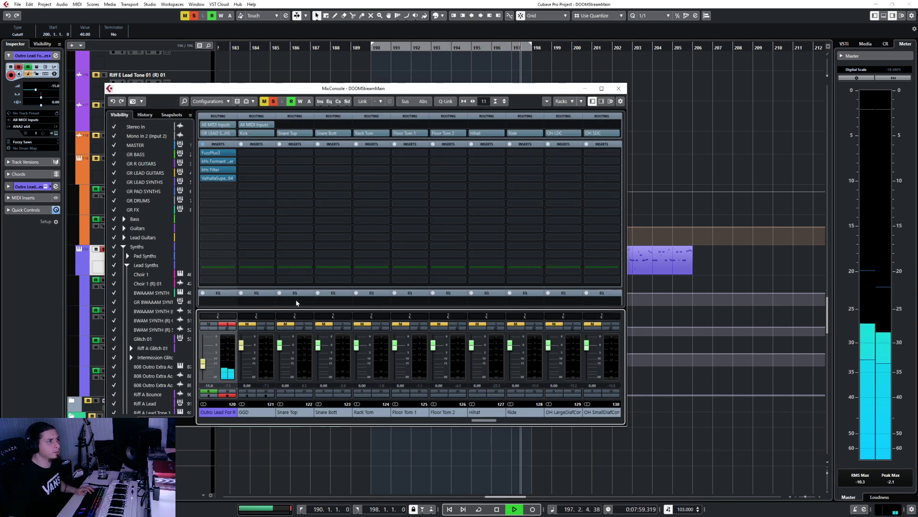
{"action": "scroll", "coordinate": [624, 273], "scroll_direction": "down", "scroll_amount": 5}
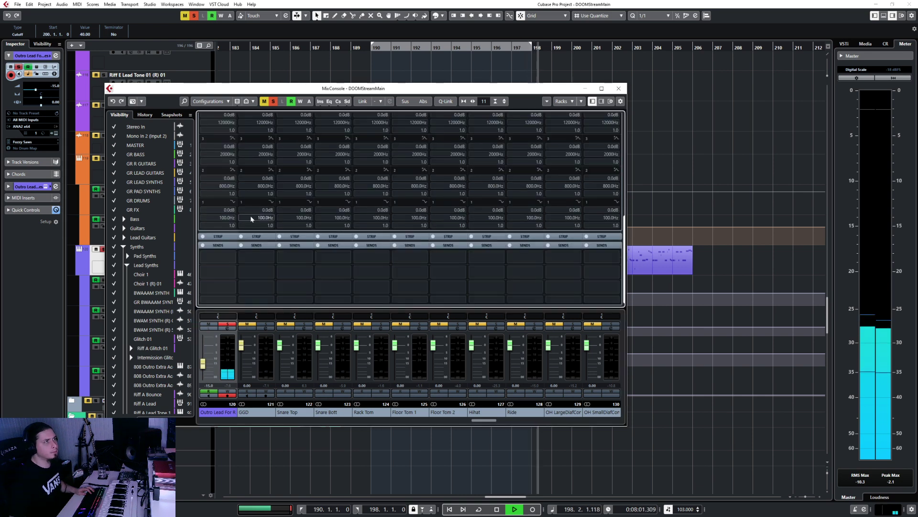
{"action": "left_click", "coordinate": [204, 202]}
{"action": "left_click", "coordinate": [233, 202]}
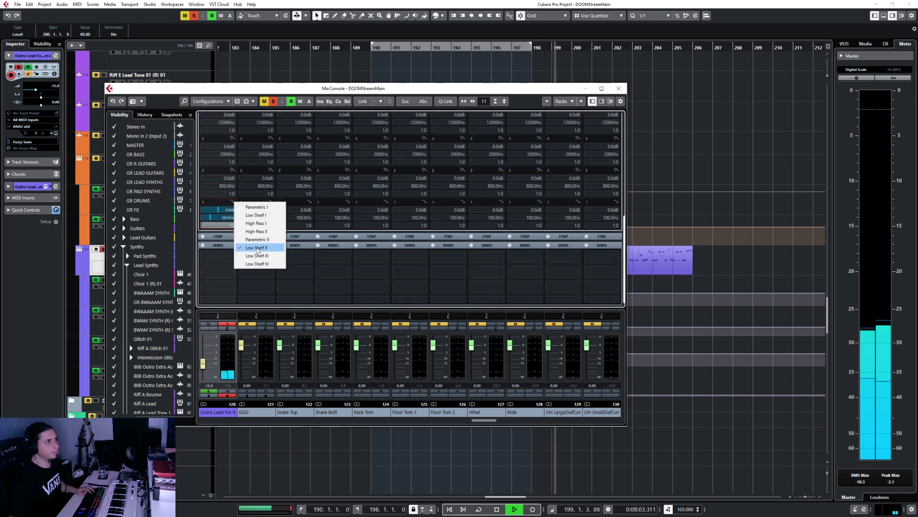
{"action": "left_click", "coordinate": [261, 224]}
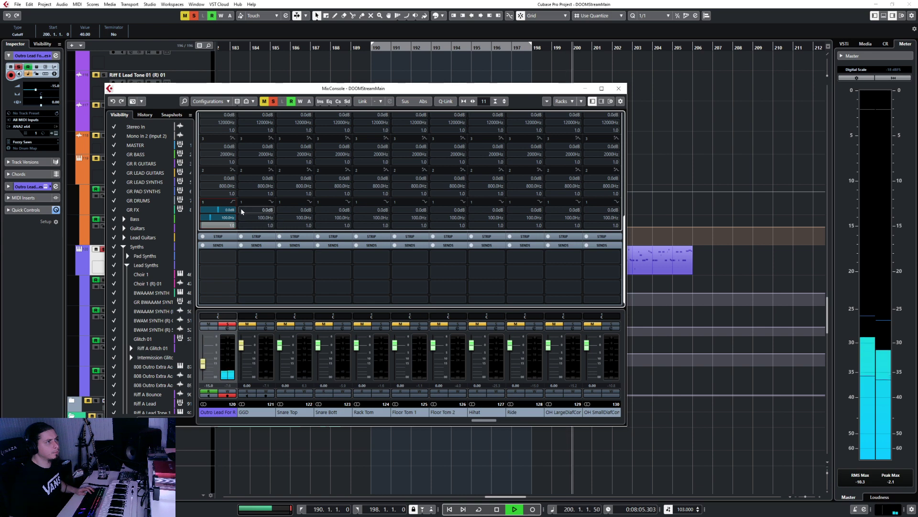
Raise the lead's high-pass frequency to about 287 Hz, close the mixer and replay from bar 190
{"action": "scroll", "coordinate": [229, 274], "scroll_direction": "up", "scroll_amount": 3}
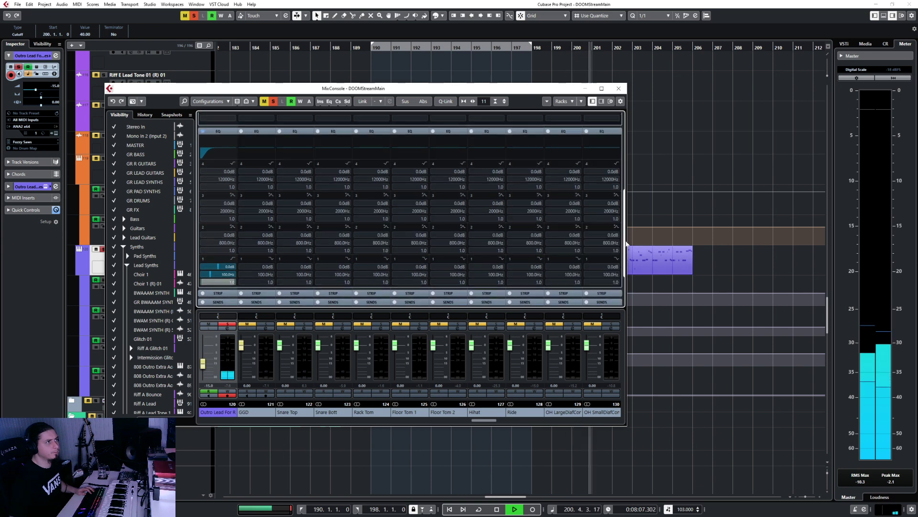
{"action": "left_click", "coordinate": [223, 247]}
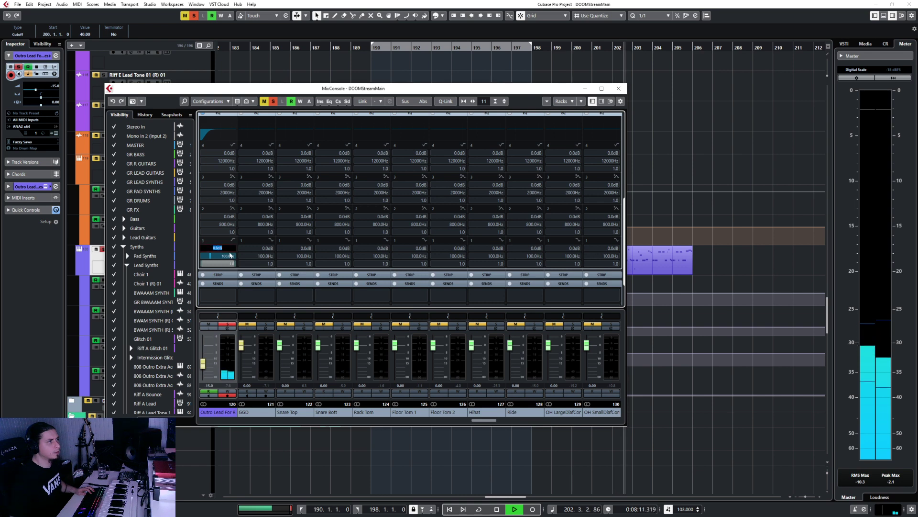
{"action": "left_click", "coordinate": [229, 255]}
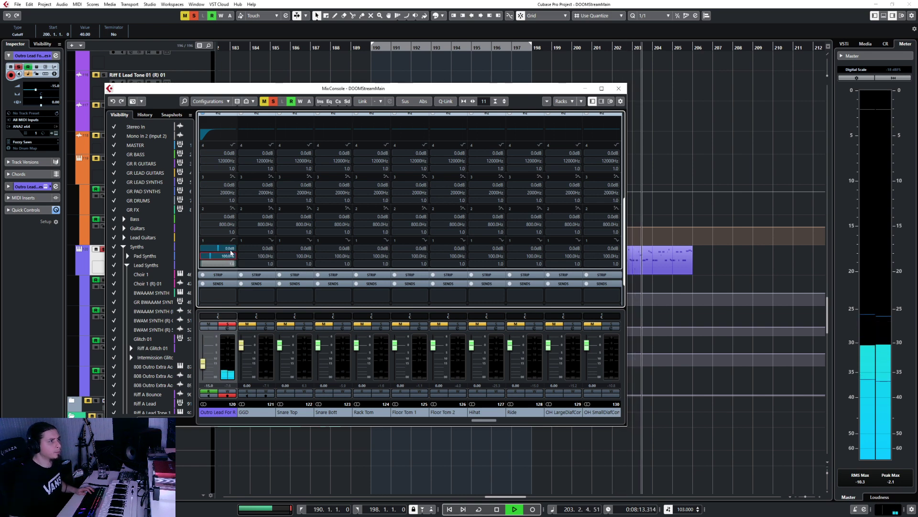
{"action": "left_click_drag", "start_coordinate": [230, 253], "coordinate": [235, 239]}
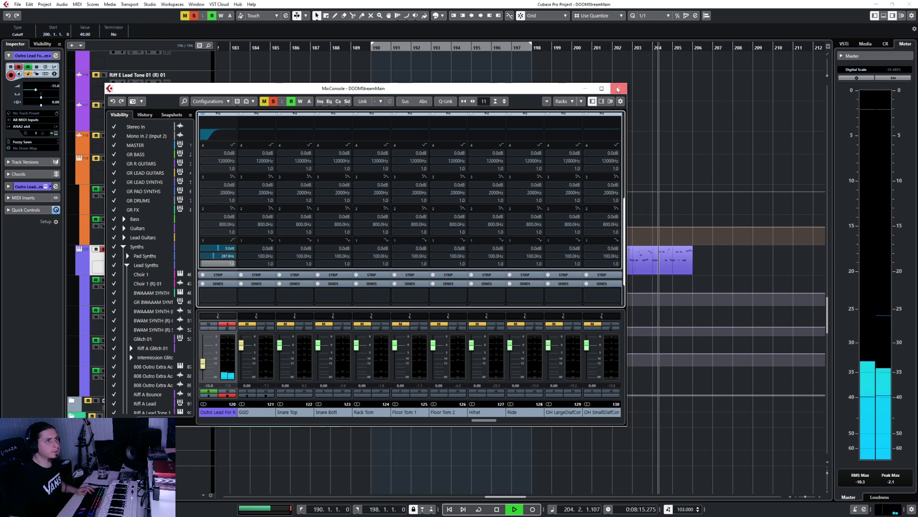
{"action": "left_click", "coordinate": [618, 89]}
{"action": "left_click", "coordinate": [370, 48]}
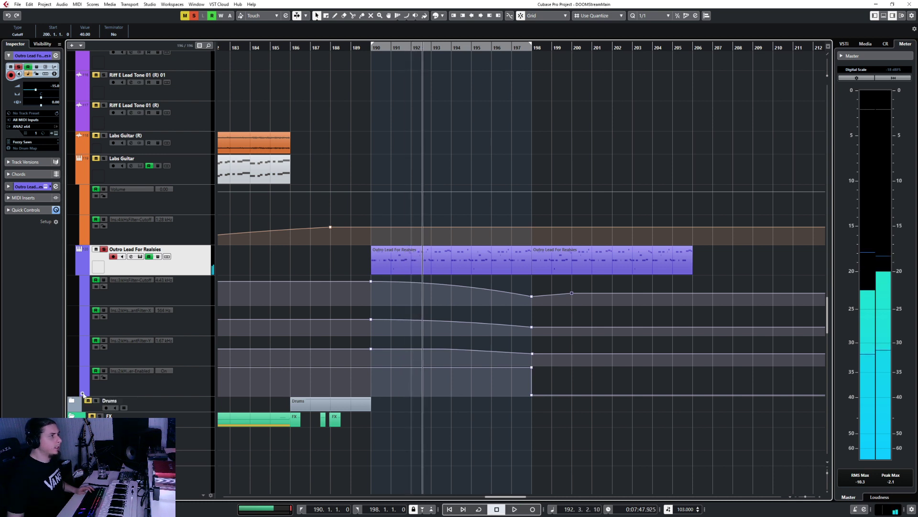
Add an automation lane below the lead's existing lanes for the Mix parameter of insert 4, ValhallaSupermassive_x64
{"action": "left_click", "coordinate": [83, 394]}
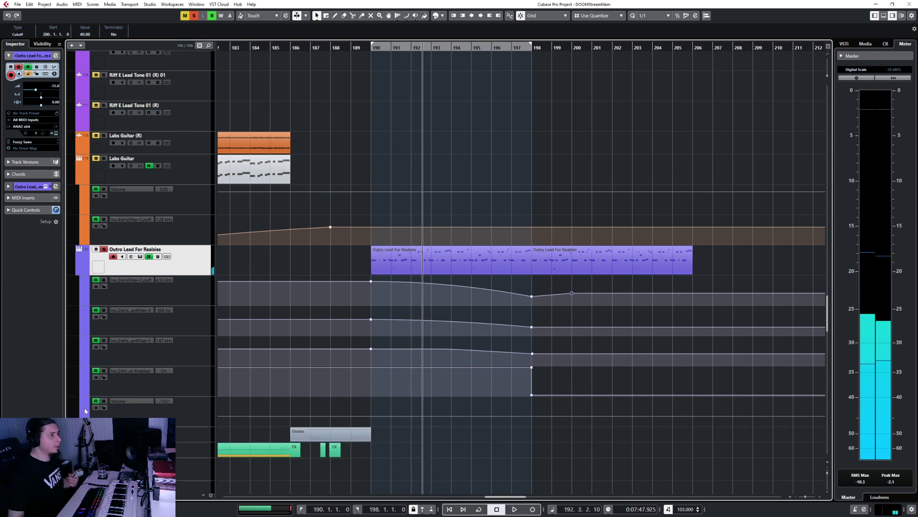
{"action": "left_click", "coordinate": [123, 401]}
{"action": "left_click", "coordinate": [125, 348]}
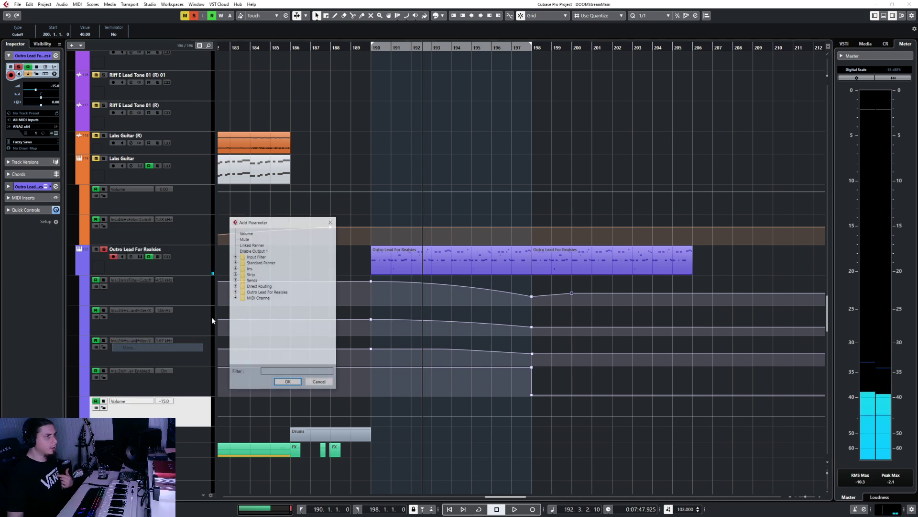
{"action": "left_click", "coordinate": [235, 269]}
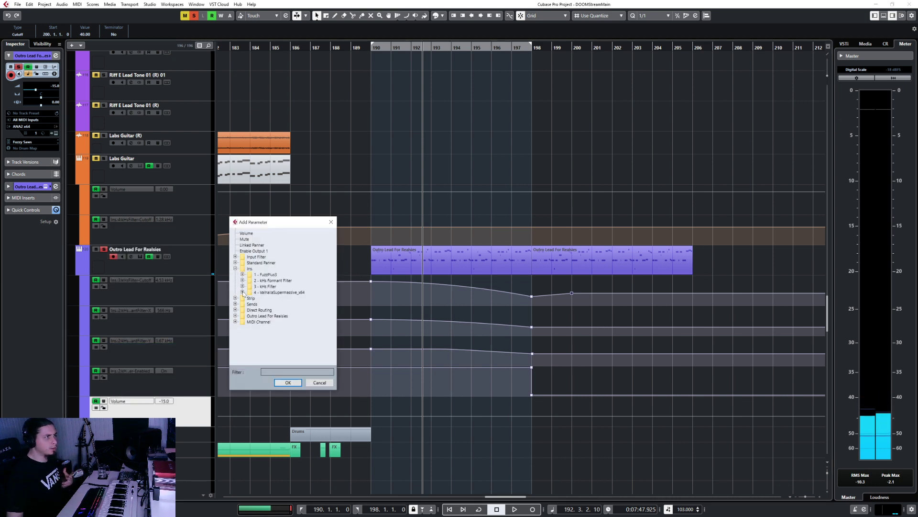
{"action": "left_click", "coordinate": [242, 292]}
{"action": "double_click", "coordinate": [259, 298]}
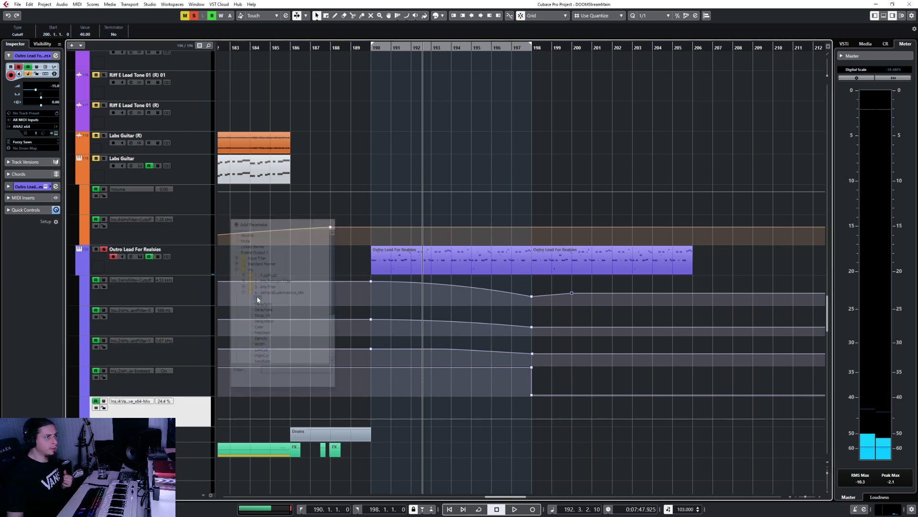
Draw a rise in the Supermassive Mix lane from 0.00 at bar 190 to 34.67 at bar 198
{"action": "left_click", "coordinate": [370, 425]}
{"action": "left_click_drag", "start_coordinate": [371, 426], "coordinate": [372, 422]}
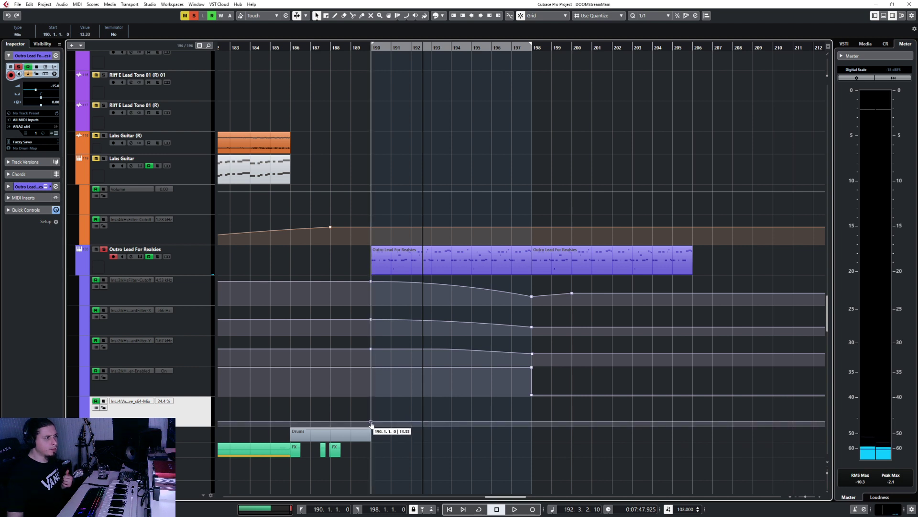
{"action": "left_click_drag", "start_coordinate": [531, 422], "coordinate": [532, 416]}
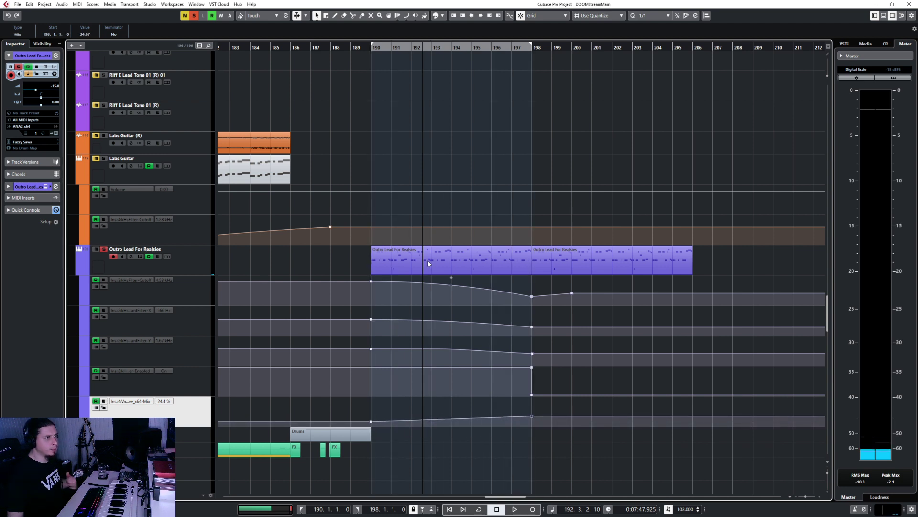
{"action": "left_click", "coordinate": [353, 48]}
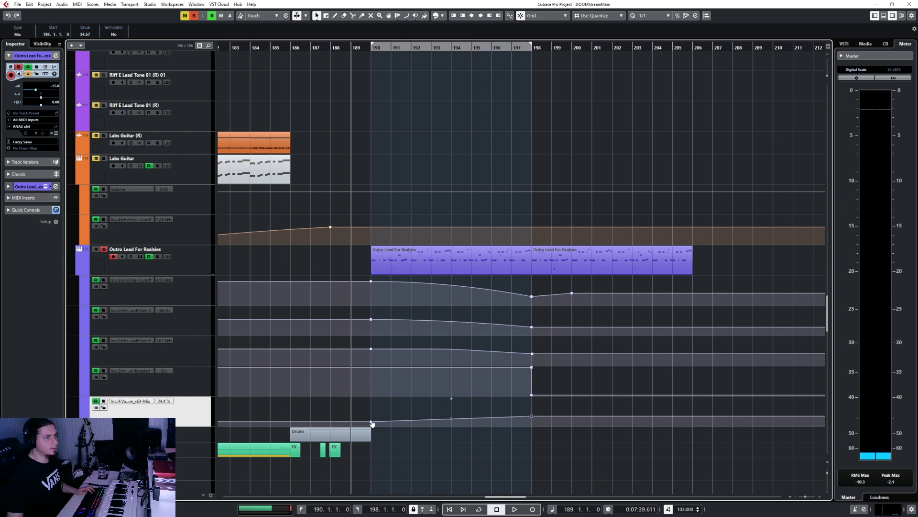
{"action": "left_click_drag", "start_coordinate": [372, 422], "coordinate": [372, 431]}
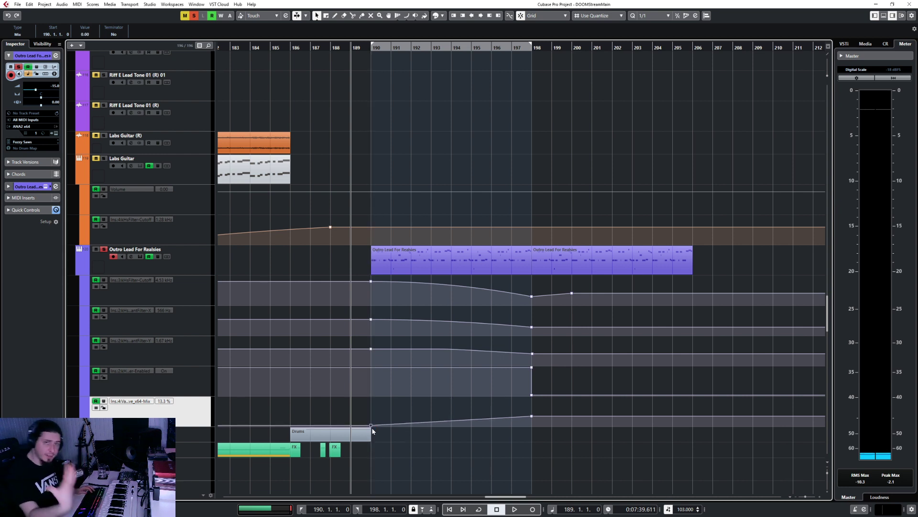
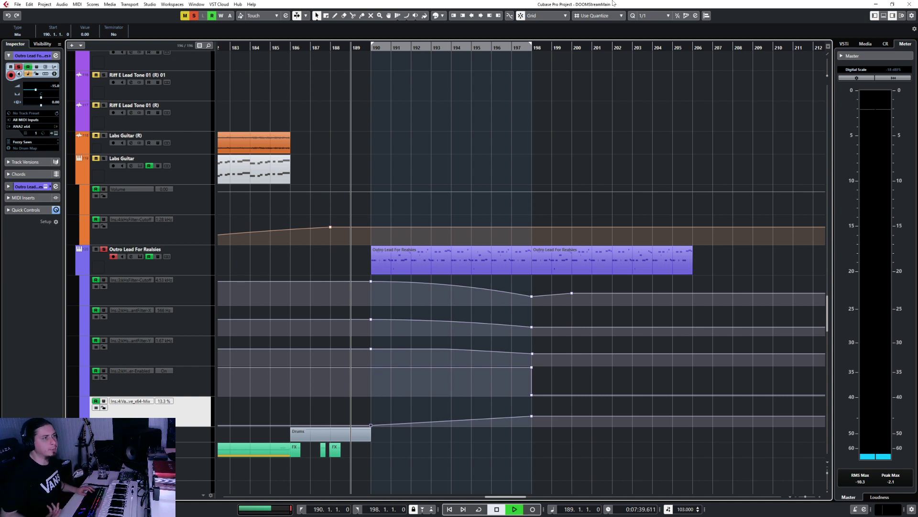
Raise the Mix automation point at bar 198 to 42.67 during playback and set the lead track's volume to -12.0
{"action": "left_click", "coordinate": [469, 259]}
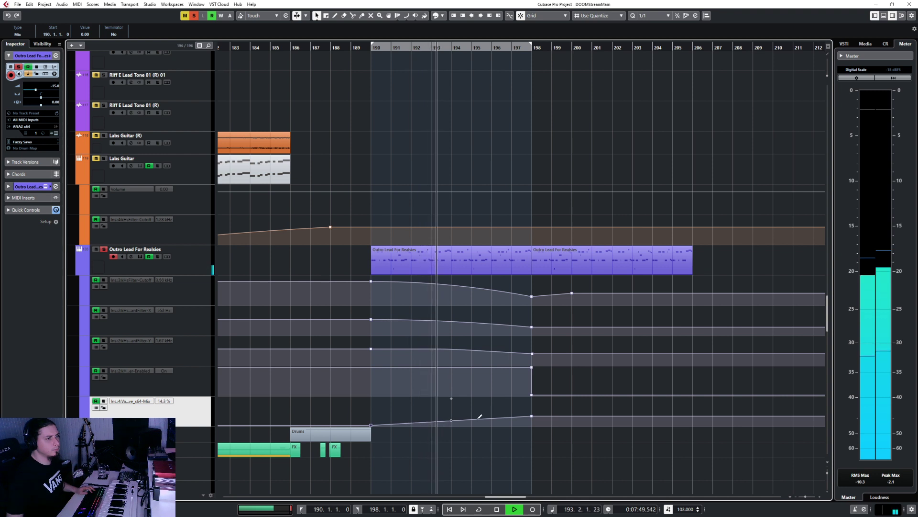
{"action": "left_click_drag", "start_coordinate": [531, 415], "coordinate": [532, 414]}
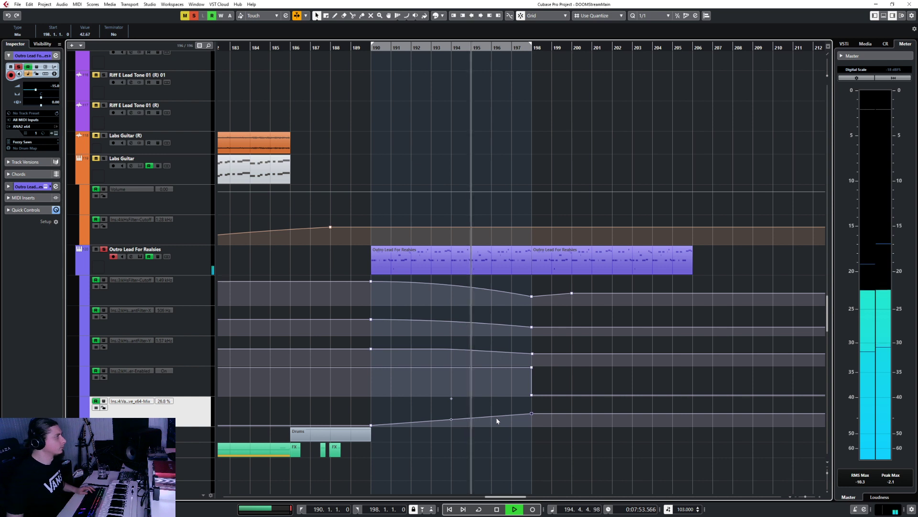
{"action": "left_click", "coordinate": [201, 260]}
{"action": "key", "text": "space"}
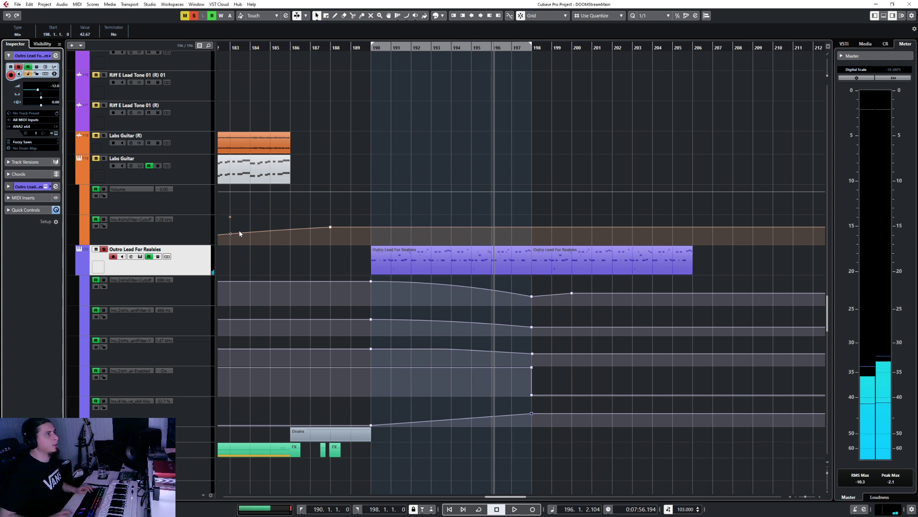
Turn off solo on the outro lead and play the full mix from just before bar 188, looking through the tracks
{"action": "left_click", "coordinate": [330, 46]}
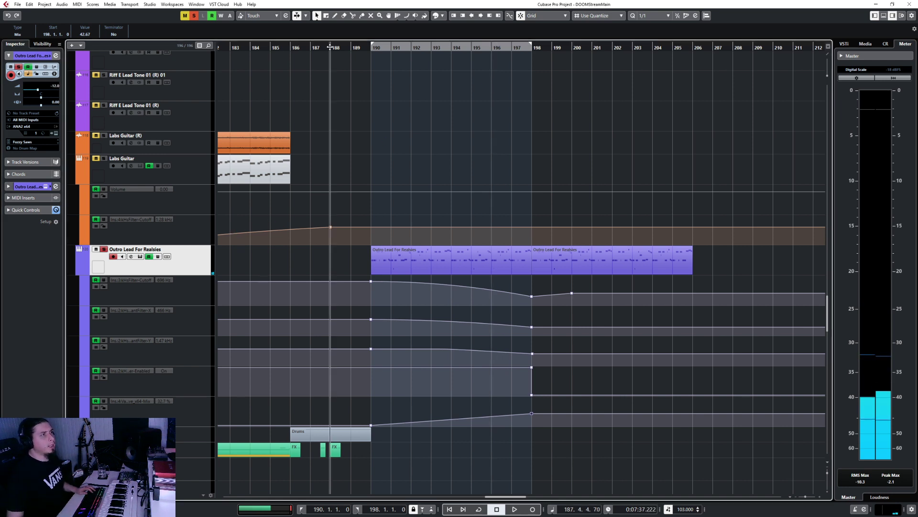
{"action": "key", "text": "space"}
{"action": "key", "text": "s"}
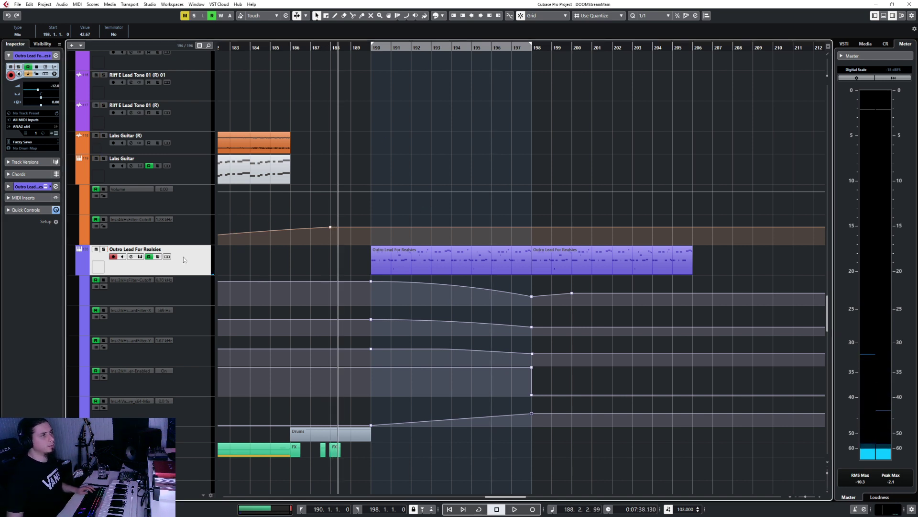
{"action": "key", "text": "space"}
{"action": "scroll", "coordinate": [407, 131], "scroll_direction": "up", "scroll_amount": 10}
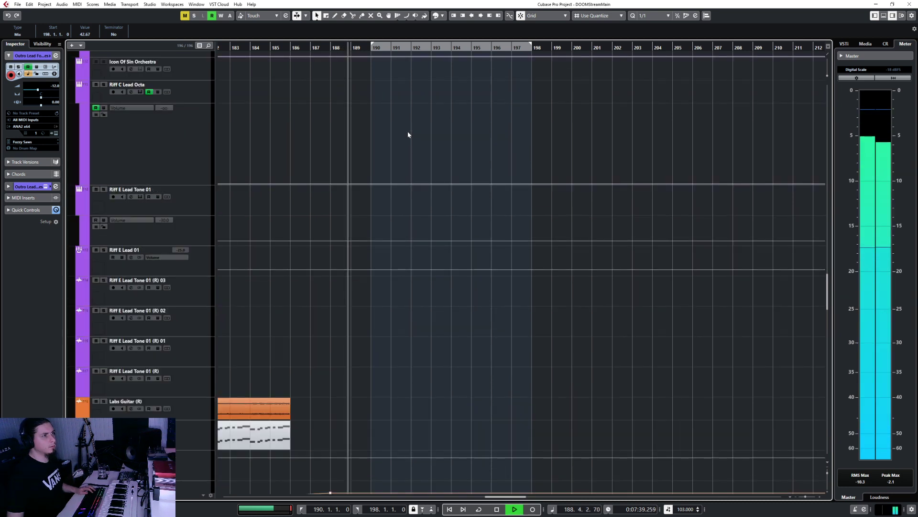
{"action": "scroll", "coordinate": [407, 131], "scroll_direction": "up", "scroll_amount": 8}
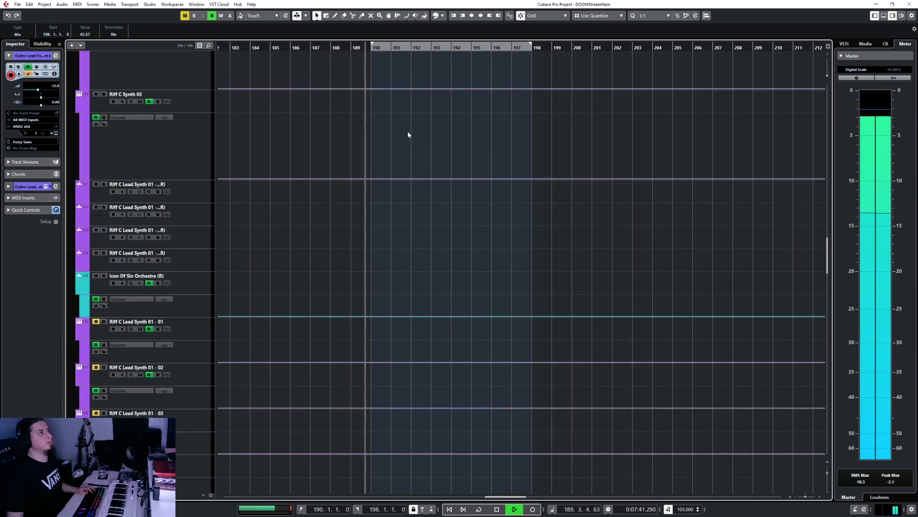
{"action": "scroll", "coordinate": [407, 131], "scroll_direction": "down", "scroll_amount": 12}
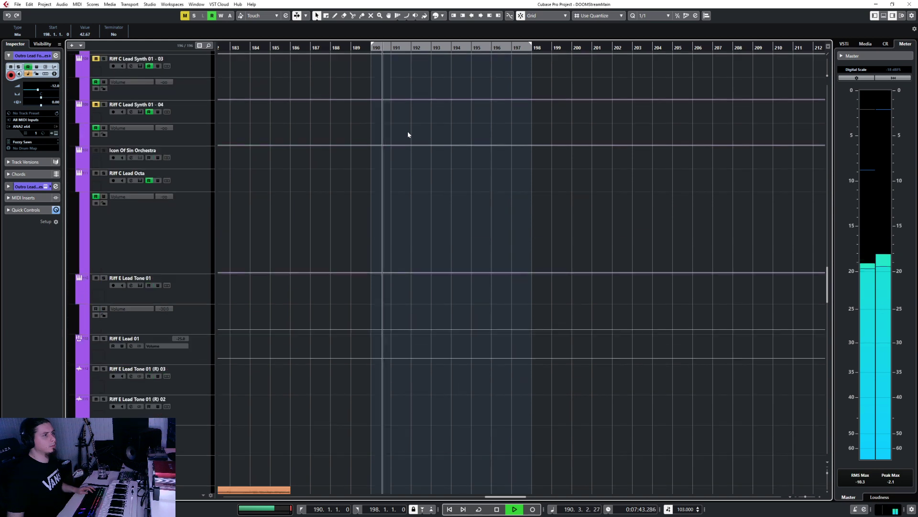
{"action": "scroll", "coordinate": [407, 131], "scroll_direction": "down", "scroll_amount": 5}
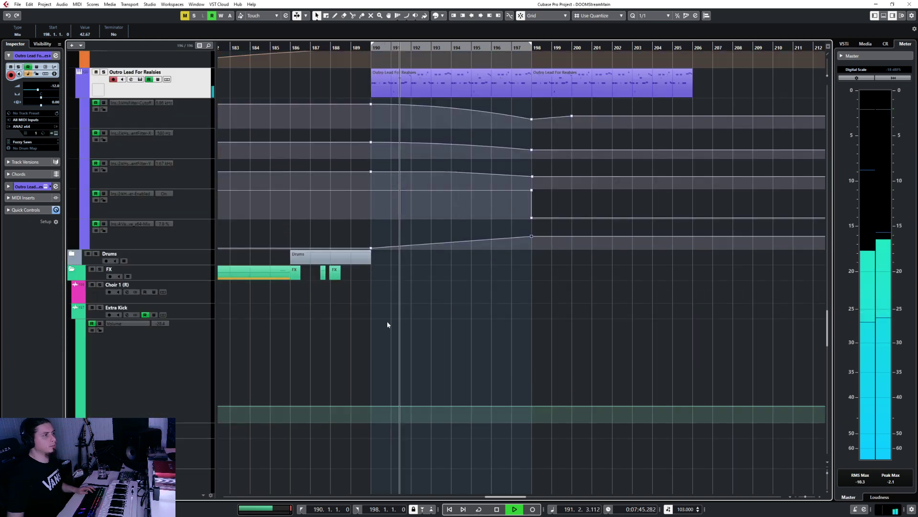
Look through the guitar, lead synth and glitch tracks while the outro lead plays up to bar 198, and stop playback
{"action": "scroll", "coordinate": [388, 336], "scroll_direction": "up", "scroll_amount": 5}
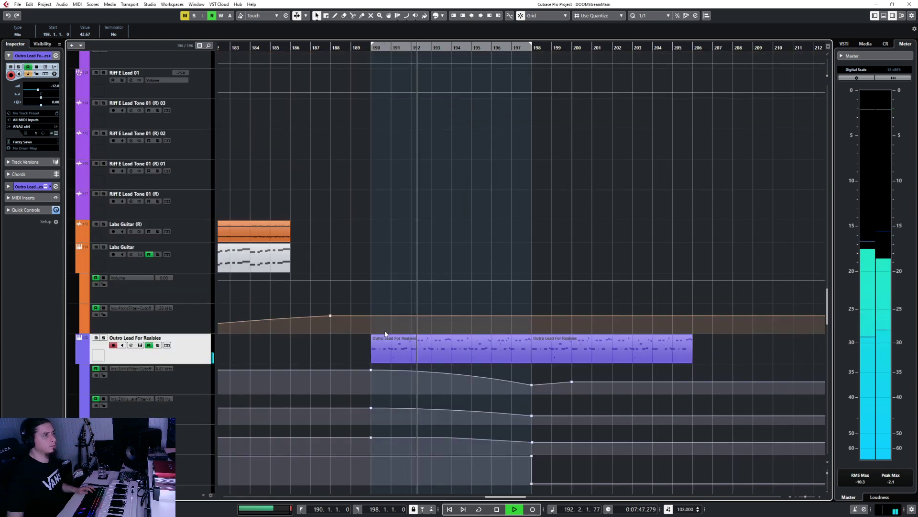
{"action": "scroll", "coordinate": [385, 334], "scroll_direction": "up", "scroll_amount": 4}
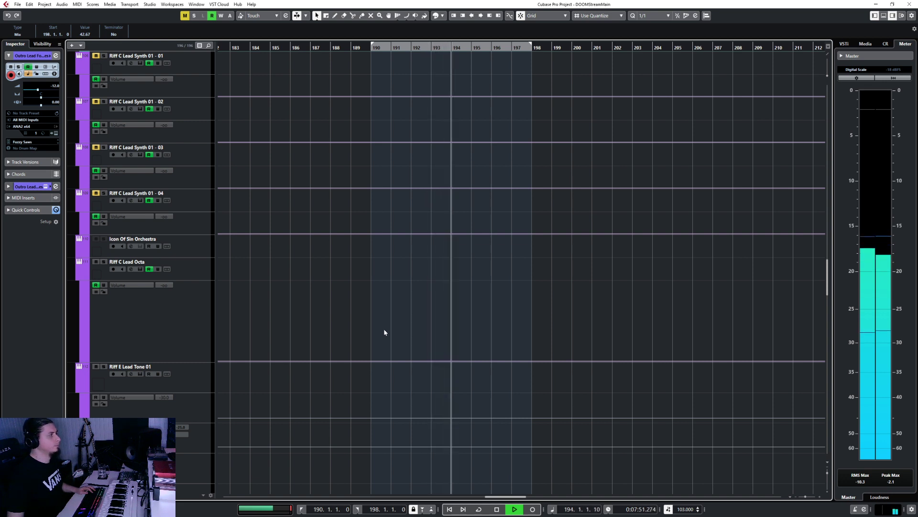
{"action": "scroll", "coordinate": [384, 332], "scroll_direction": "down", "scroll_amount": 8}
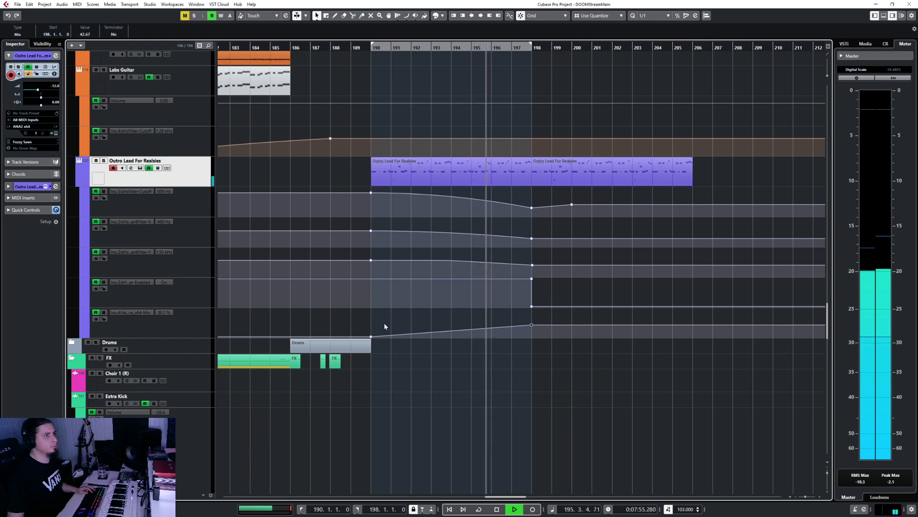
{"action": "scroll", "coordinate": [384, 325], "scroll_direction": "up", "scroll_amount": 8}
{"action": "scroll", "coordinate": [385, 326], "scroll_direction": "up", "scroll_amount": 3}
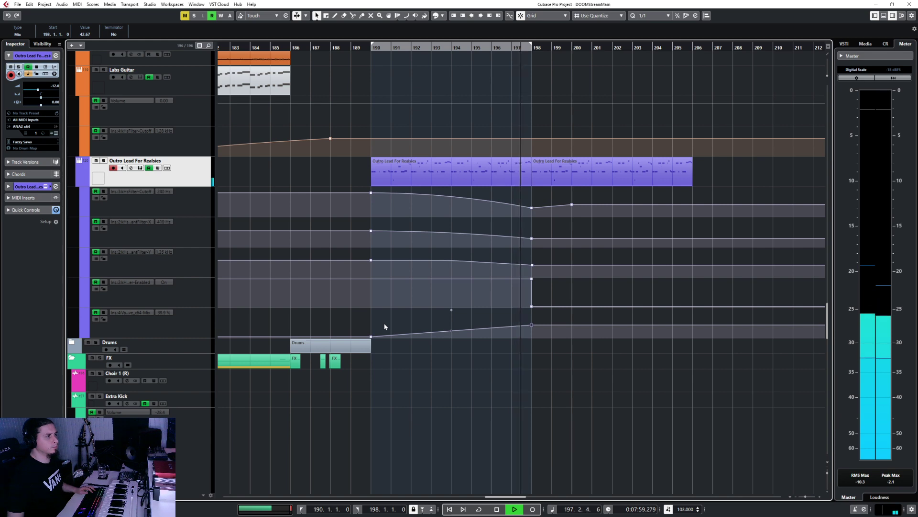
{"action": "scroll", "coordinate": [385, 327], "scroll_direction": "up", "scroll_amount": 15}
{"action": "key", "text": "space"}
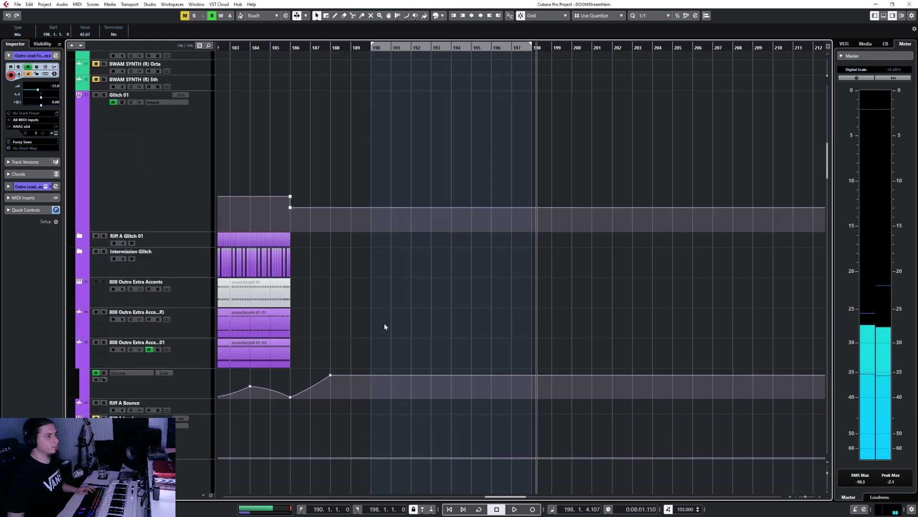
Collapse the Synths folder and expand the Guitars folder in the section around bars 103 to 133
{"action": "scroll", "coordinate": [385, 327], "scroll_direction": "left", "scroll_amount": 10}
{"action": "scroll", "coordinate": [385, 326], "scroll_direction": "left", "scroll_amount": 5}
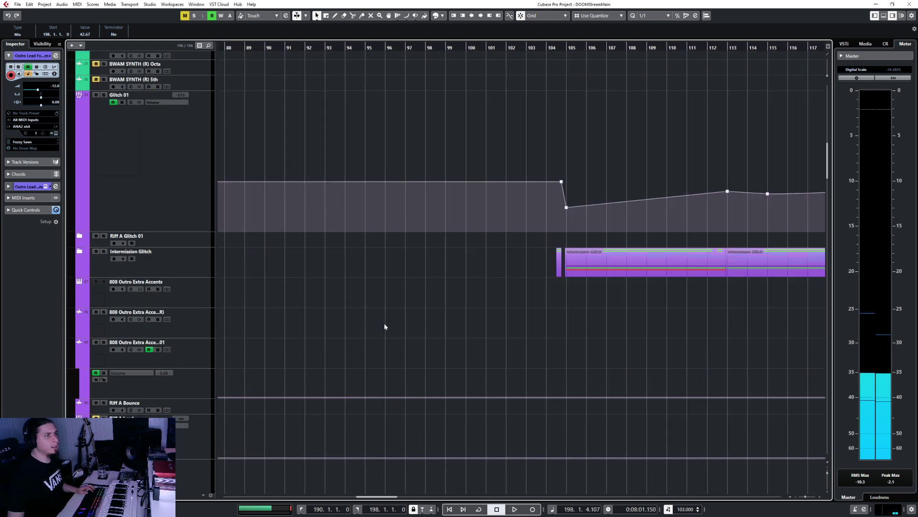
{"action": "scroll", "coordinate": [317, 321], "scroll_direction": "up", "scroll_amount": 10}
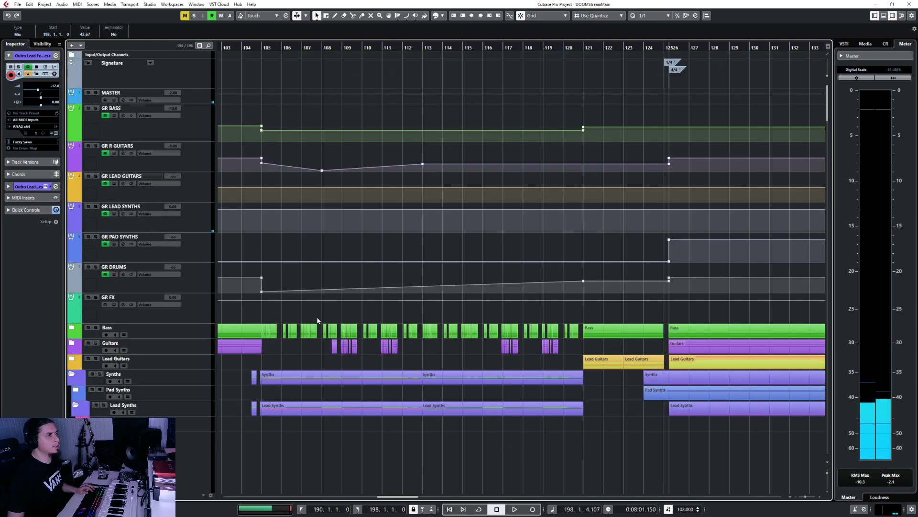
{"action": "left_click", "coordinate": [71, 374]}
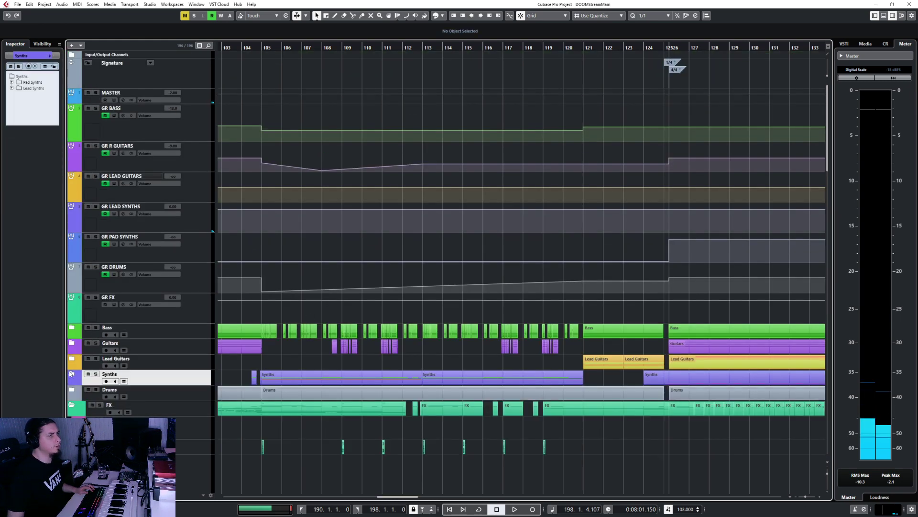
{"action": "left_click", "coordinate": [72, 344]}
{"action": "scroll", "coordinate": [439, 383], "scroll_direction": "up", "scroll_amount": 7}
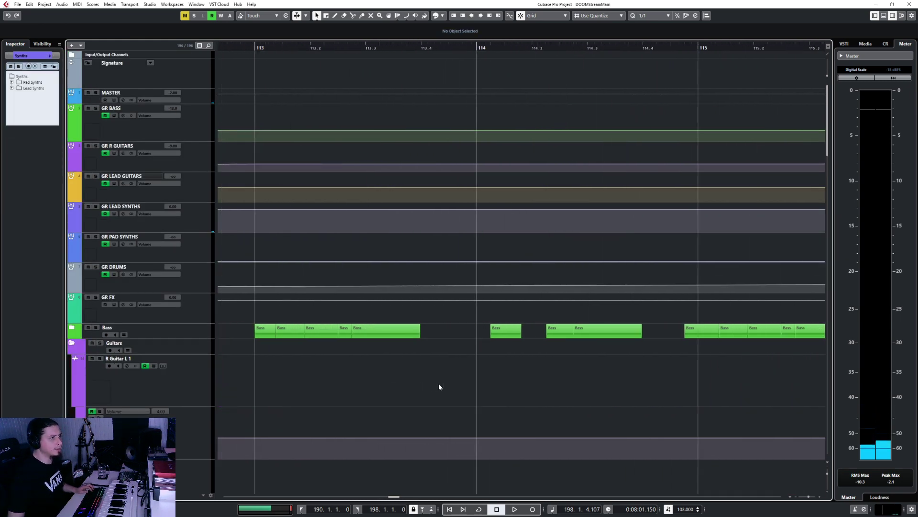
Listen to the short guitar and bass hits around bar 111
{"action": "scroll", "coordinate": [439, 384], "scroll_direction": "left", "scroll_amount": 6}
{"action": "left_click", "coordinate": [518, 49]}
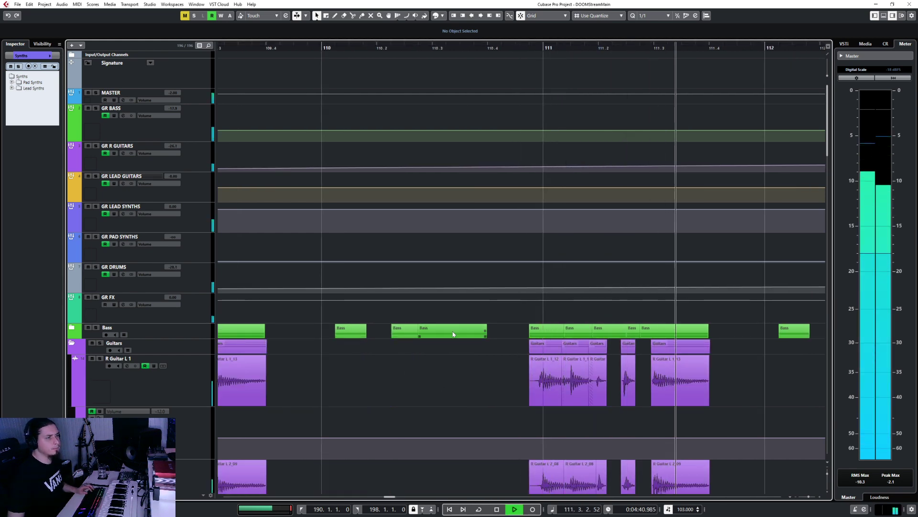
{"action": "scroll", "coordinate": [452, 333], "scroll_direction": "down", "scroll_amount": 4}
{"action": "key", "text": "space"}
Find the isolated guitar and bass hit at bar 37 and listen to it
{"action": "scroll", "coordinate": [452, 334], "scroll_direction": "left", "scroll_amount": 15}
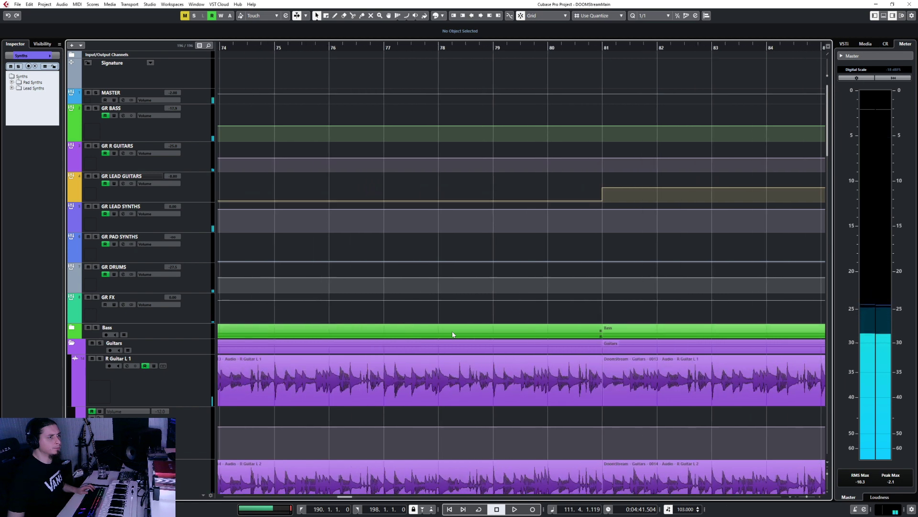
{"action": "scroll", "coordinate": [452, 332], "scroll_direction": "down", "scroll_amount": 3}
{"action": "scroll", "coordinate": [452, 332], "scroll_direction": "left", "scroll_amount": 8}
{"action": "scroll", "coordinate": [453, 332], "scroll_direction": "right", "scroll_amount": 4}
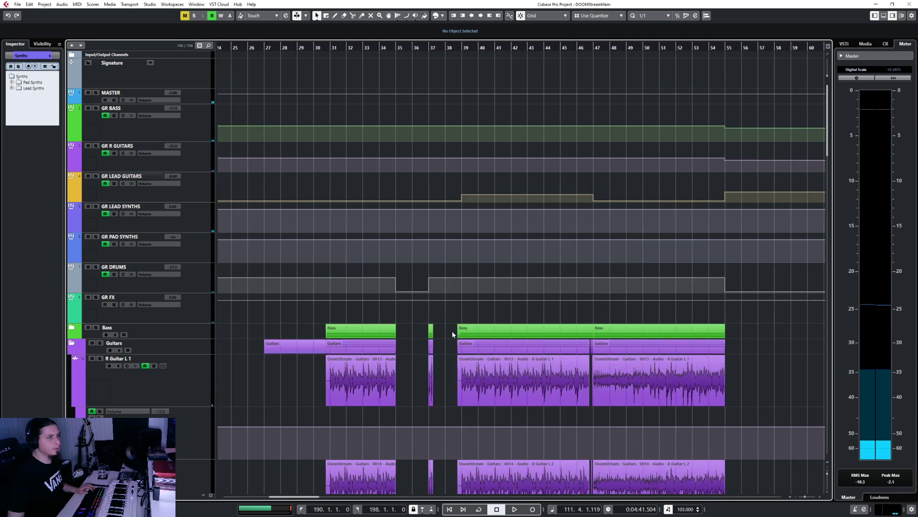
{"action": "scroll", "coordinate": [453, 332], "scroll_direction": "up", "scroll_amount": 2}
{"action": "scroll", "coordinate": [387, 362], "scroll_direction": "up", "scroll_amount": 6}
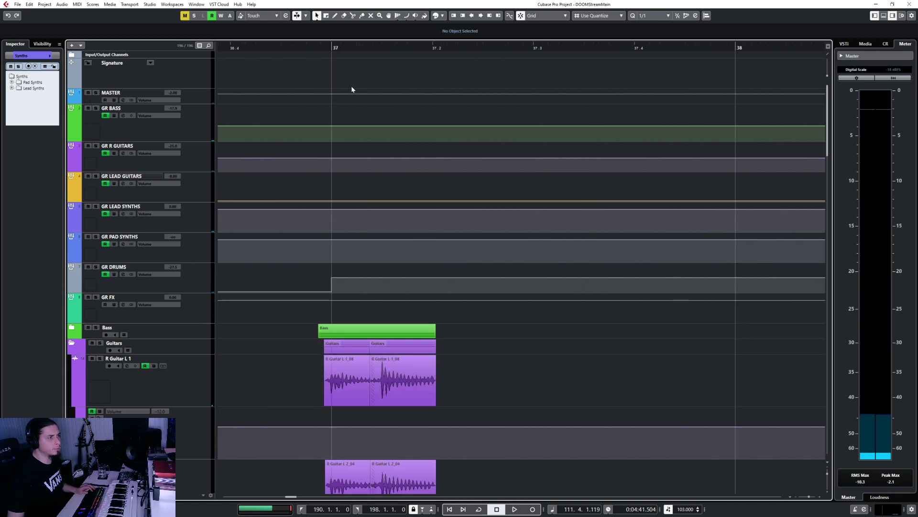
{"action": "left_click", "coordinate": [331, 50]}
{"action": "key", "text": "space"}
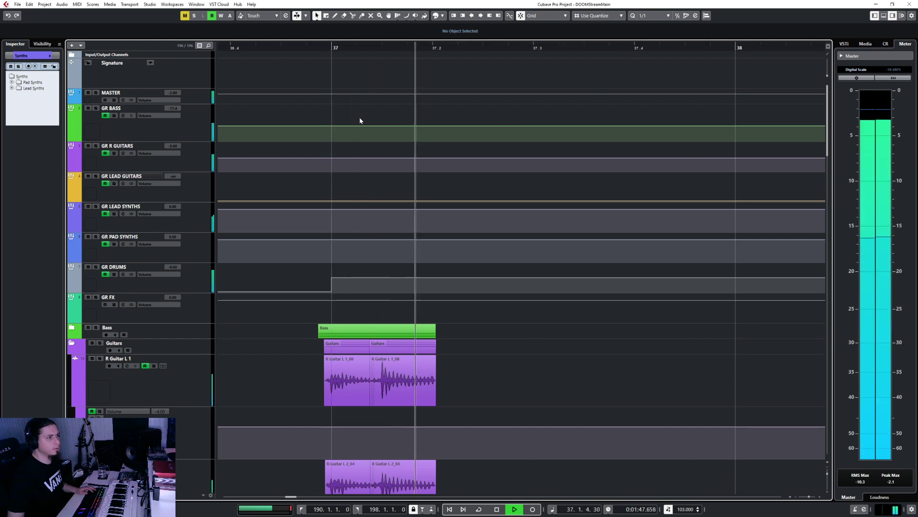
{"action": "key", "text": "space"}
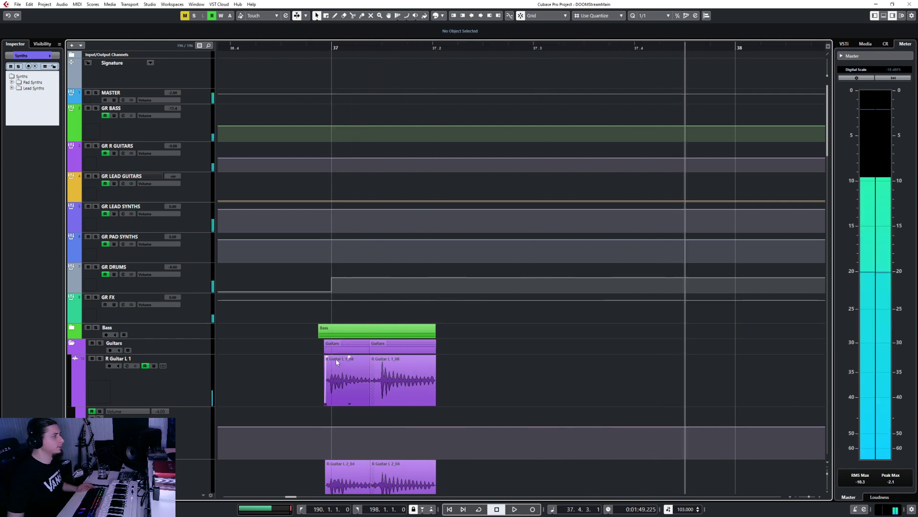
Select the short Bass part at bar 37 and set the quantize value to 1/32
{"action": "scroll", "coordinate": [336, 362], "scroll_direction": "down", "scroll_amount": 3}
{"action": "scroll", "coordinate": [304, 343], "scroll_direction": "down", "scroll_amount": 5}
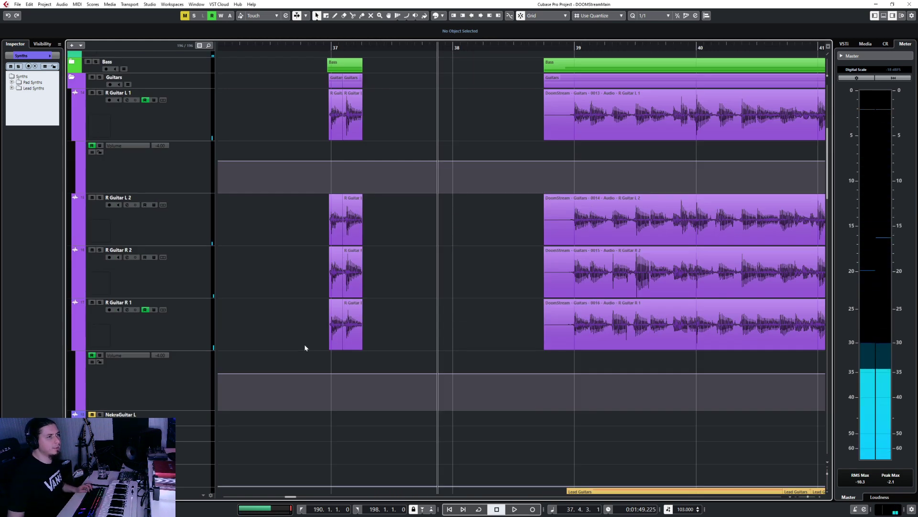
{"action": "scroll", "coordinate": [315, 226], "scroll_direction": "up", "scroll_amount": 2}
{"action": "scroll", "coordinate": [314, 225], "scroll_direction": "up", "scroll_amount": 3}
{"action": "scroll", "coordinate": [335, 225], "scroll_direction": "up", "scroll_amount": 3}
{"action": "left_click", "coordinate": [409, 247]}
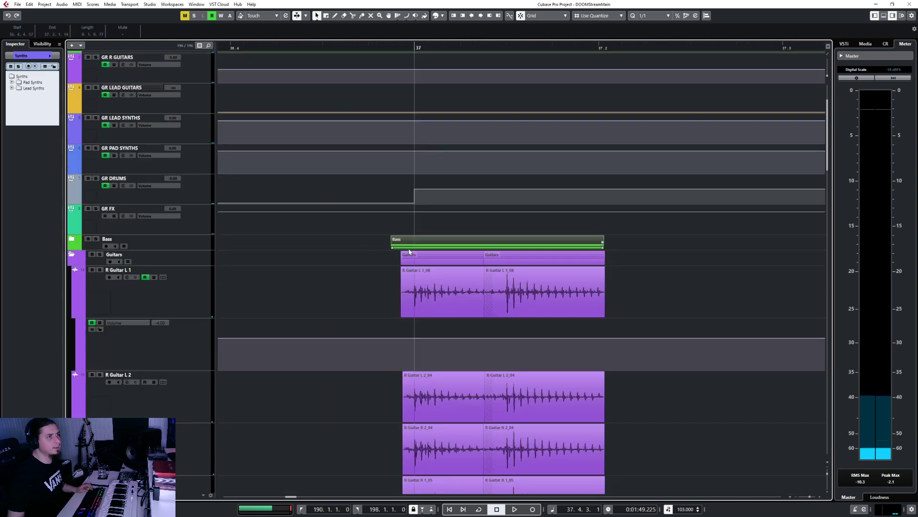
{"action": "left_click", "coordinate": [662, 19]}
{"action": "left_click", "coordinate": [665, 42]}
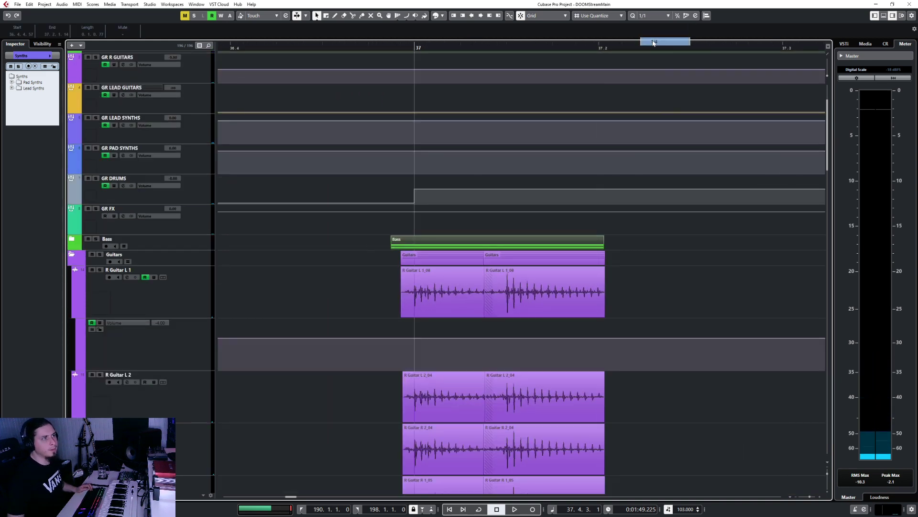
{"action": "left_click", "coordinate": [663, 16]}
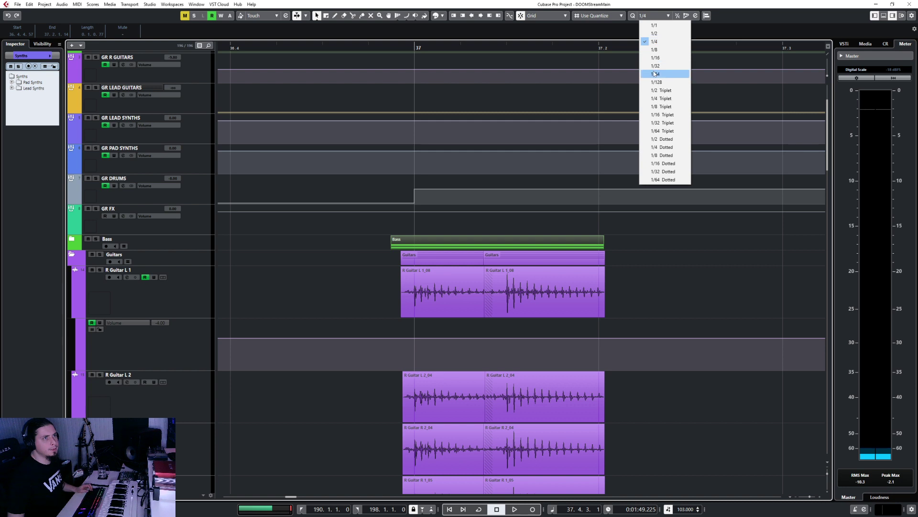
{"action": "left_click", "coordinate": [648, 67]}
Try to extend the start of the Bass and Guitars parts at bar 37 to a common 1/32 grid line
{"action": "scroll", "coordinate": [381, 270], "scroll_direction": "up", "scroll_amount": 3}
{"action": "left_click", "coordinate": [449, 266]}
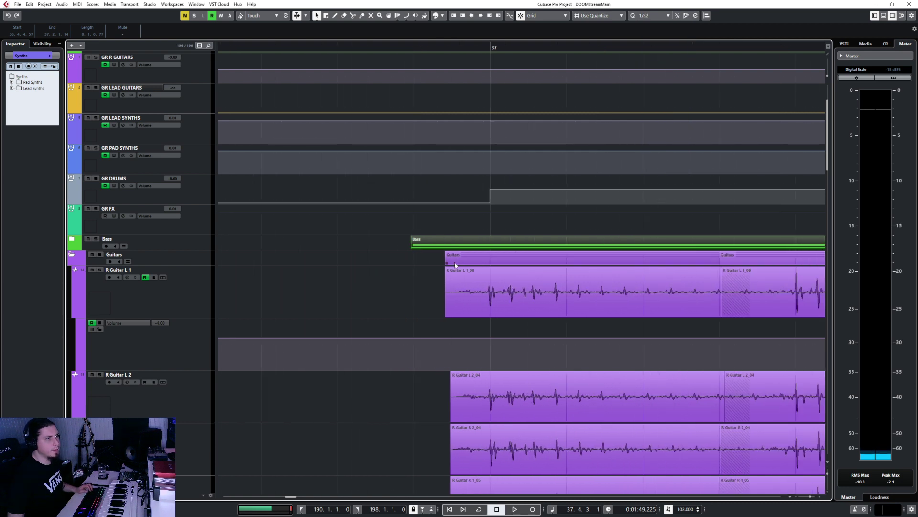
{"action": "left_click_drag", "start_coordinate": [446, 264], "coordinate": [406, 246]}
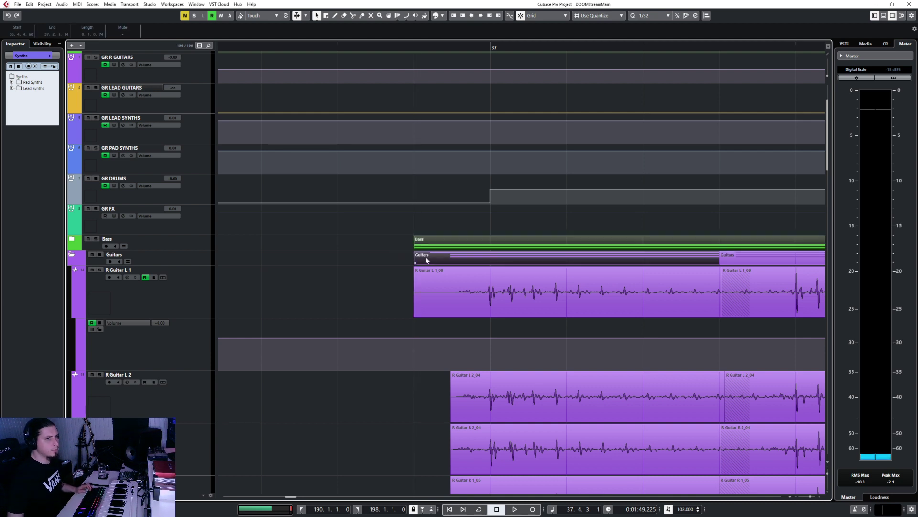
{"action": "scroll", "coordinate": [411, 260], "scroll_direction": "down", "scroll_amount": 3}
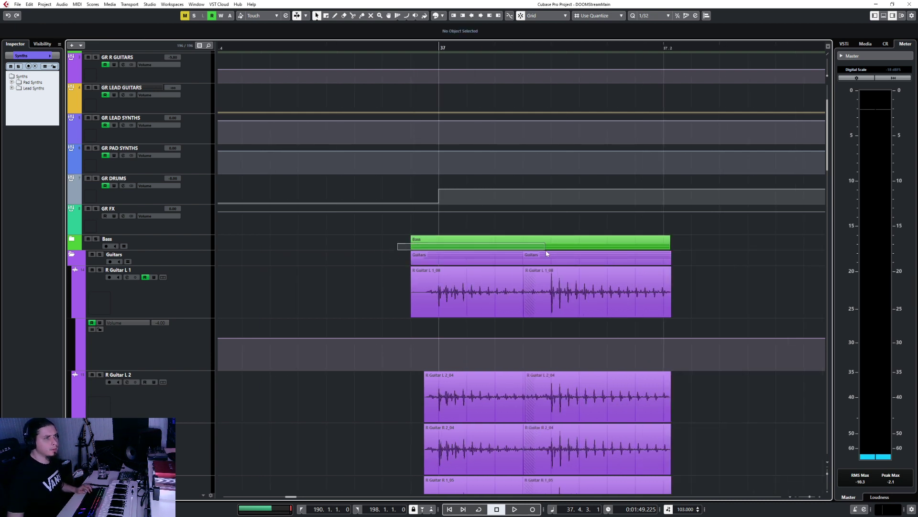
{"action": "key", "text": "ctrl+z"}
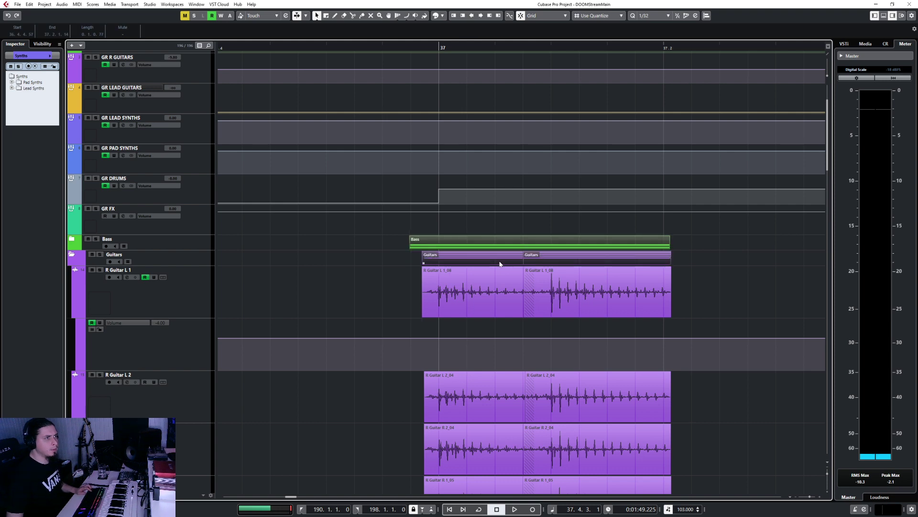
Check the available undo and redo entries, and deselect the Bass and Guitars parts at bar 37
{"action": "scroll", "coordinate": [367, 289], "scroll_direction": "down", "scroll_amount": 3}
{"action": "scroll", "coordinate": [369, 295], "scroll_direction": "up", "scroll_amount": 5}
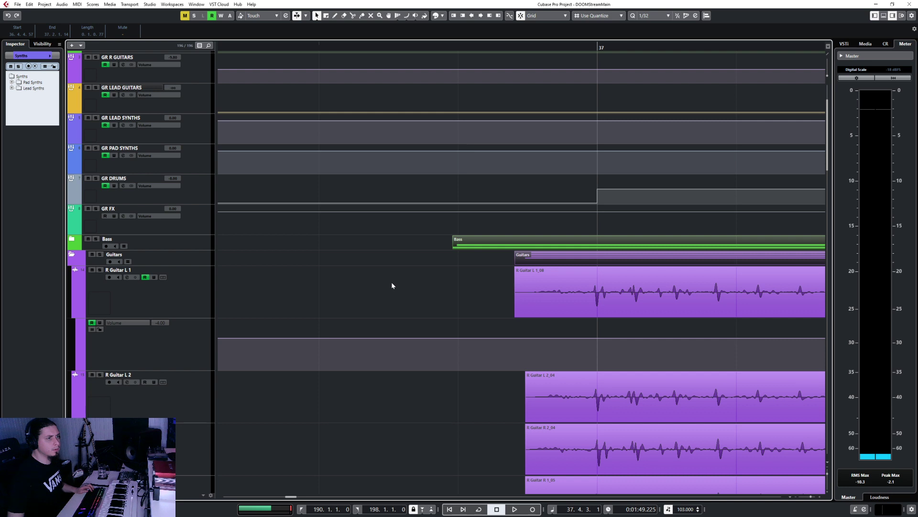
{"action": "scroll", "coordinate": [393, 285], "scroll_direction": "down", "scroll_amount": 2}
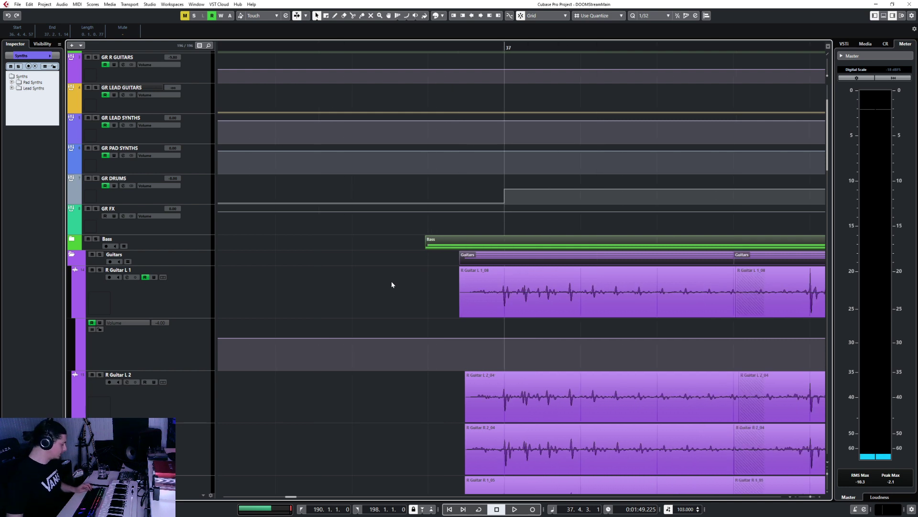
{"action": "scroll", "coordinate": [391, 285], "scroll_direction": "down", "scroll_amount": 4}
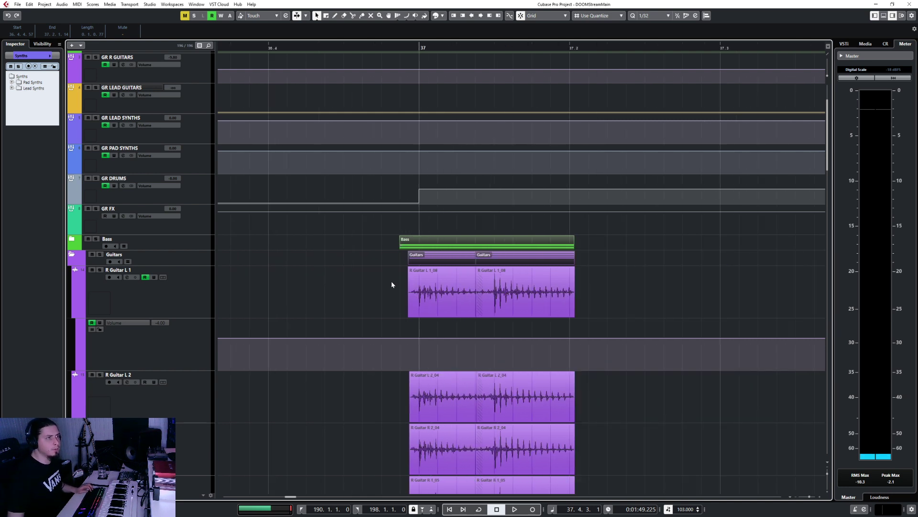
{"action": "left_click", "coordinate": [29, 4]}
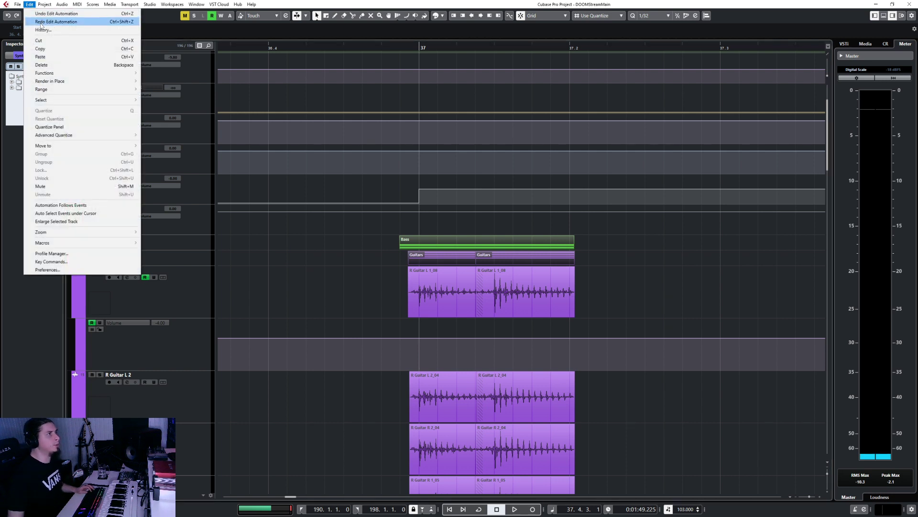
{"action": "left_click", "coordinate": [41, 23]}
{"action": "left_click", "coordinate": [30, 5]}
{"action": "left_click", "coordinate": [578, 294]}
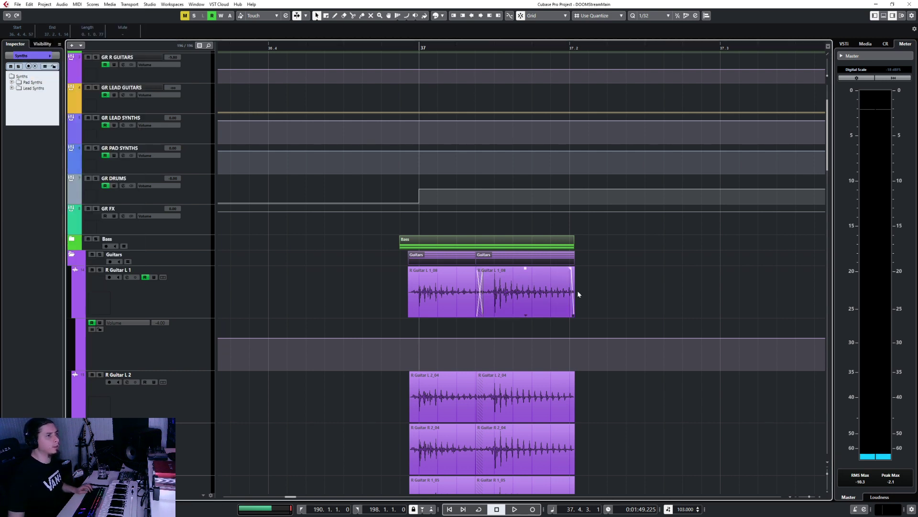
{"action": "left_click", "coordinate": [656, 274]}
Look through the guitar and bass parts to the end of the project and listen to the final riff from around bar 293
{"action": "scroll", "coordinate": [650, 299], "scroll_direction": "down", "scroll_amount": 6}
{"action": "scroll", "coordinate": [650, 298], "scroll_direction": "right", "scroll_amount": 3}
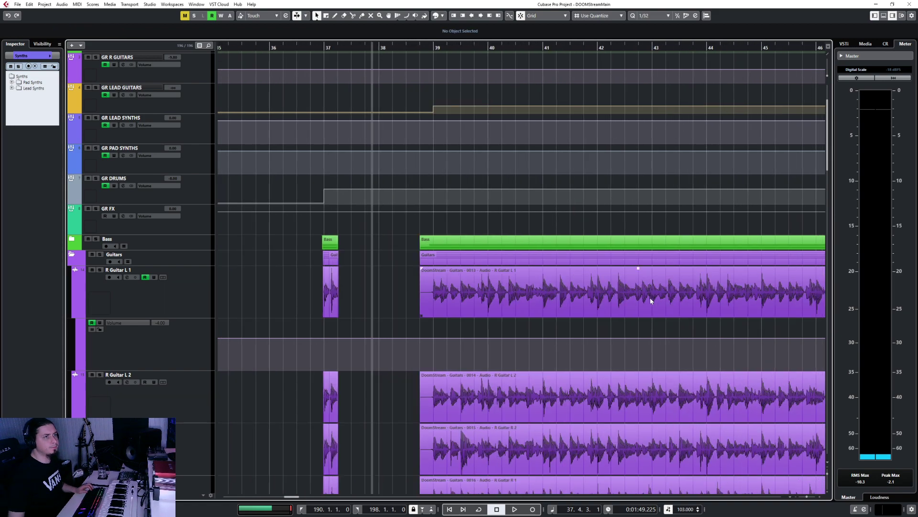
{"action": "scroll", "coordinate": [650, 298], "scroll_direction": "right", "scroll_amount": 10}
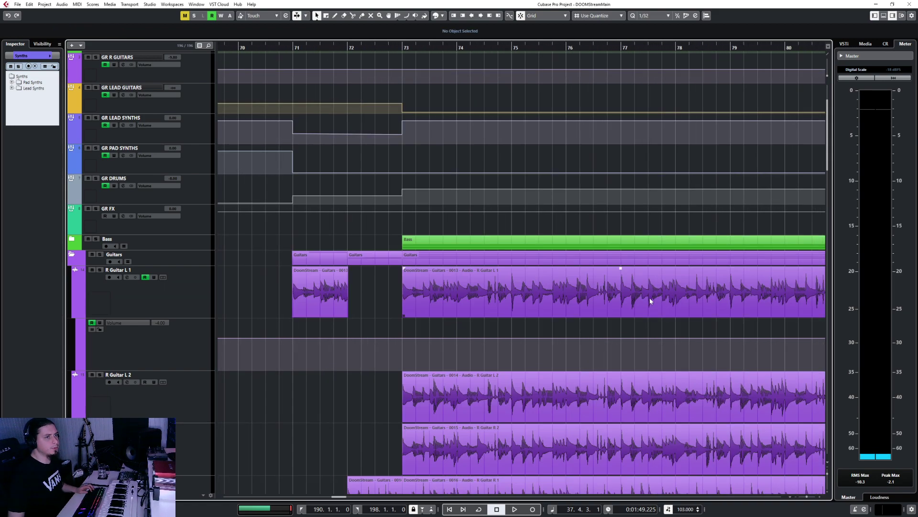
{"action": "scroll", "coordinate": [650, 298], "scroll_direction": "right", "scroll_amount": 4}
{"action": "scroll", "coordinate": [650, 298], "scroll_direction": "up", "scroll_amount": 3}
{"action": "scroll", "coordinate": [649, 297], "scroll_direction": "down", "scroll_amount": 6}
{"action": "scroll", "coordinate": [649, 297], "scroll_direction": "right", "scroll_amount": 5}
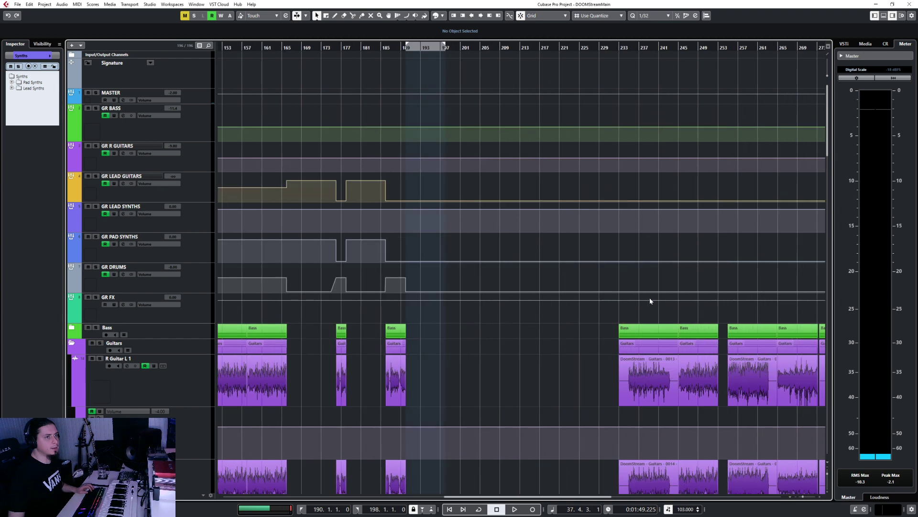
{"action": "scroll", "coordinate": [650, 297], "scroll_direction": "right", "scroll_amount": 5}
{"action": "scroll", "coordinate": [699, 372], "scroll_direction": "up", "scroll_amount": 4}
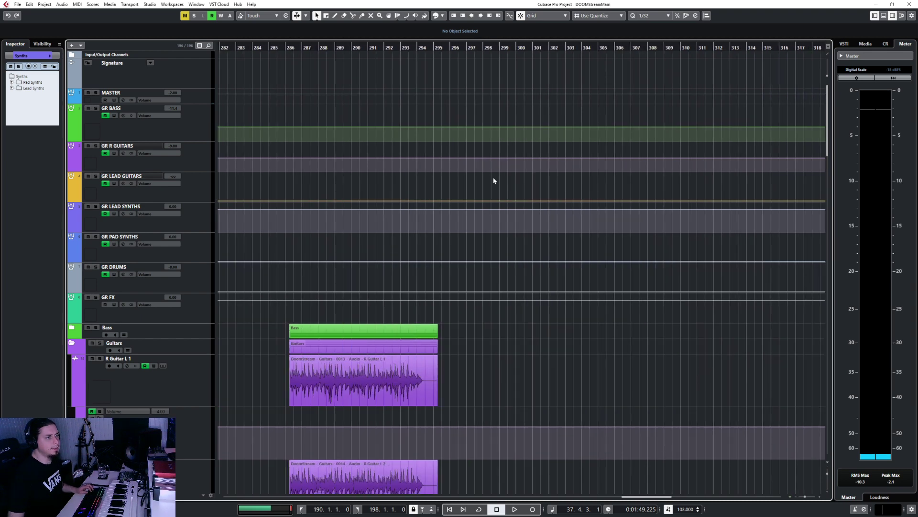
{"action": "left_click", "coordinate": [410, 47]}
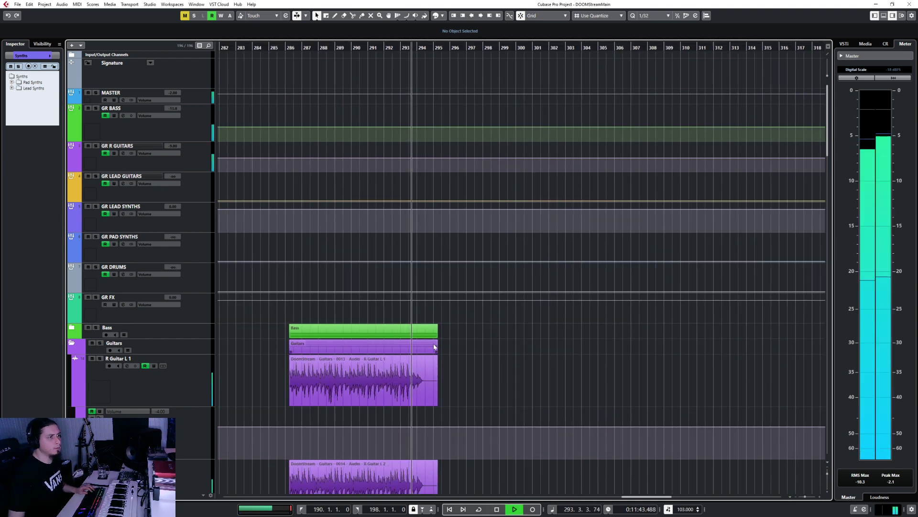
{"action": "scroll", "coordinate": [436, 344], "scroll_direction": "up", "scroll_amount": 3}
{"action": "key", "text": "space"}
Look back through the guitar and bass parts from the project's end to bar 190, and listen to the transition leading into bar 190
{"action": "scroll", "coordinate": [436, 344], "scroll_direction": "down", "scroll_amount": 4}
{"action": "scroll", "coordinate": [436, 344], "scroll_direction": "down", "scroll_amount": 1}
{"action": "scroll", "coordinate": [436, 344], "scroll_direction": "left", "scroll_amount": 5}
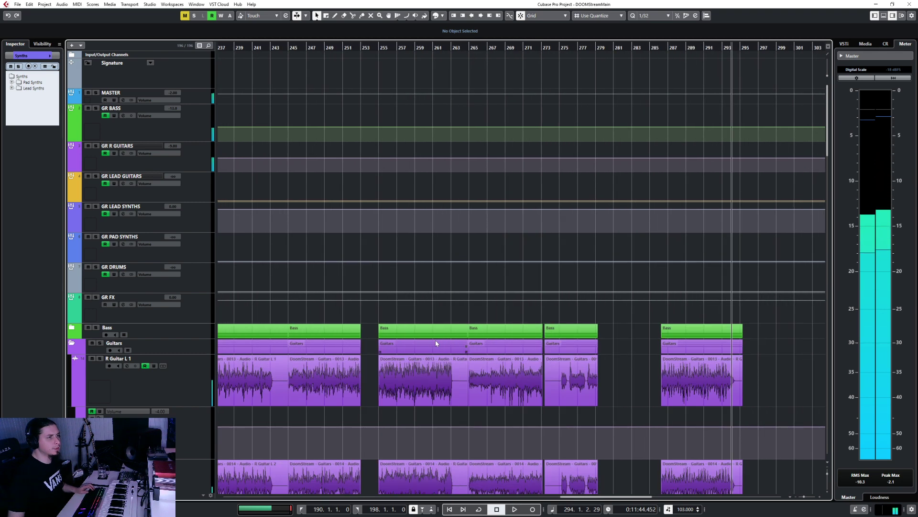
{"action": "scroll", "coordinate": [532, 321], "scroll_direction": "right", "scroll_amount": 5}
{"action": "scroll", "coordinate": [331, 375], "scroll_direction": "left", "scroll_amount": 5}
{"action": "scroll", "coordinate": [331, 375], "scroll_direction": "left", "scroll_amount": 8}
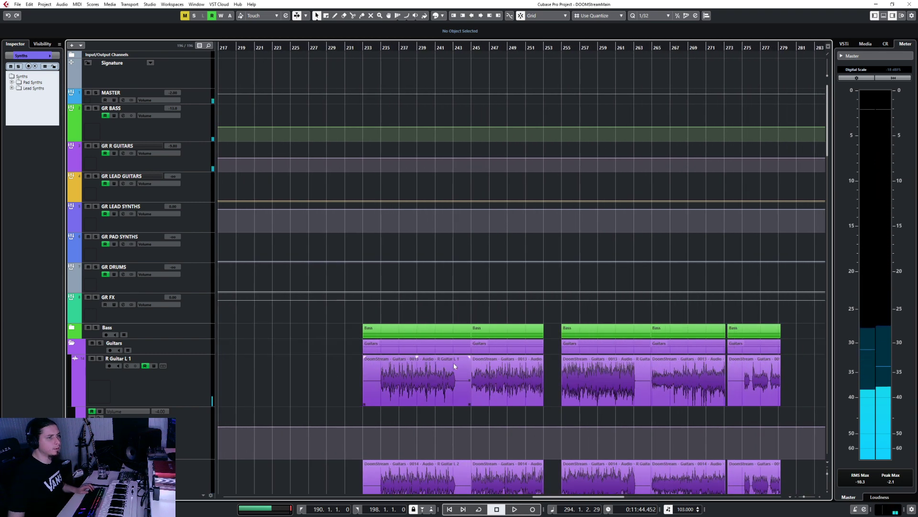
{"action": "scroll", "coordinate": [459, 362], "scroll_direction": "up", "scroll_amount": 8}
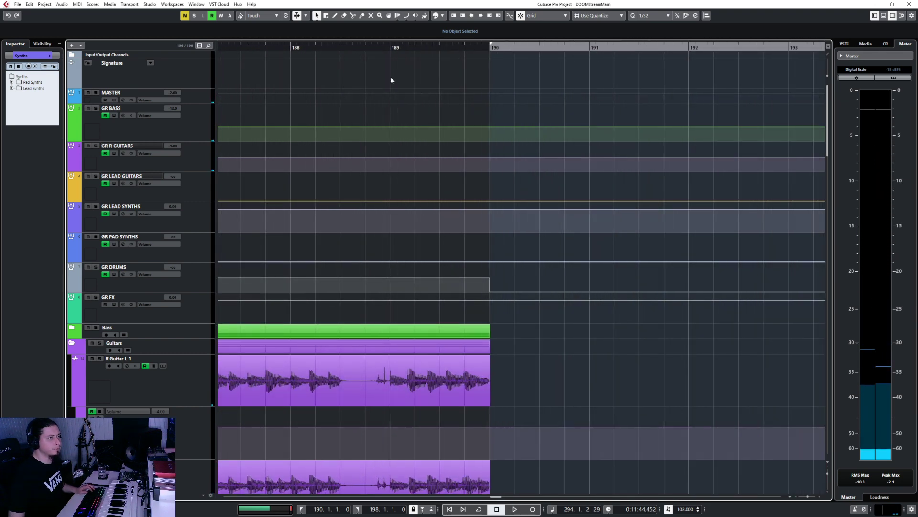
{"action": "left_click", "coordinate": [340, 48]}
{"action": "key", "text": "space"}
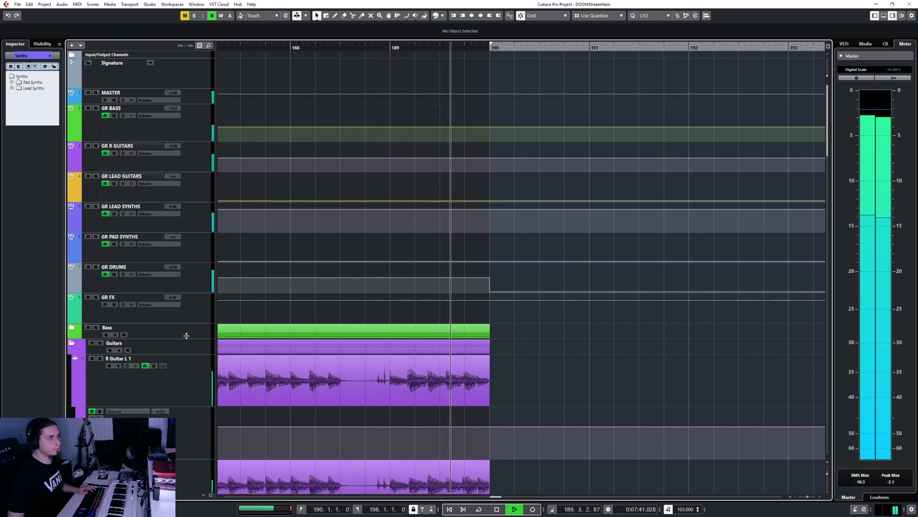
Paste the copied bass and guitar parts starting from the Bass track at 189.4.4.0, and shift them forward by one 1/32 grid step
{"action": "left_click", "coordinate": [390, 335]}
{"action": "key", "text": "space"}
{"action": "scroll", "coordinate": [502, 337], "scroll_direction": "up", "scroll_amount": 5}
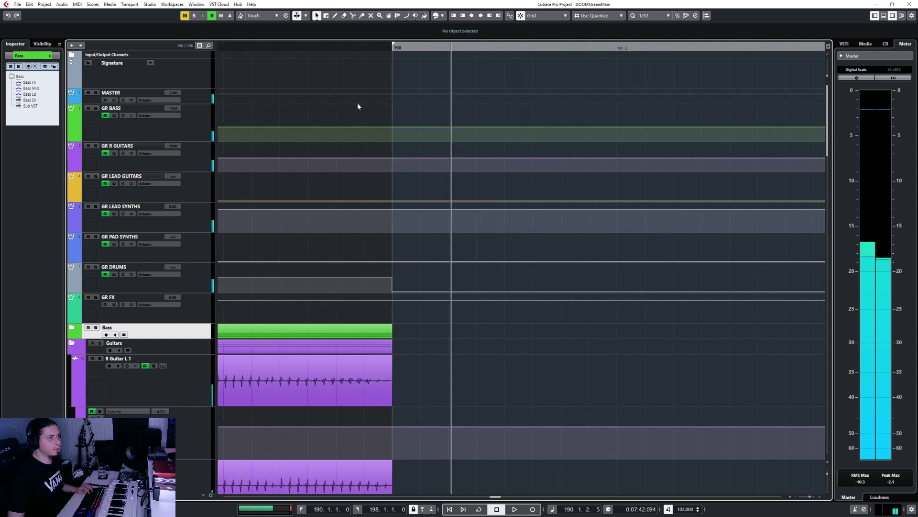
{"action": "left_click", "coordinate": [362, 48]}
{"action": "left_click", "coordinate": [336, 47]}
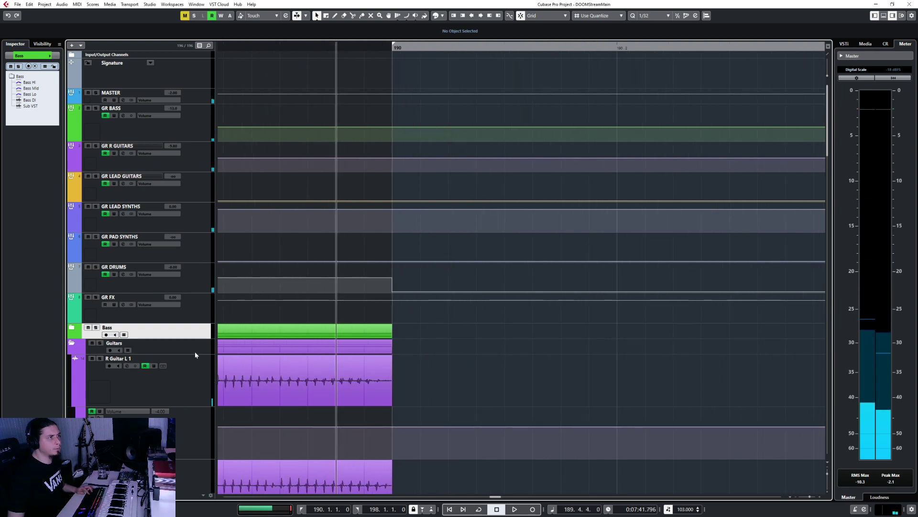
{"action": "key", "text": "ctrl+v"}
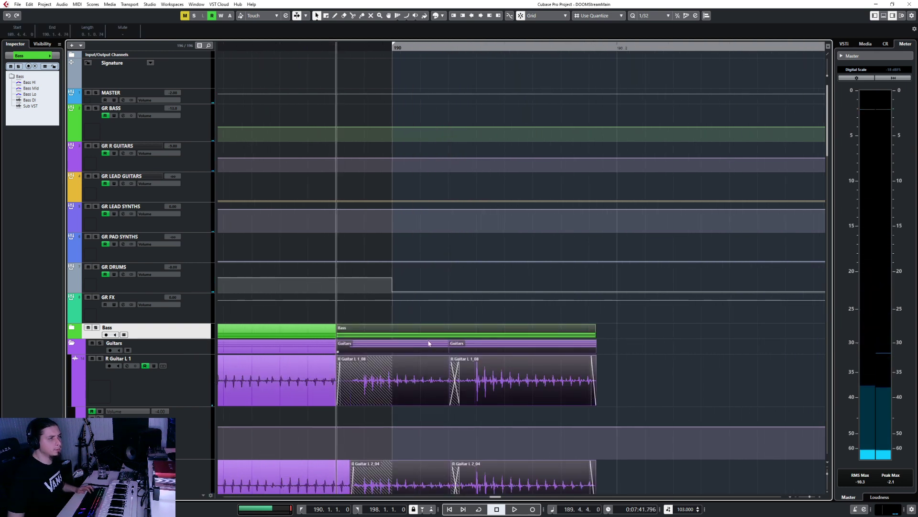
{"action": "left_click_drag", "start_coordinate": [401, 334], "coordinate": [421, 334]}
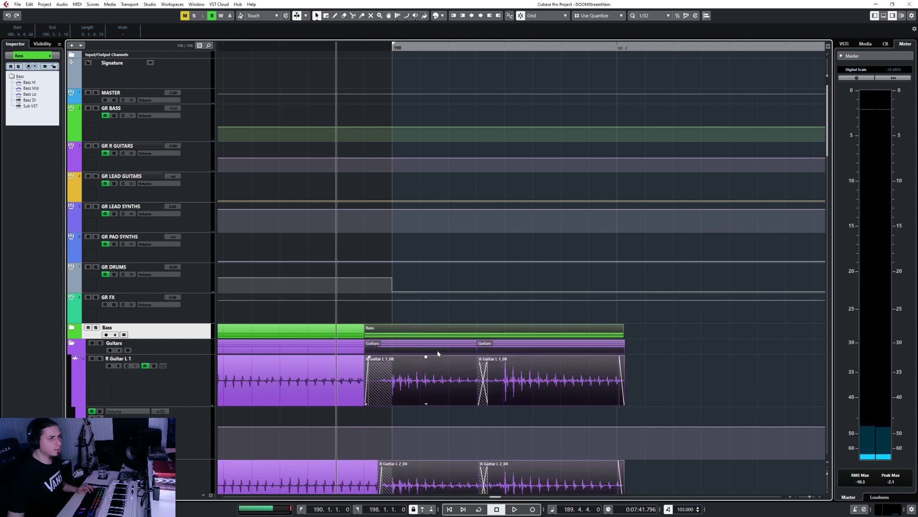
Expand the Bass folder and trim the start of the pasted Bass DI and Sub VST events to bar 190
{"action": "left_click", "coordinate": [72, 327]}
{"action": "scroll", "coordinate": [507, 328], "scroll_direction": "down", "scroll_amount": 2}
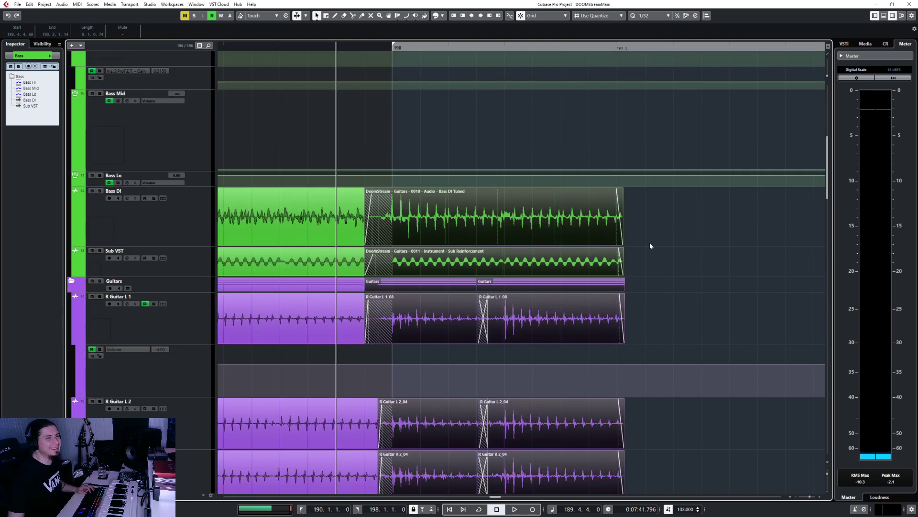
{"action": "left_click", "coordinate": [378, 222]}
{"action": "left_click", "coordinate": [389, 254]}
{"action": "left_click", "coordinate": [375, 223]}
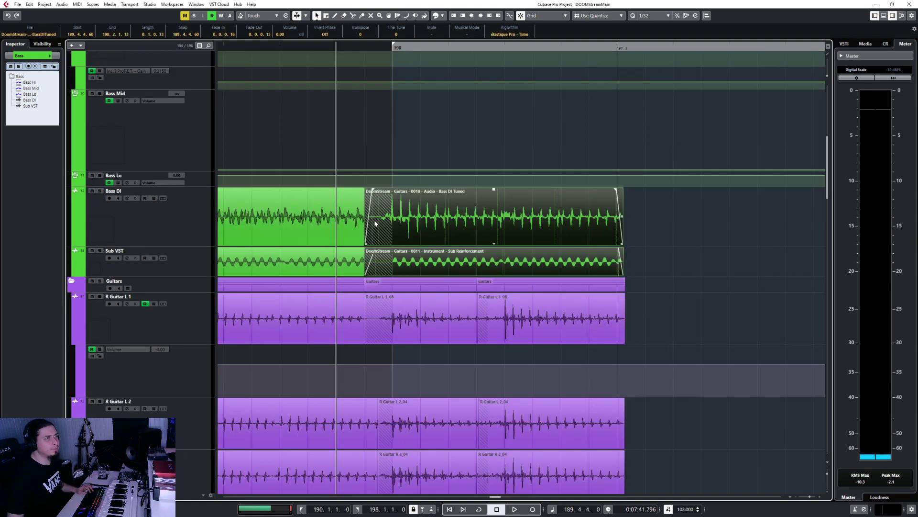
{"action": "left_click_drag", "start_coordinate": [365, 275], "coordinate": [393, 275]}
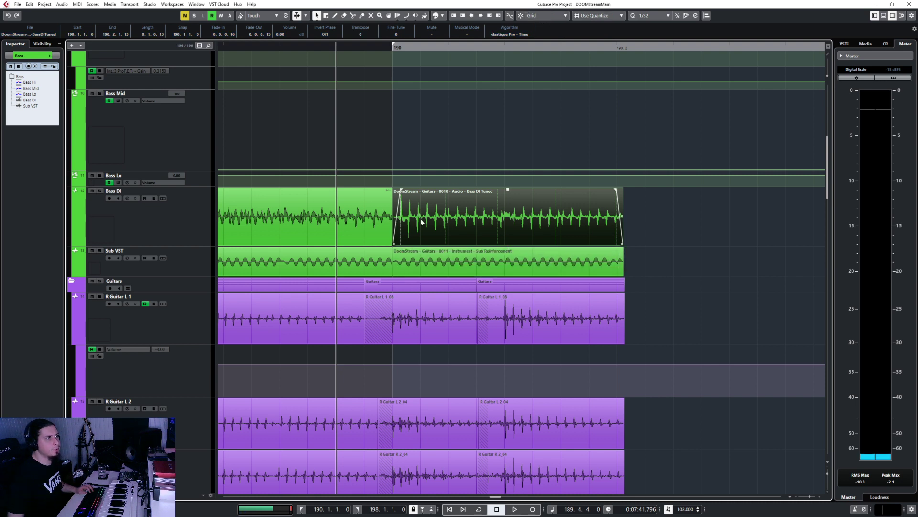
Extend the starts of the last Bass DI and Sub VST events slightly before bar 190 and crossfade them with the preceding events
{"action": "left_click_drag", "start_coordinate": [393, 273], "coordinate": [387, 273]}
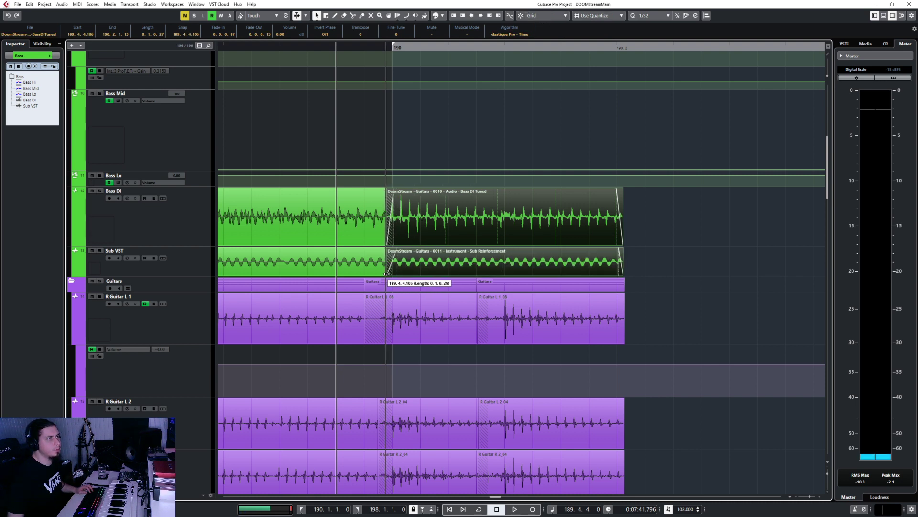
{"action": "left_click", "coordinate": [364, 271]}
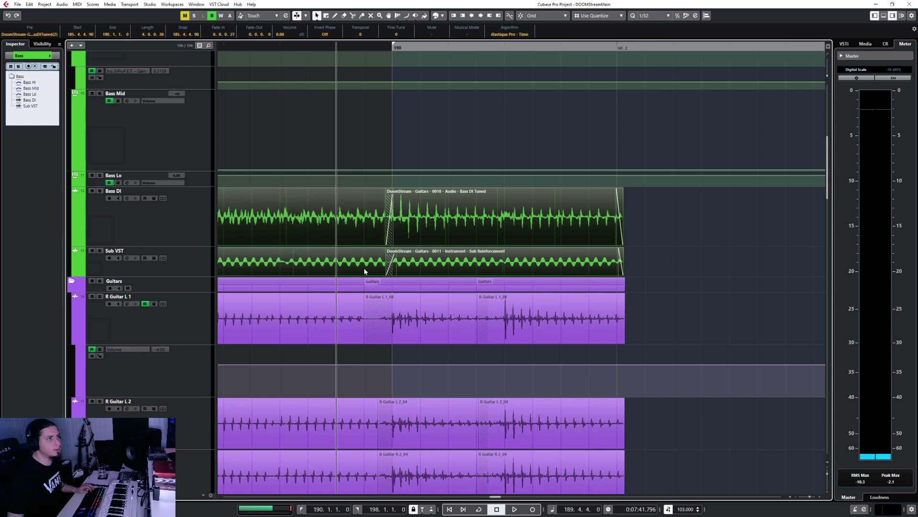
{"action": "key", "text": "x"}
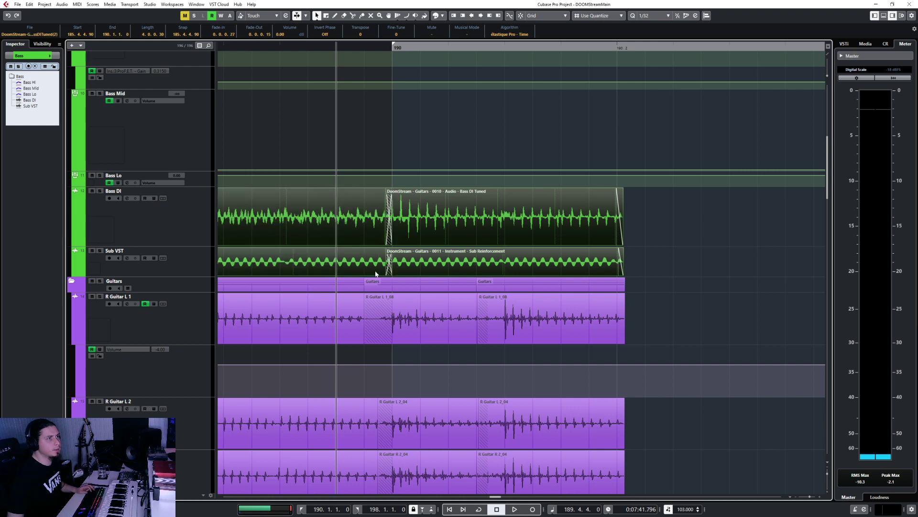
{"action": "left_click", "coordinate": [268, 47]}
Try to extend the start of the R Guitar L 2 event at bar 190 to line up with the R Guitar L 1 event
{"action": "left_click", "coordinate": [374, 337]}
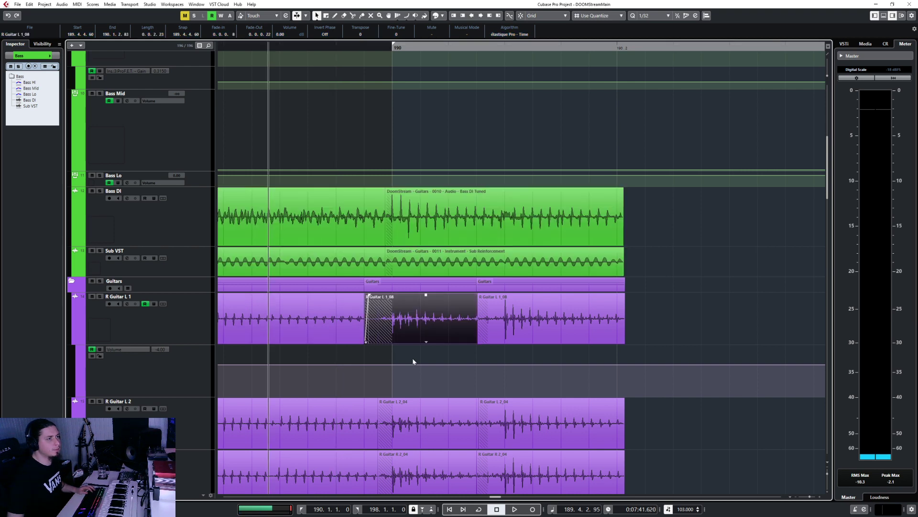
{"action": "scroll", "coordinate": [411, 353], "scroll_direction": "down", "scroll_amount": 5}
{"action": "scroll", "coordinate": [411, 352], "scroll_direction": "up", "scroll_amount": 3}
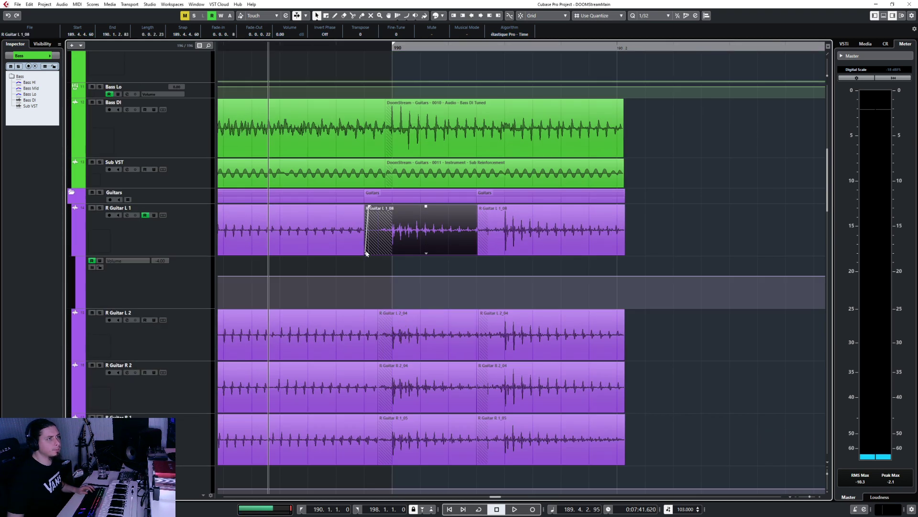
{"action": "left_click", "coordinate": [393, 347]}
{"action": "left_click_drag", "start_coordinate": [379, 356], "coordinate": [368, 359]}
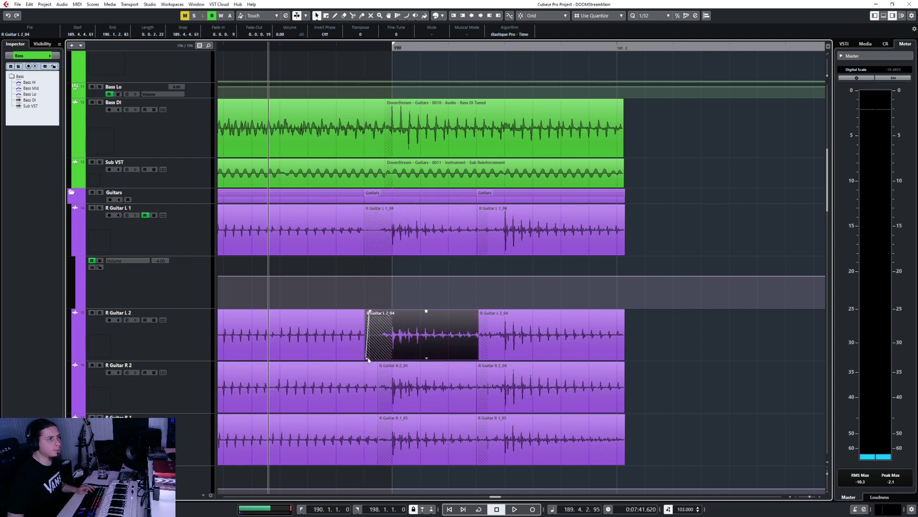
{"action": "key", "text": "ctrl+z"}
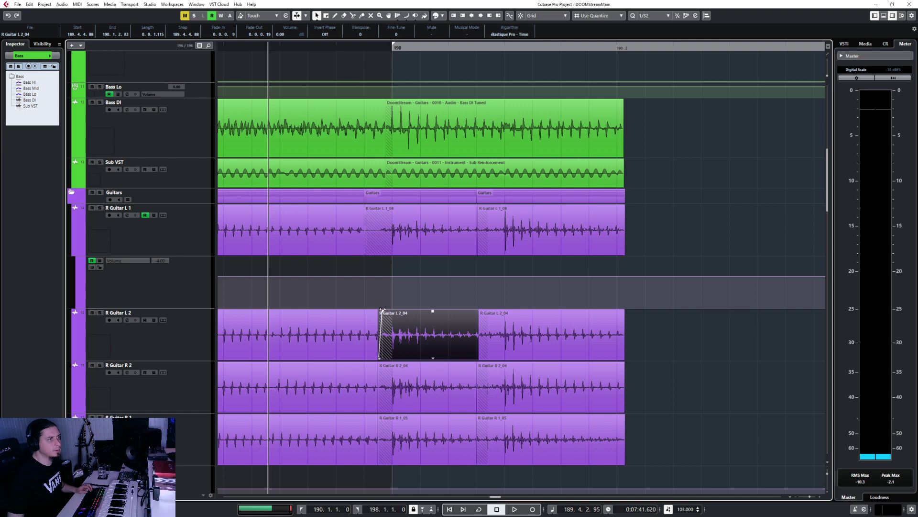
Remove the fade-ins at the starts of the R Guitar L 2, R Guitar R 2 and R Guitar R 1 events around bar 190
{"action": "left_click_drag", "start_coordinate": [382, 310], "coordinate": [330, 314]}
{"action": "left_click", "coordinate": [382, 396]}
{"action": "left_click_drag", "start_coordinate": [383, 364], "coordinate": [331, 363]}
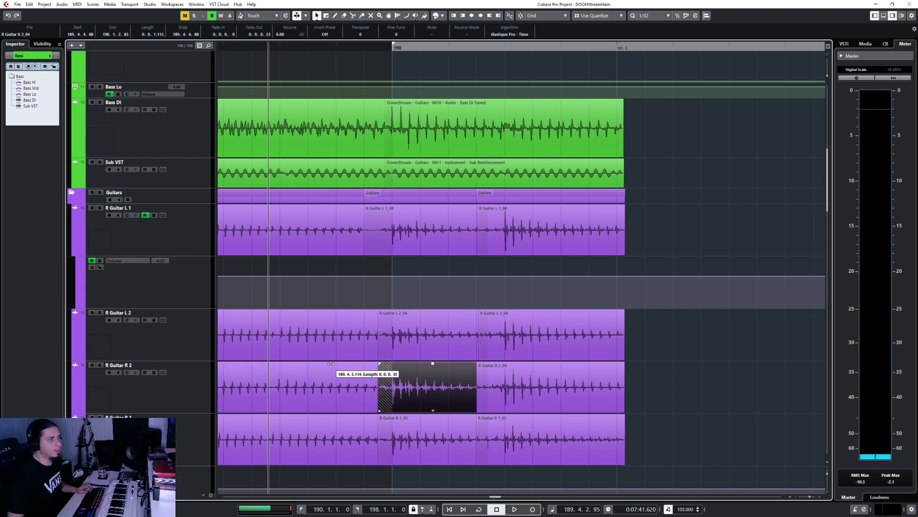
{"action": "left_click", "coordinate": [390, 446]}
Trim the start of the R Guitar L 1 event so it begins closer to bar 190
{"action": "left_click", "coordinate": [379, 238]}
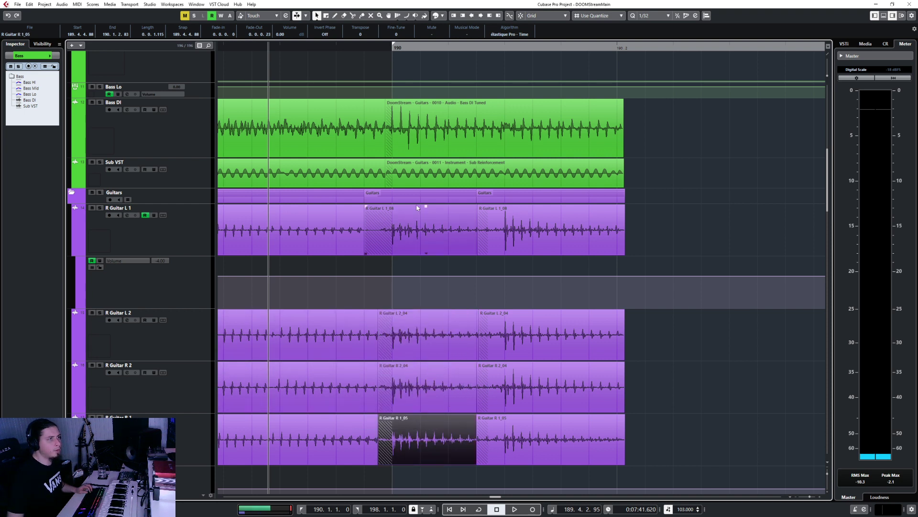
{"action": "mouse_move", "coordinate": [366, 253]}
{"action": "left_mouse_down"}
{"action": "mouse_move", "coordinate": [396, 253]}
{"action": "mouse_move", "coordinate": [382, 253]}
{"action": "left_mouse_up"}
{"action": "left_click", "coordinate": [388, 247]}
{"action": "left_click", "coordinate": [409, 247]}
{"action": "left_click", "coordinate": [367, 245], "text": "shift"}
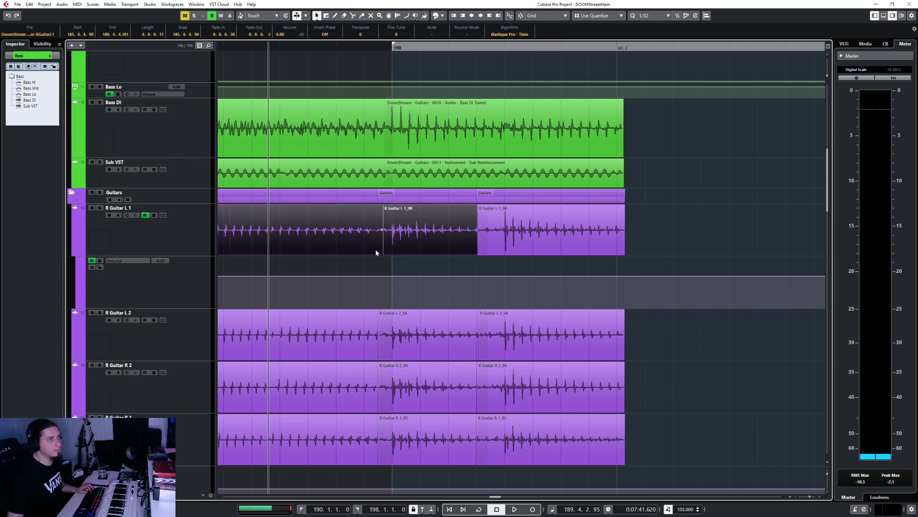
Extend the end of the preceding R Guitar L 1 event over the trimmed event and crossfade the two
{"action": "left_click", "coordinate": [400, 248]}
{"action": "left_click", "coordinate": [381, 247]}
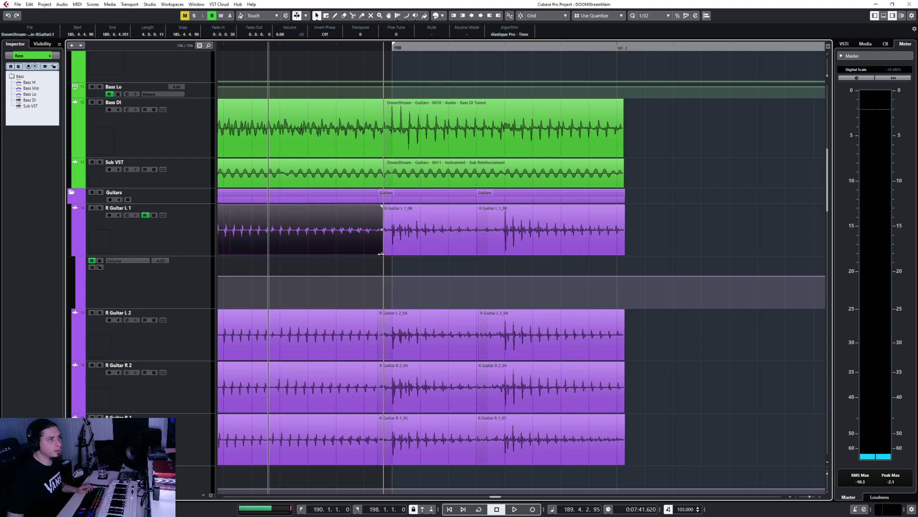
{"action": "left_click_drag", "start_coordinate": [381, 254], "coordinate": [388, 254]}
{"action": "left_click", "coordinate": [398, 250], "text": "shift"}
{"action": "key", "text": "x"}
Trim the starts of the R Guitar L 2, R Guitar R 2 and R Guitar R 1 events together to just before bar 190
{"action": "left_click", "coordinate": [400, 350]}
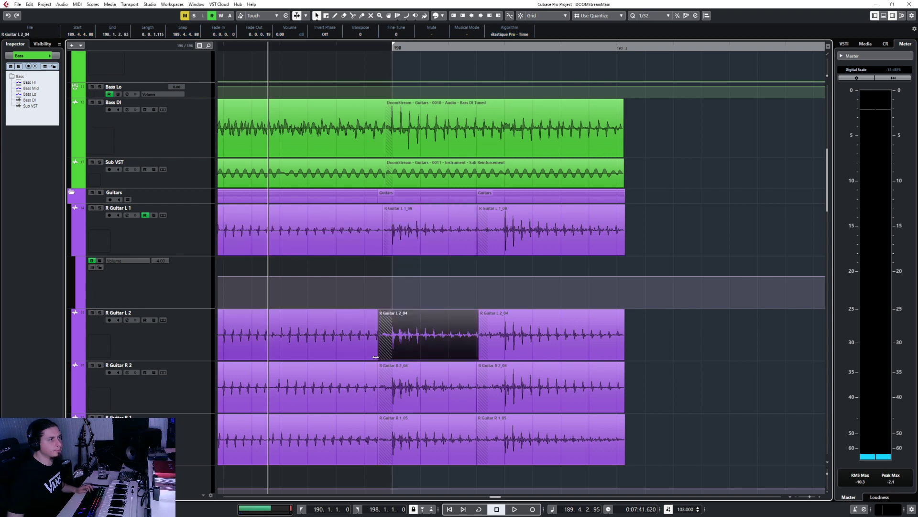
{"action": "left_click", "coordinate": [375, 357]}
{"action": "left_click", "coordinate": [394, 353]}
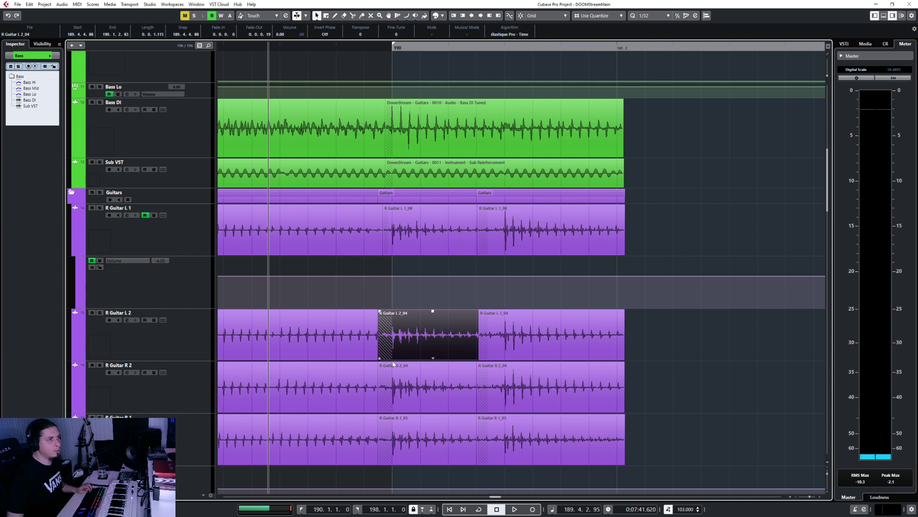
{"action": "left_click", "coordinate": [390, 378], "text": "shift"}
{"action": "left_click", "coordinate": [394, 437], "text": "shift"}
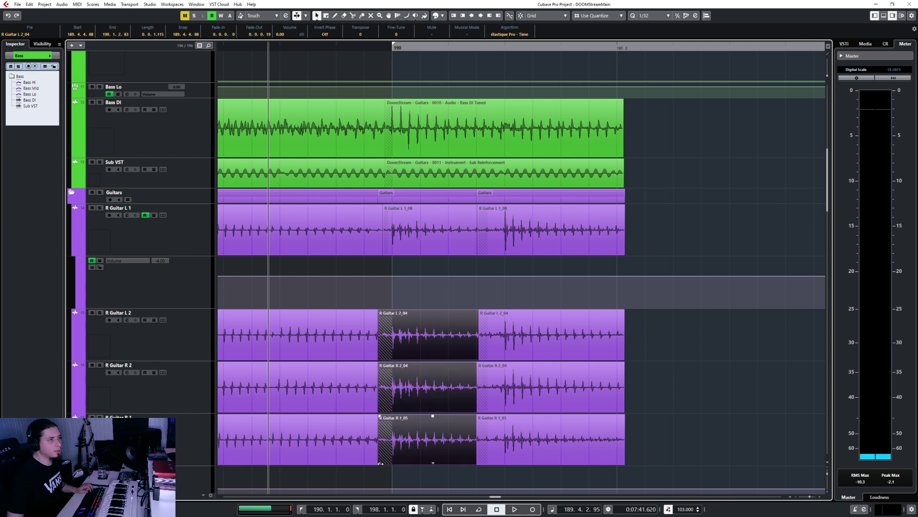
{"action": "left_click_drag", "start_coordinate": [380, 463], "coordinate": [410, 463]}
{"action": "left_click_drag", "start_coordinate": [393, 337], "coordinate": [385, 463]}
{"action": "left_click_drag", "start_coordinate": [398, 348], "coordinate": [388, 463]}
Crossfade the trimmed R Guitar L 2, R Guitar R 2 and R Guitar R 1 events with their preceding events
{"action": "left_click", "coordinate": [354, 342]}
{"action": "left_click", "coordinate": [350, 385], "text": "shift"}
{"action": "left_click", "coordinate": [348, 441], "text": "shift"}
{"action": "left_click", "coordinate": [399, 349], "text": "shift"}
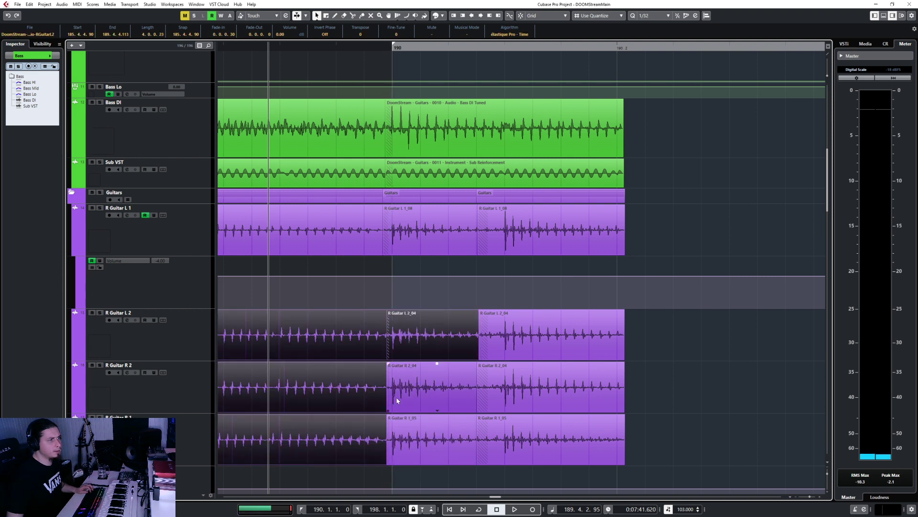
{"action": "left_click", "coordinate": [397, 401], "text": "shift"}
{"action": "left_click", "coordinate": [402, 417], "text": "shift"}
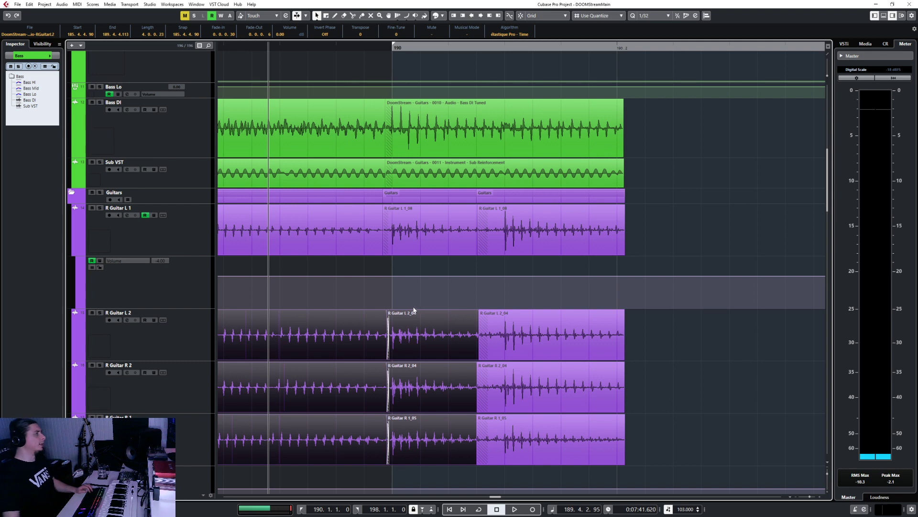
Play back the crossfaded bass and guitar transition starting just before bar 190
{"action": "scroll", "coordinate": [414, 310], "scroll_direction": "down", "scroll_amount": 4}
{"action": "left_click", "coordinate": [344, 46]}
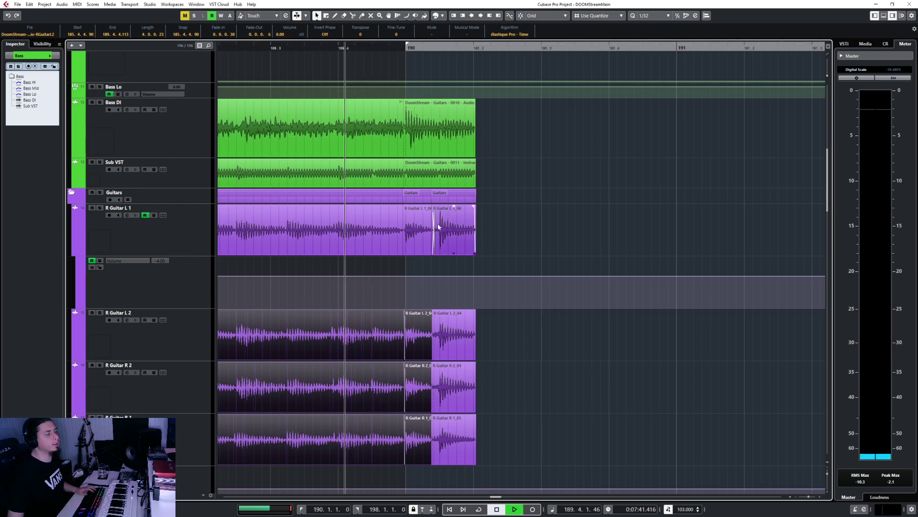
{"action": "key", "text": "space"}
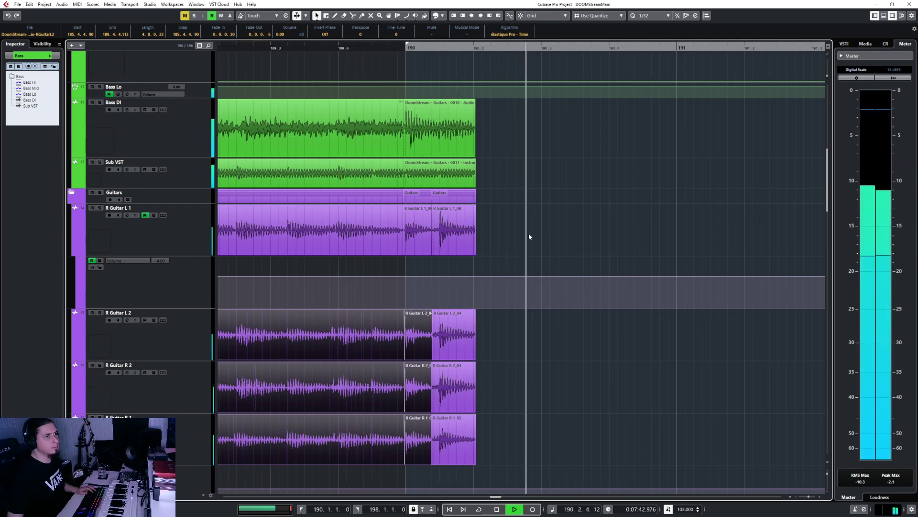
{"action": "scroll", "coordinate": [529, 233], "scroll_direction": "down", "scroll_amount": 5}
{"action": "scroll", "coordinate": [528, 234], "scroll_direction": "up", "scroll_amount": 6}
{"action": "key", "text": "space"}
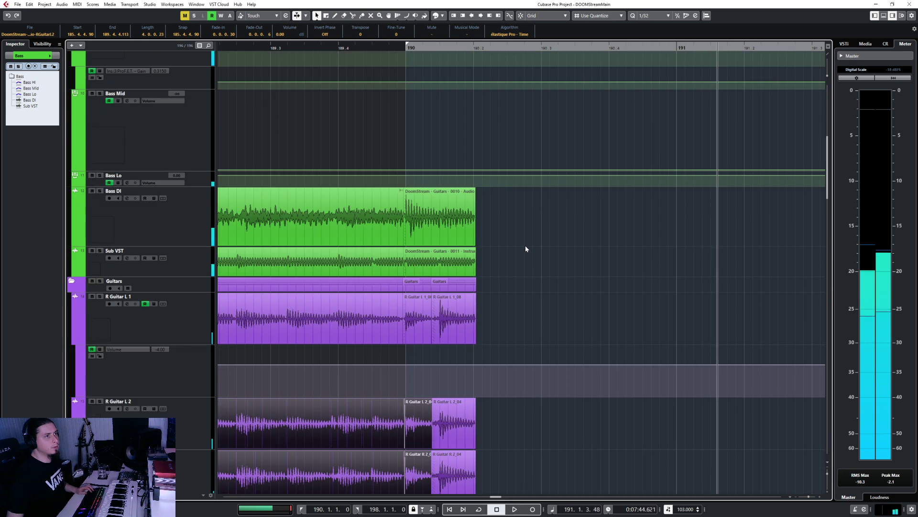
Try to extend the end of the last Bass DI event towards bar 191
{"action": "left_click", "coordinate": [473, 241]}
{"action": "left_click_drag", "start_coordinate": [475, 245], "coordinate": [649, 237]}
{"action": "key", "text": "ctrl+z"}
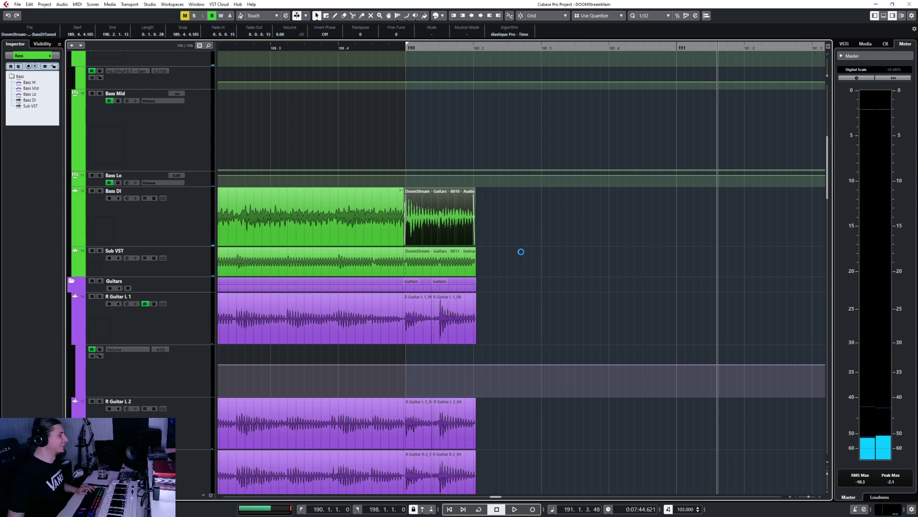
Expand the Drums folder, select the GGD MIDI part ending at bar 190, and set the quantize grid to 1/8
{"action": "scroll", "coordinate": [521, 251], "scroll_direction": "down", "scroll_amount": 15}
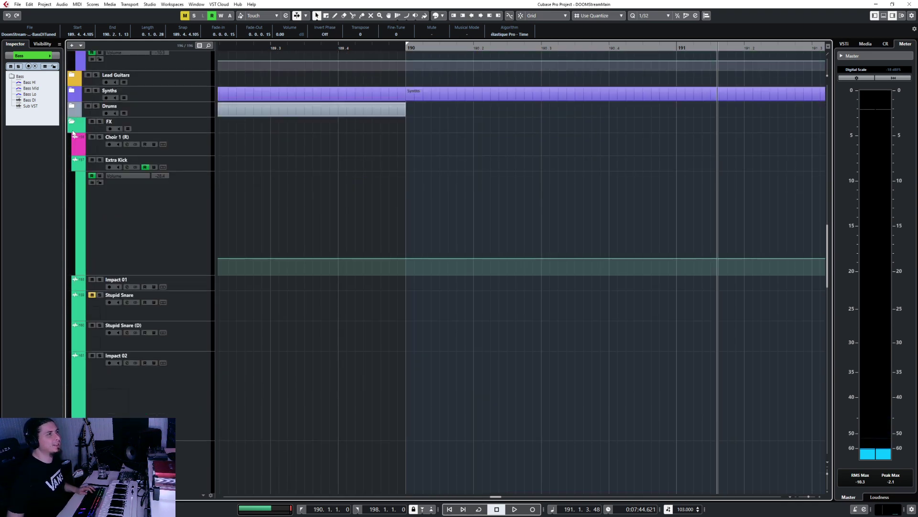
{"action": "scroll", "coordinate": [78, 151], "scroll_direction": "up", "scroll_amount": 5}
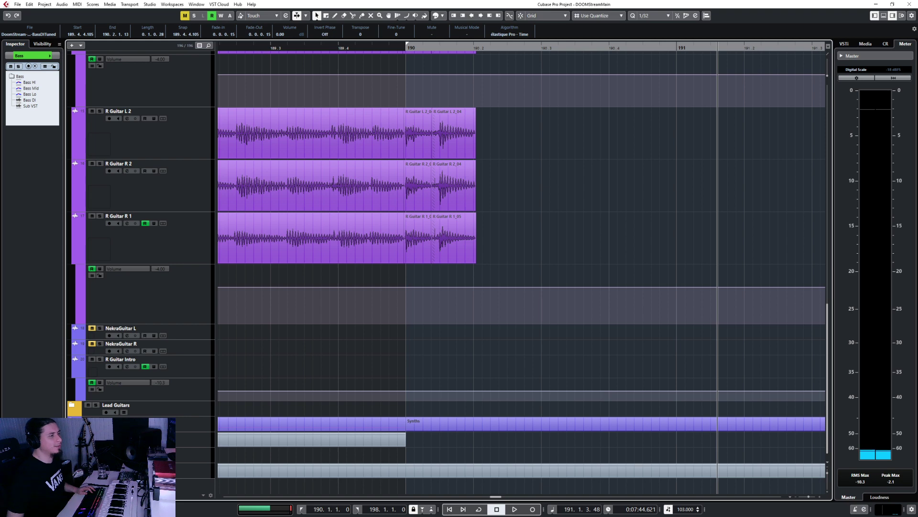
{"action": "scroll", "coordinate": [465, 327], "scroll_direction": "down", "scroll_amount": 2}
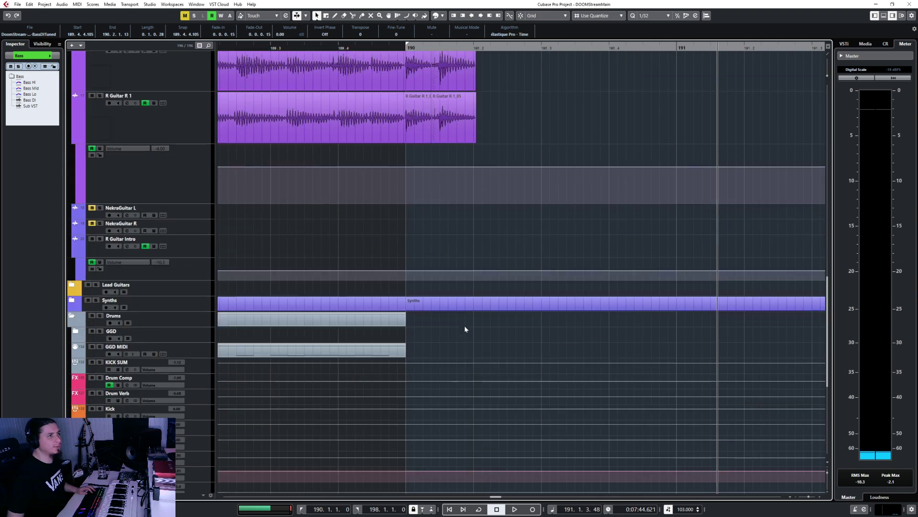
{"action": "left_click", "coordinate": [377, 353]}
{"action": "left_click", "coordinate": [654, 16]}
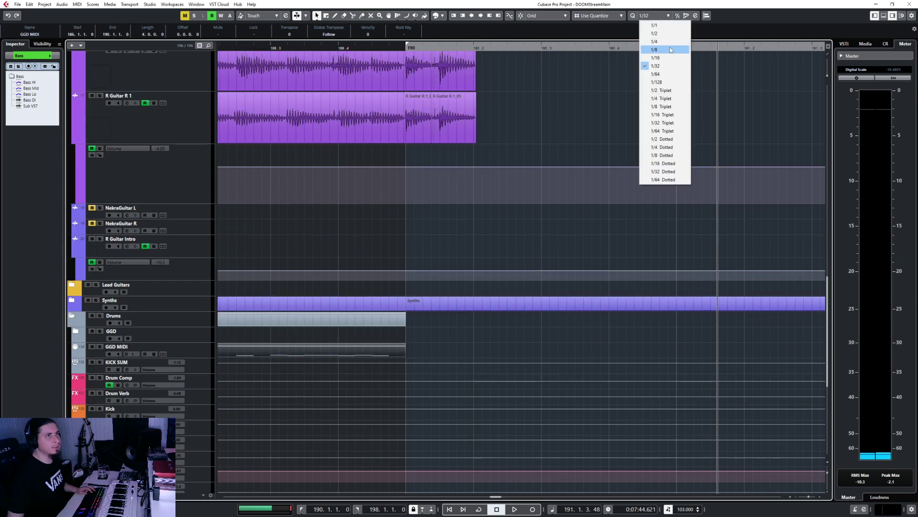
{"action": "left_click", "coordinate": [669, 49]}
Play the transition, open the GGD MIDI part for note editing, and extend the part's end to bar 191
{"action": "key", "text": "space"}
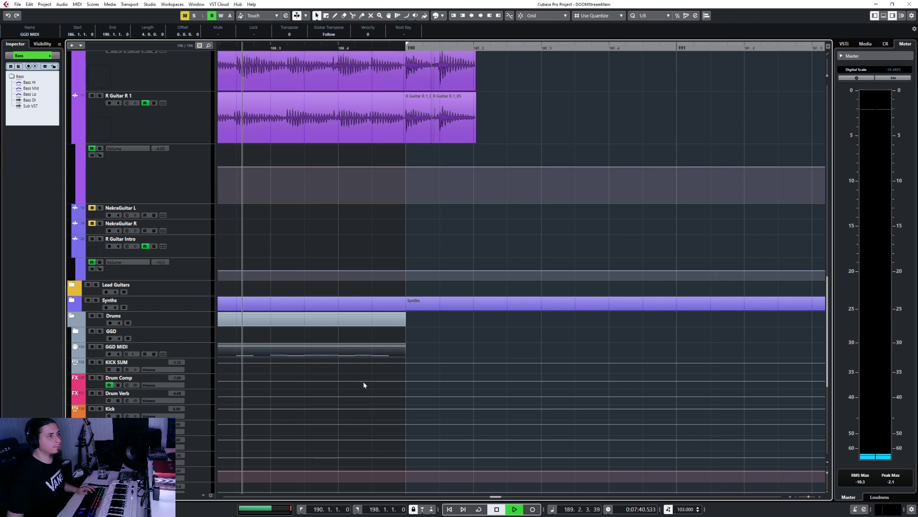
{"action": "double_click", "coordinate": [342, 355]}
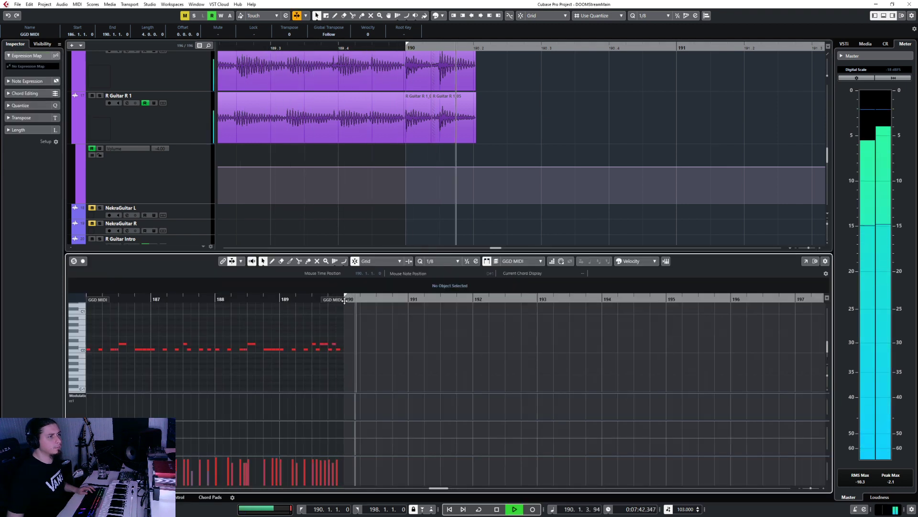
{"action": "left_click_drag", "start_coordinate": [345, 300], "coordinate": [409, 322]}
{"action": "key", "text": "space"}
{"action": "scroll", "coordinate": [352, 355], "scroll_direction": "up", "scroll_amount": 2}
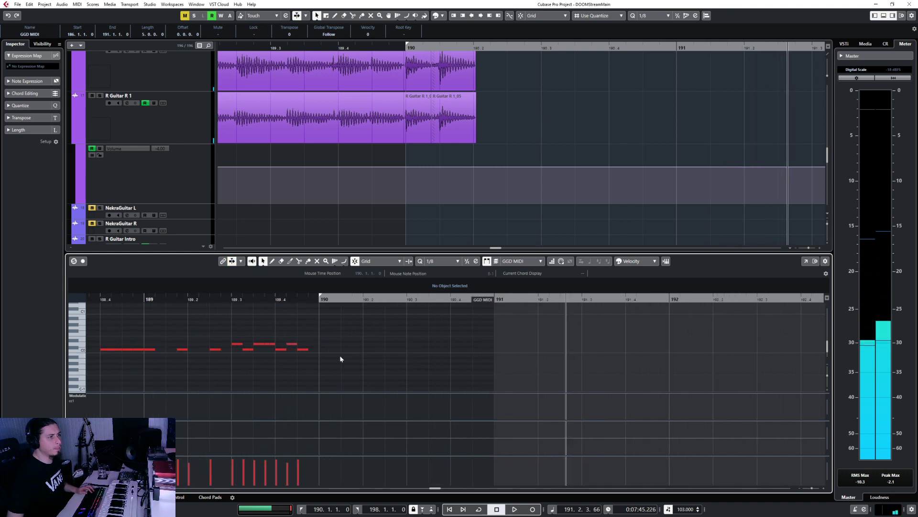
Draw two consecutive 1/8 notes at 190.1.1 and 190.1.3 on the row of the lower existing drum notes
{"action": "key", "text": "8"}
{"action": "left_click", "coordinate": [328, 349]}
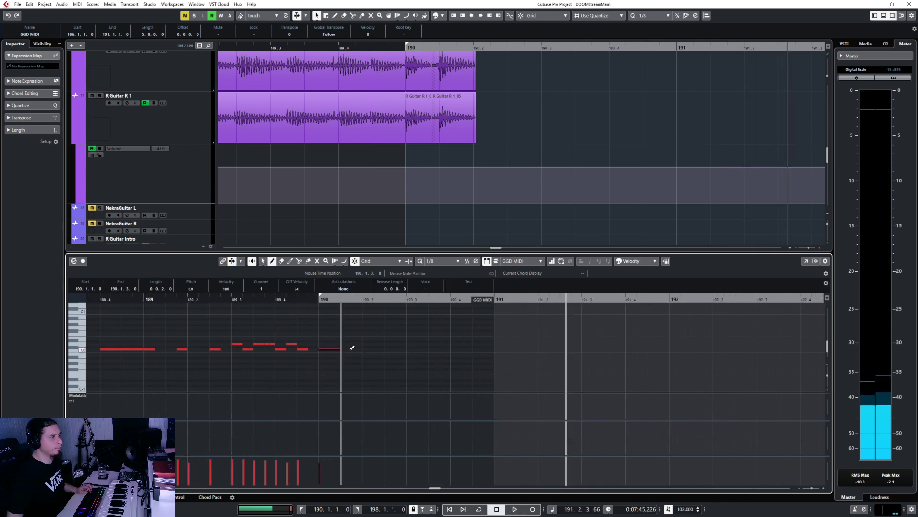
{"action": "left_click", "coordinate": [354, 349]}
{"action": "scroll", "coordinate": [337, 338], "scroll_direction": "up", "scroll_amount": 2}
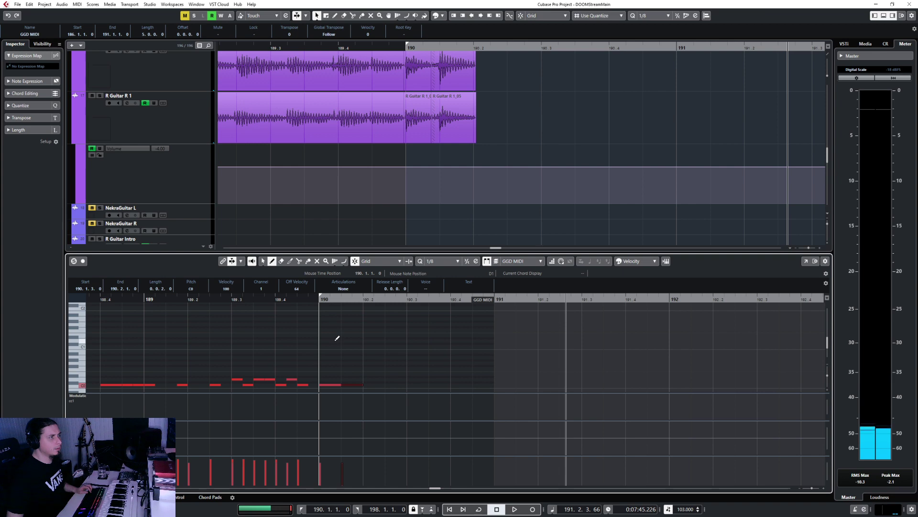
{"action": "scroll", "coordinate": [337, 338], "scroll_direction": "up", "scroll_amount": 2}
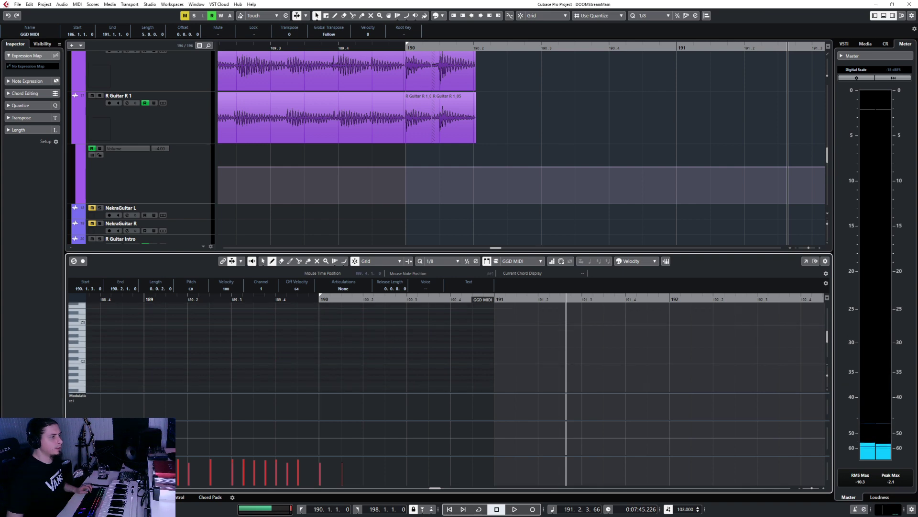
Close the note editor and delete the lower GR DRUMS volume automation point at bar 190
{"action": "left_click", "coordinate": [70, 497]}
{"action": "scroll", "coordinate": [522, 357], "scroll_direction": "up", "scroll_amount": 10}
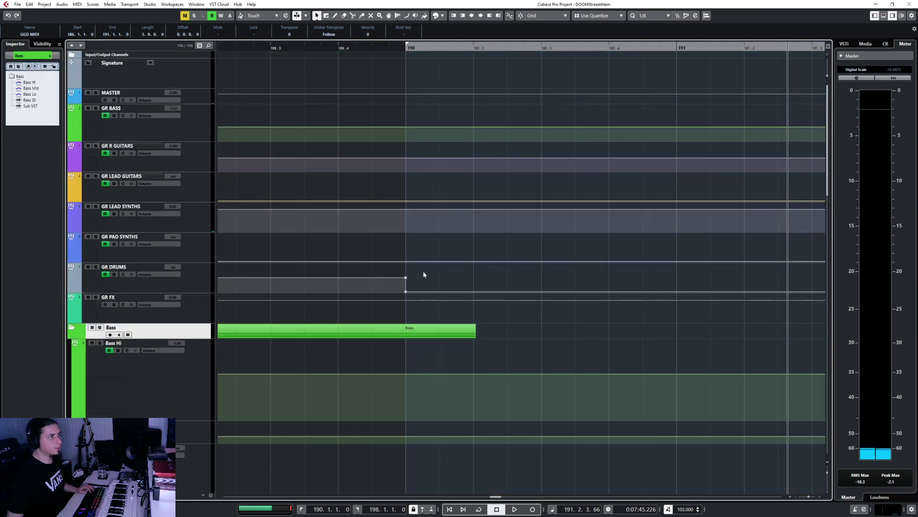
{"action": "left_click_drag", "start_coordinate": [401, 290], "coordinate": [419, 299]}
{"action": "key", "text": "Delete"}
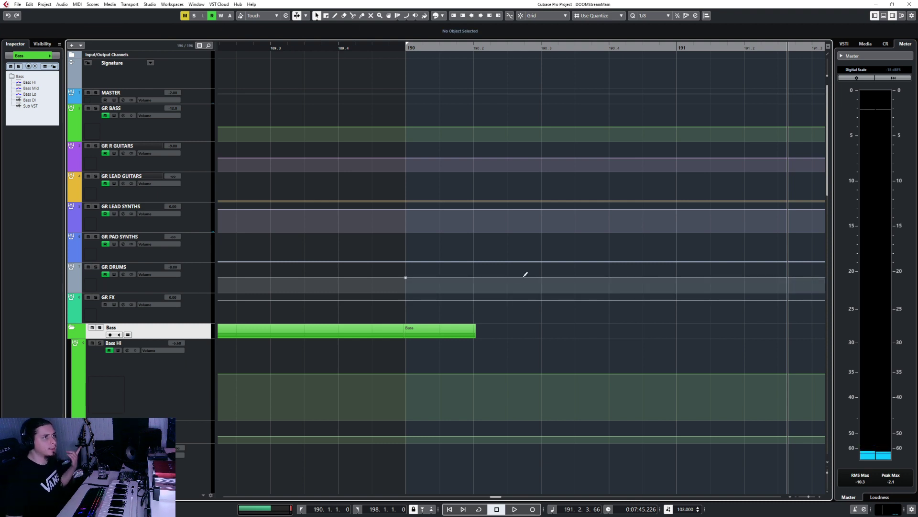
{"action": "scroll", "coordinate": [538, 354], "scroll_direction": "down", "scroll_amount": 6}
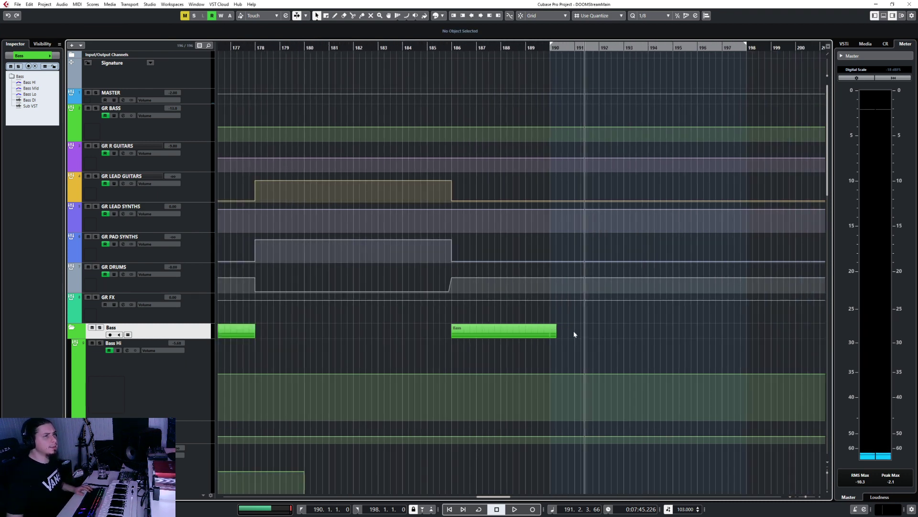
{"action": "scroll", "coordinate": [575, 333], "scroll_direction": "down", "scroll_amount": 3}
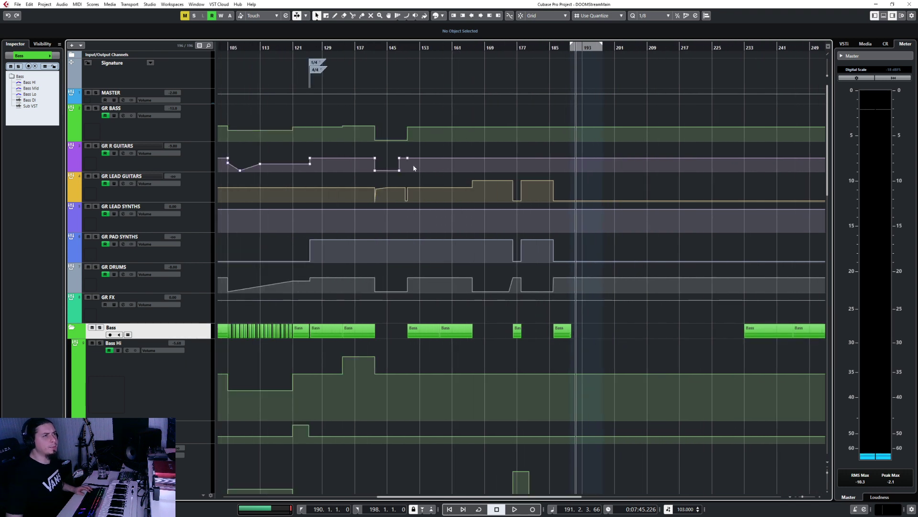
{"action": "scroll", "coordinate": [512, 363], "scroll_direction": "left", "scroll_amount": 10}
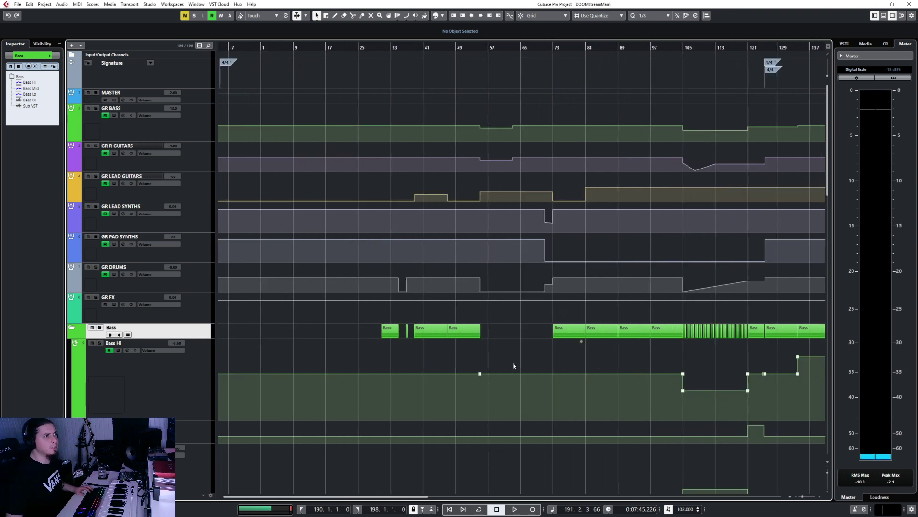
Check the GR BASS volume automation points at bars 63 and 150 and play the section around bar 63
{"action": "left_click", "coordinate": [512, 159]}
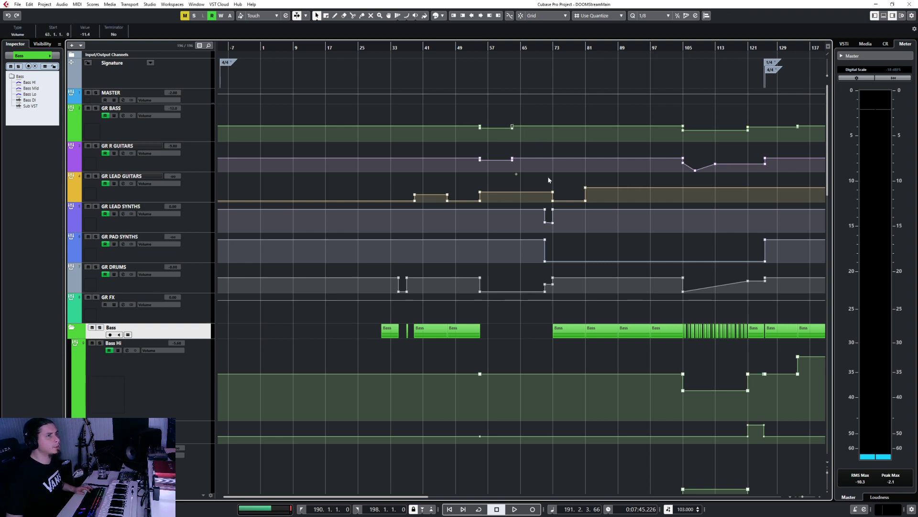
{"action": "scroll", "coordinate": [549, 180], "scroll_direction": "right", "scroll_amount": 6}
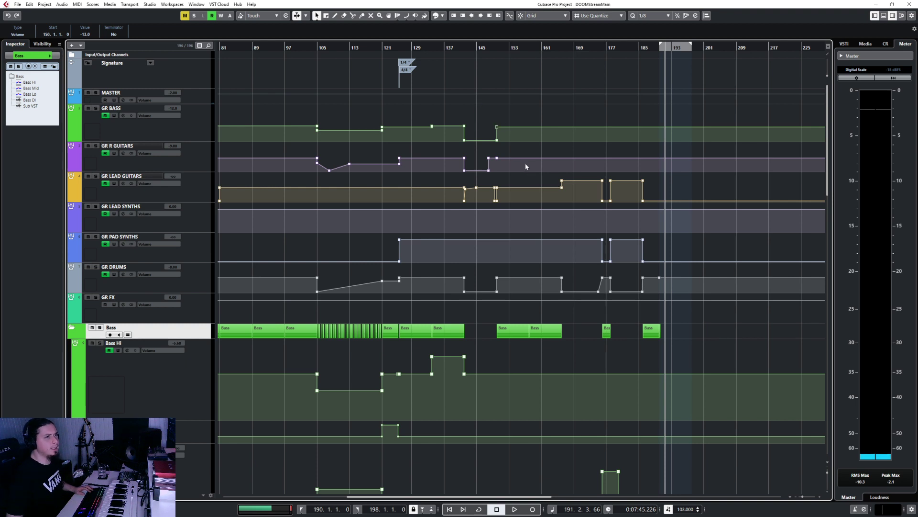
{"action": "scroll", "coordinate": [544, 159], "scroll_direction": "right", "scroll_amount": 6}
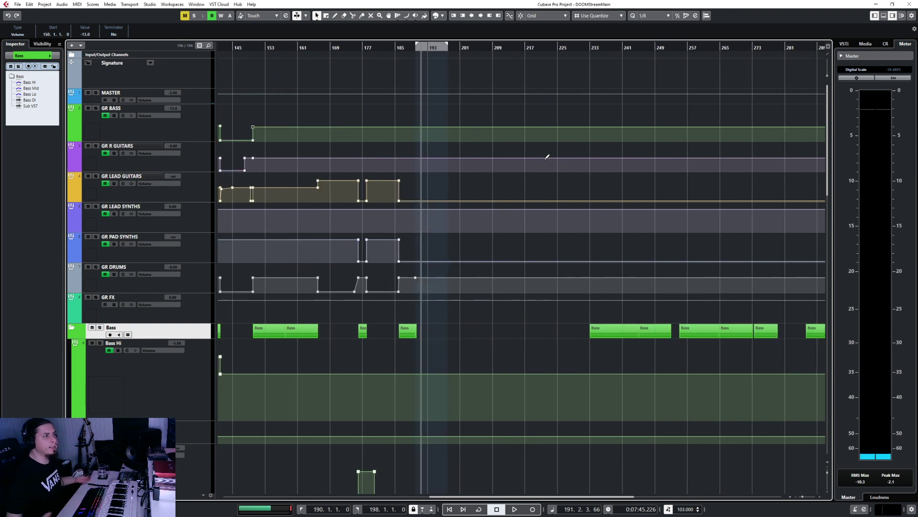
{"action": "scroll", "coordinate": [544, 159], "scroll_direction": "left", "scroll_amount": 15}
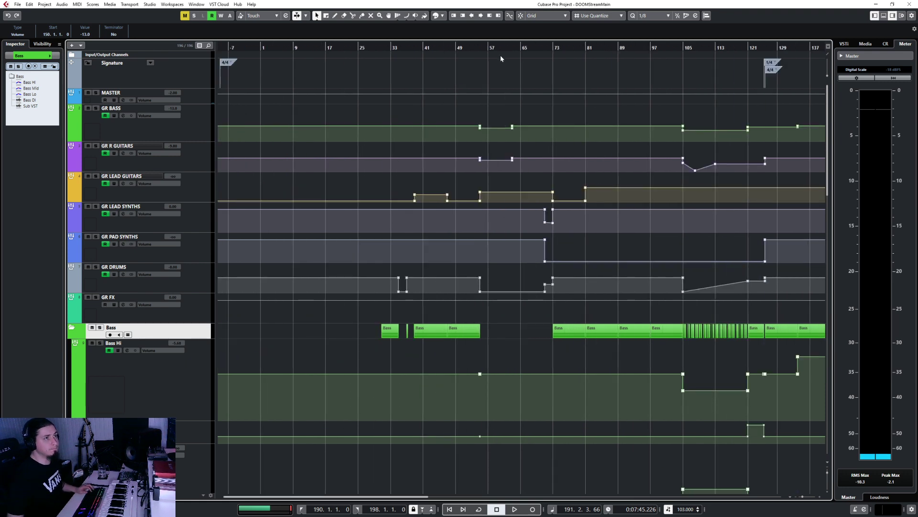
{"action": "left_click", "coordinate": [502, 47]}
{"action": "key", "text": "space"}
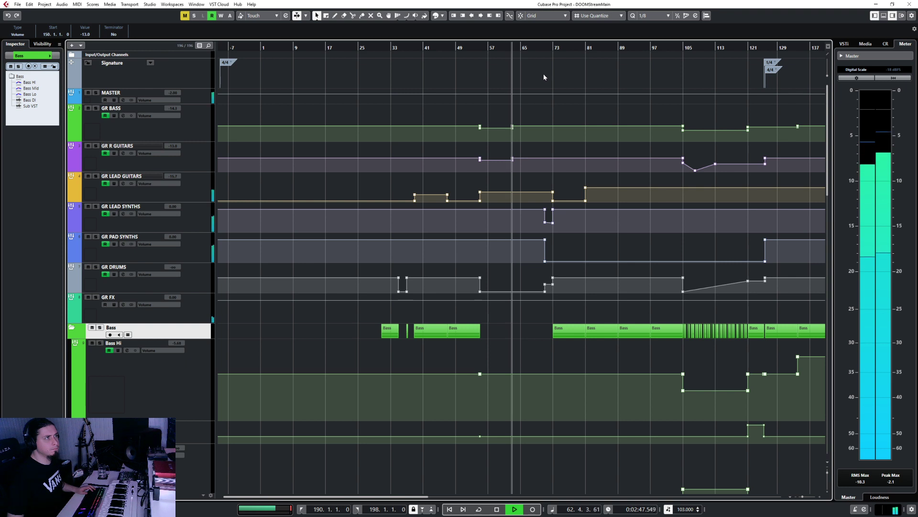
{"action": "left_click", "coordinate": [512, 126]}
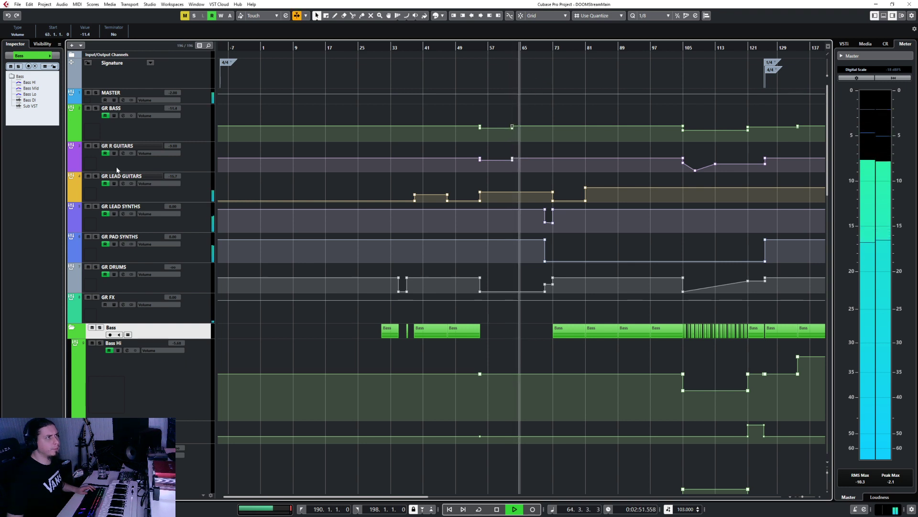
Enlarge the GR BASS track, inspect its volume automation along the song, and stop playback
{"action": "left_click_drag", "start_coordinate": [207, 141], "coordinate": [207, 318]}
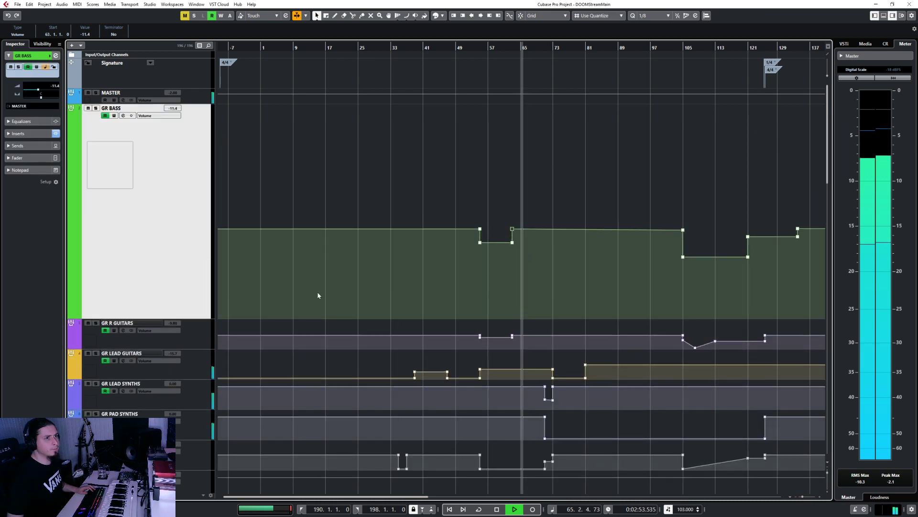
{"action": "scroll", "coordinate": [535, 185], "scroll_direction": "right", "scroll_amount": 10}
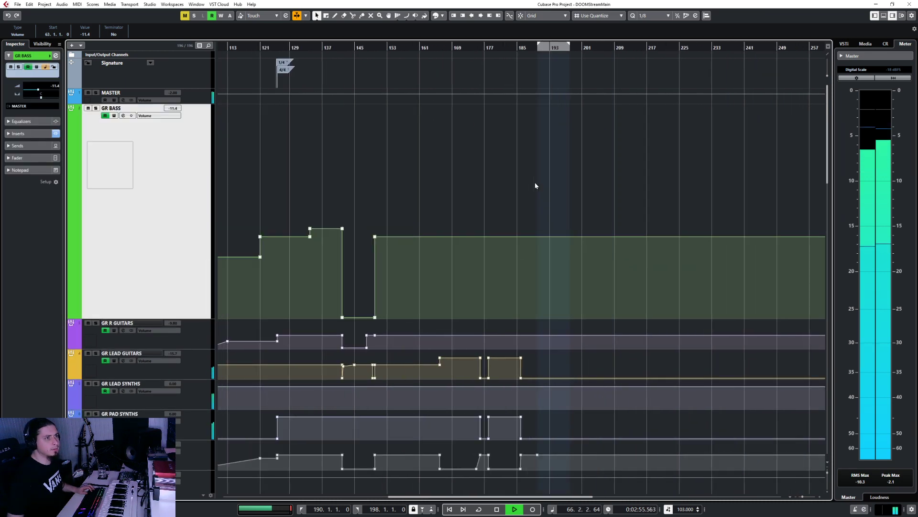
{"action": "scroll", "coordinate": [535, 186], "scroll_direction": "left", "scroll_amount": 10}
{"action": "key", "text": "space"}
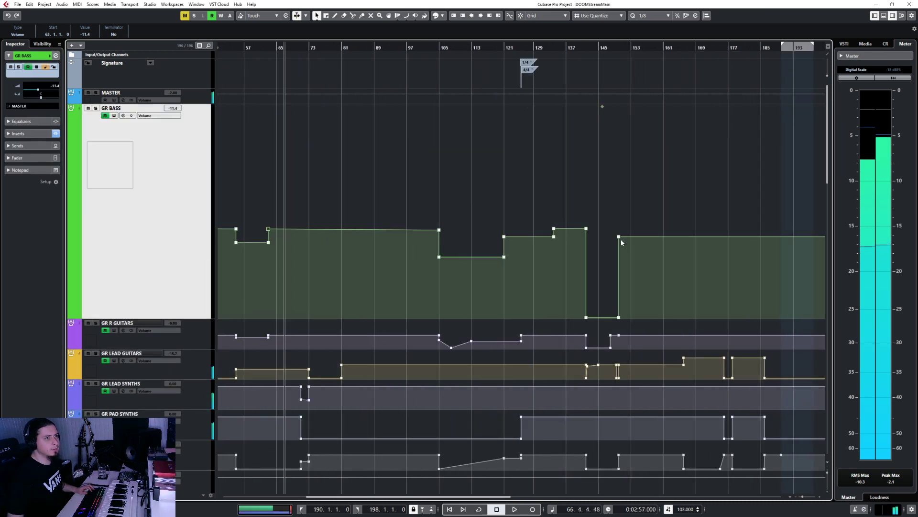
Set the GR BASS volume automation point at bar 150 to -11.4 and listen to the transition into that bar
{"action": "left_click", "coordinate": [602, 46]}
{"action": "key", "text": "space"}
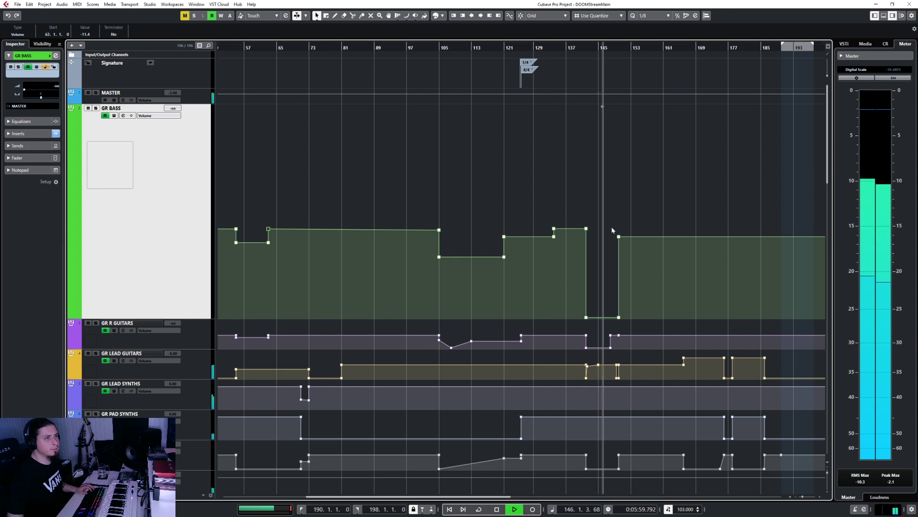
{"action": "left_click_drag", "start_coordinate": [612, 228], "coordinate": [629, 246]}
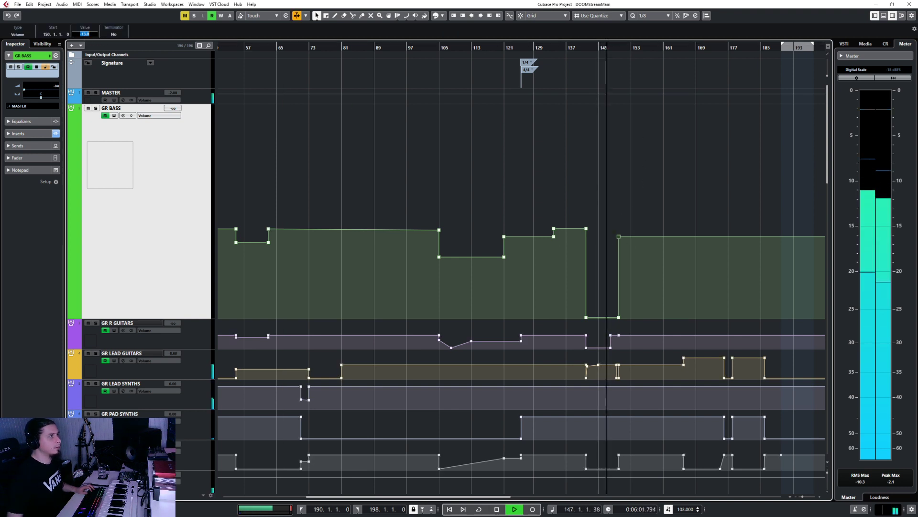
{"action": "left_click", "coordinate": [84, 34]}
{"action": "type", "text": "-11.4"}
{"action": "key", "text": "Return"}
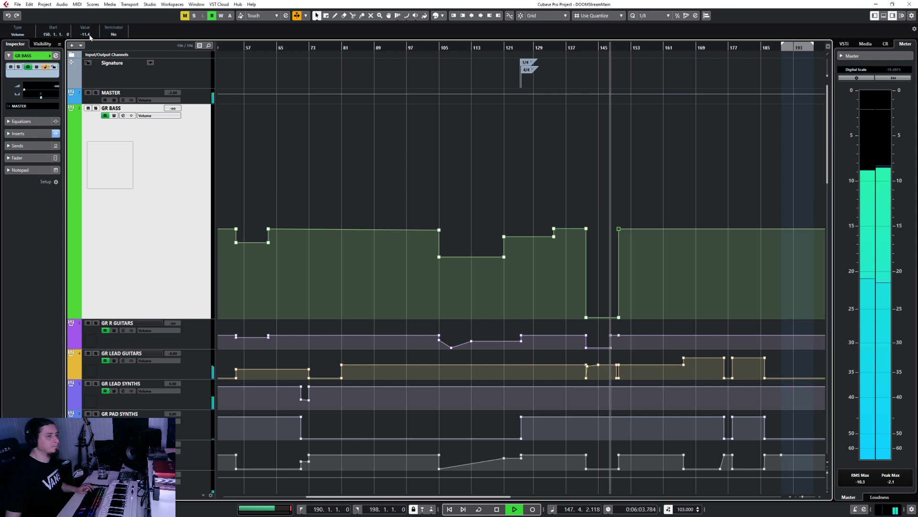
{"action": "left_click", "coordinate": [636, 176]}
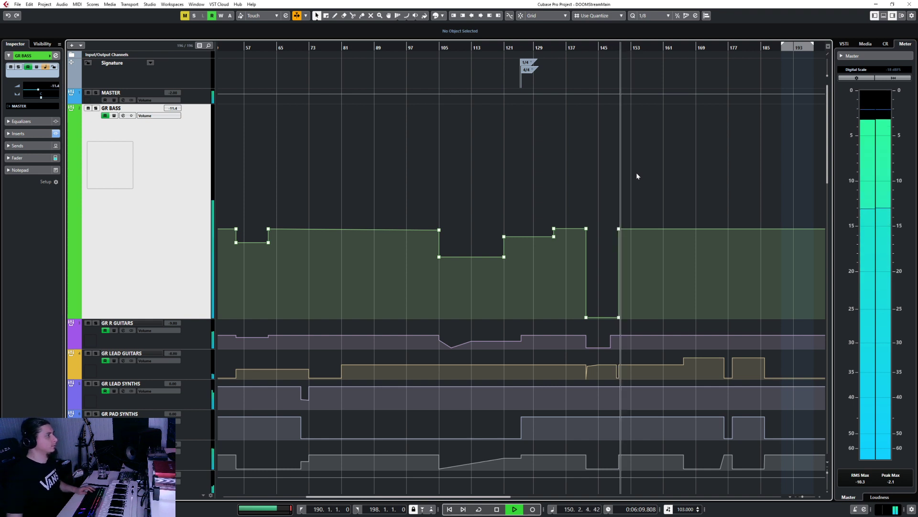
{"action": "key", "text": "space"}
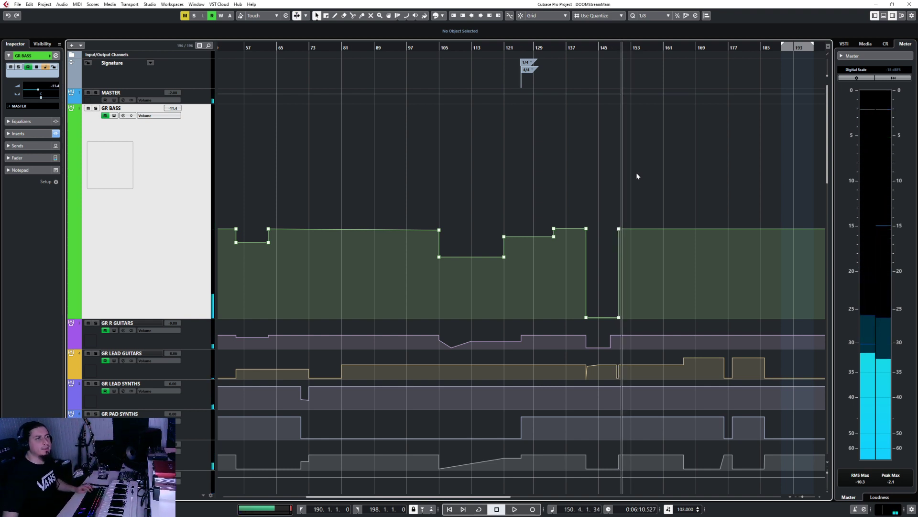
Review the group automation across the whole song and shrink the GR BASS track back to a compact height
{"action": "key", "text": "g"}
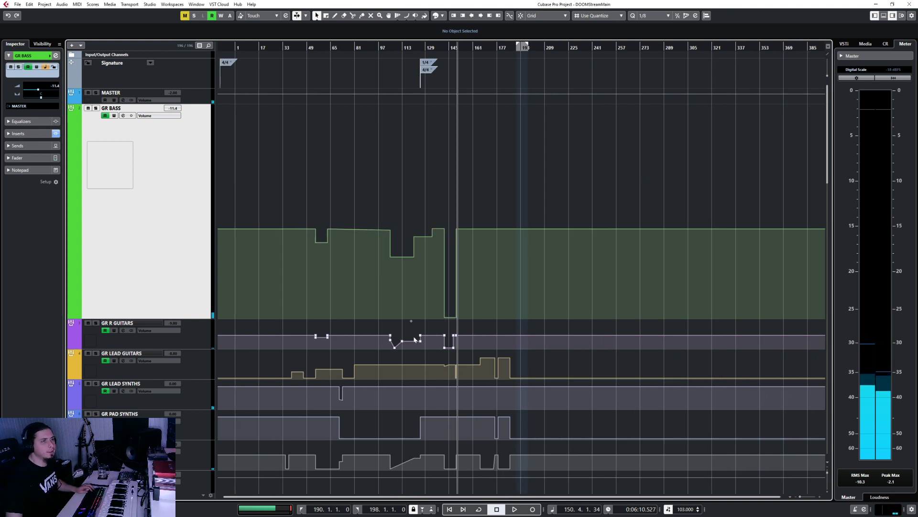
{"action": "key", "text": "ctrl+a"}
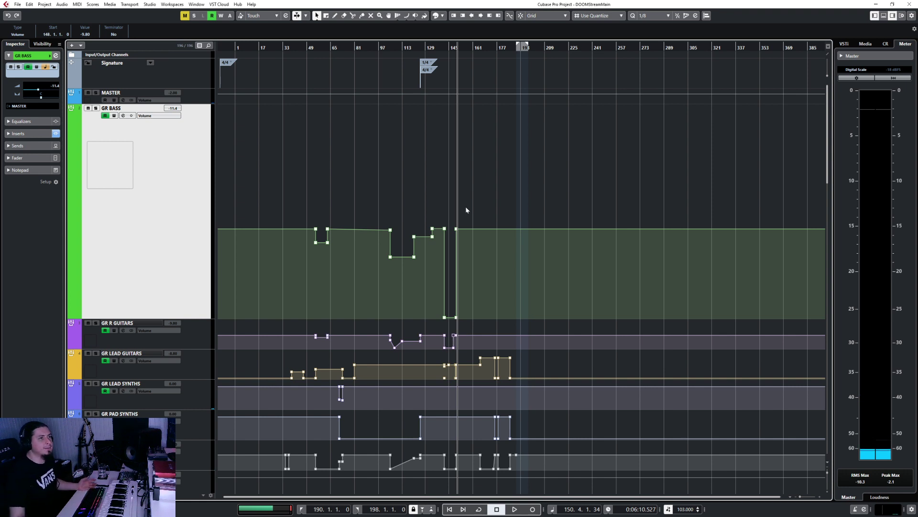
{"action": "left_click_drag", "start_coordinate": [177, 302], "coordinate": [197, 134]}
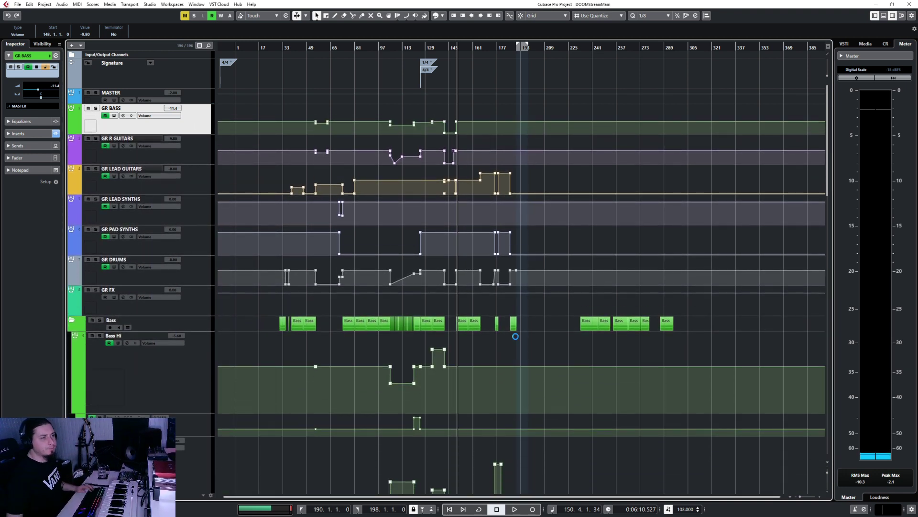
Open the GGD MIDI part ending at bar 191 for note editing and show its upper drum rows around bar 190
{"action": "key", "text": "h"}
{"action": "key", "text": "h"}
{"action": "key", "text": "h"}
{"action": "key", "text": "h"}
{"action": "key", "text": "h"}
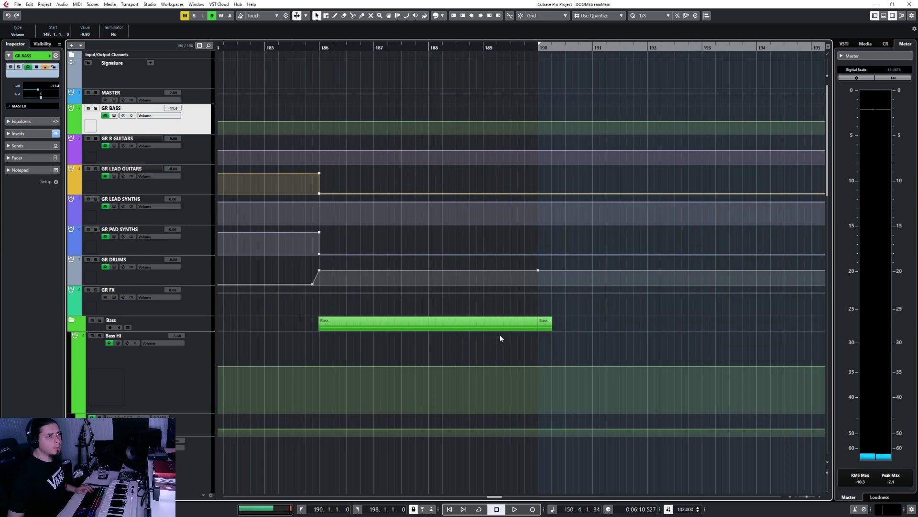
{"action": "scroll", "coordinate": [353, 356], "scroll_direction": "down", "scroll_amount": 8}
{"action": "scroll", "coordinate": [354, 358], "scroll_direction": "up", "scroll_amount": 5}
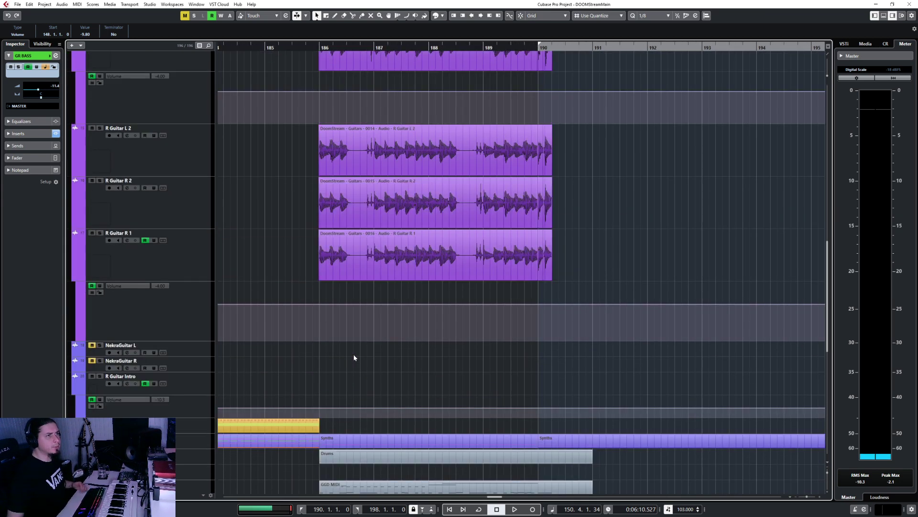
{"action": "scroll", "coordinate": [354, 358], "scroll_direction": "down", "scroll_amount": 5}
{"action": "left_click", "coordinate": [588, 312]}
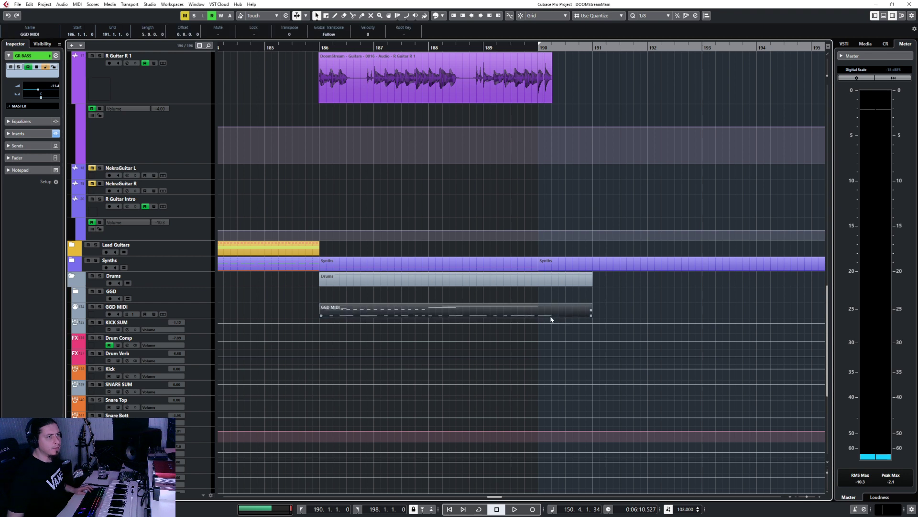
{"action": "double_click", "coordinate": [554, 315]}
{"action": "scroll", "coordinate": [498, 340], "scroll_direction": "down", "scroll_amount": 5}
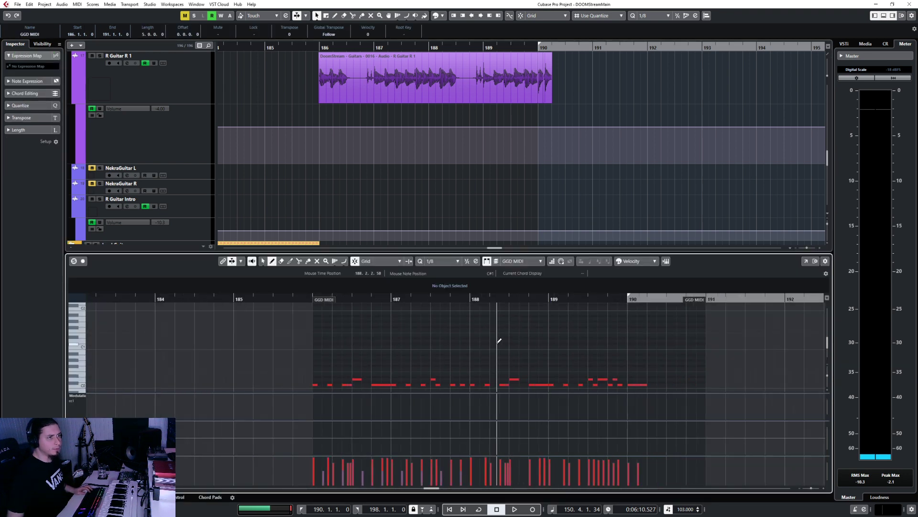
{"action": "scroll", "coordinate": [612, 376], "scroll_direction": "up", "scroll_amount": 6}
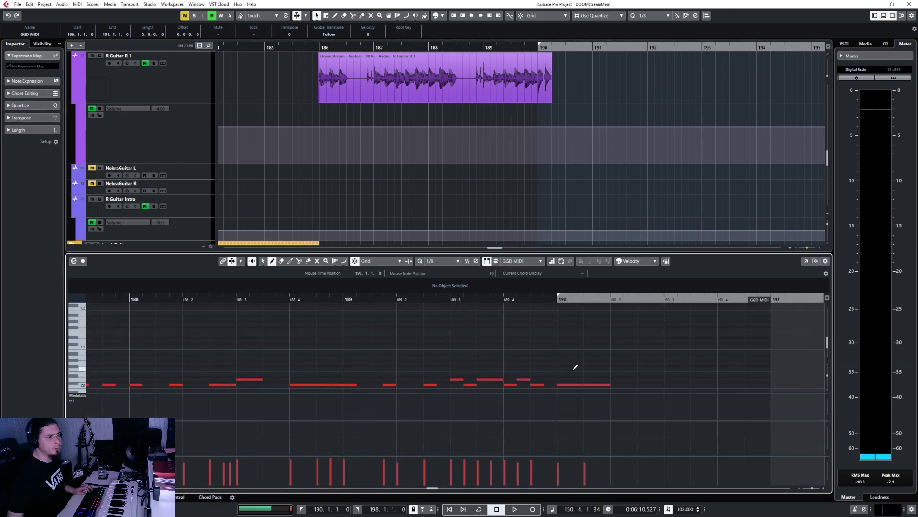
{"action": "scroll", "coordinate": [572, 366], "scroll_direction": "up", "scroll_amount": 6}
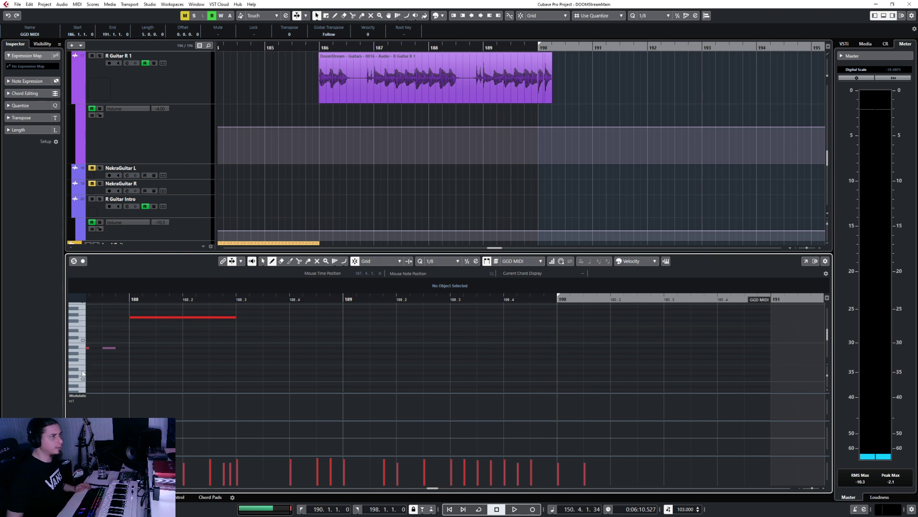
Audition the upper drum sounds and draw two consecutive 1/8 notes on D3 at 190.1.1 and 190.1.3
{"action": "left_click", "coordinate": [82, 337]}
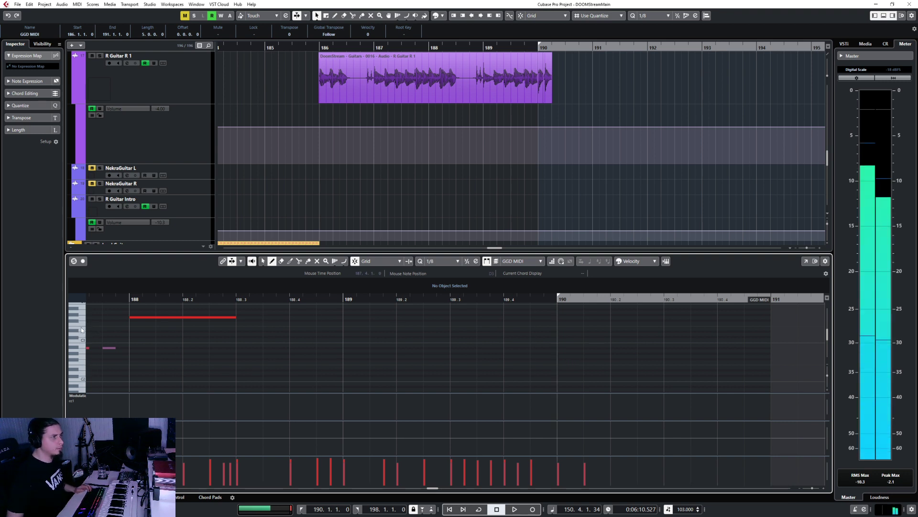
{"action": "left_click", "coordinate": [573, 333]}
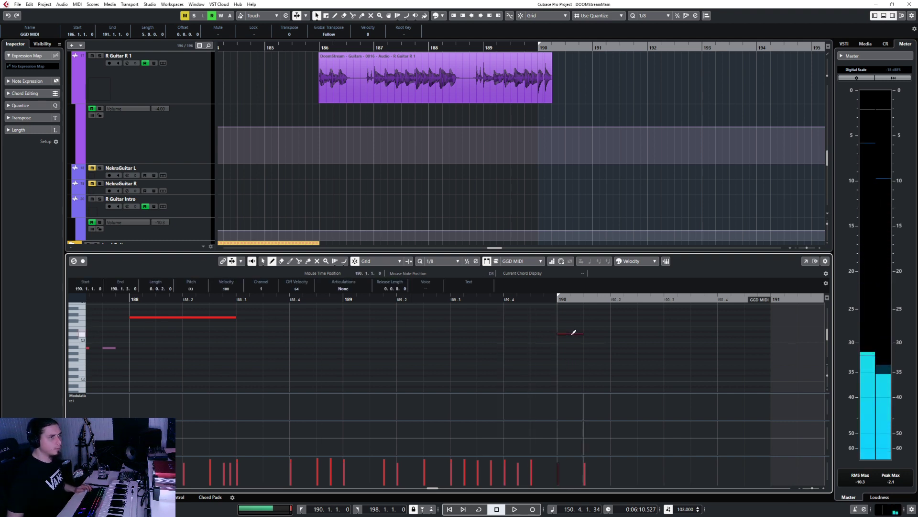
{"action": "left_click", "coordinate": [606, 333]}
{"action": "scroll", "coordinate": [569, 306], "scroll_direction": "up", "scroll_amount": 3}
{"action": "scroll", "coordinate": [571, 315], "scroll_direction": "down", "scroll_amount": 2}
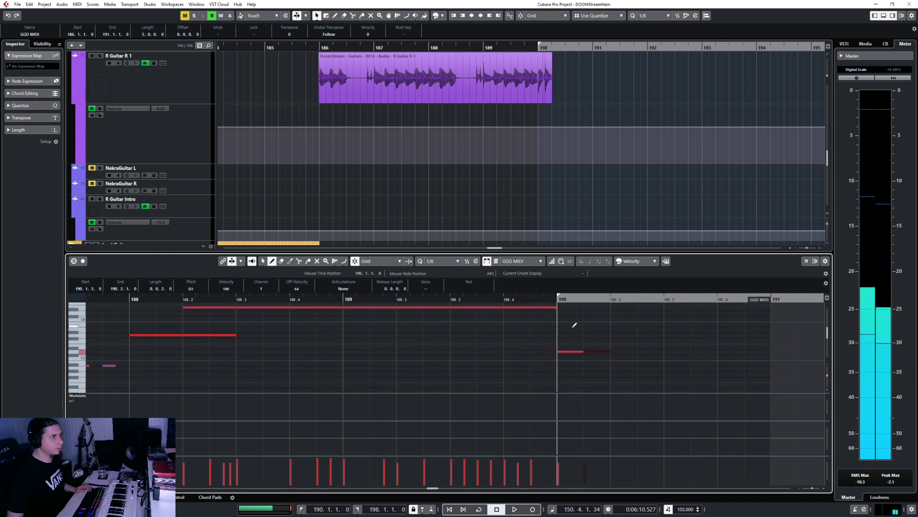
Draw a second pair of 1/8 notes on A3 at 190.1.1 and 190.1.3 and transpose them down to G3
{"action": "left_click", "coordinate": [575, 330]}
{"action": "left_click", "coordinate": [595, 329]}
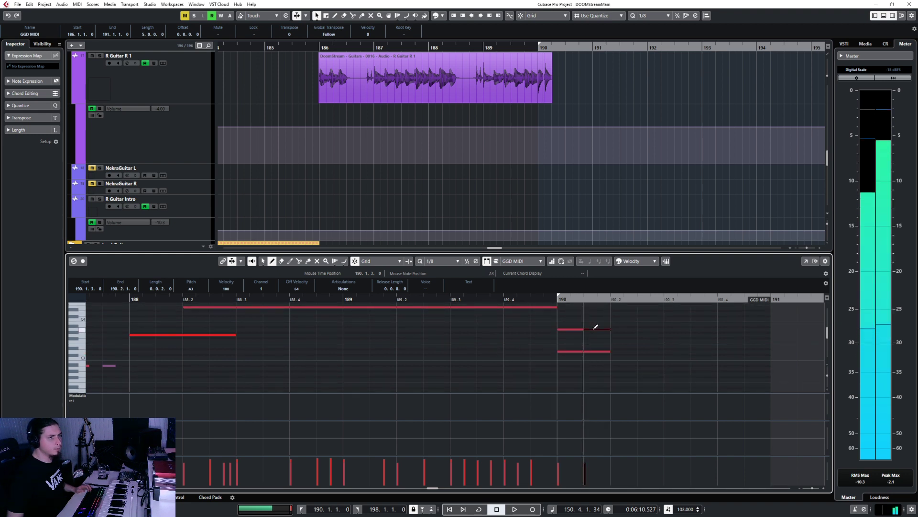
{"action": "key", "text": "1"}
{"action": "left_click_drag", "start_coordinate": [568, 321], "coordinate": [592, 333]}
{"action": "key", "text": "Down"}
{"action": "key", "text": "Down"}
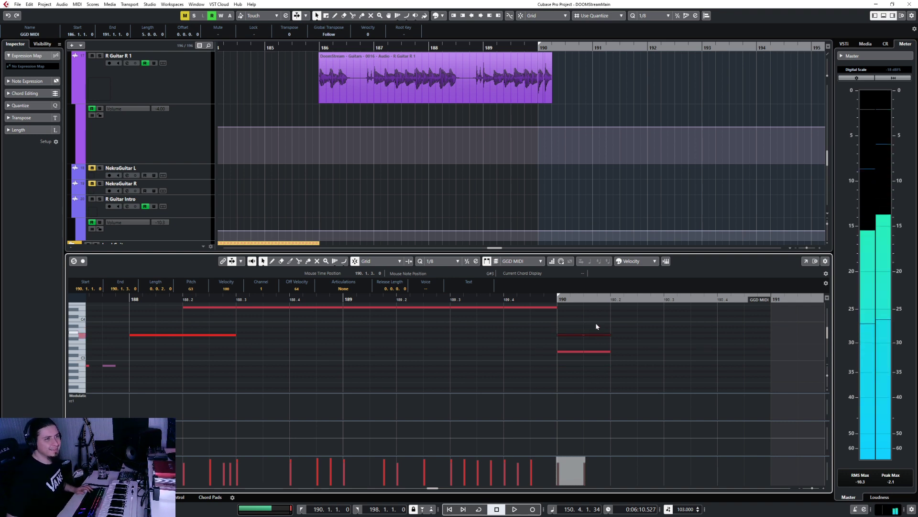
Extend the D3 and G3 notes at bar 190 to about 190.3.3 and raise the velocity of the bar's drum notes to 127
{"action": "left_click_drag", "start_coordinate": [596, 323], "coordinate": [689, 335]}
{"action": "left_click_drag", "start_coordinate": [503, 320], "coordinate": [614, 383]}
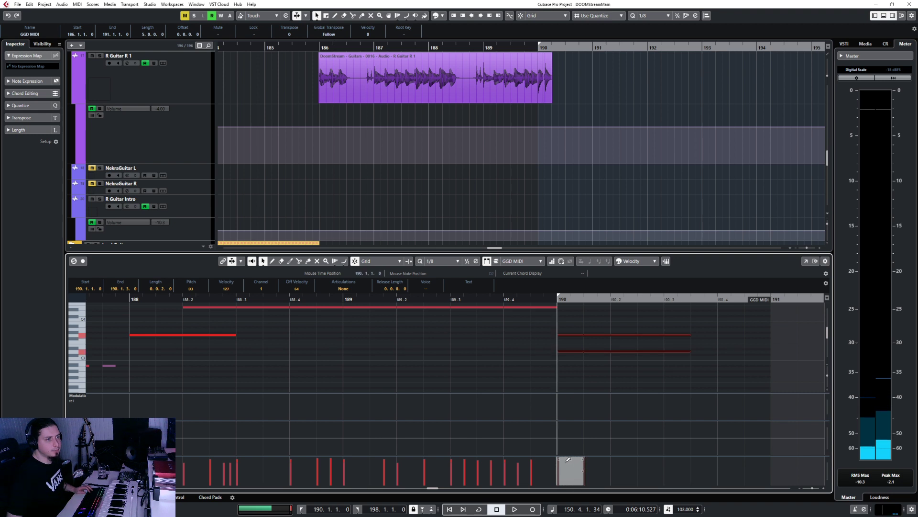
{"action": "scroll", "coordinate": [565, 384], "scroll_direction": "down", "scroll_amount": 4}
{"action": "left_click", "coordinate": [566, 384]}
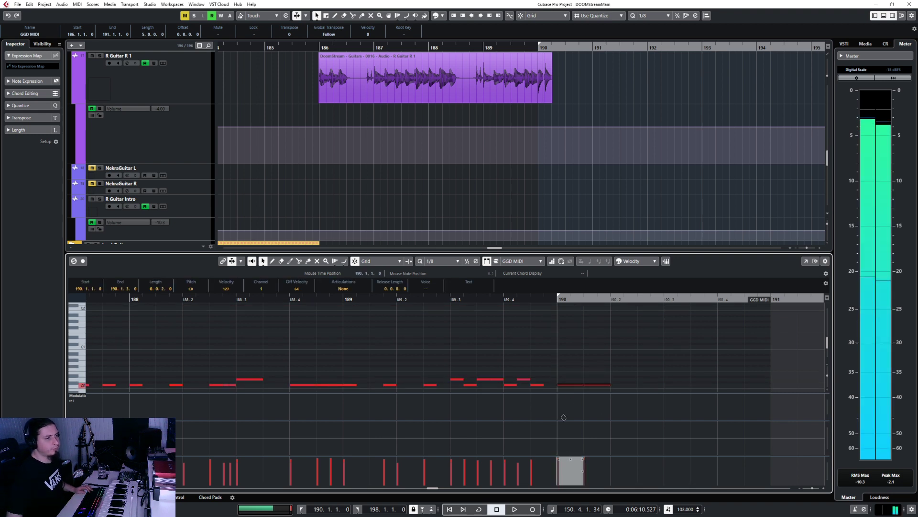
{"action": "left_click", "coordinate": [609, 340]}
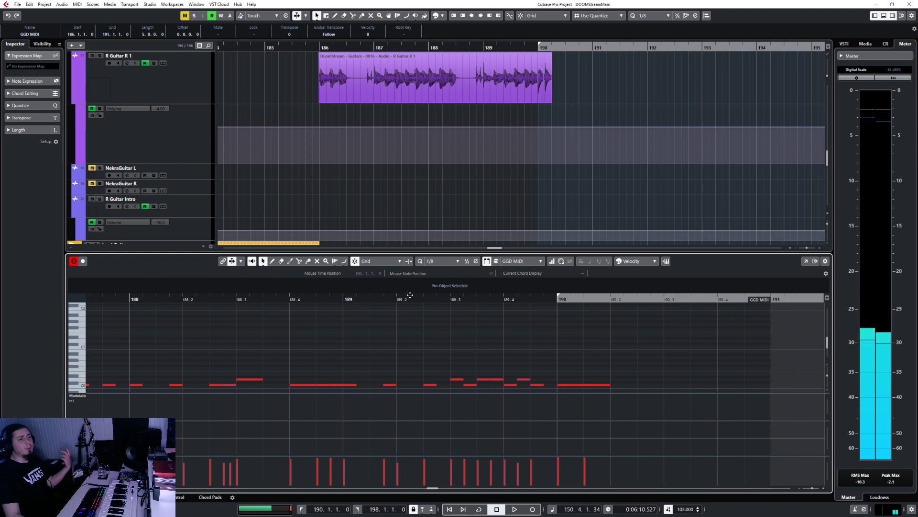
Close the note editor and play the drum ending from bar 189 to past bar 191
{"action": "left_click", "coordinate": [333, 299]}
{"action": "key", "text": "s"}
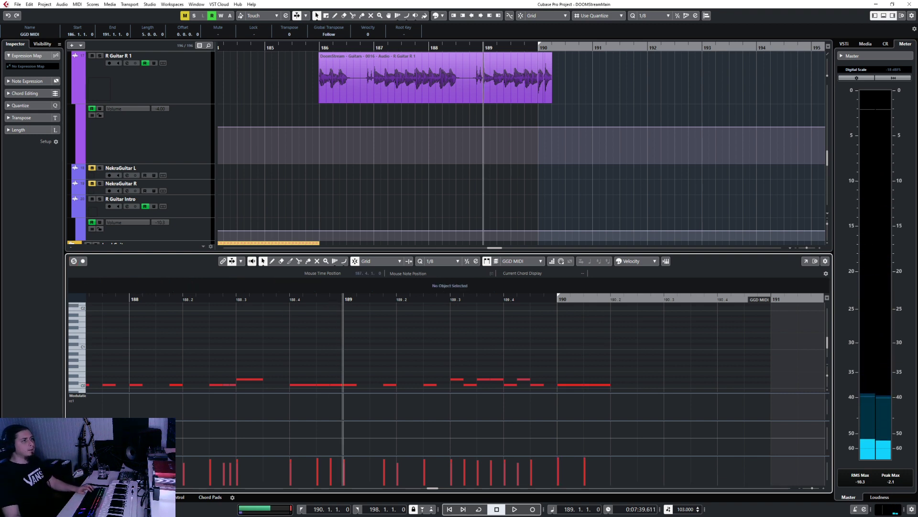
{"action": "key", "text": "Return"}
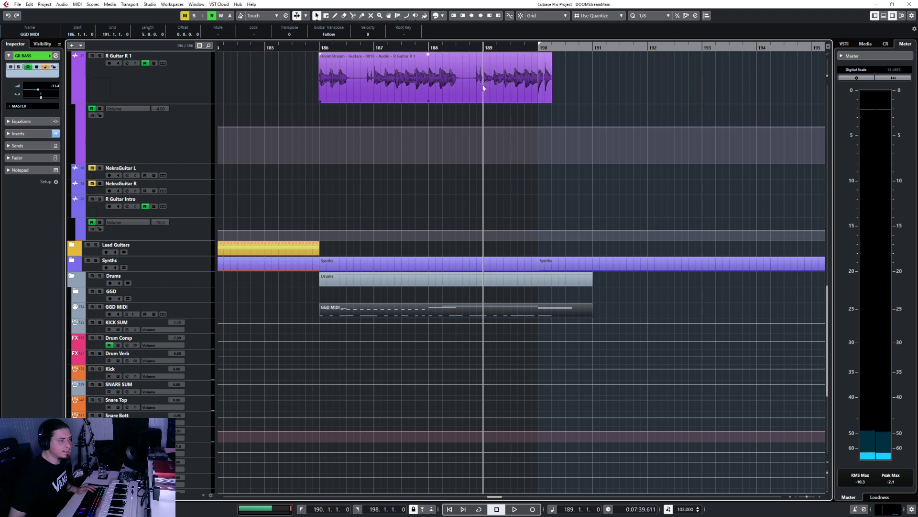
{"action": "key", "text": "space"}
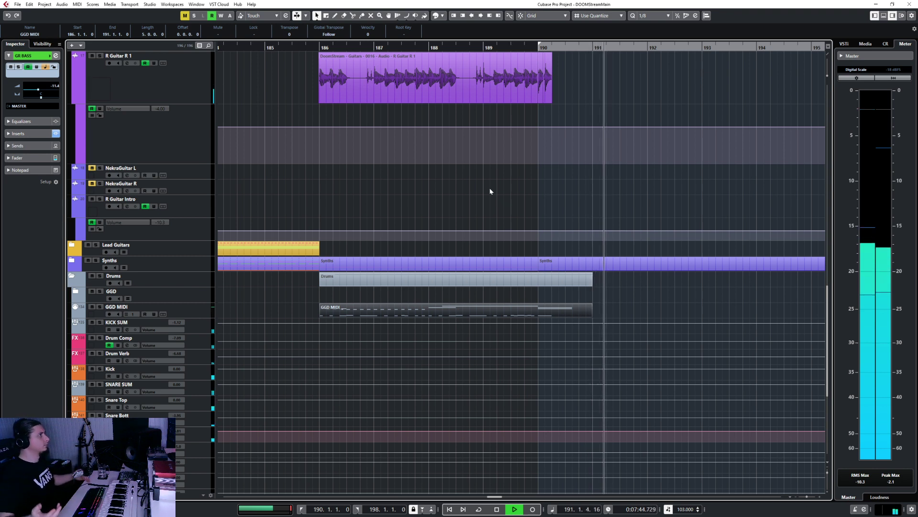
{"action": "key", "text": "space"}
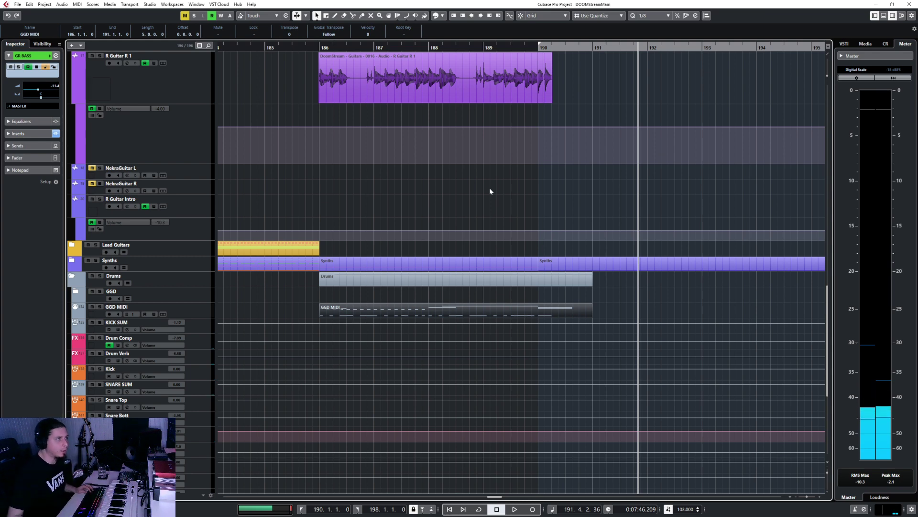
Collapse the open Bass, Guitars and Drums folder tracks in the arrangement
{"action": "scroll", "coordinate": [490, 188], "scroll_direction": "down", "scroll_amount": 4}
{"action": "scroll", "coordinate": [488, 187], "scroll_direction": "up", "scroll_amount": 5}
{"action": "scroll", "coordinate": [489, 190], "scroll_direction": "up", "scroll_amount": 5}
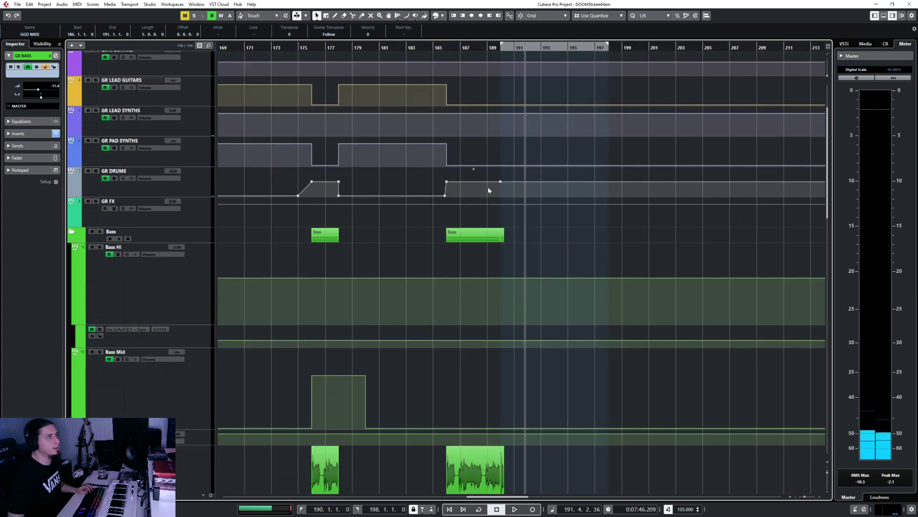
{"action": "left_click", "coordinate": [71, 233]}
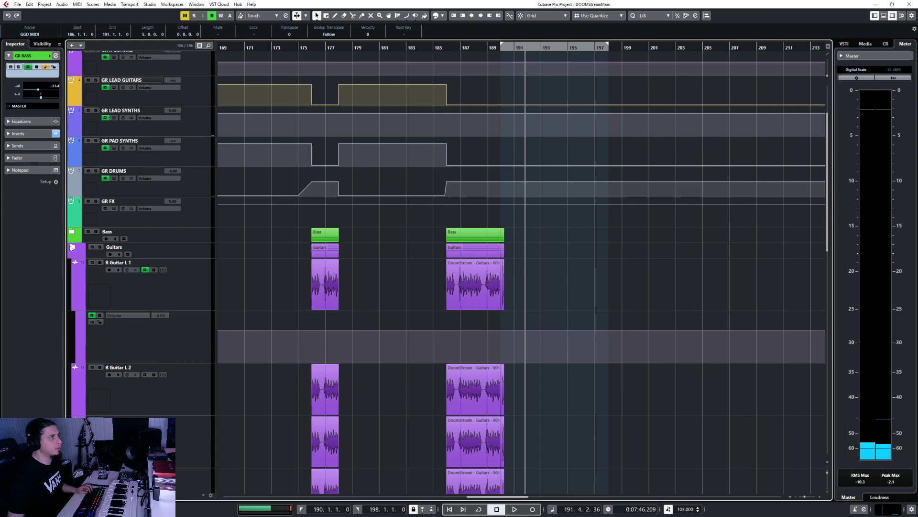
{"action": "left_click", "coordinate": [72, 247]}
{"action": "left_click", "coordinate": [72, 299]}
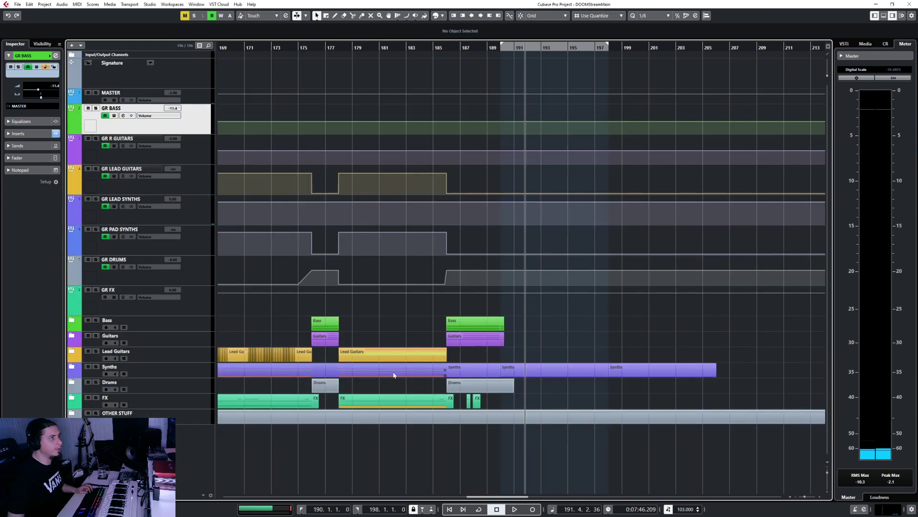
Expand the Synths and Lead Synths folders and select the Choir 1 instrument track used at bar 19
{"action": "scroll", "coordinate": [458, 332], "scroll_direction": "left", "scroll_amount": 10}
{"action": "scroll", "coordinate": [458, 332], "scroll_direction": "left", "scroll_amount": 15}
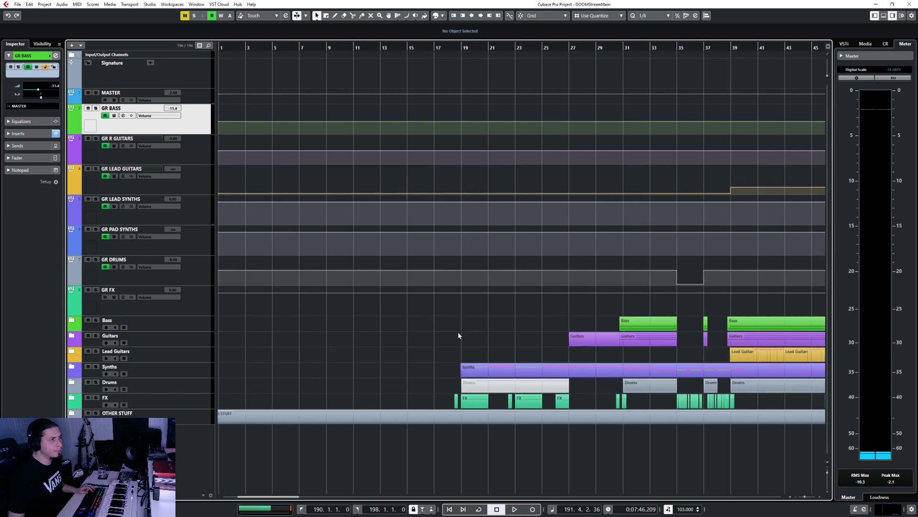
{"action": "scroll", "coordinate": [457, 335], "scroll_direction": "right", "scroll_amount": 2}
{"action": "left_click", "coordinate": [73, 368]}
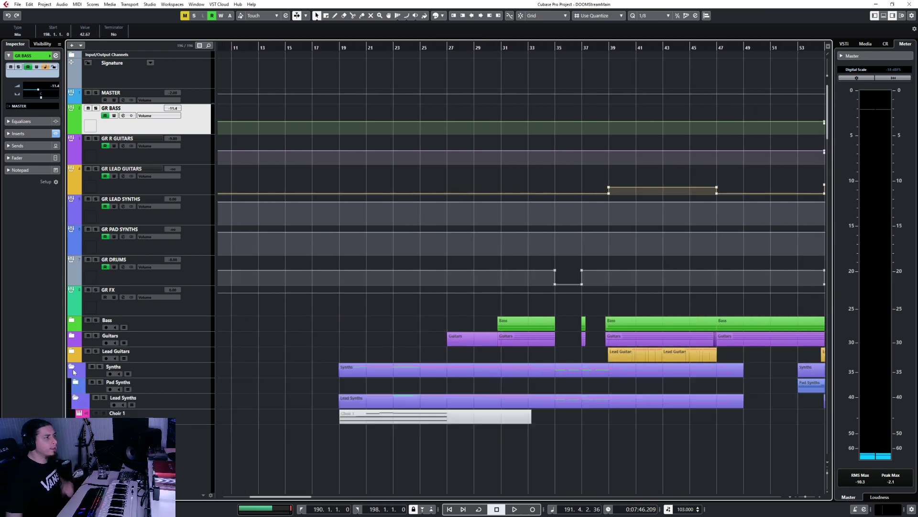
{"action": "scroll", "coordinate": [263, 338], "scroll_direction": "down", "scroll_amount": 5}
{"action": "left_click", "coordinate": [189, 396]}
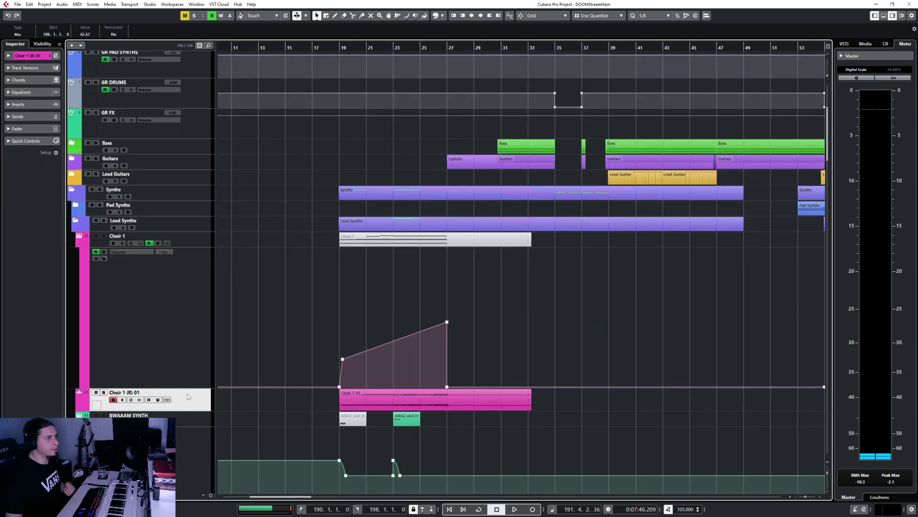
{"action": "left_click", "coordinate": [199, 245]}
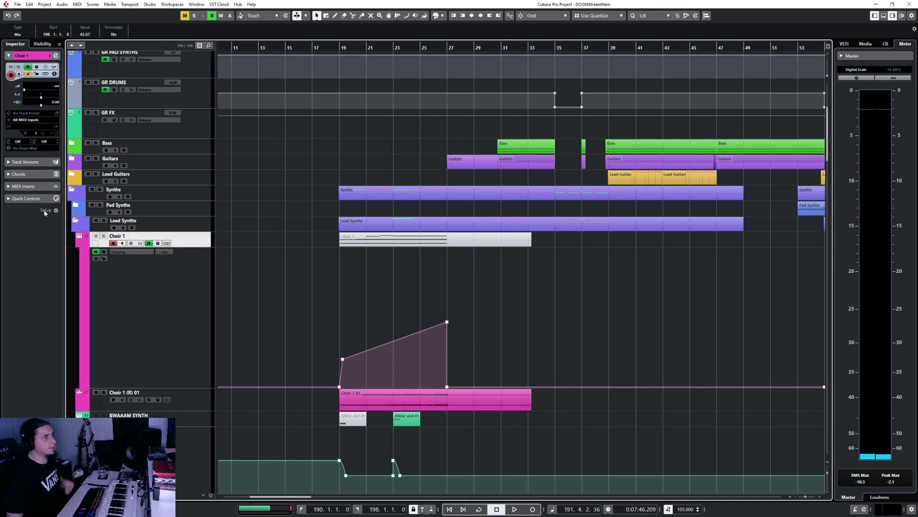
{"action": "left_click", "coordinate": [76, 223]}
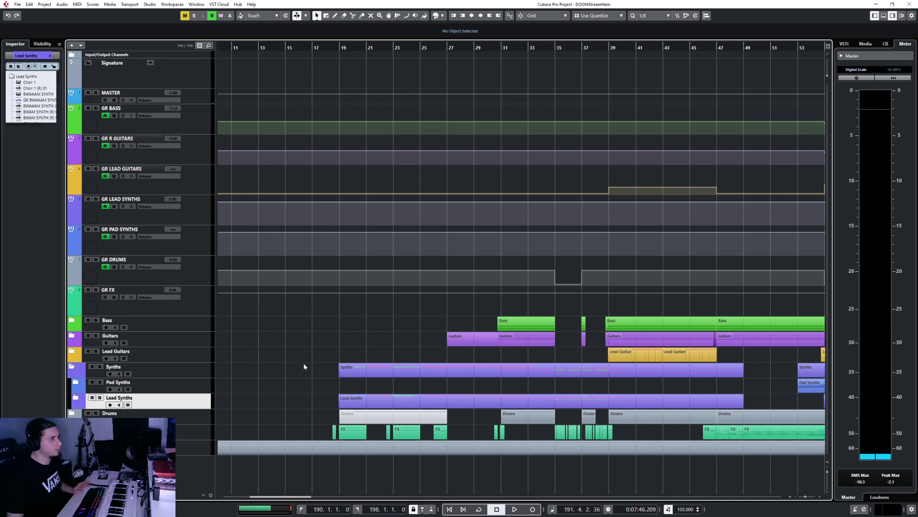
{"action": "left_click", "coordinate": [76, 397]}
{"action": "scroll", "coordinate": [240, 287], "scroll_direction": "down", "scroll_amount": 5}
{"action": "left_click", "coordinate": [201, 158]}
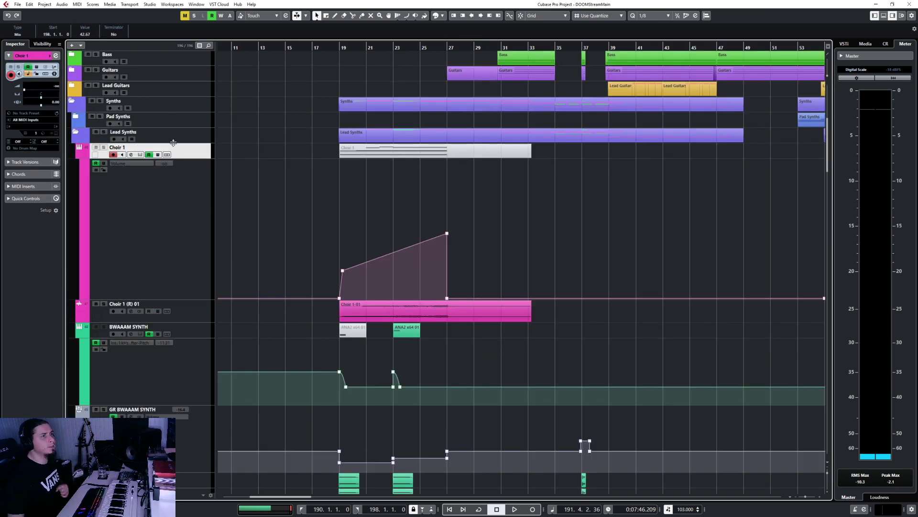
Assign Kontakt to the Choir 1 track and load the Luminous Choir instrument from The Free Orchestra library
{"action": "left_click", "coordinate": [24, 128]}
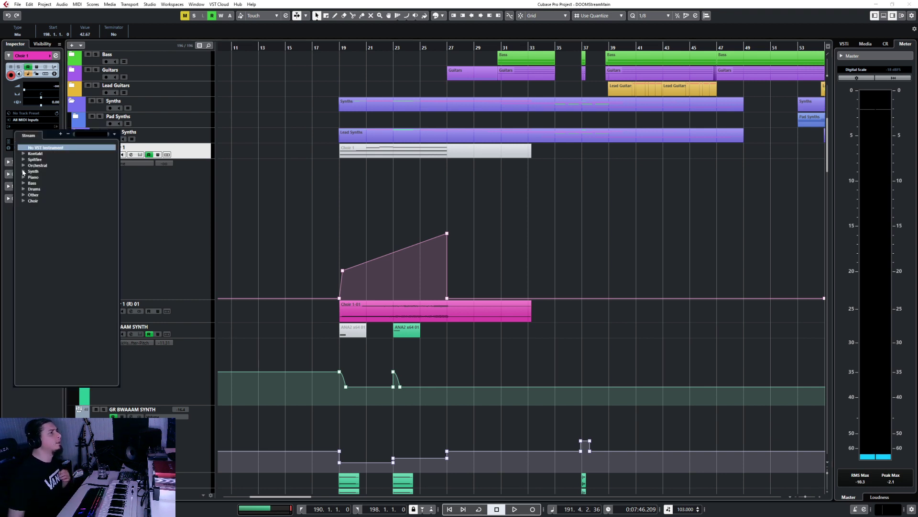
{"action": "left_click", "coordinate": [23, 154]}
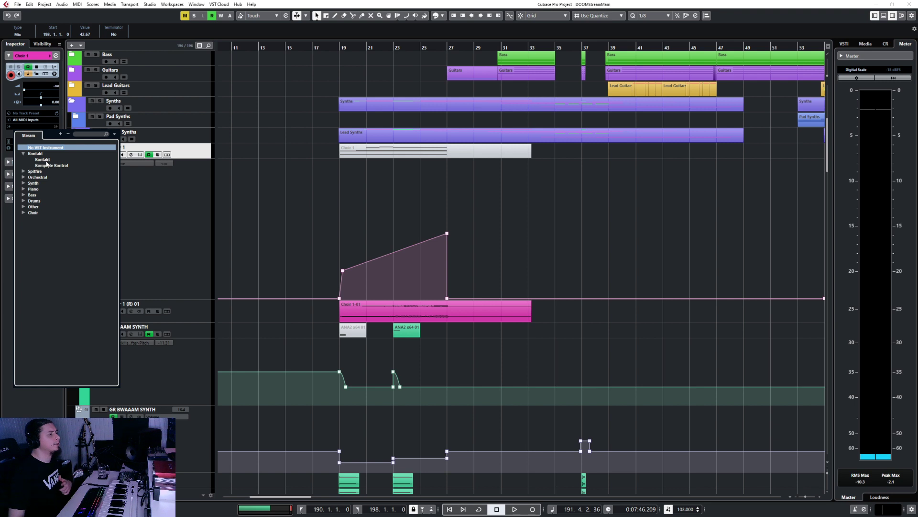
{"action": "left_click", "coordinate": [43, 160]}
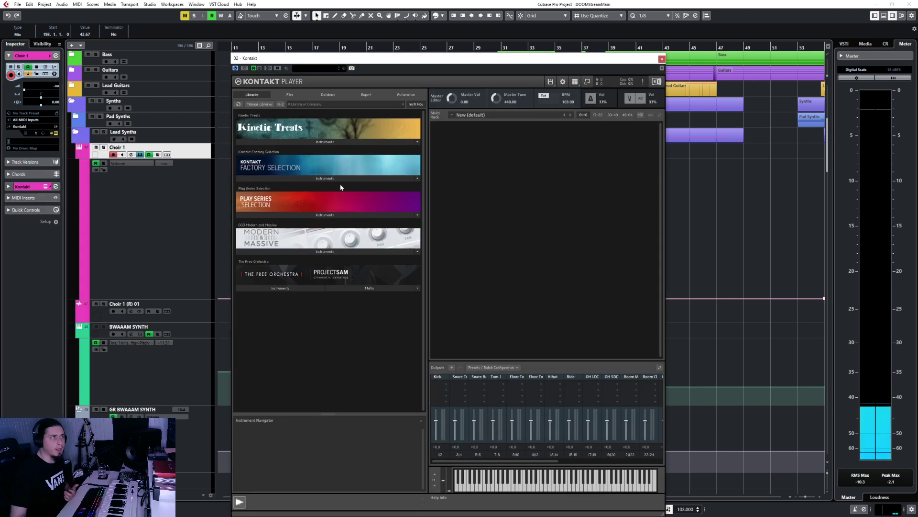
{"action": "left_click", "coordinate": [271, 288]}
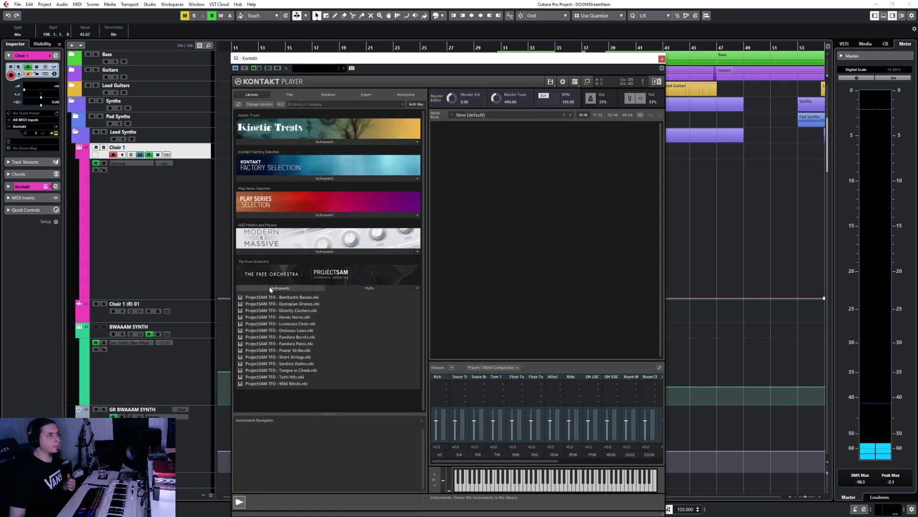
{"action": "double_click", "coordinate": [318, 323]}
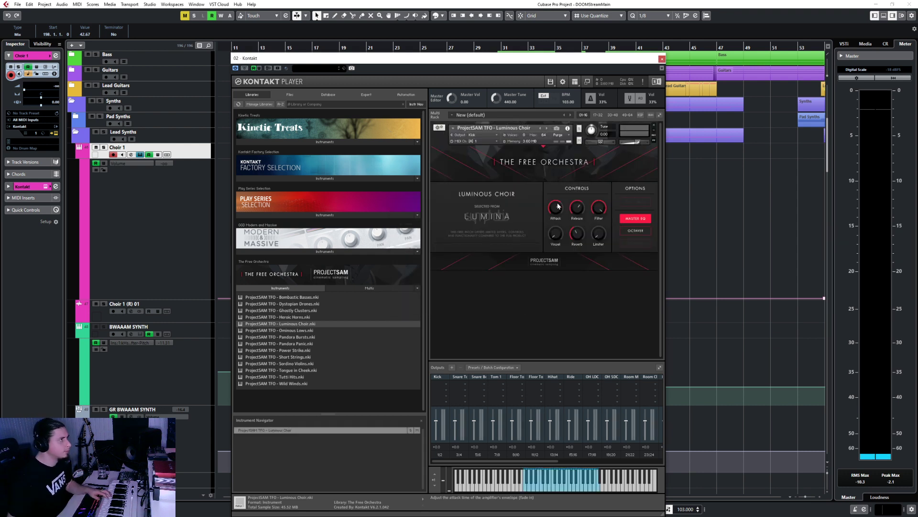
{"action": "left_click", "coordinate": [661, 60]}
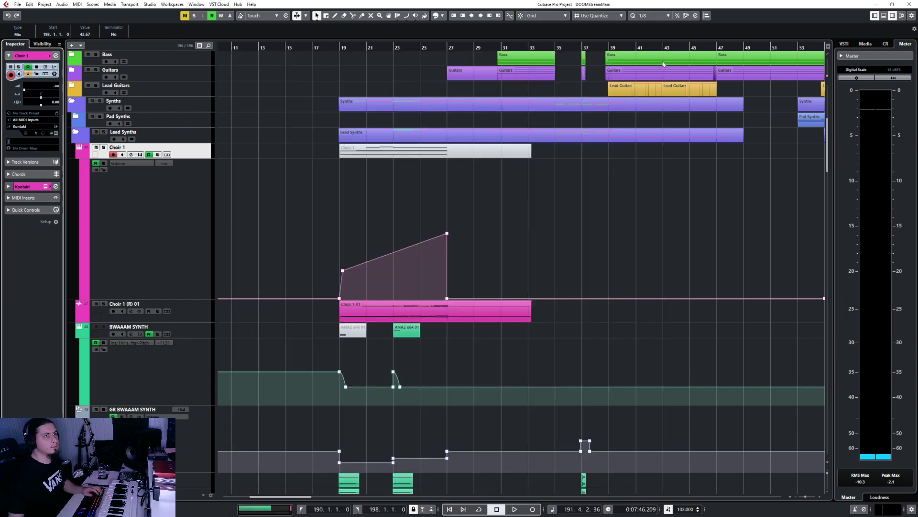
Set the quantize value to 1/1 and raise Choir 1's volume automation from silence to about -6.37 at 190.1.1
{"action": "scroll", "coordinate": [612, 262], "scroll_direction": "down", "scroll_amount": 4}
{"action": "scroll", "coordinate": [611, 262], "scroll_direction": "right", "scroll_amount": 12}
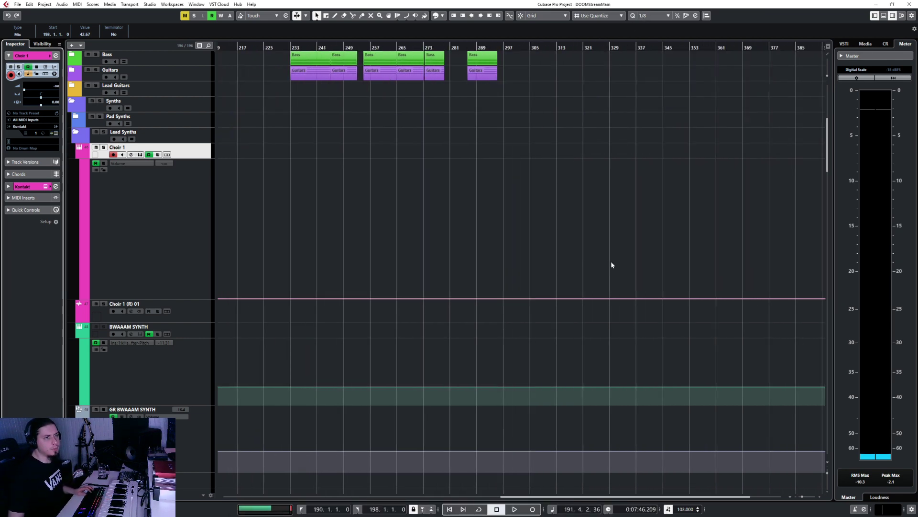
{"action": "scroll", "coordinate": [612, 262], "scroll_direction": "left", "scroll_amount": 1}
{"action": "scroll", "coordinate": [611, 262], "scroll_direction": "left", "scroll_amount": 8}
{"action": "scroll", "coordinate": [545, 228], "scroll_direction": "up", "scroll_amount": 7}
{"action": "scroll", "coordinate": [545, 228], "scroll_direction": "down", "scroll_amount": 4}
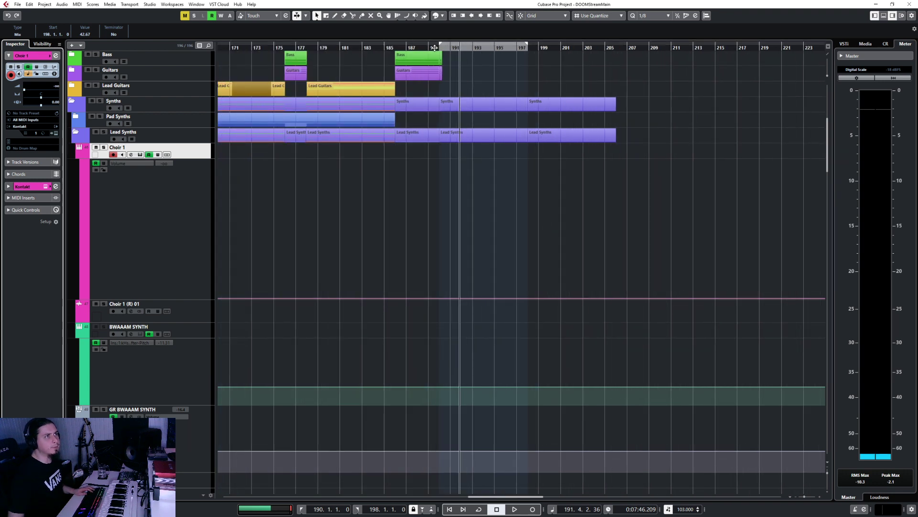
{"action": "left_click", "coordinate": [434, 48]}
{"action": "scroll", "coordinate": [463, 287], "scroll_direction": "up", "scroll_amount": 4}
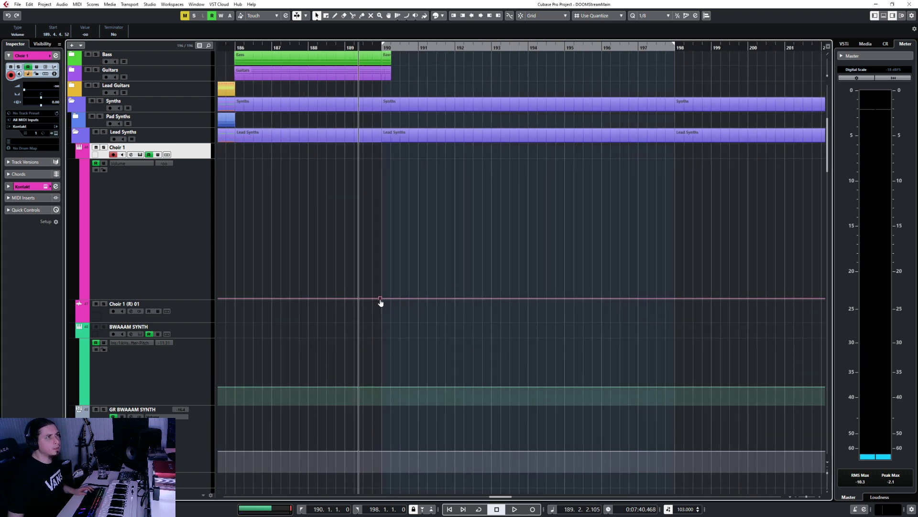
{"action": "left_click_drag", "start_coordinate": [380, 301], "coordinate": [383, 304]}
{"action": "left_click", "coordinate": [649, 18]}
{"action": "left_click", "coordinate": [656, 26]}
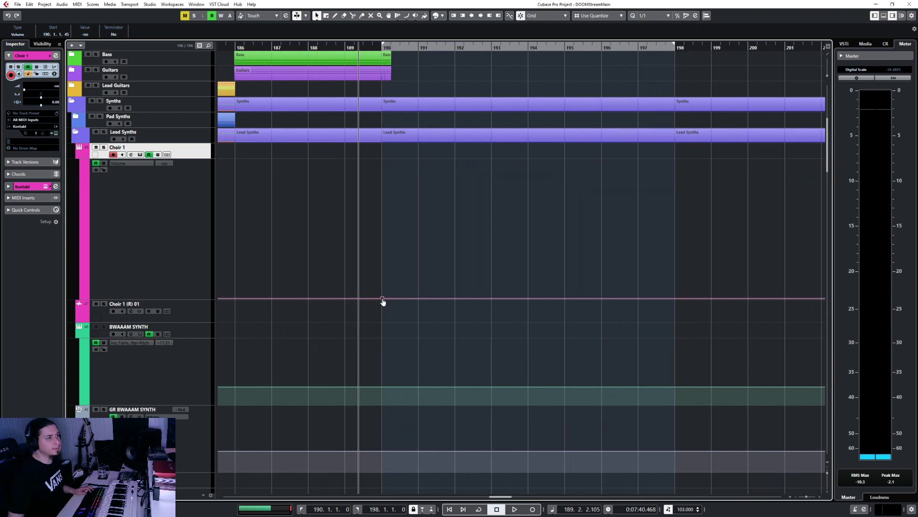
{"action": "left_click_drag", "start_coordinate": [383, 299], "coordinate": [372, 225]}
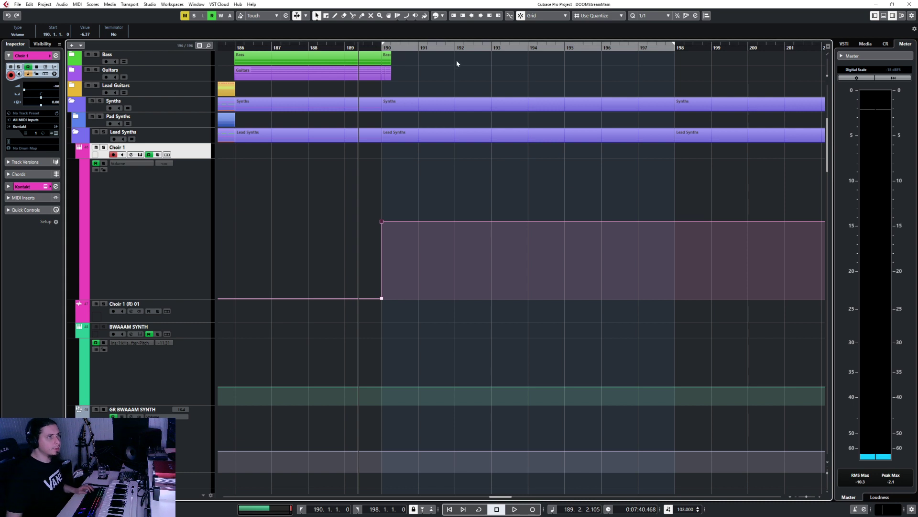
Audition the choir sound with the playhead at bar 192, at bar 189 and again at bar 192
{"action": "left_click", "coordinate": [441, 49]}
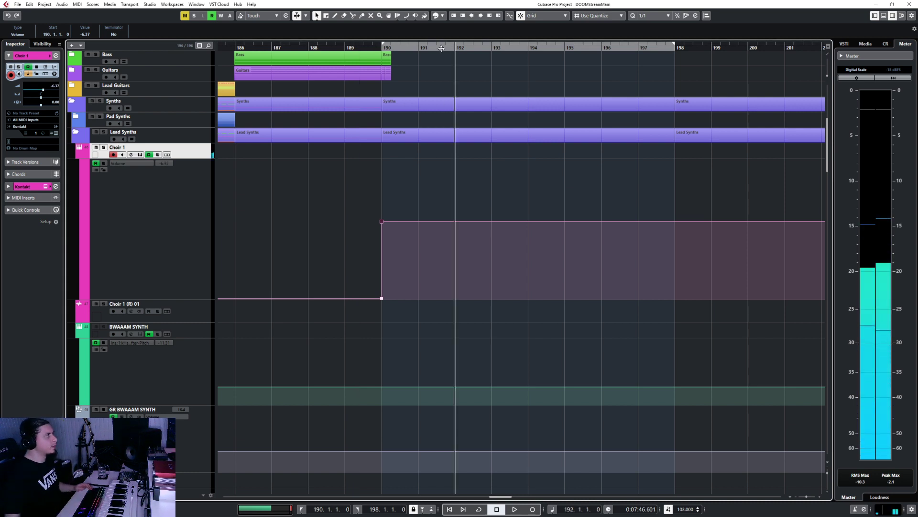
{"action": "left_click", "coordinate": [341, 48]}
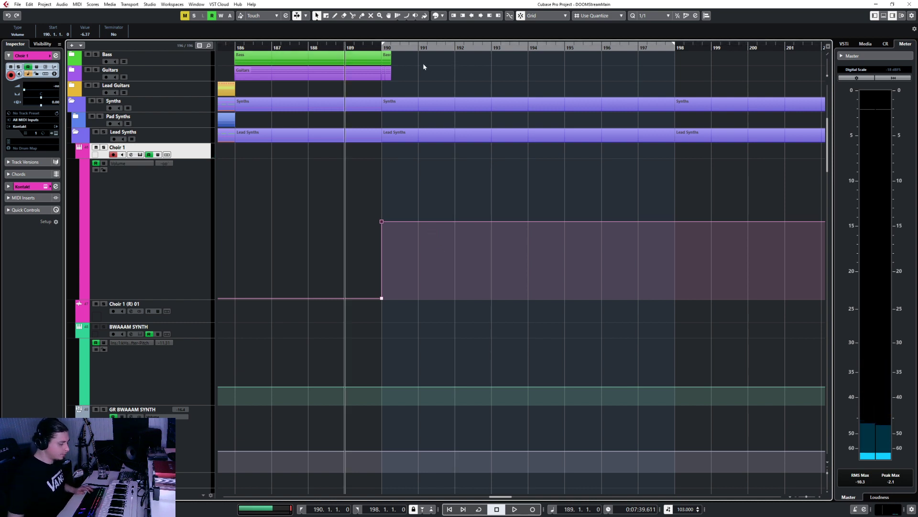
{"action": "left_click", "coordinate": [446, 49]}
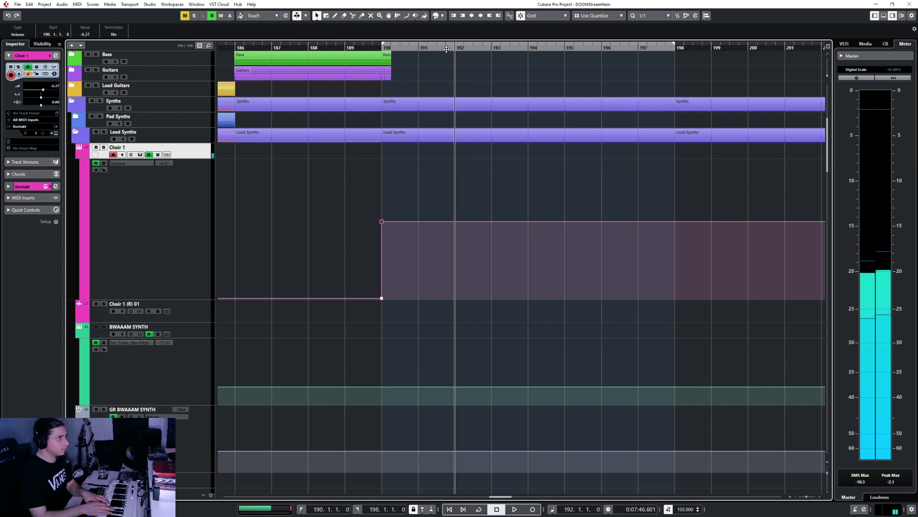
Check BWAAAM SYNTH's insert effects in the mixer, bypass and re-enable them, and close the mixer
{"action": "key", "text": "F3"}
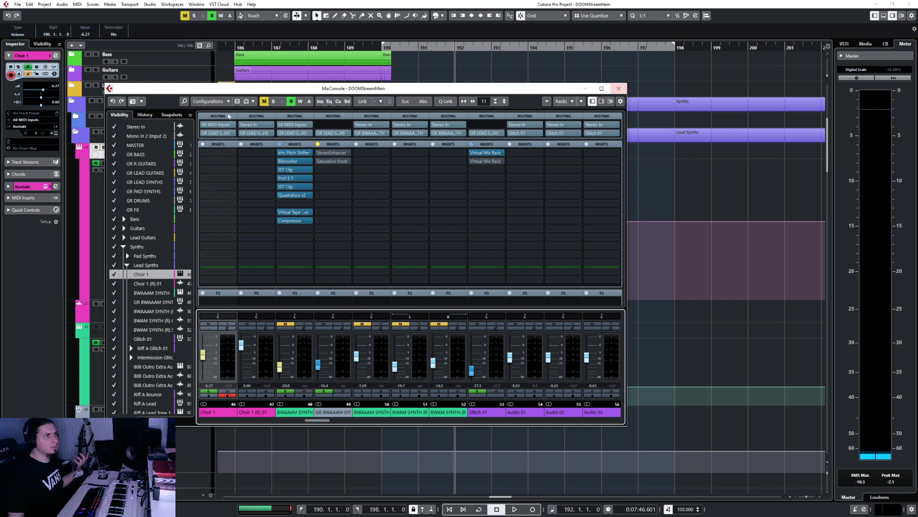
{"action": "left_click", "coordinate": [279, 145]}
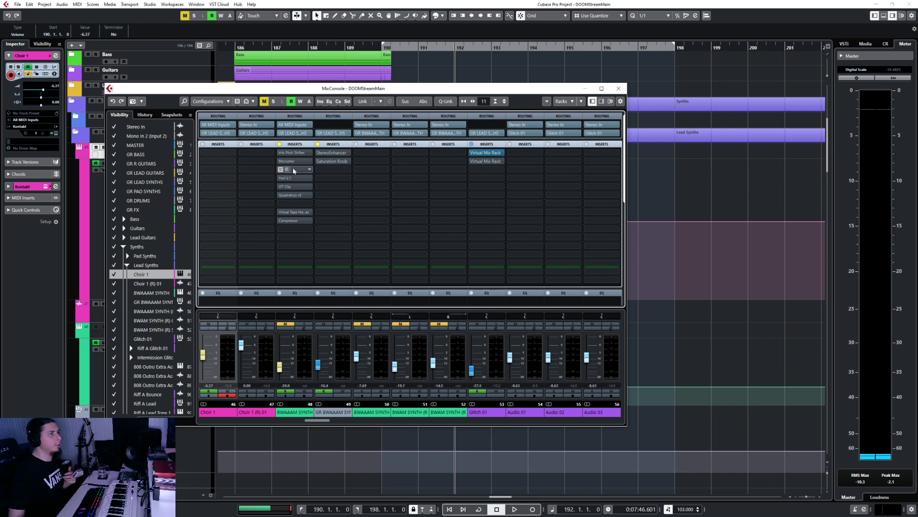
{"action": "left_click", "coordinate": [279, 144]}
{"action": "left_click", "coordinate": [619, 89]}
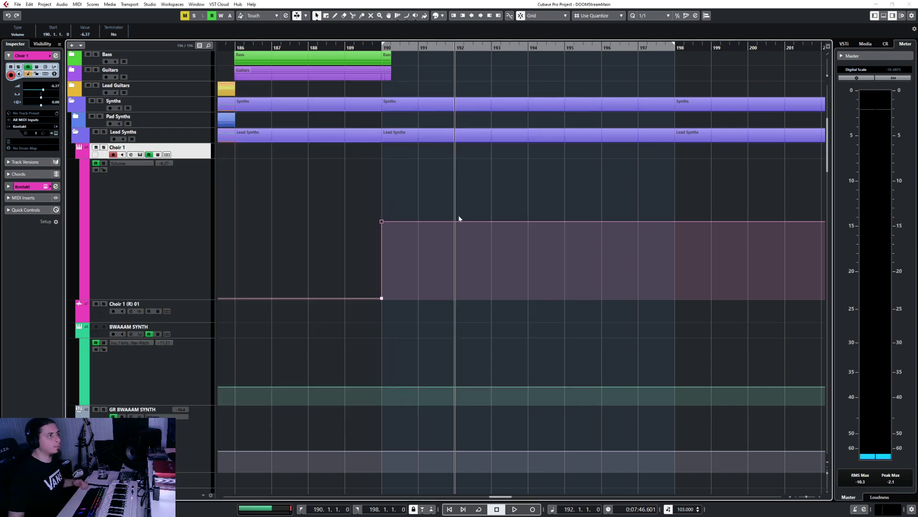
Play the intro's choir and BWAAAM SYNTH section from bar 22 to just past bar 23
{"action": "scroll", "coordinate": [360, 354], "scroll_direction": "down", "scroll_amount": 3}
{"action": "scroll", "coordinate": [360, 354], "scroll_direction": "left", "scroll_amount": 10}
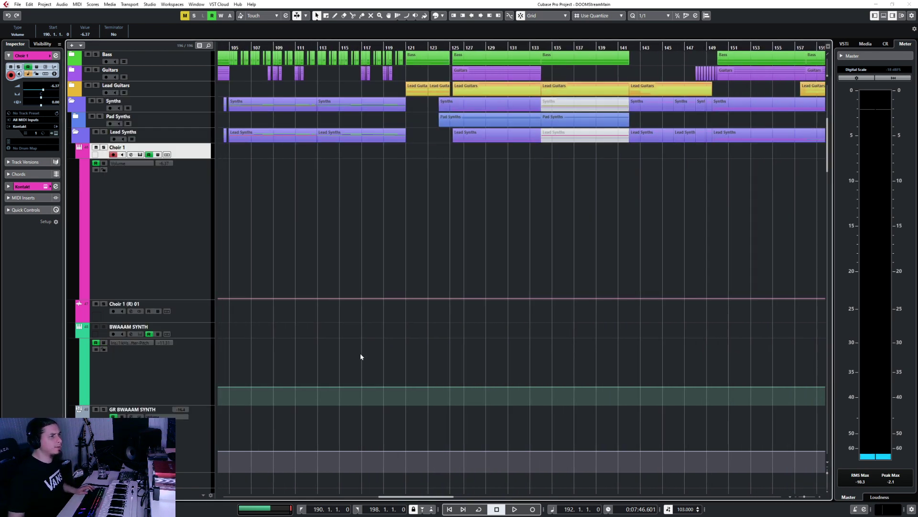
{"action": "scroll", "coordinate": [360, 355], "scroll_direction": "left", "scroll_amount": 5}
{"action": "scroll", "coordinate": [361, 355], "scroll_direction": "right", "scroll_amount": 2}
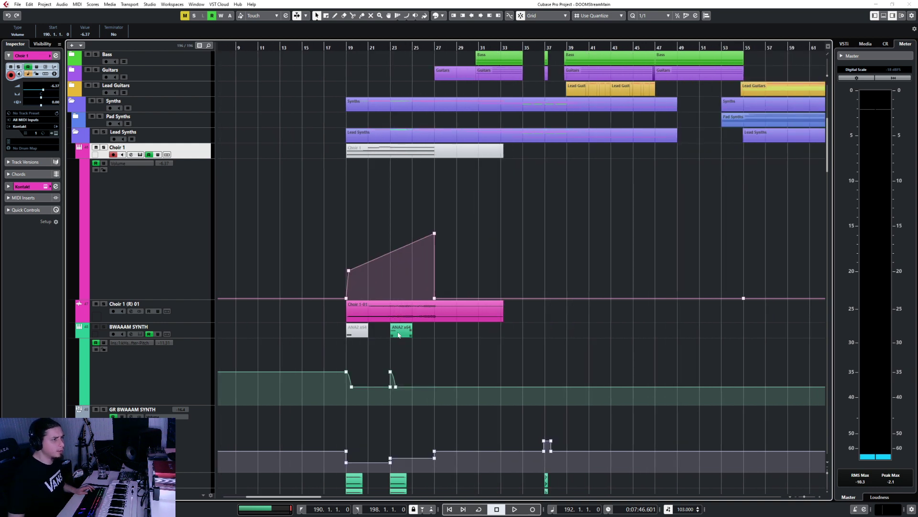
{"action": "left_click", "coordinate": [381, 47]}
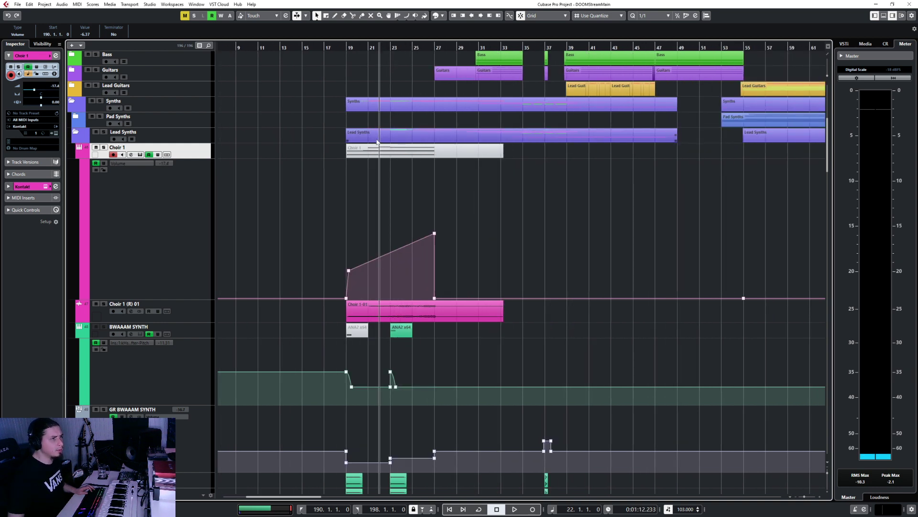
{"action": "scroll", "coordinate": [404, 302], "scroll_direction": "down", "scroll_amount": 2}
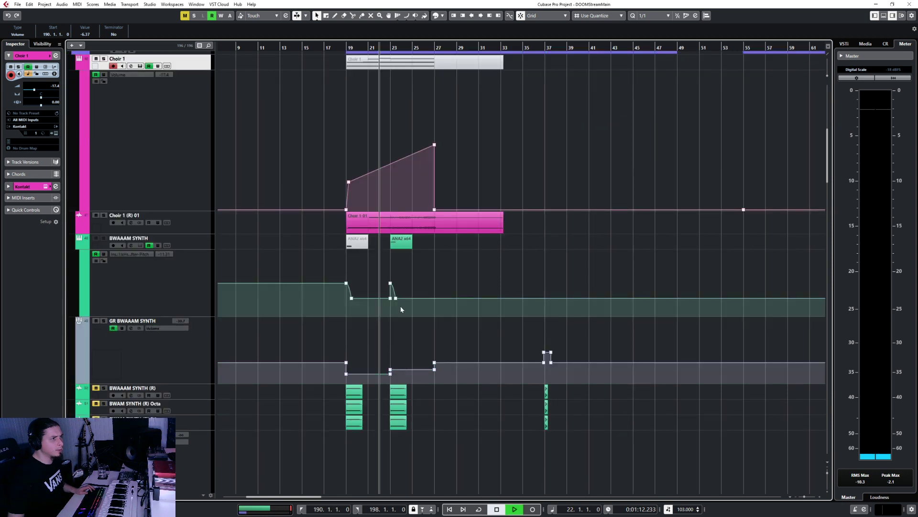
{"action": "key", "text": "space"}
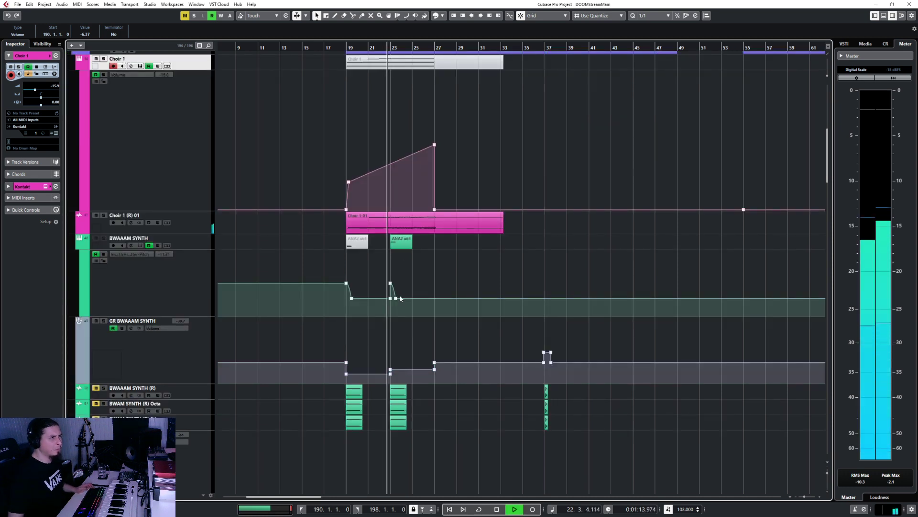
{"action": "key", "text": "space"}
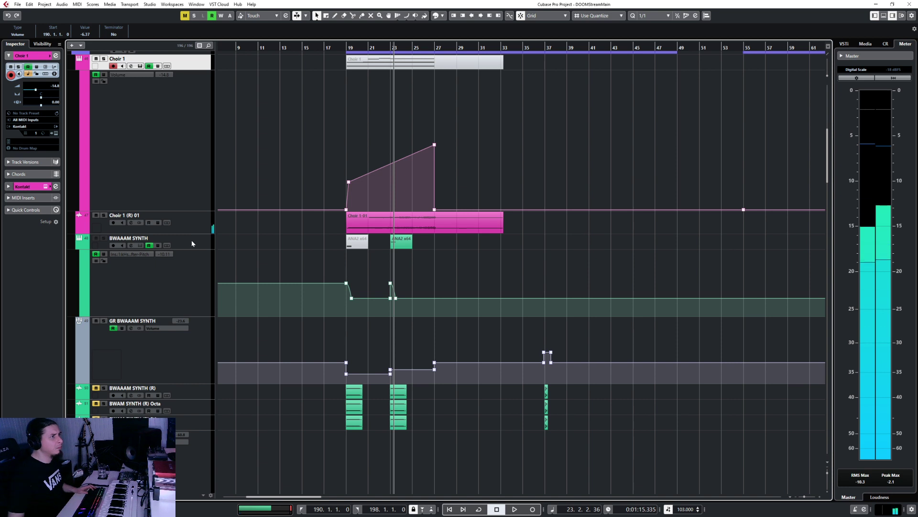
Select the BWAAAM SYNTH track and play briefly from bar 22
{"action": "left_click", "coordinate": [192, 243]}
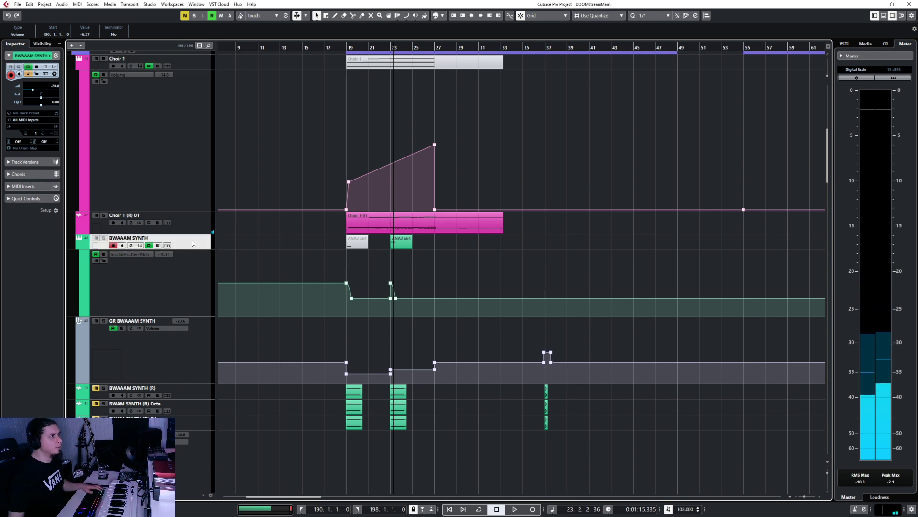
{"action": "left_click", "coordinate": [379, 46]}
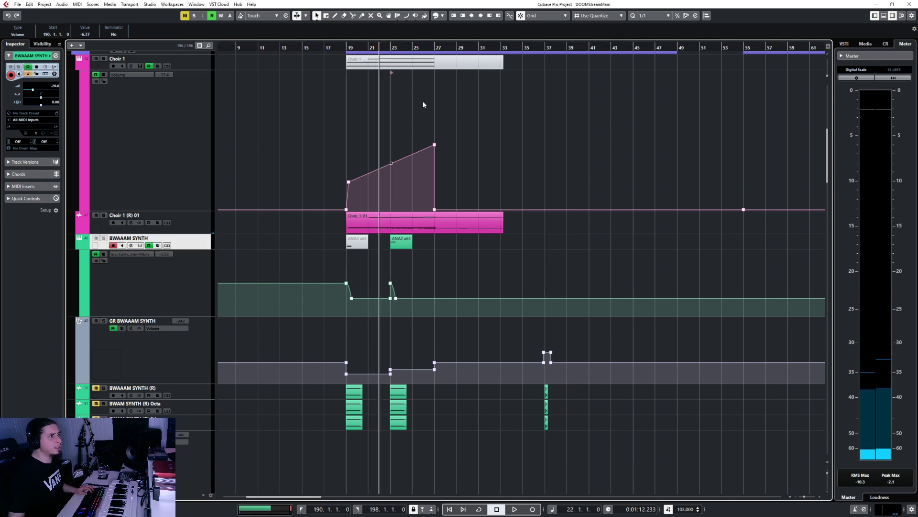
{"action": "key", "text": "space"}
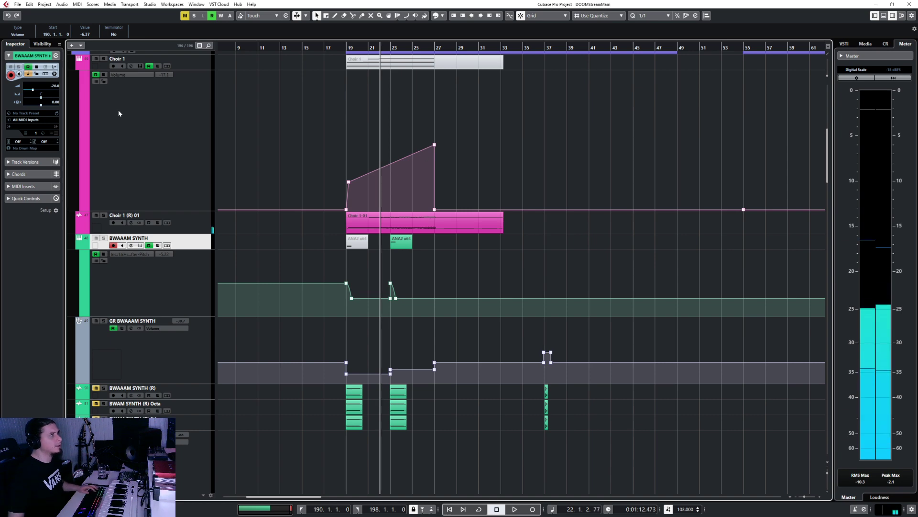
Check the BWAAAM SYNTH channel in the mixer and close the mixer
{"action": "key", "text": "F3"}
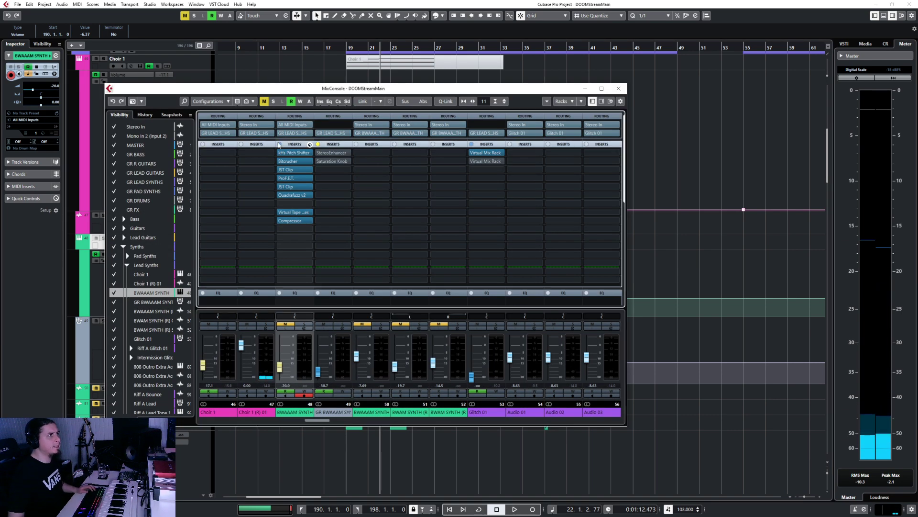
{"action": "key", "text": "F3"}
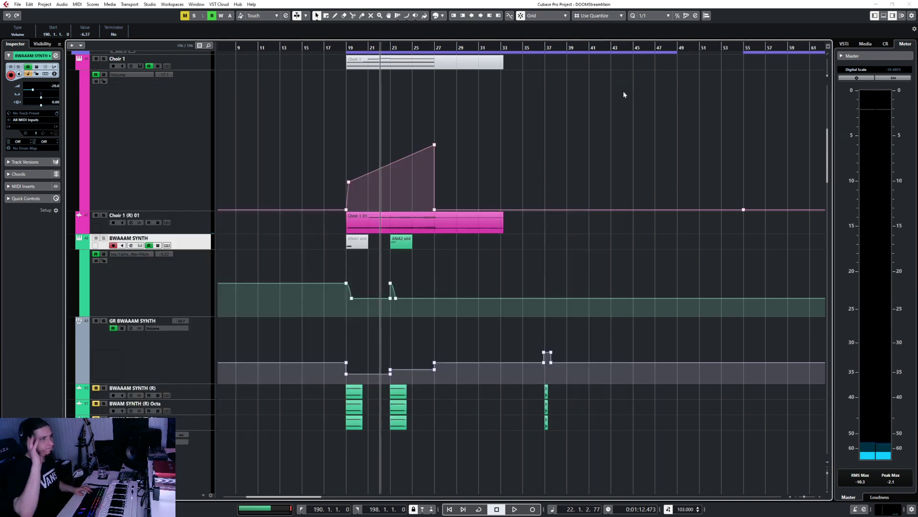
Record a new part on the Choir 1 track from bar 189 until just past bar 198
{"action": "scroll", "coordinate": [553, 301], "scroll_direction": "down", "scroll_amount": 5}
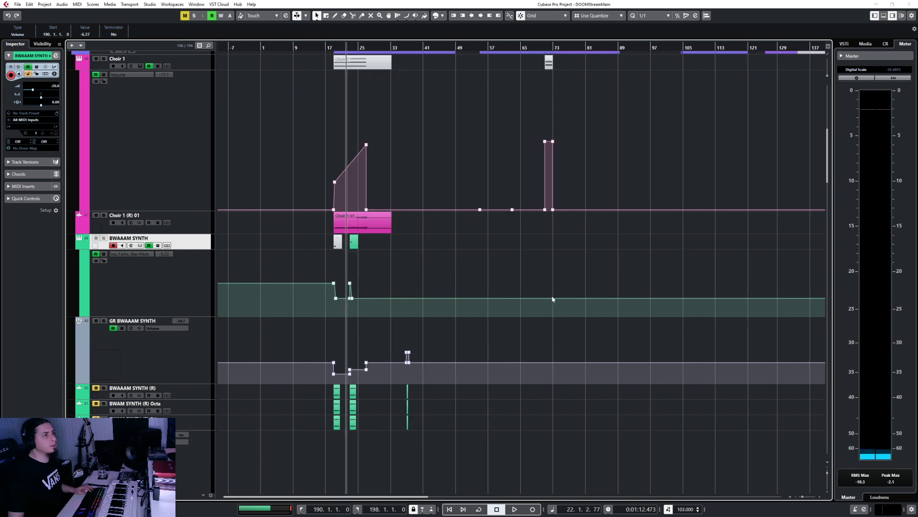
{"action": "scroll", "coordinate": [550, 293], "scroll_direction": "right", "scroll_amount": 10}
{"action": "scroll", "coordinate": [549, 291], "scroll_direction": "left", "scroll_amount": 6}
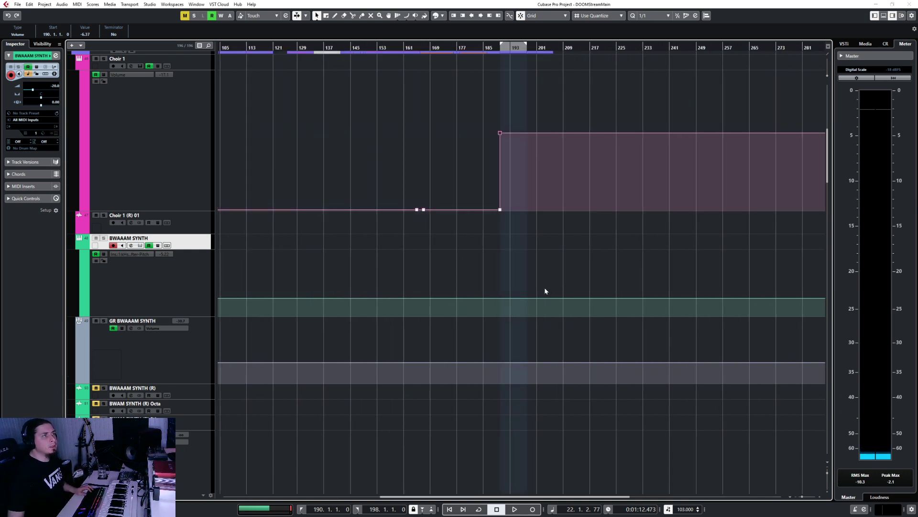
{"action": "scroll", "coordinate": [544, 289], "scroll_direction": "up", "scroll_amount": 6}
{"action": "scroll", "coordinate": [502, 282], "scroll_direction": "left", "scroll_amount": 4}
{"action": "scroll", "coordinate": [479, 278], "scroll_direction": "up", "scroll_amount": 7}
{"action": "scroll", "coordinate": [481, 281], "scroll_direction": "down", "scroll_amount": 5}
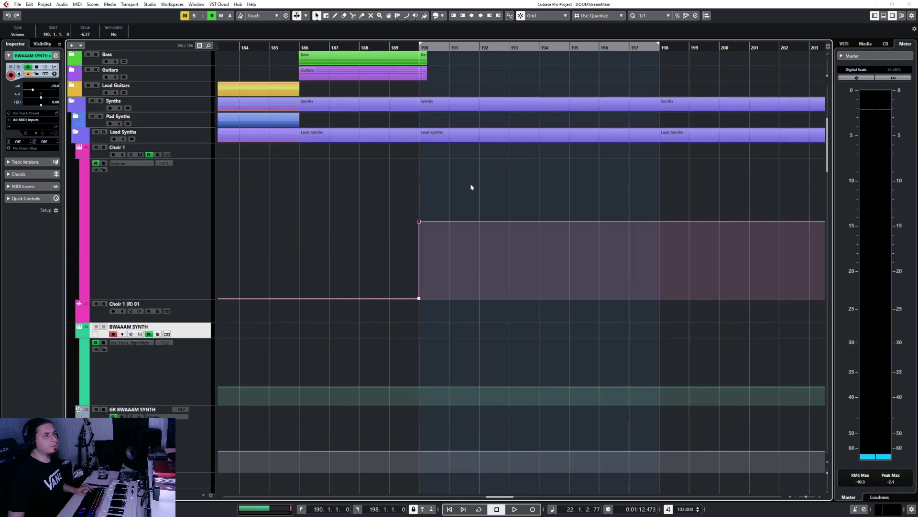
{"action": "left_click", "coordinate": [418, 45]}
{"action": "left_click", "coordinate": [392, 45]}
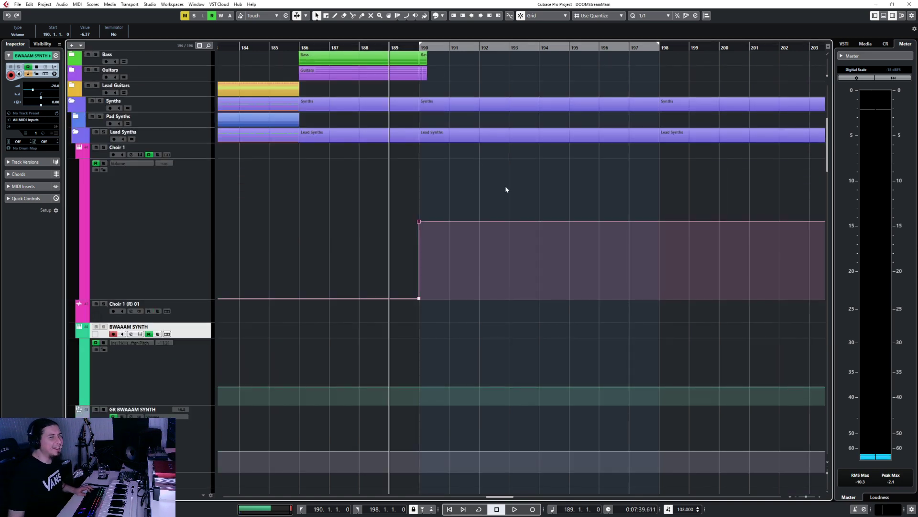
{"action": "left_click", "coordinate": [190, 157]}
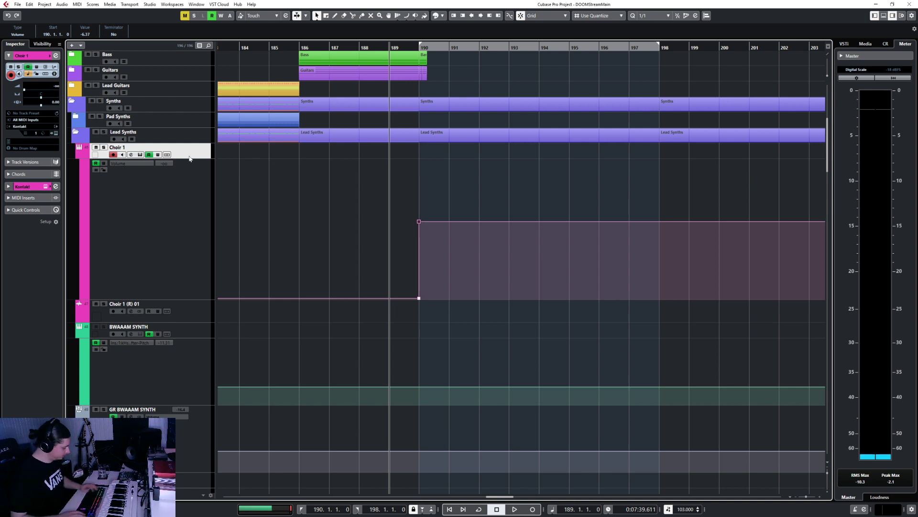
{"action": "key", "text": "KP_Multiply"}
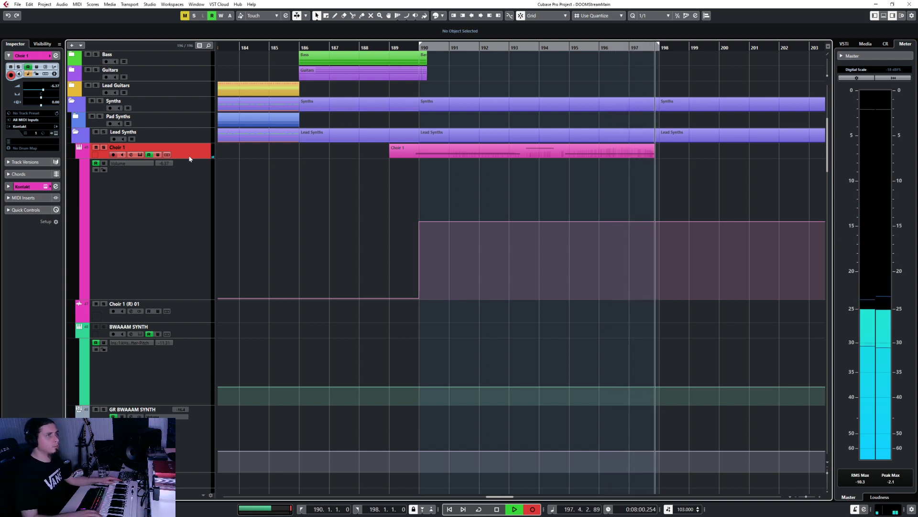
{"action": "key", "text": "space"}
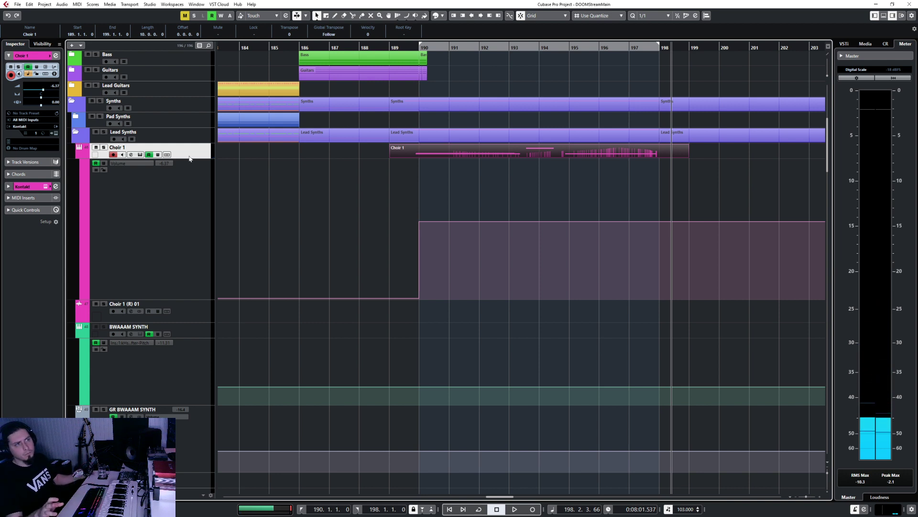
Open the recorded Choir 1 part for note editing and quantize its long low notes to start exactly at bars 190 and 195
{"action": "double_click", "coordinate": [524, 144]}
{"action": "scroll", "coordinate": [410, 388], "scroll_direction": "down", "scroll_amount": 13}
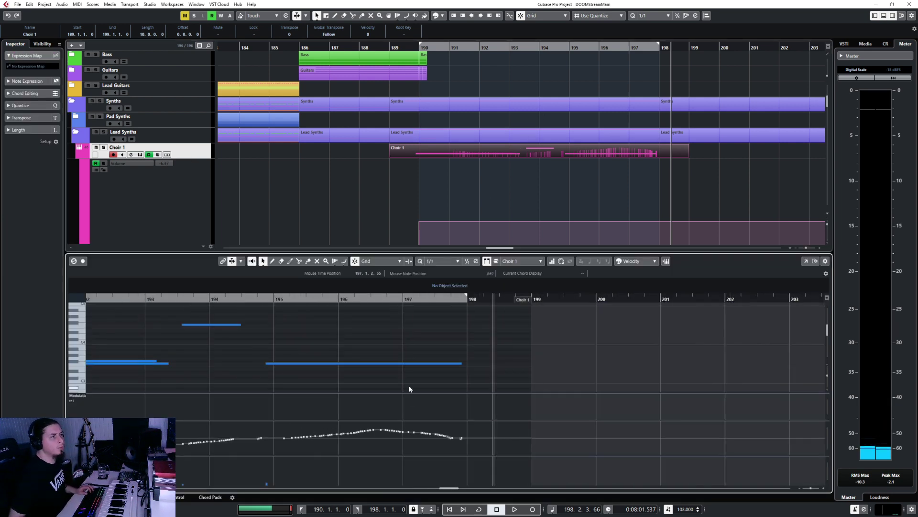
{"action": "scroll", "coordinate": [351, 365], "scroll_direction": "up", "scroll_amount": 3}
{"action": "scroll", "coordinate": [354, 363], "scroll_direction": "down", "scroll_amount": 3}
{"action": "scroll", "coordinate": [355, 362], "scroll_direction": "up", "scroll_amount": 4}
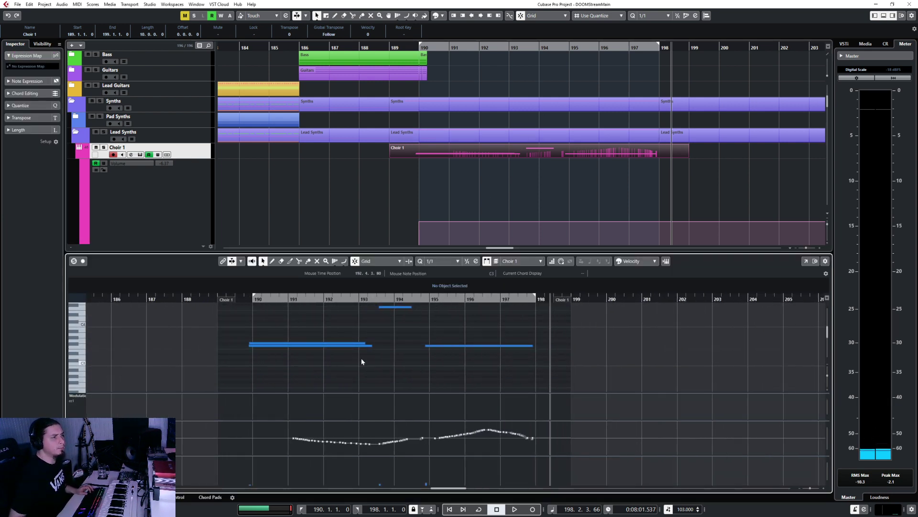
{"action": "left_click_drag", "start_coordinate": [423, 318], "coordinate": [483, 369]}
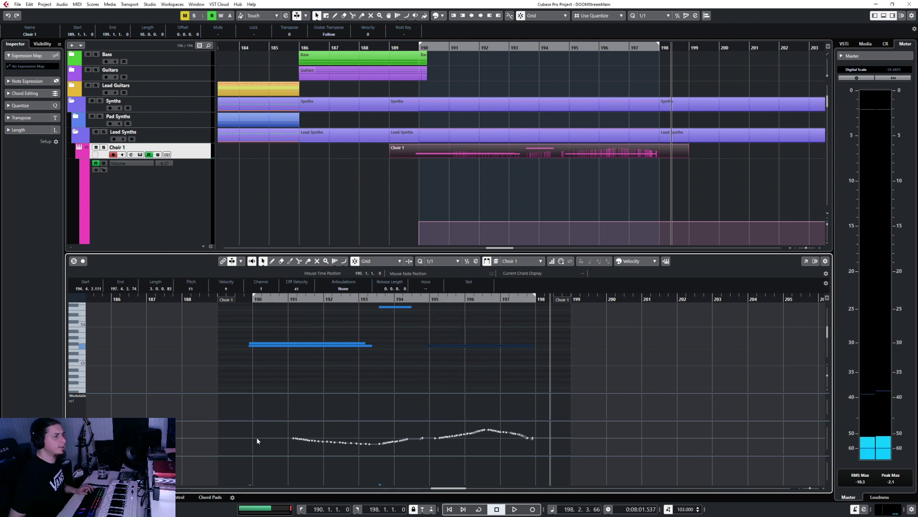
{"action": "left_click_drag", "start_coordinate": [268, 332], "coordinate": [379, 373]}
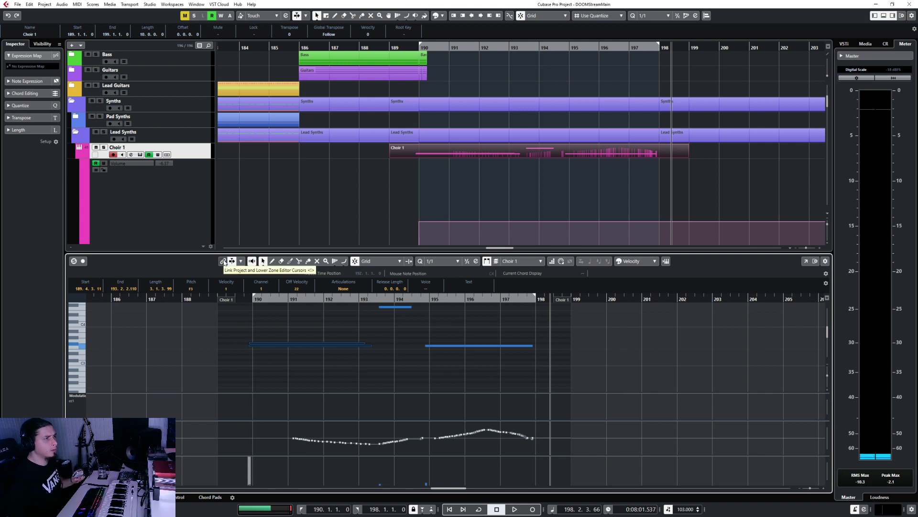
{"action": "left_click", "coordinate": [266, 359]}
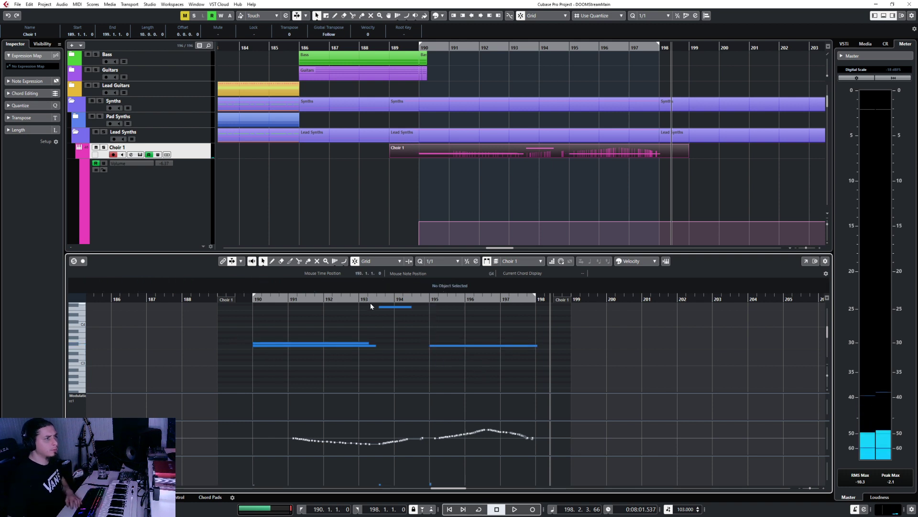
Delete the short high note after bar 193 and link the project and note editor cursors
{"action": "left_click_drag", "start_coordinate": [371, 305], "coordinate": [393, 314]}
{"action": "key", "text": "Delete"}
{"action": "left_click", "coordinate": [316, 321]}
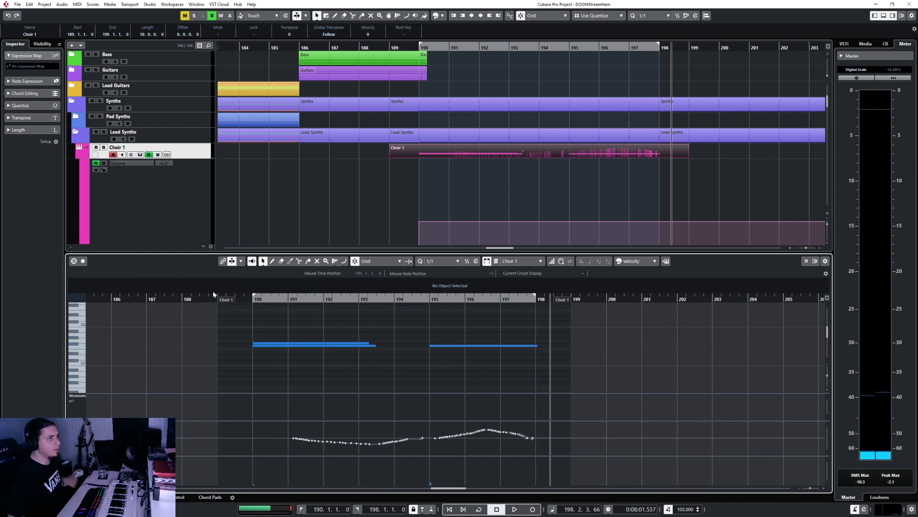
{"action": "left_click", "coordinate": [226, 262]}
Try deleting the long choir notes that start at bar 190, and undo each deletion
{"action": "left_click_drag", "start_coordinate": [404, 329], "coordinate": [493, 368]}
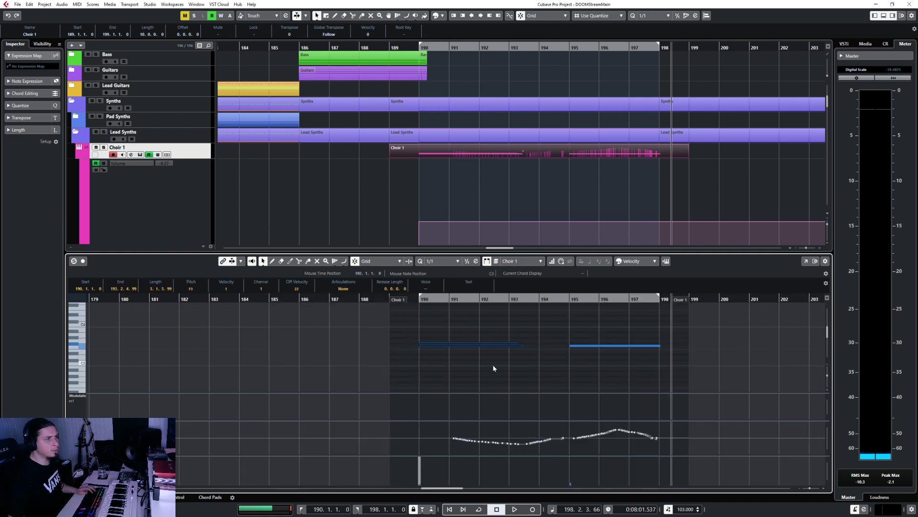
{"action": "key", "text": "Delete"}
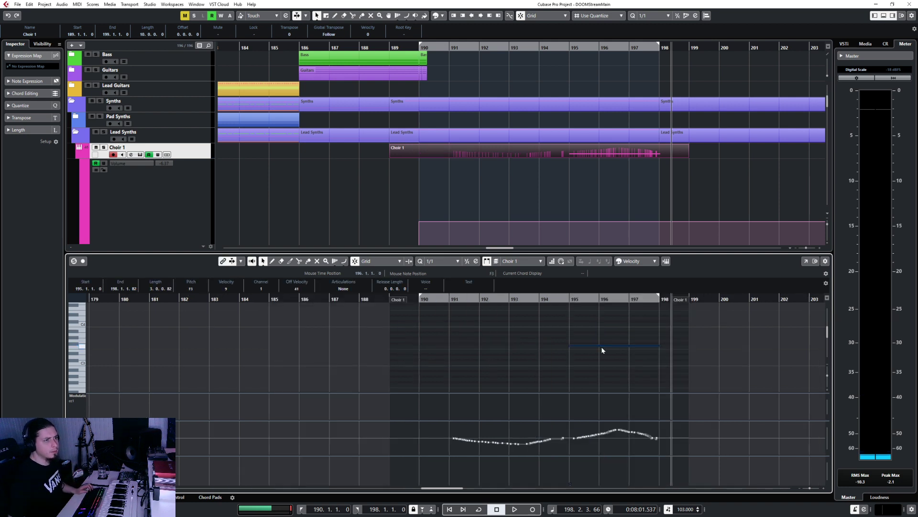
{"action": "key", "text": "ctrl+z"}
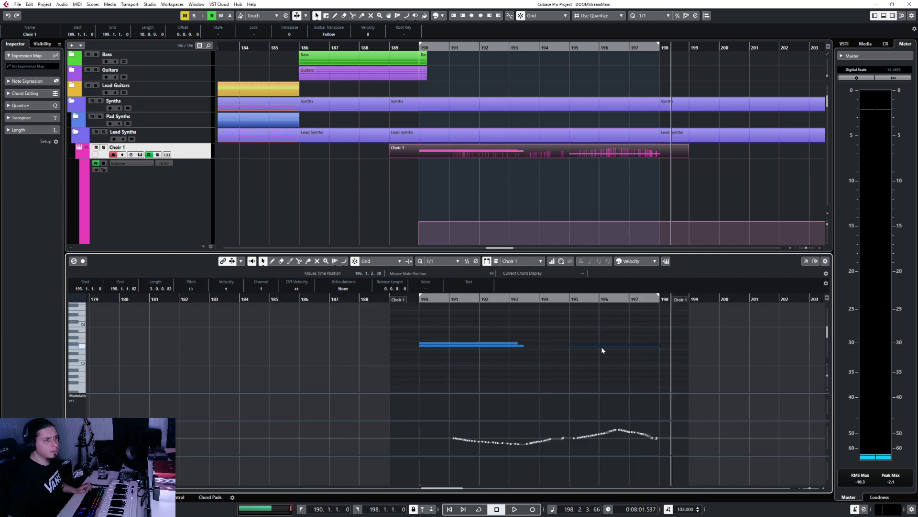
{"action": "left_click", "coordinate": [240, 15]}
{"action": "left_click_drag", "start_coordinate": [421, 337], "coordinate": [474, 381]}
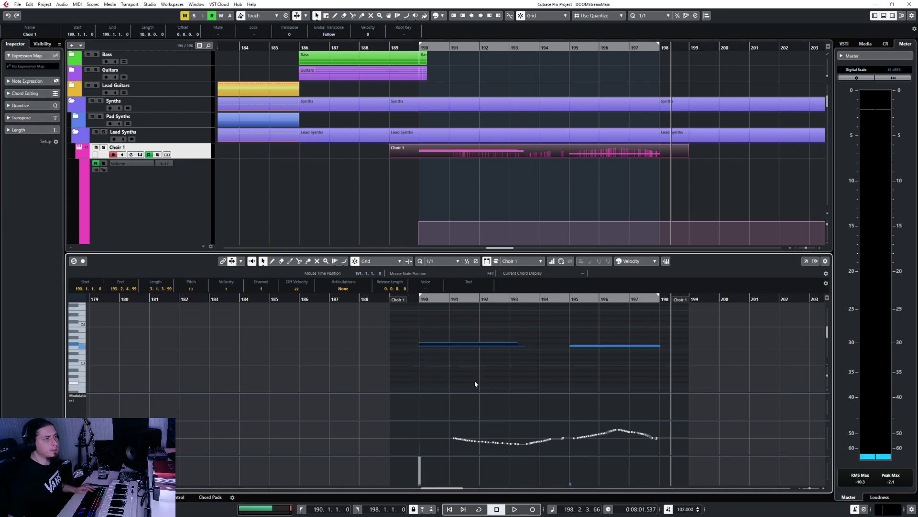
{"action": "key", "text": "Delete"}
{"action": "key", "text": "ctrl+z"}
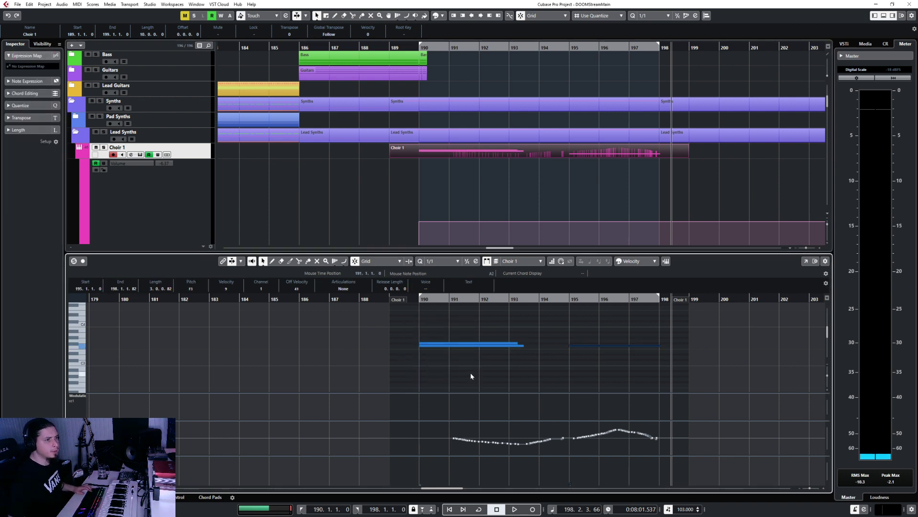
{"action": "left_click", "coordinate": [578, 322]}
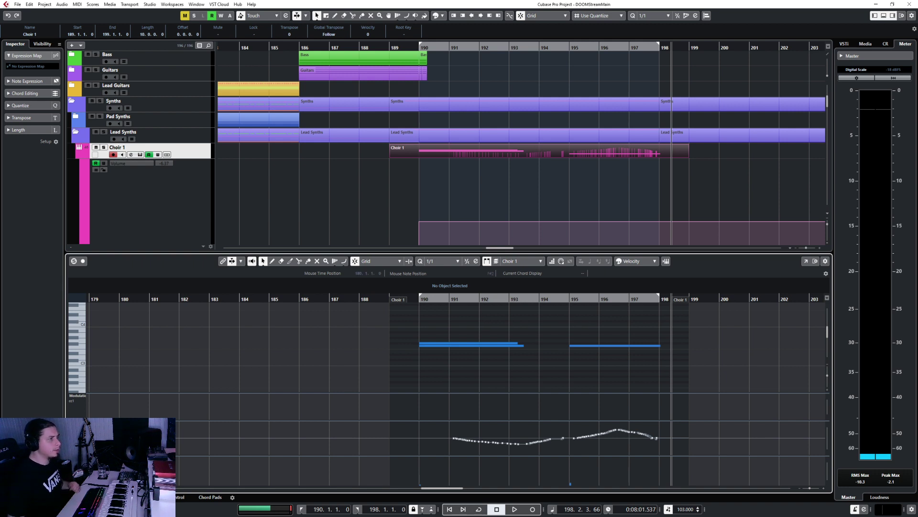
Close the note editor, set the locators from bar 189 to bar 199, and render the Choir 1 part in place
{"action": "key", "text": "ctrl+e"}
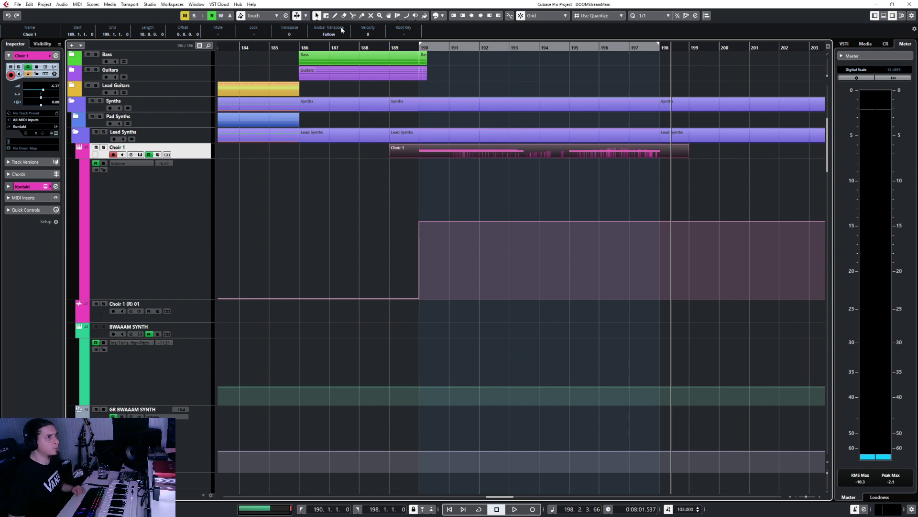
{"action": "key", "text": "space"}
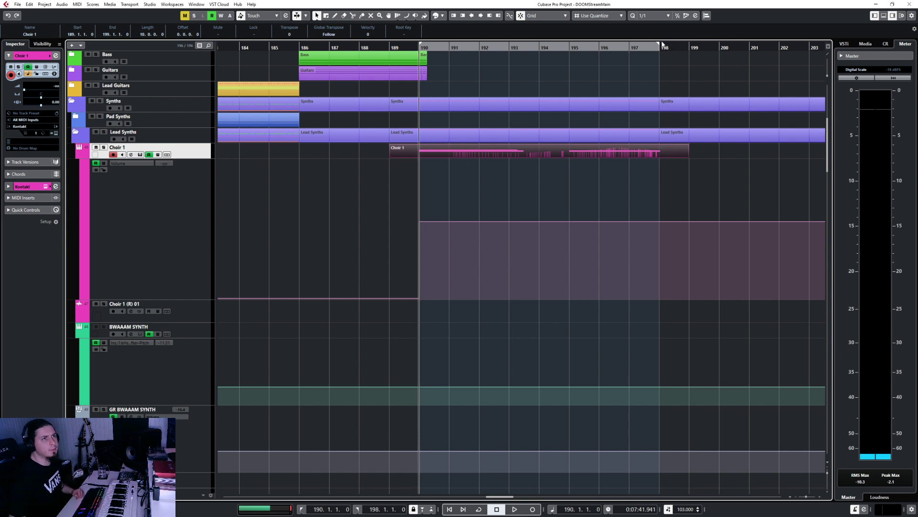
{"action": "left_click_drag", "start_coordinate": [421, 44], "coordinate": [398, 45]}
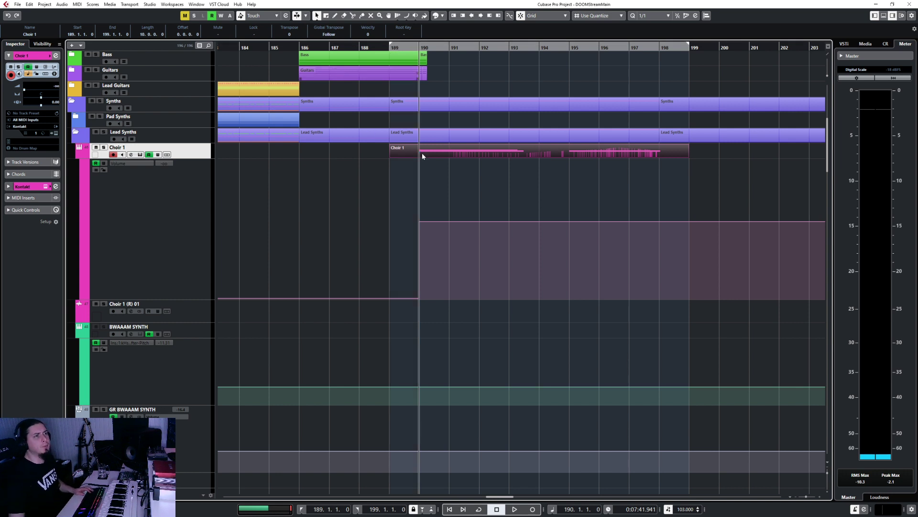
{"action": "left_click", "coordinate": [29, 5]}
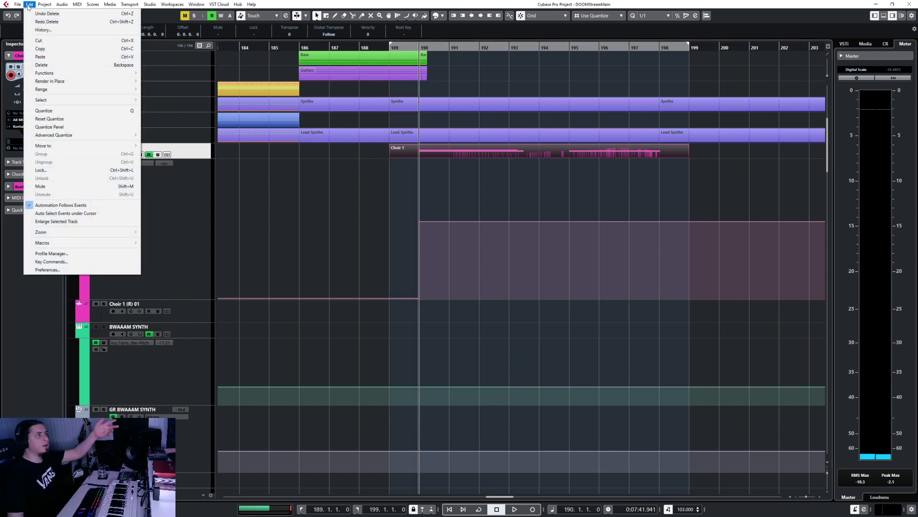
{"action": "mouse_move", "coordinate": [96, 81]}
{"action": "left_click", "coordinate": [195, 82]}
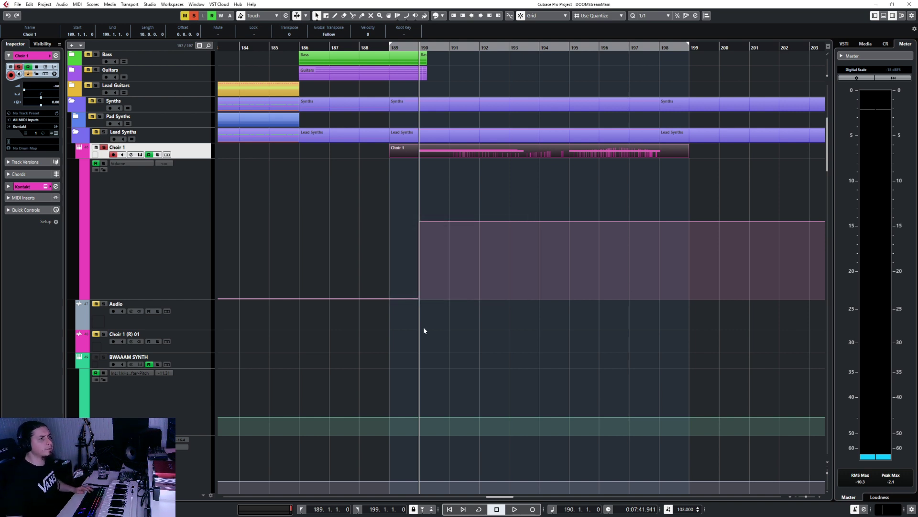
Try the rendered choir audio on the Choir 1 (R) 01 track and move it back to Choir 1 (R) 02
{"action": "left_click_drag", "start_coordinate": [446, 312], "coordinate": [446, 334]}
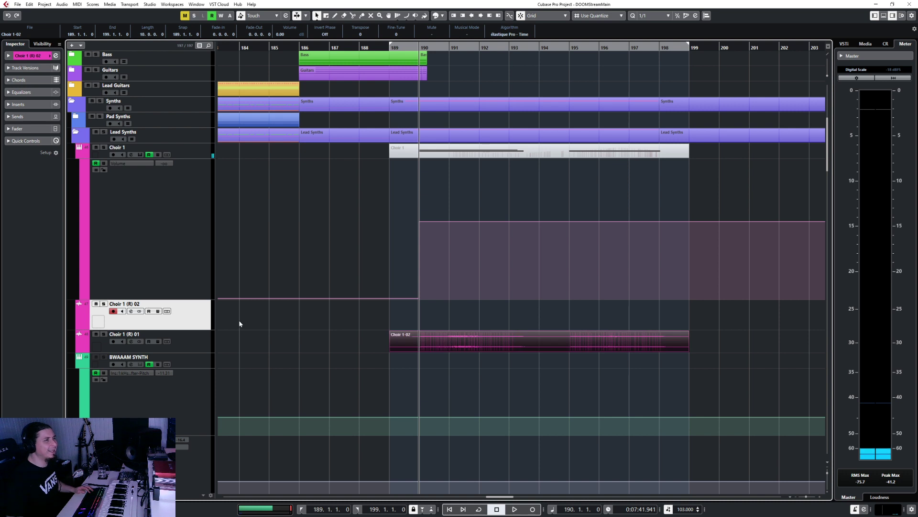
{"action": "left_click", "coordinate": [198, 338]}
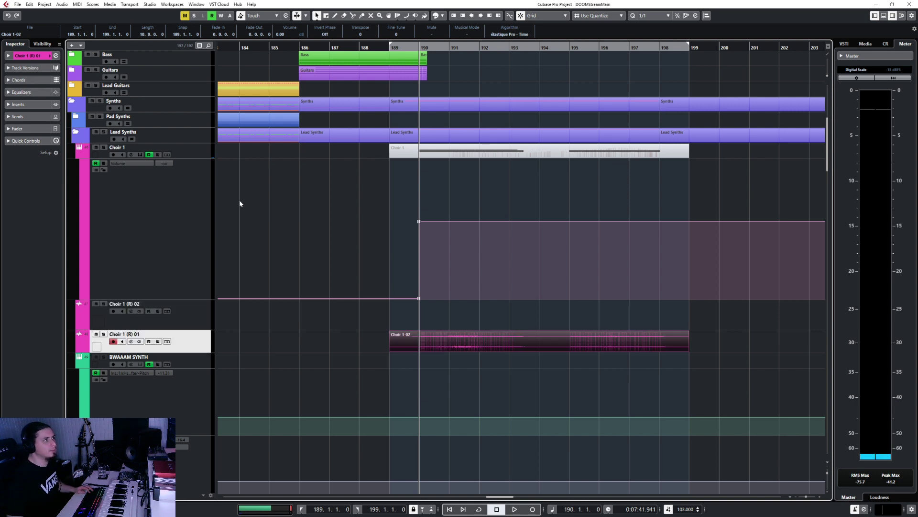
{"action": "left_click_drag", "start_coordinate": [414, 348], "coordinate": [412, 323]}
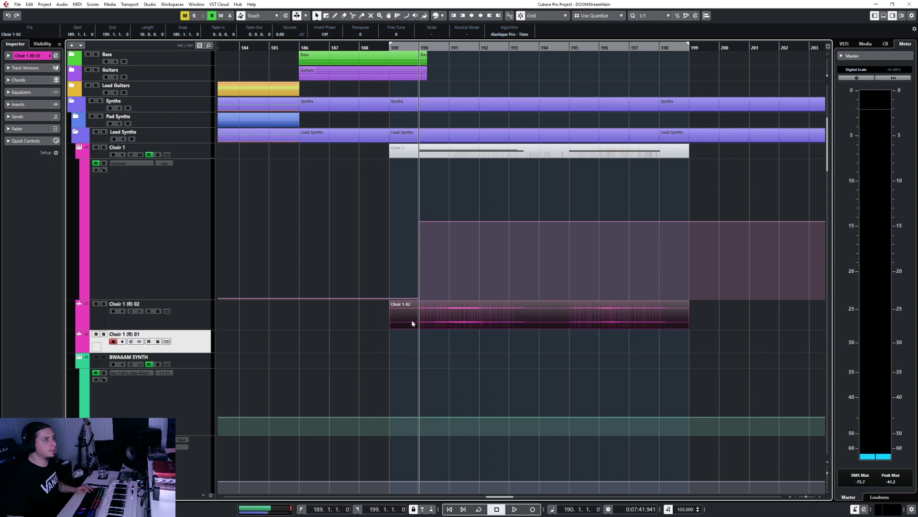
Set the Choir 1 track's instrument to No VST Instrument
{"action": "left_click", "coordinate": [191, 151]}
{"action": "left_click", "coordinate": [21, 127]}
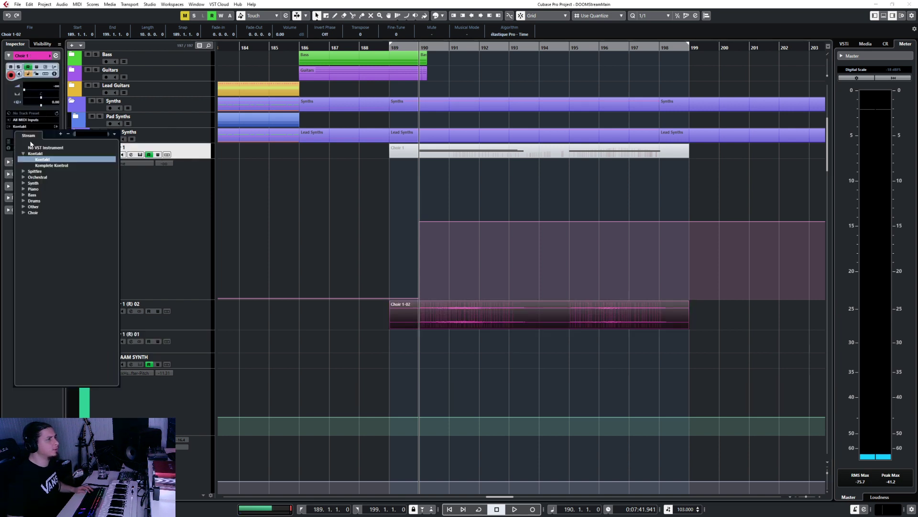
{"action": "left_click", "coordinate": [24, 146]}
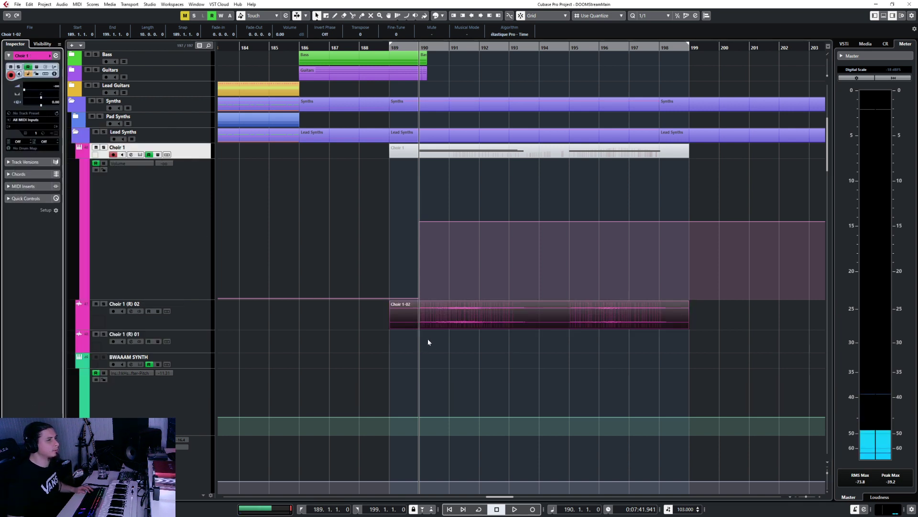
Split the rendered choir audio on Choir 1 (R) 02 at bar 194
{"action": "left_click", "coordinate": [425, 323]}
{"action": "right_click", "coordinate": [519, 320]}
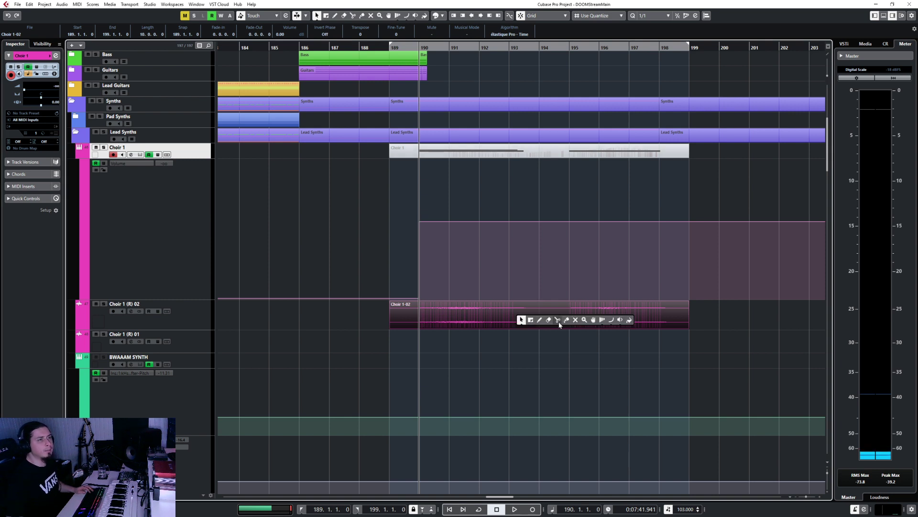
{"action": "left_click", "coordinate": [559, 321]}
{"action": "left_click", "coordinate": [542, 316]}
{"action": "key", "text": "1"}
Swap the two choir halves by moving the second one to bar 188 and the first one to bar 194
{"action": "left_click", "coordinate": [479, 316]}
{"action": "left_click", "coordinate": [592, 327]}
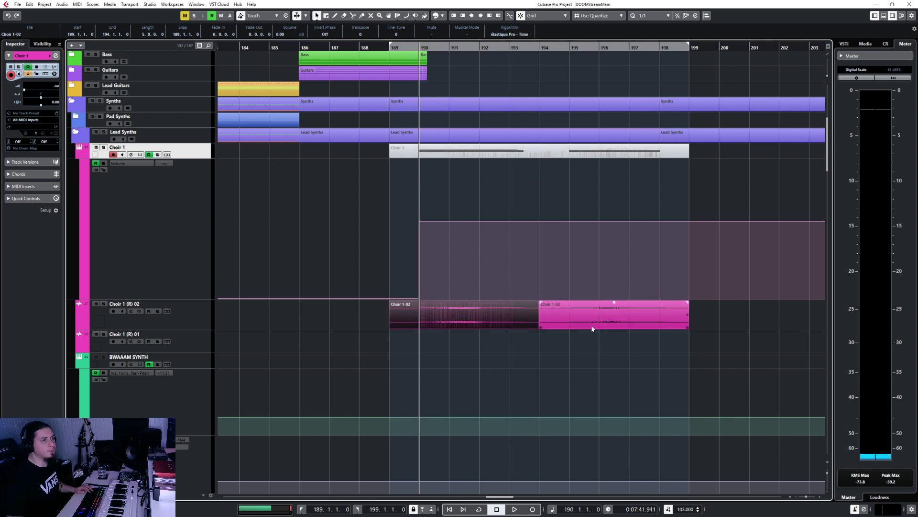
{"action": "left_click_drag", "start_coordinate": [591, 313], "coordinate": [412, 315]}
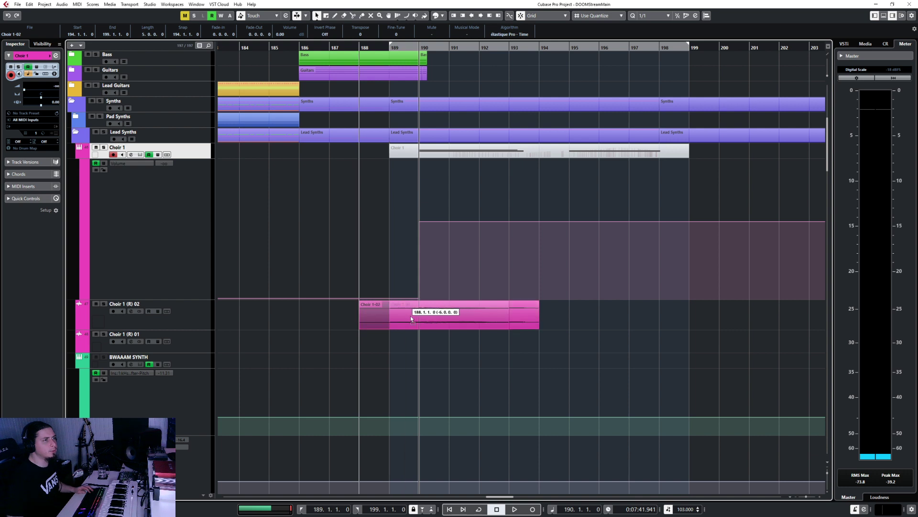
{"action": "left_click_drag", "start_coordinate": [531, 323], "coordinate": [679, 310]}
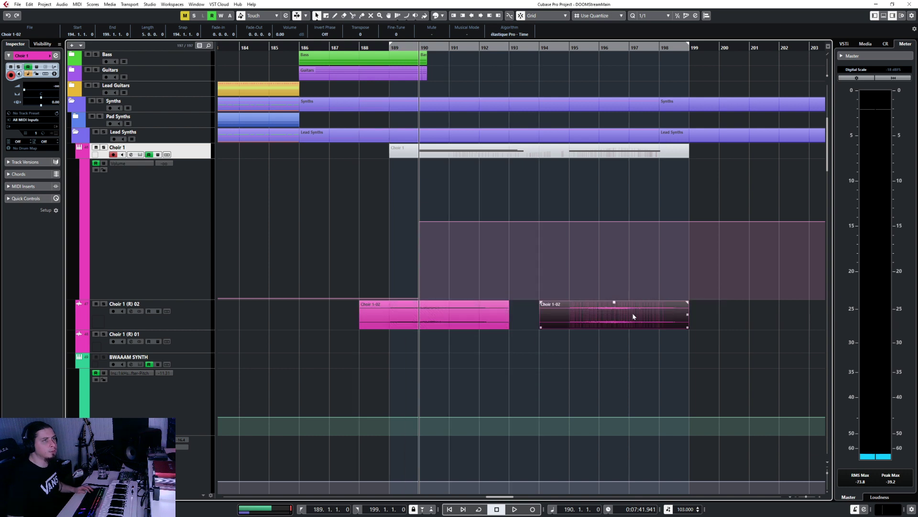
Move the first choir clip on Choir 1 (R) 02 to bar 189 and turn on cycle playback for bars 189 to 199
{"action": "left_click_drag", "start_coordinate": [445, 318], "coordinate": [475, 319]}
{"action": "left_click", "coordinate": [425, 346]}
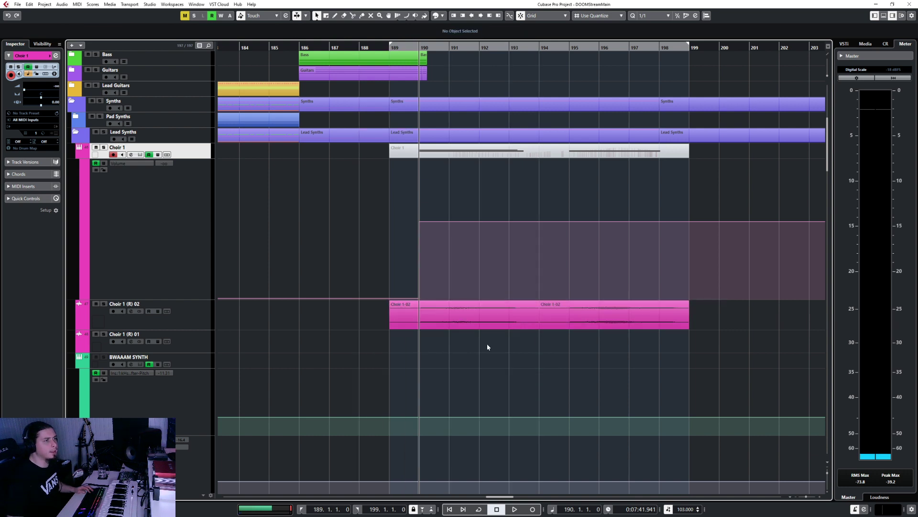
{"action": "left_click_drag", "start_coordinate": [592, 347], "coordinate": [522, 327]}
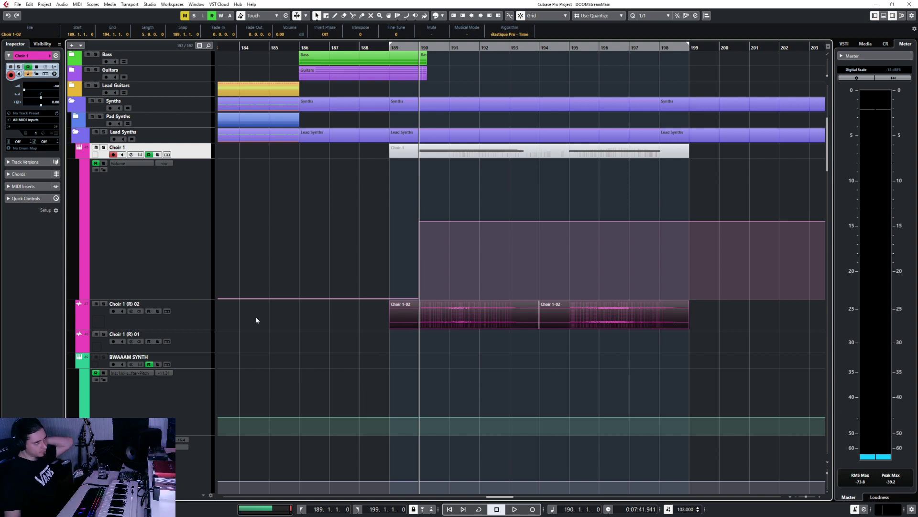
{"action": "left_click", "coordinate": [175, 328]}
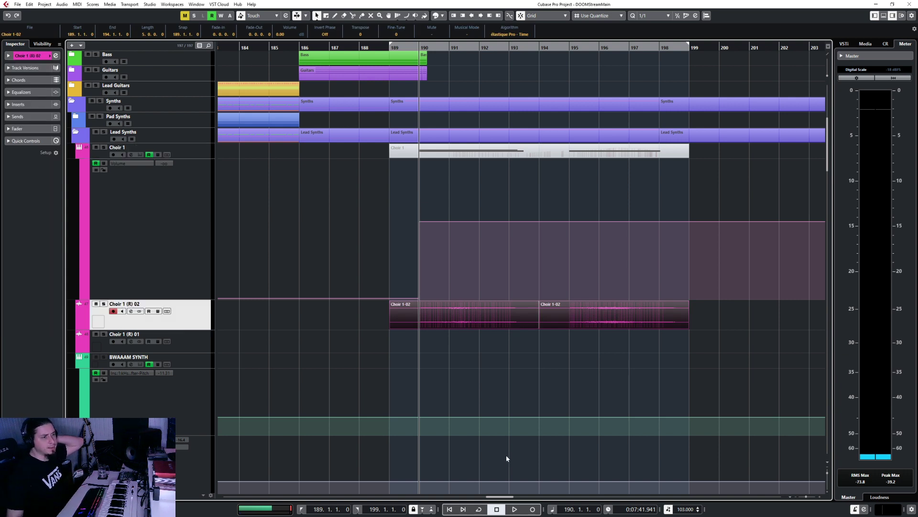
{"action": "left_click", "coordinate": [479, 509]}
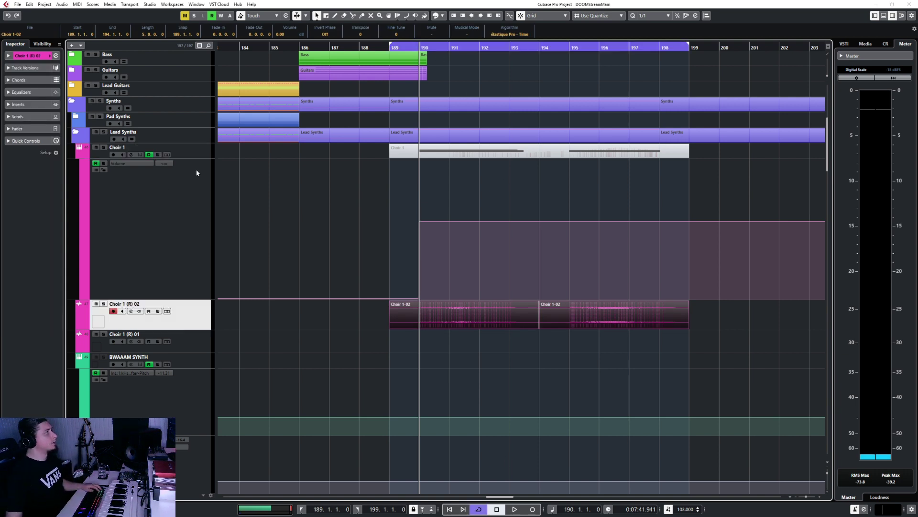
Insert Cloner on the Choir 1 (R) 02 channel with Detune and Spatial both set to 100%
{"action": "key", "text": "F3"}
{"action": "left_click", "coordinate": [265, 153]}
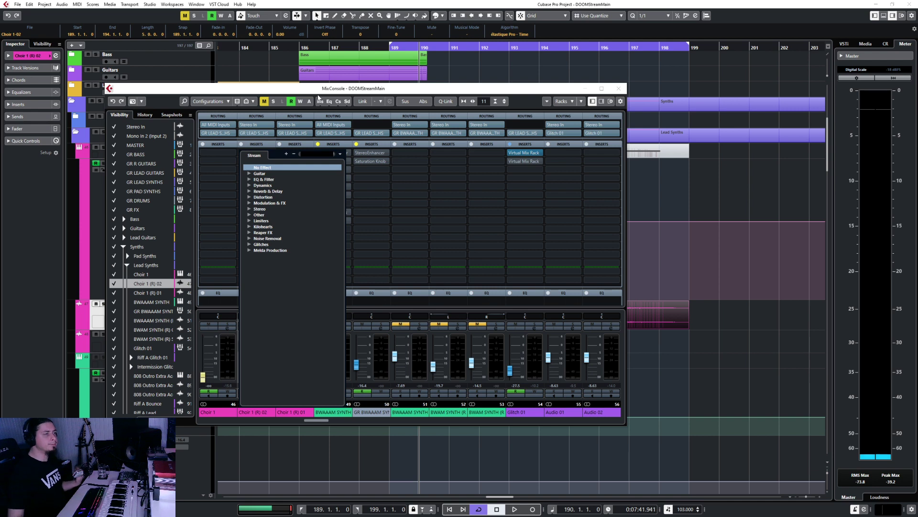
{"action": "type", "text": "cloner"}
{"action": "key", "text": "Return"}
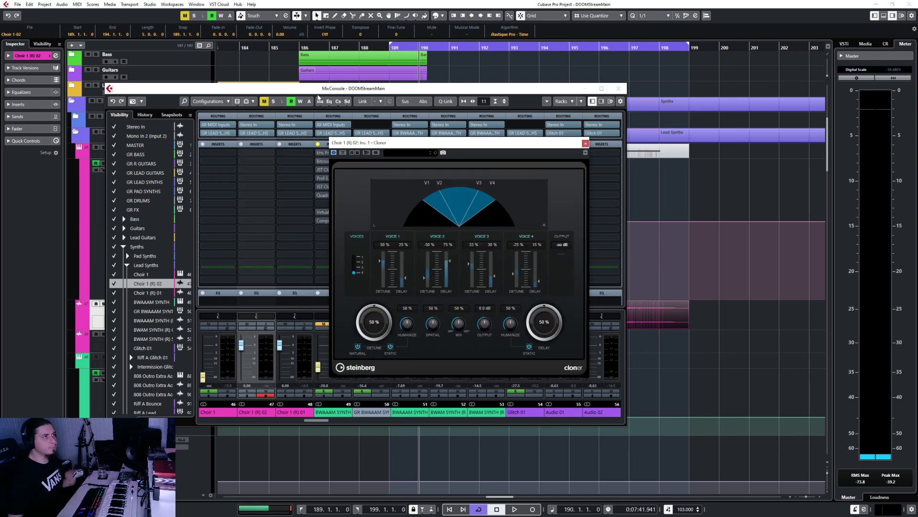
{"action": "left_click_drag", "start_coordinate": [379, 309], "coordinate": [426, 3]}
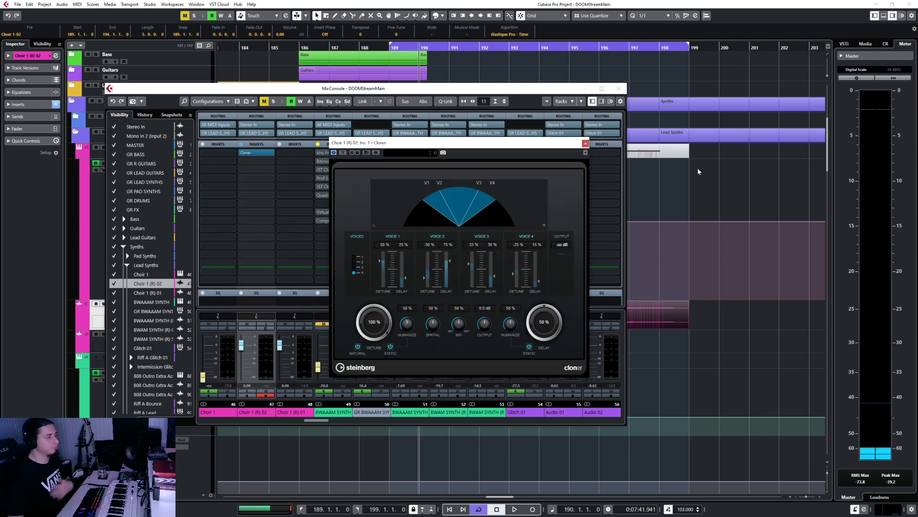
{"action": "left_click_drag", "start_coordinate": [433, 330], "coordinate": [497, 95]}
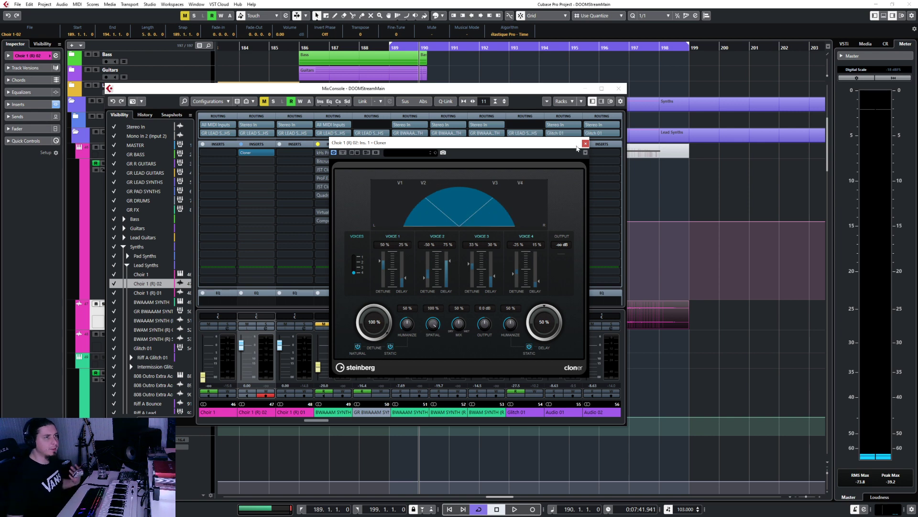
{"action": "left_click", "coordinate": [585, 144]}
{"action": "left_click", "coordinate": [254, 162]}
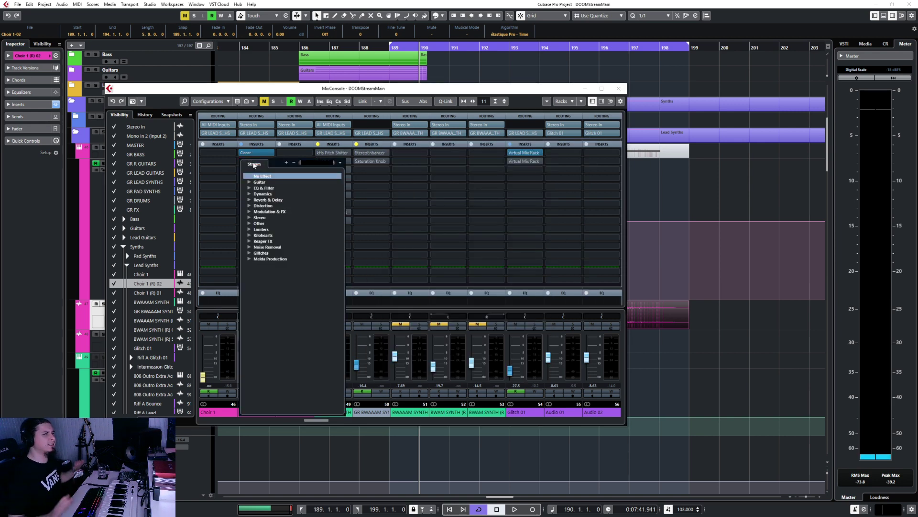
{"action": "type", "text": "pitch"}
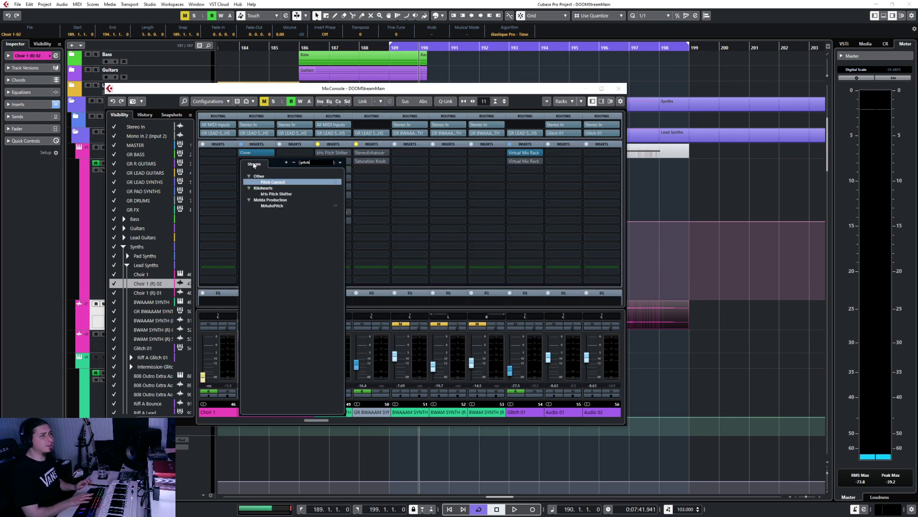
{"action": "key", "text": "Return"}
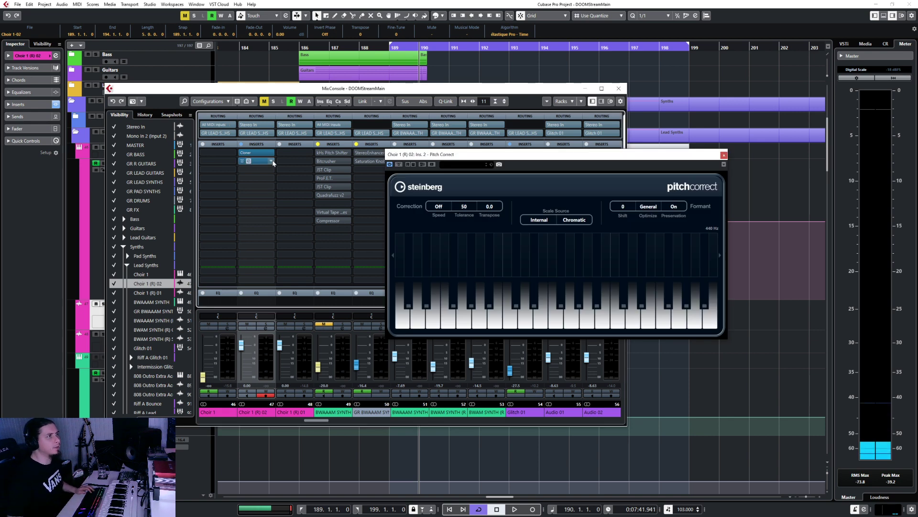
Replace Pitch Correct with kHs Pitch Shifter ahead of Cloner and set its pitch to -24.00 semitones
{"action": "left_click", "coordinate": [272, 161]}
{"action": "type", "text": "pitch"}
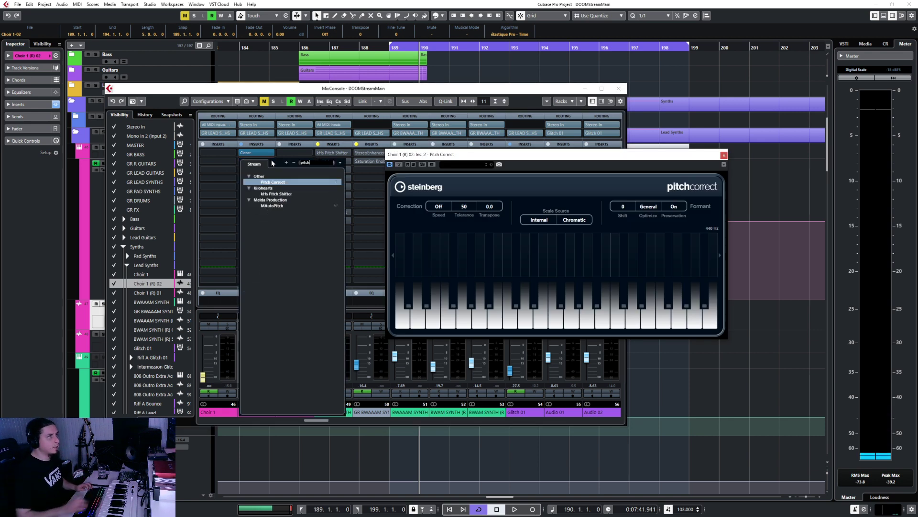
{"action": "double_click", "coordinate": [260, 194]}
{"action": "left_click", "coordinate": [259, 163]}
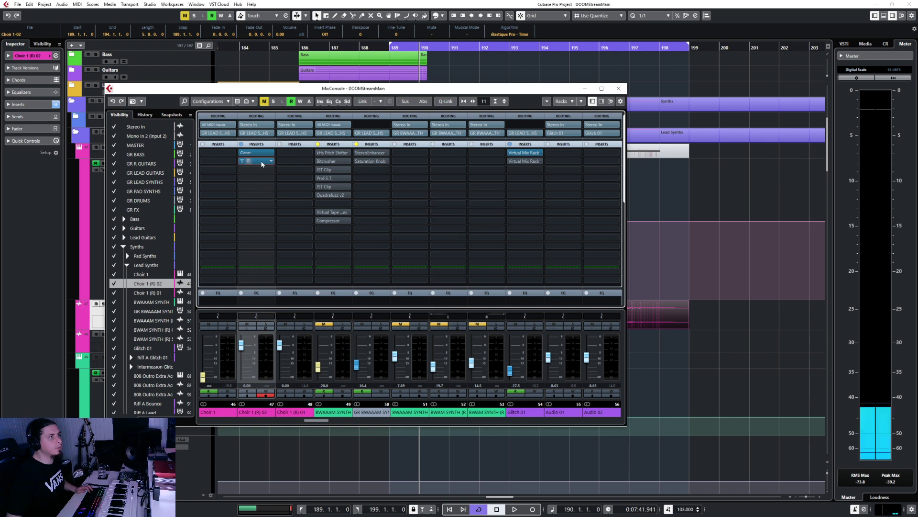
{"action": "left_click_drag", "start_coordinate": [262, 162], "coordinate": [262, 153]}
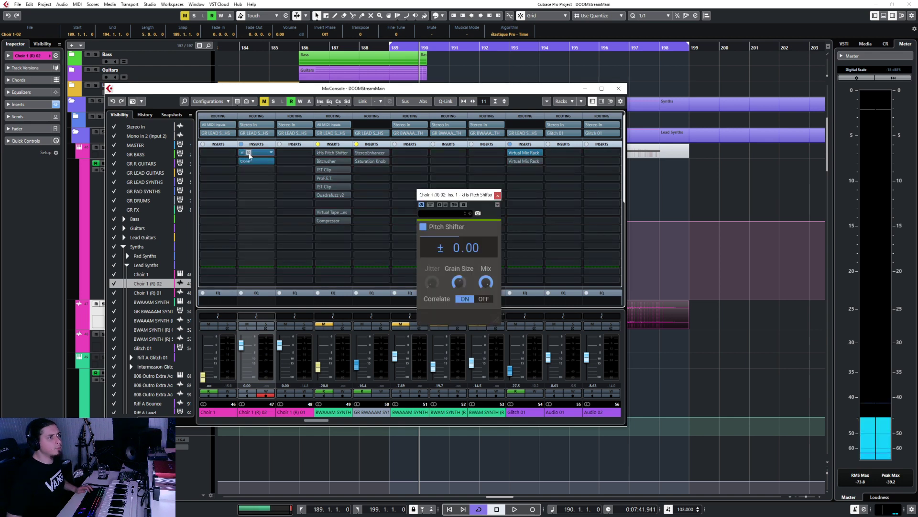
{"action": "left_click", "coordinate": [247, 155]}
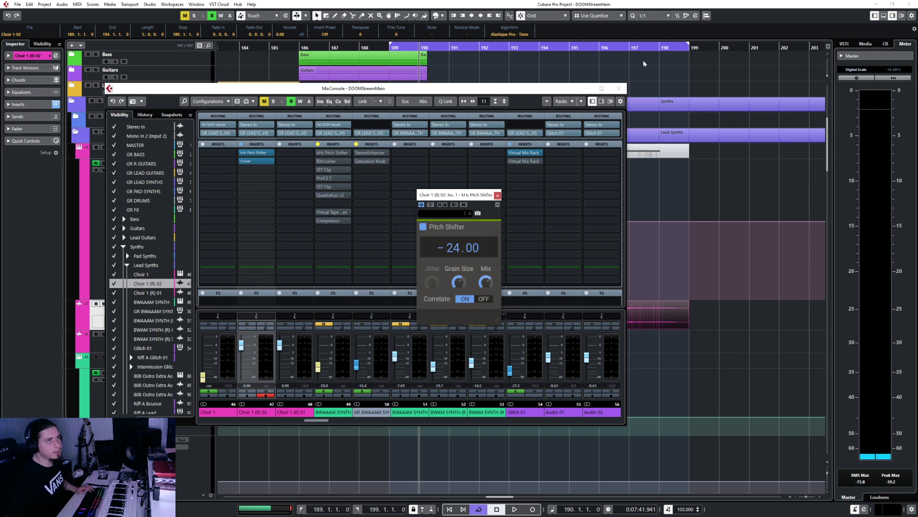
{"action": "left_click", "coordinate": [619, 89]}
Play the looped section and solo the Choir 1 (R) 02 track
{"action": "key", "text": "space"}
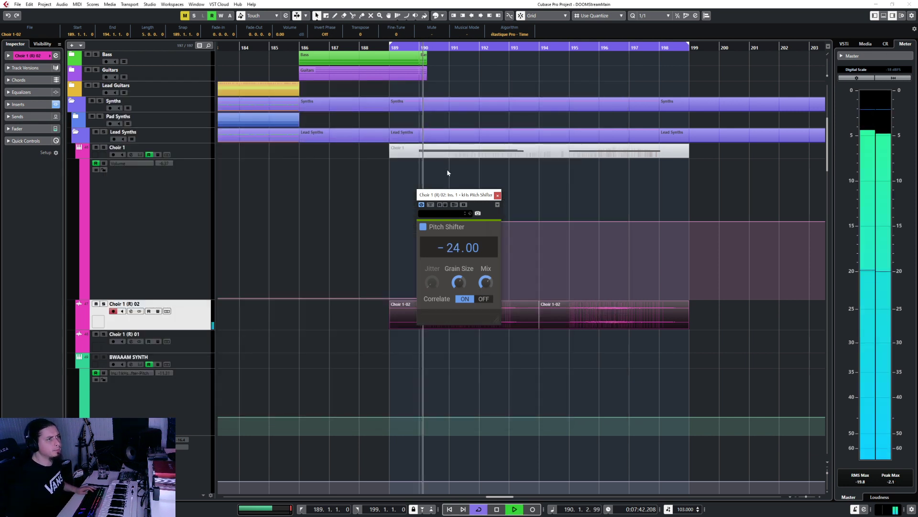
{"action": "left_click", "coordinate": [498, 195]}
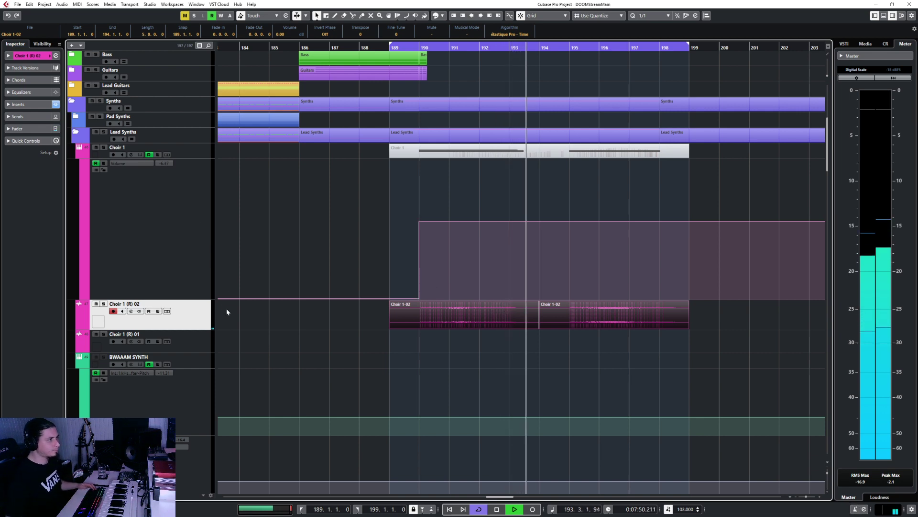
{"action": "key", "text": "s"}
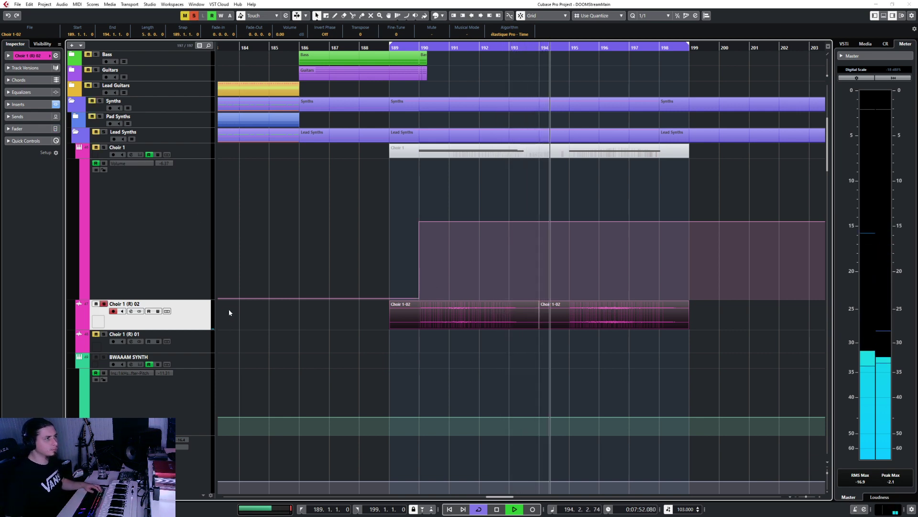
Try the choir's pitch shift at -12.00 semitones and return it to -24.00 while replaying the section
{"action": "key", "text": "F3"}
{"action": "left_click", "coordinate": [254, 153]}
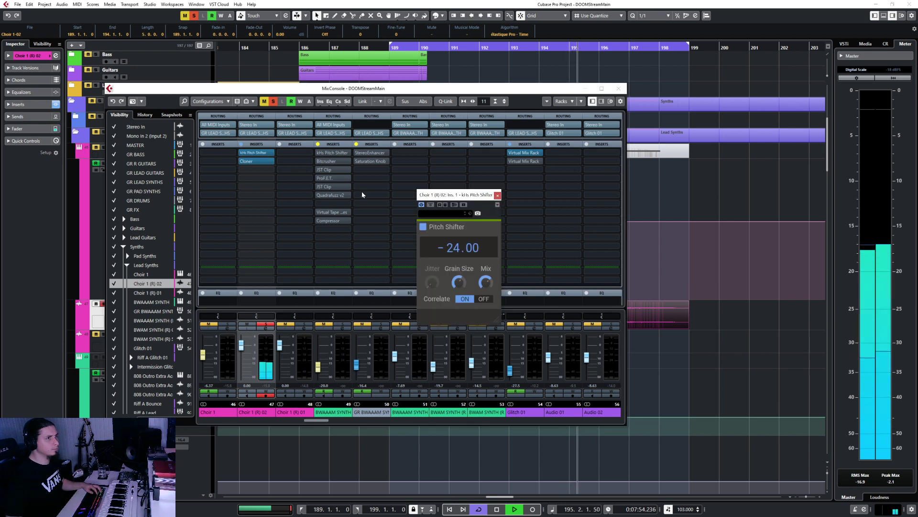
{"action": "left_click_drag", "start_coordinate": [452, 246], "coordinate": [452, 233]}
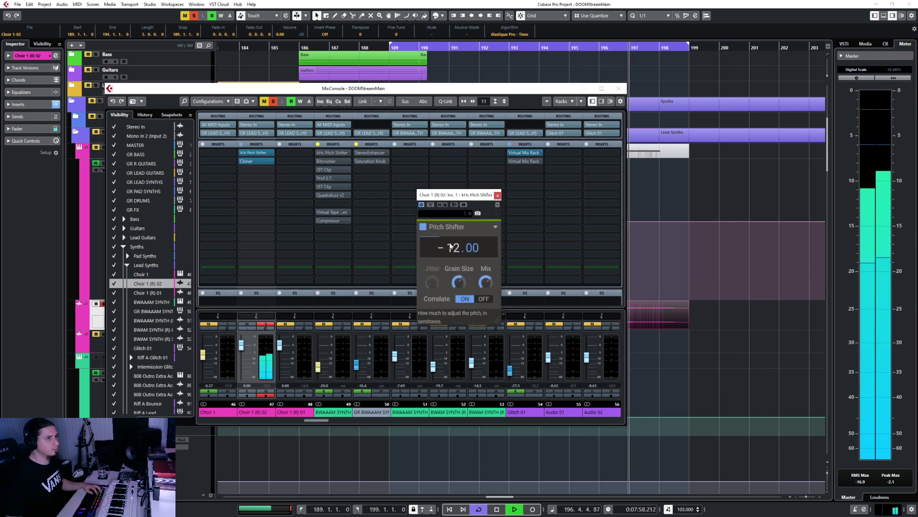
{"action": "left_click", "coordinate": [389, 50]}
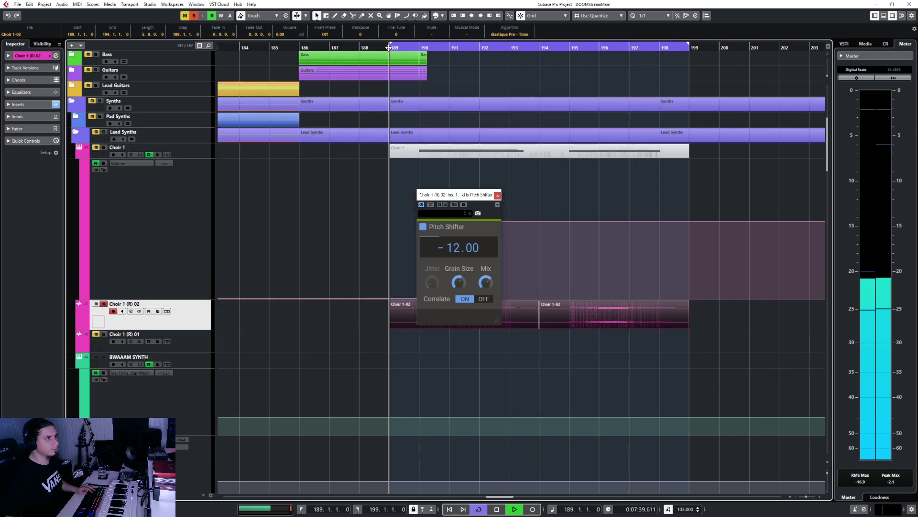
{"action": "key", "text": "F3"}
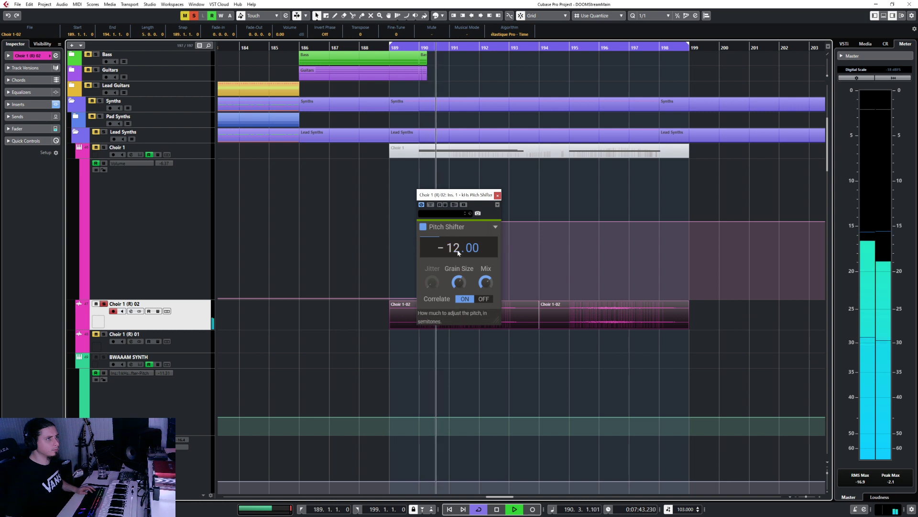
{"action": "left_click_drag", "start_coordinate": [457, 250], "coordinate": [483, 270]}
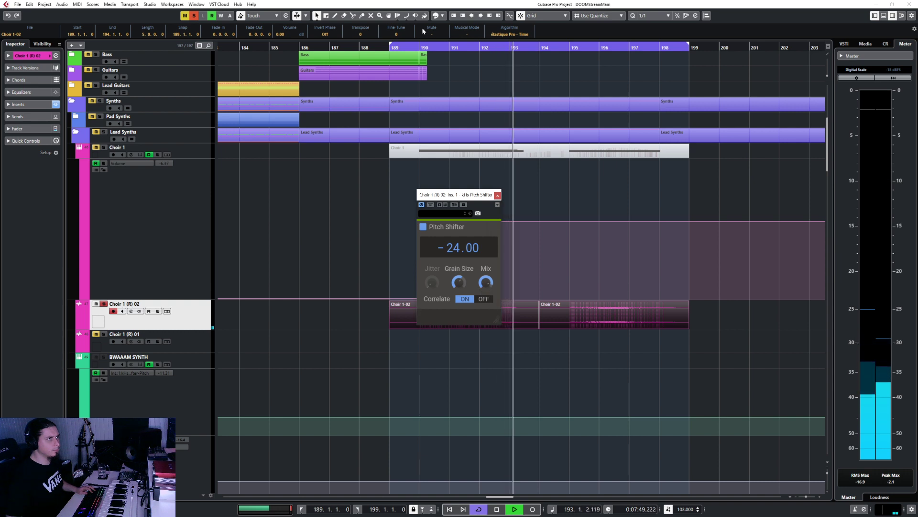
{"action": "left_click", "coordinate": [420, 48]}
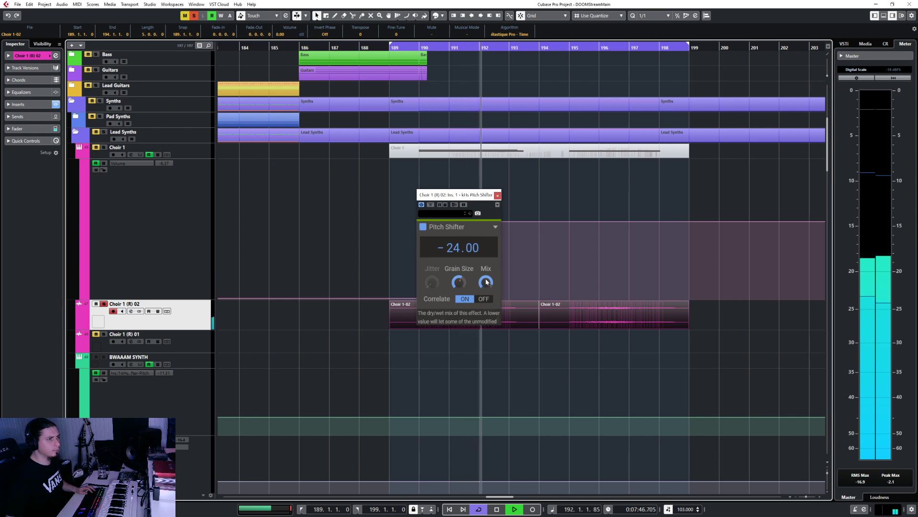
{"action": "left_click", "coordinate": [497, 195]}
Insert ValhallaSupermassive after Cloner on Choir 1 (R) 02 and set its Mix to 100%
{"action": "key", "text": "F3"}
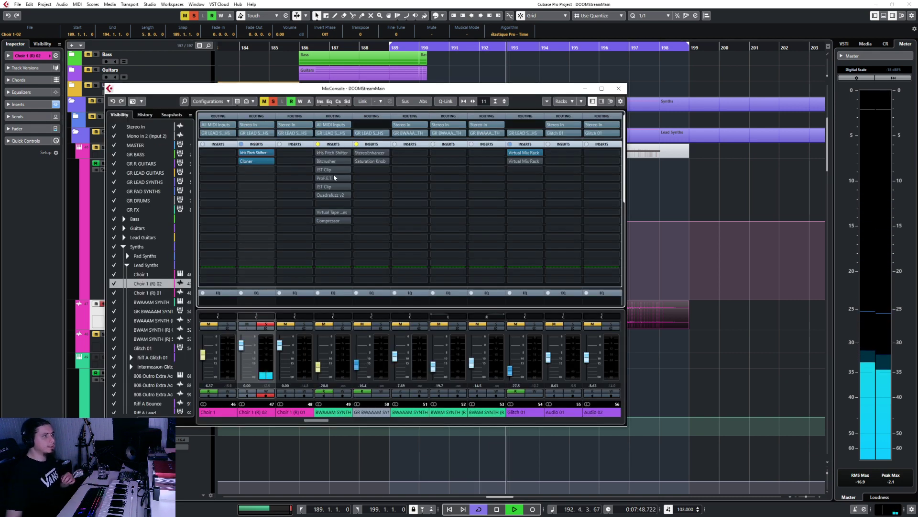
{"action": "left_click", "coordinate": [266, 170]}
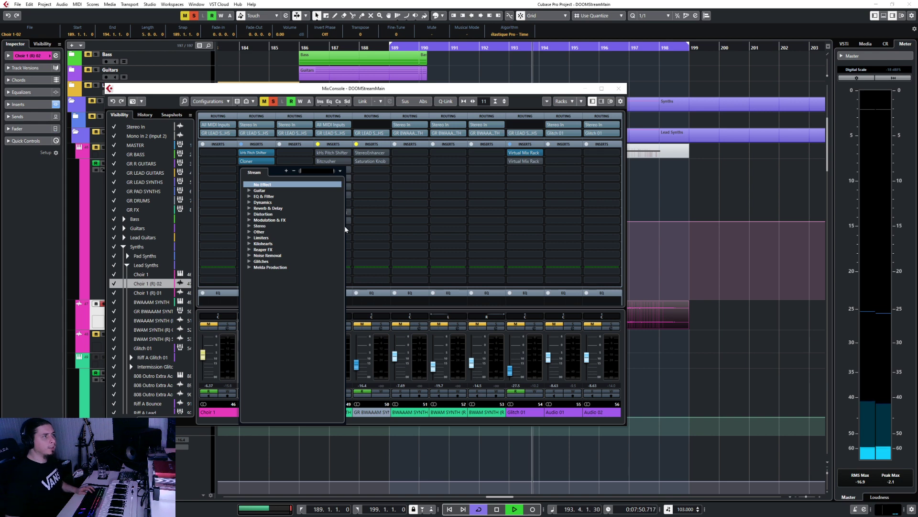
{"action": "type", "text": "su"}
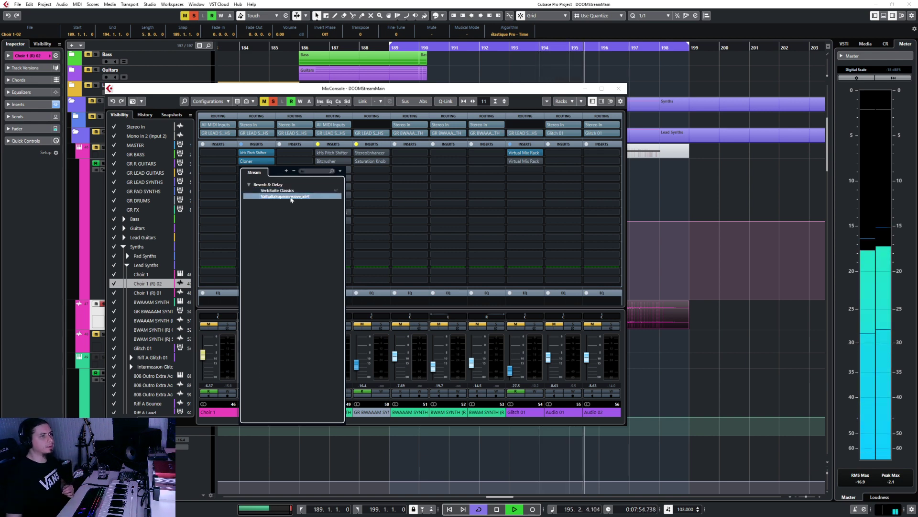
{"action": "left_click", "coordinate": [286, 196]}
{"action": "left_click_drag", "start_coordinate": [592, 402], "coordinate": [683, 139]}
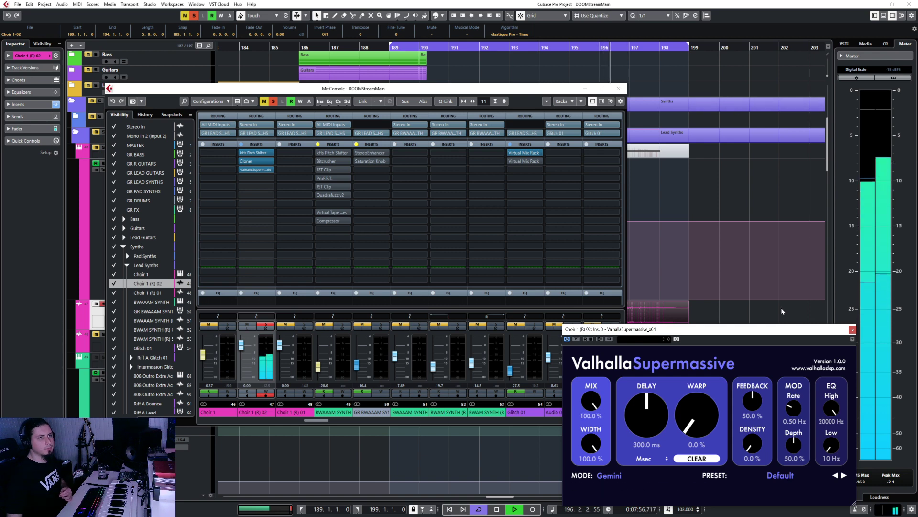
{"action": "left_click_drag", "start_coordinate": [765, 329], "coordinate": [558, 157]}
{"action": "left_click", "coordinate": [594, 302]}
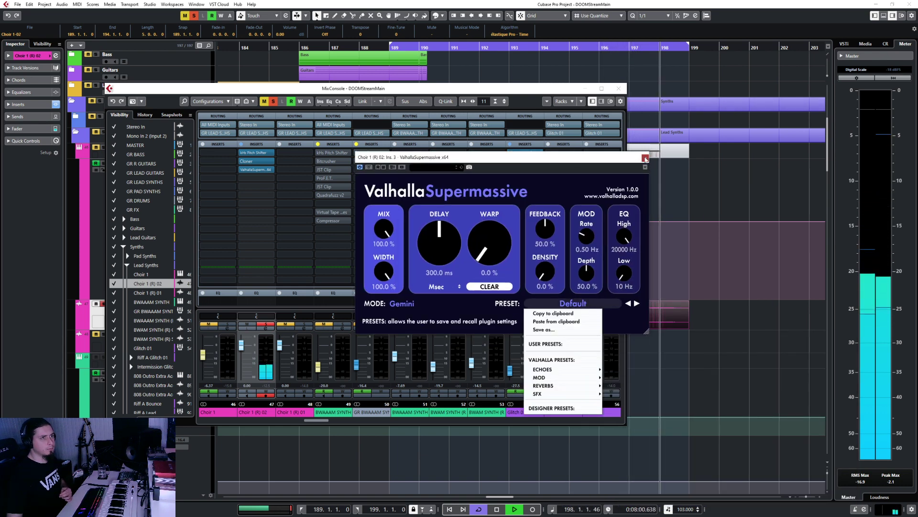
{"action": "left_click", "coordinate": [645, 158]}
Insert Toneforge - Misha Mansoor in the fourth insert slot of Choir 1 (R) 02
{"action": "left_click", "coordinate": [258, 178]}
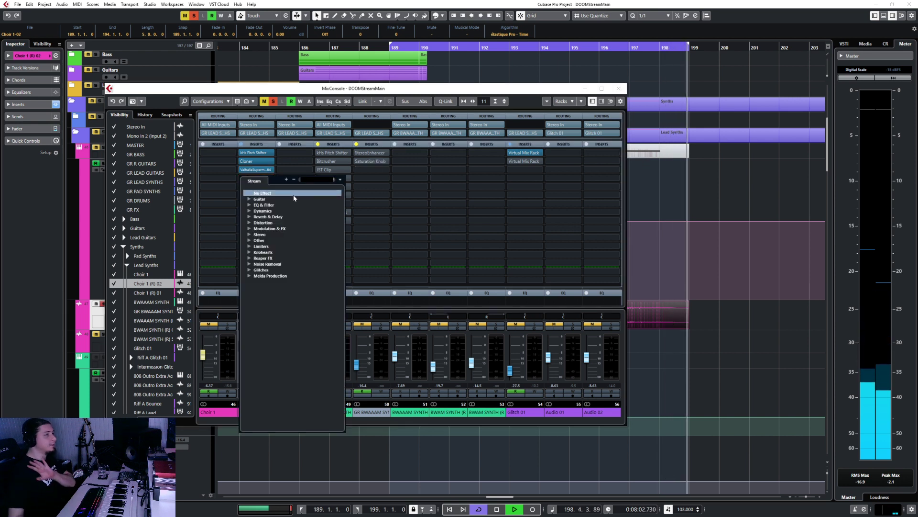
{"action": "type", "text": "supp"}
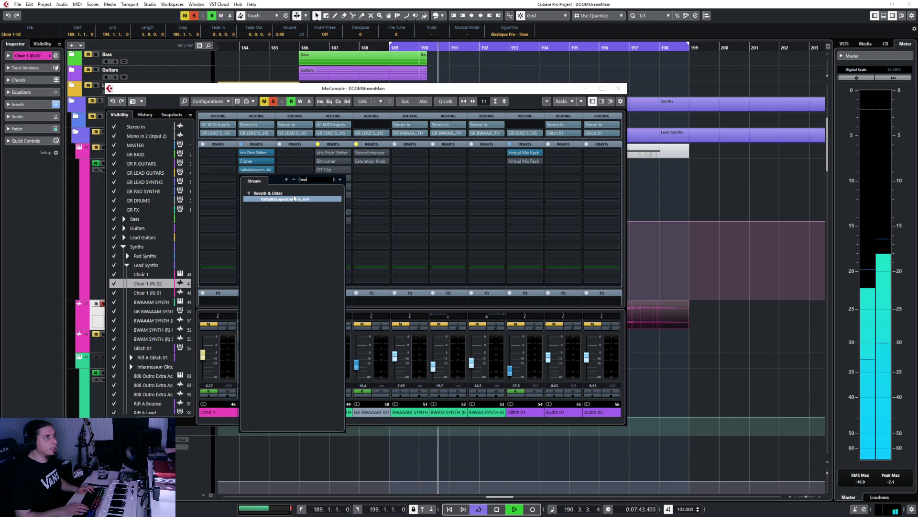
{"action": "key", "text": "BackSpace"}
{"action": "key", "text": "BackSpace"}
{"action": "key", "text": "BackSpace"}
{"action": "key", "text": "BackSpace"}
{"action": "type", "text": "tone"}
{"action": "left_click", "coordinate": [298, 199]}
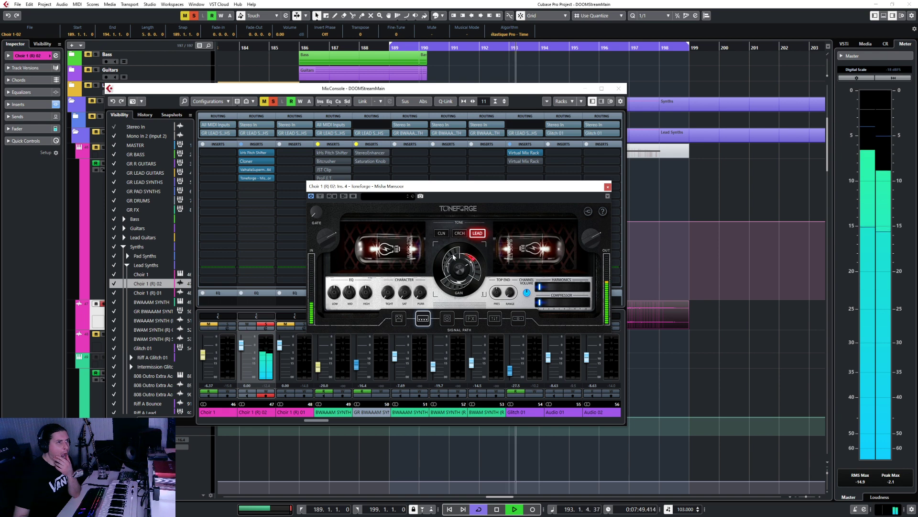
Switch off the Pedal, Limiter and EQ modules in Toneforge's signal path
{"action": "left_click", "coordinate": [454, 329]}
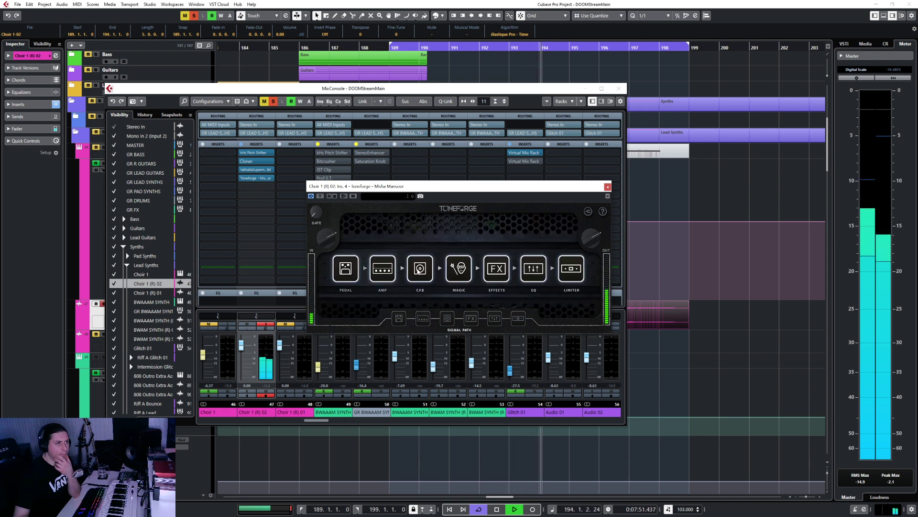
{"action": "left_click", "coordinate": [349, 273]}
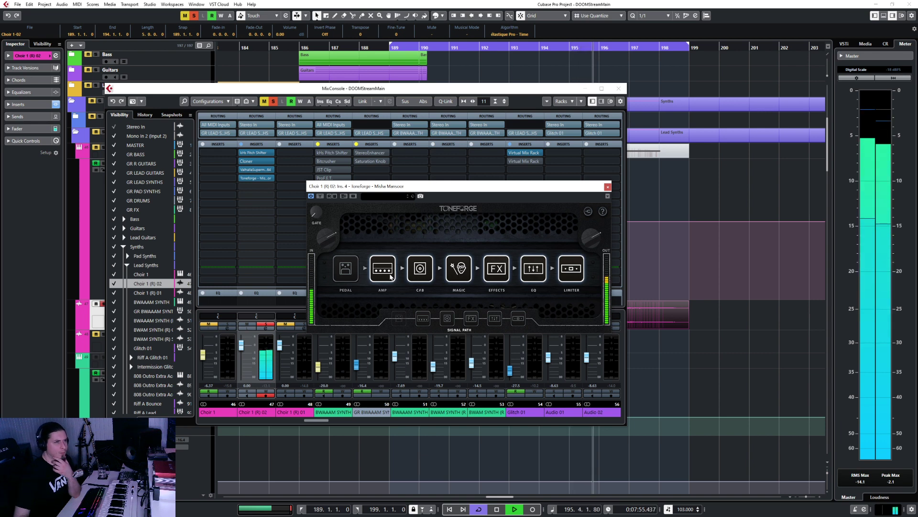
{"action": "left_click", "coordinate": [571, 268]}
{"action": "left_click", "coordinate": [534, 269]}
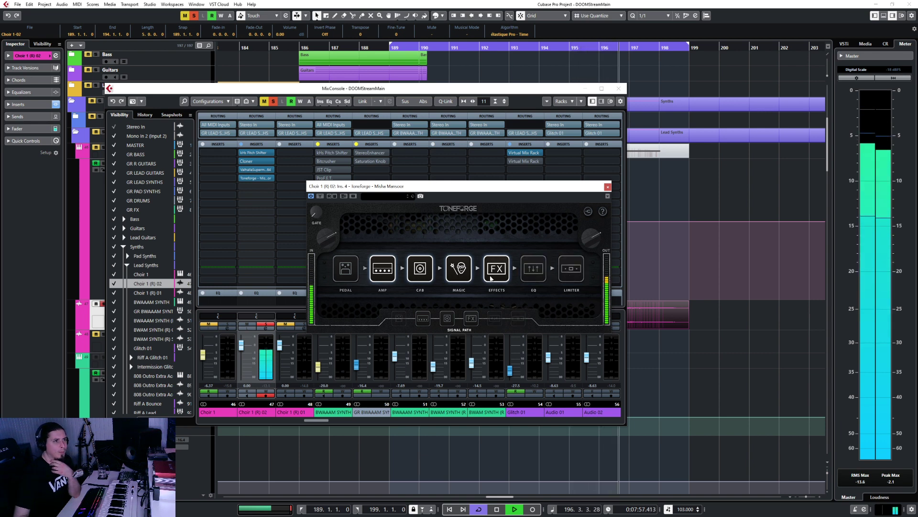
Switch off the Amp and Cab modules in Toneforge's signal path, leaving only Magic and Effects active
{"action": "left_click", "coordinate": [497, 268]}
{"action": "left_click", "coordinate": [461, 271]}
{"action": "left_click", "coordinate": [382, 268]}
{"action": "left_click", "coordinate": [419, 269]}
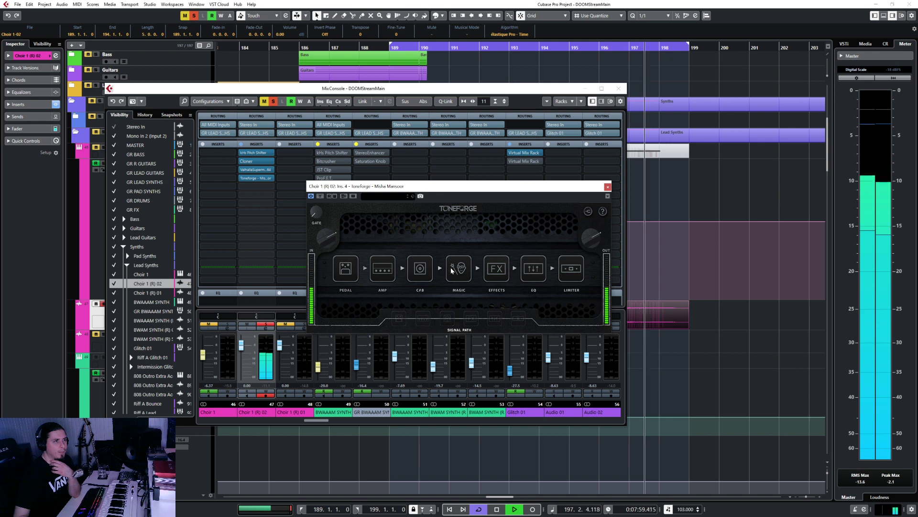
{"action": "left_click", "coordinate": [459, 268]}
{"action": "left_click", "coordinate": [497, 269]}
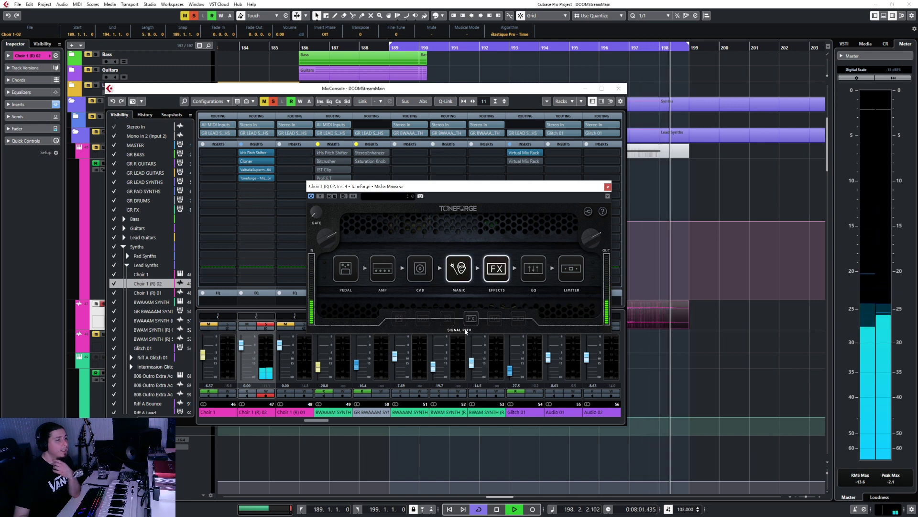
Enable the delay and reverb pedals in Toneforge's Effects module and close the plug-in
{"action": "left_click", "coordinate": [472, 318]}
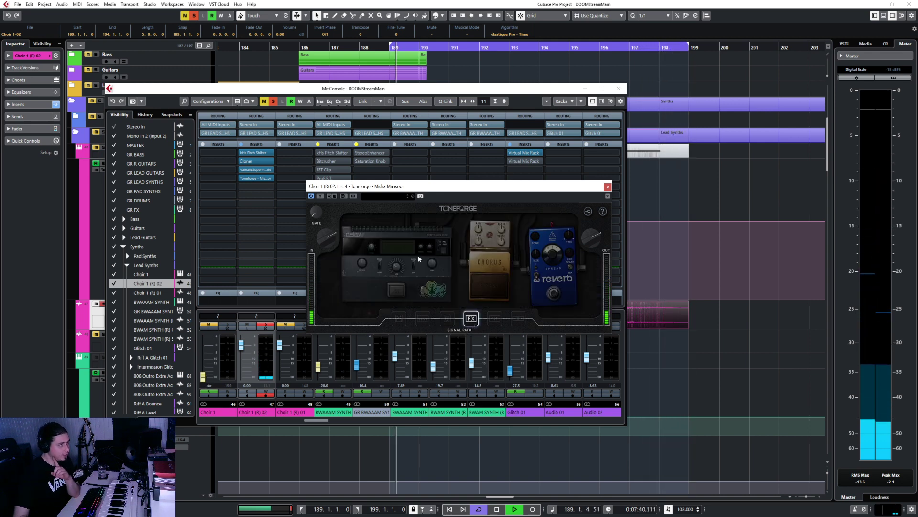
{"action": "left_click", "coordinate": [446, 287]}
{"action": "left_click", "coordinate": [347, 305]}
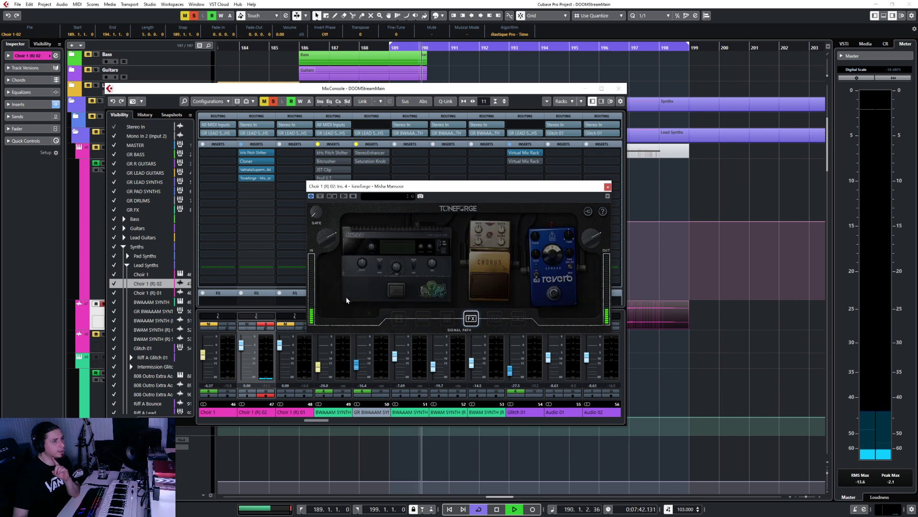
{"action": "left_click", "coordinate": [391, 293]}
{"action": "left_click", "coordinate": [457, 308]}
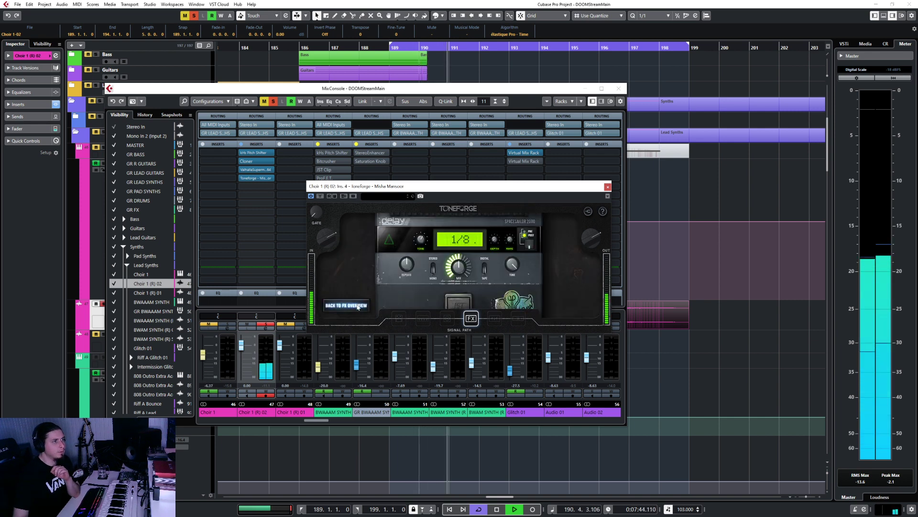
{"action": "left_click", "coordinate": [346, 304]}
{"action": "left_click", "coordinate": [529, 298]}
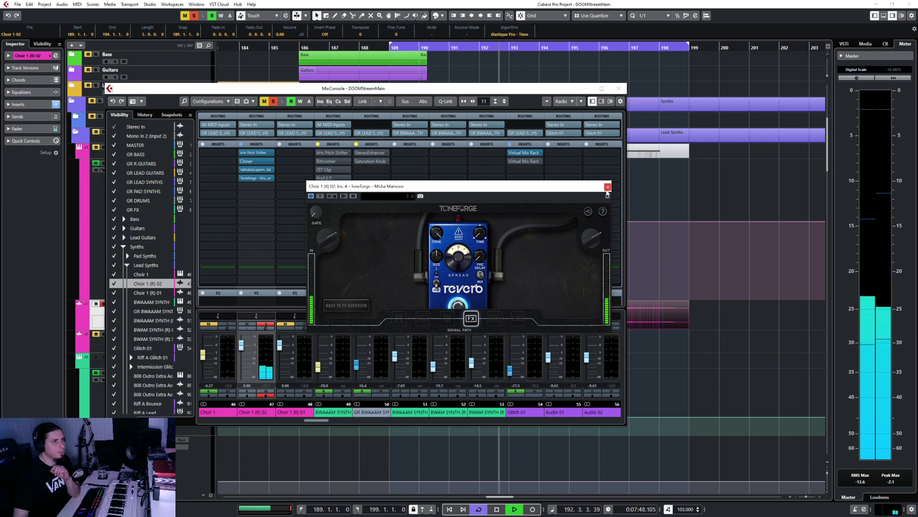
{"action": "mouse_move", "coordinate": [483, 279]}
{"action": "left_click", "coordinate": [608, 187]}
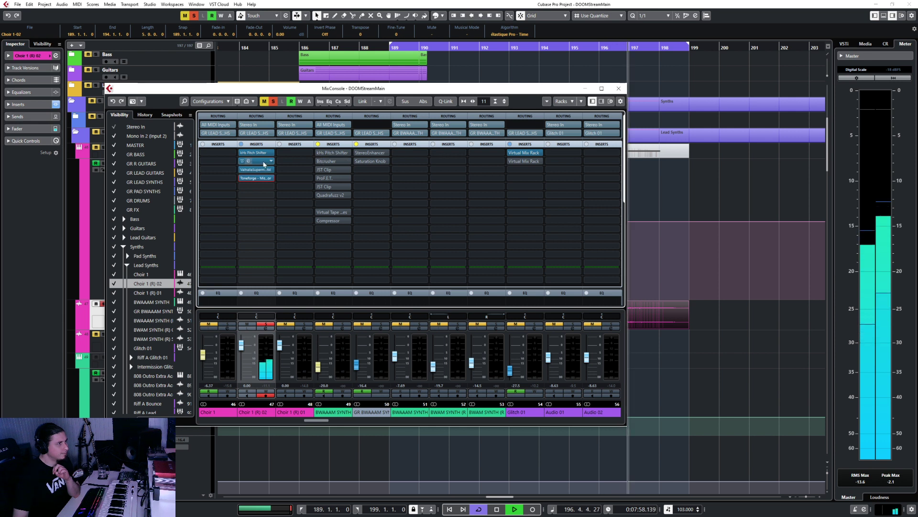
Insert the Wider stereo plug-in in the fifth insert slot of Choir 1 (R) 02
{"action": "left_click", "coordinate": [264, 185]}
{"action": "type", "text": "wider"}
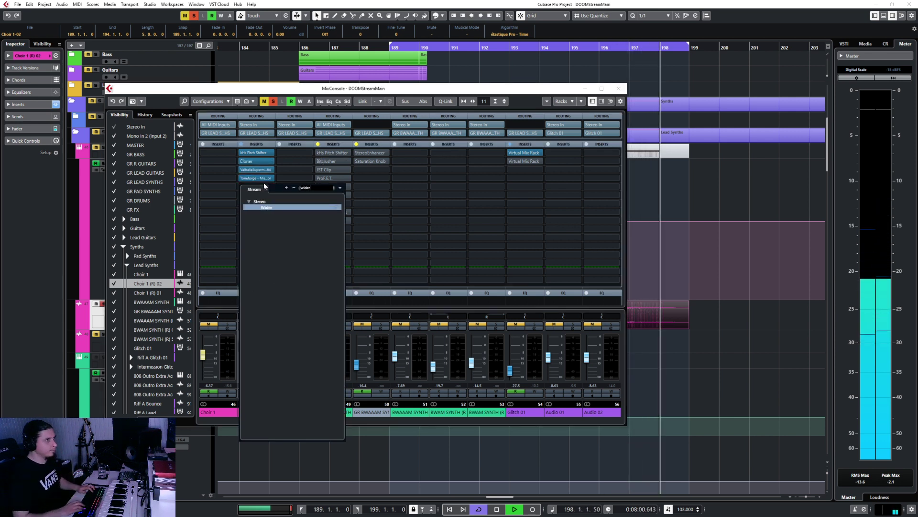
{"action": "key", "text": "Return"}
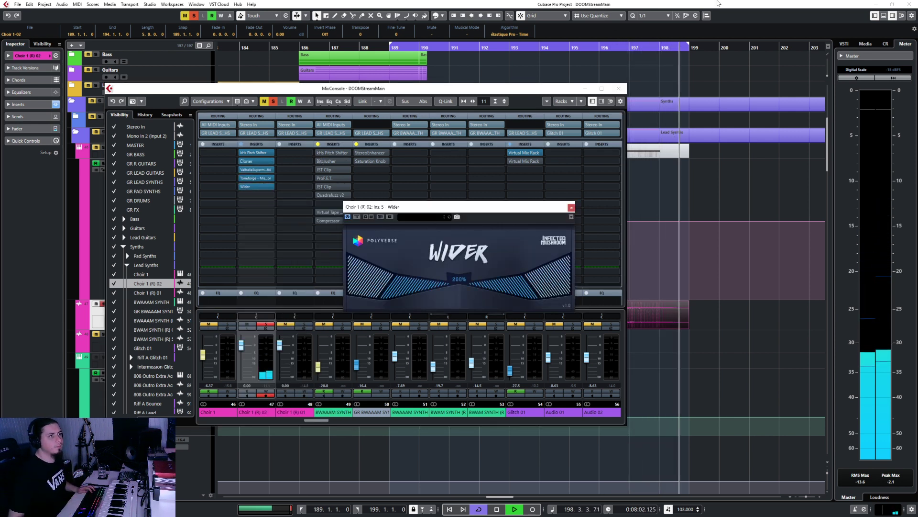
{"action": "left_click", "coordinate": [571, 207]}
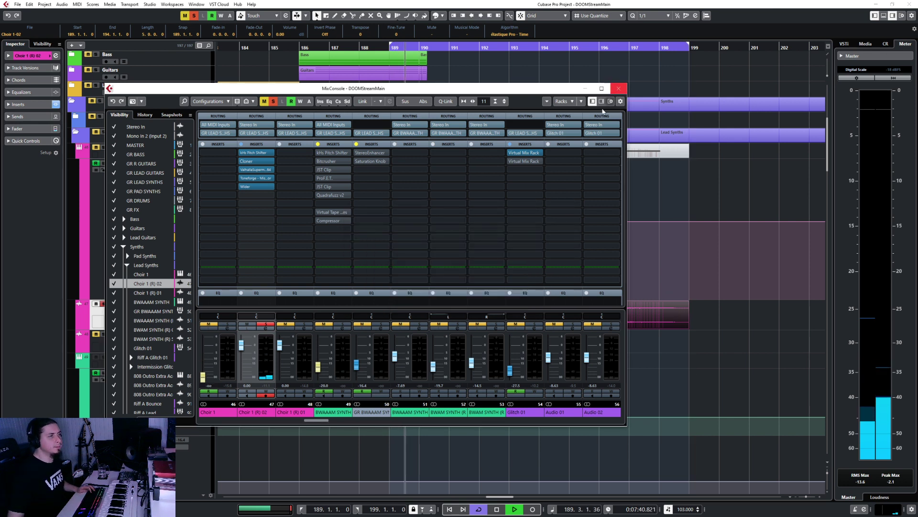
Try Toneforge's compressor with a lower threshold on Choir 1 (R) 02 and switch it back off
{"action": "left_click", "coordinate": [248, 153]}
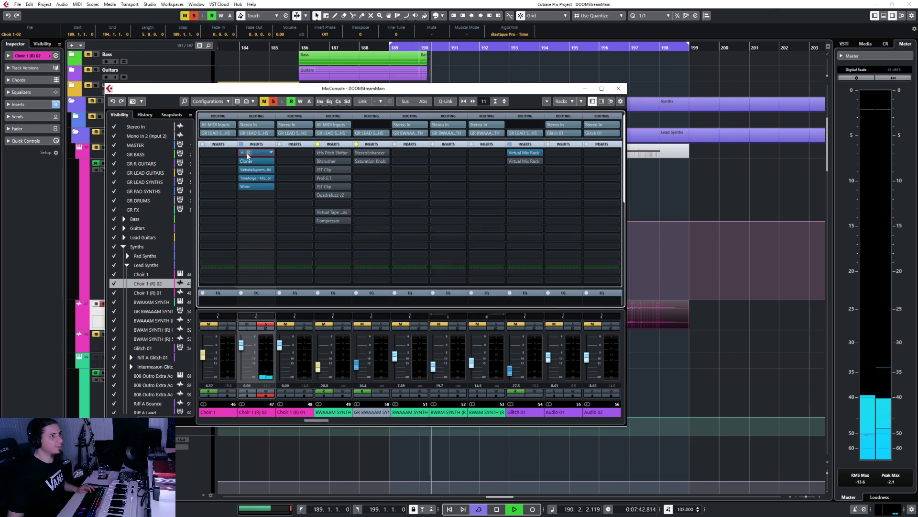
{"action": "left_click", "coordinate": [498, 195]}
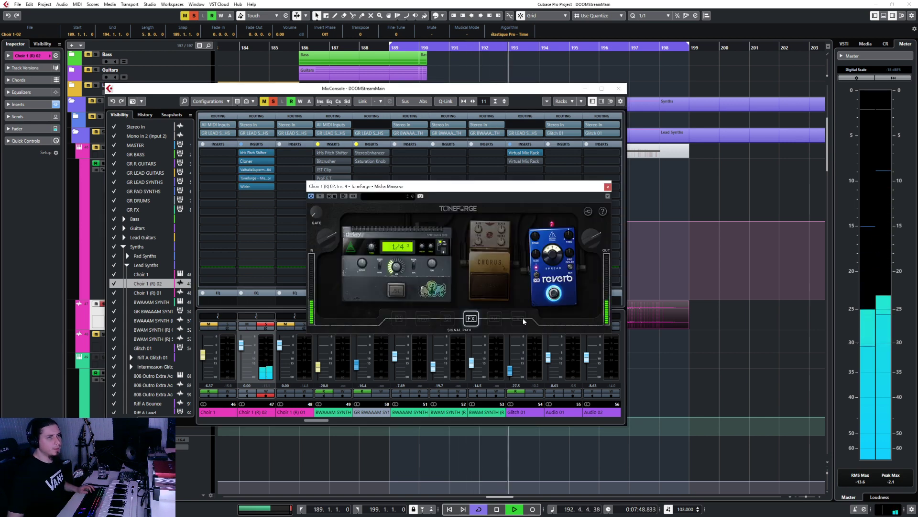
{"action": "left_click", "coordinate": [337, 289]}
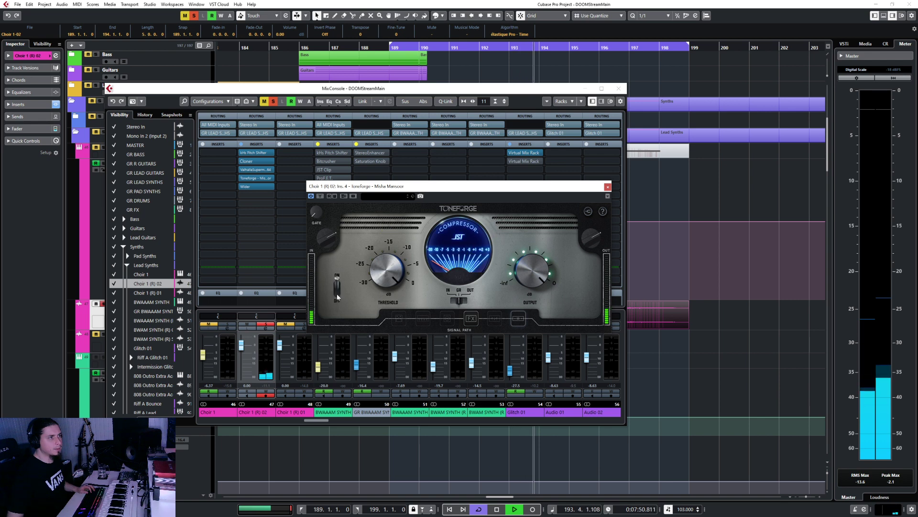
{"action": "left_click_drag", "start_coordinate": [379, 275], "coordinate": [376, 312]}
{"action": "mouse_move", "coordinate": [536, 280]}
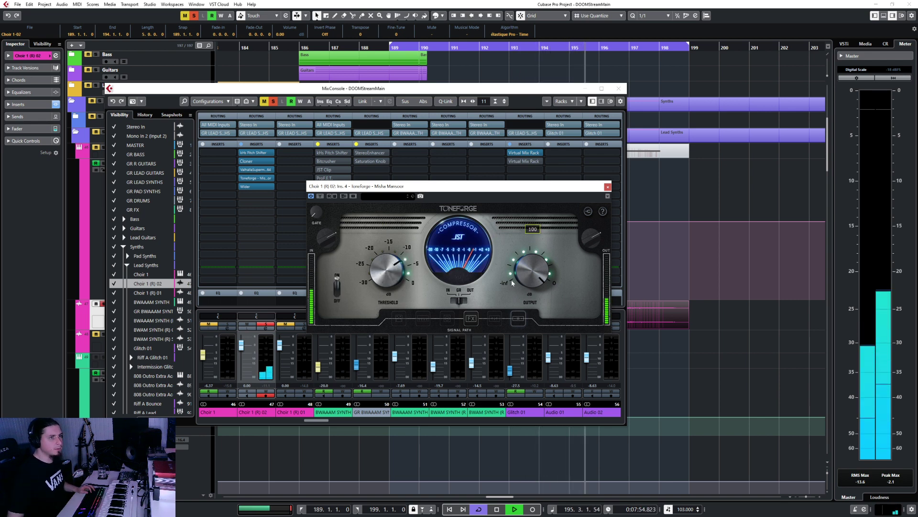
{"action": "left_click", "coordinate": [337, 288]}
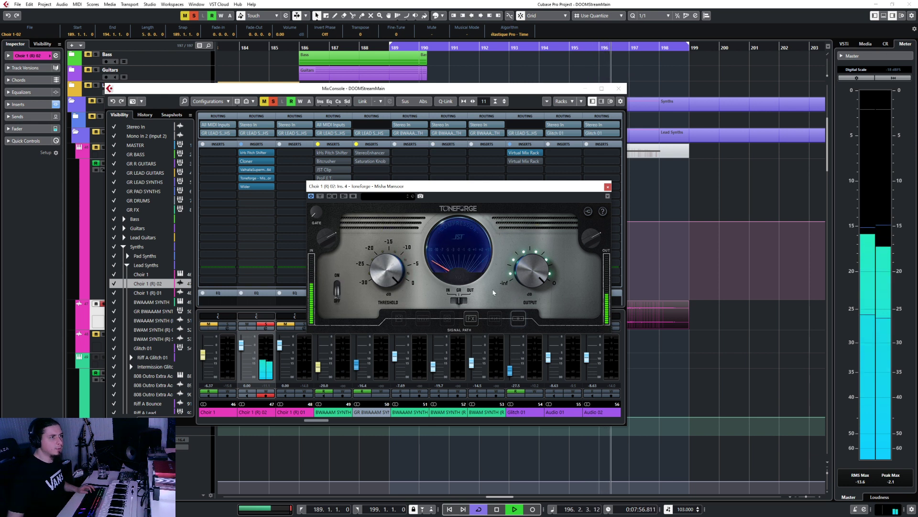
Raise Toneforge's output level, close the plug-in and mixer, and stop playback
{"action": "mouse_move", "coordinate": [593, 241]}
{"action": "left_mouse_down"}
{"action": "mouse_move", "coordinate": [597, 220]}
{"action": "mouse_move", "coordinate": [584, 229]}
{"action": "left_mouse_up"}
{"action": "left_click", "coordinate": [608, 187]}
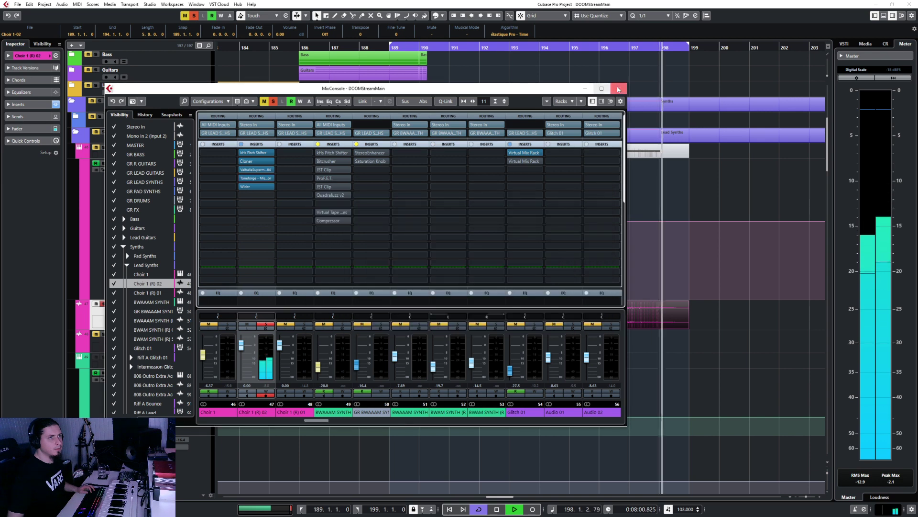
{"action": "left_click", "coordinate": [619, 89]}
{"action": "key", "text": "space"}
{"action": "left_click", "coordinate": [386, 50]}
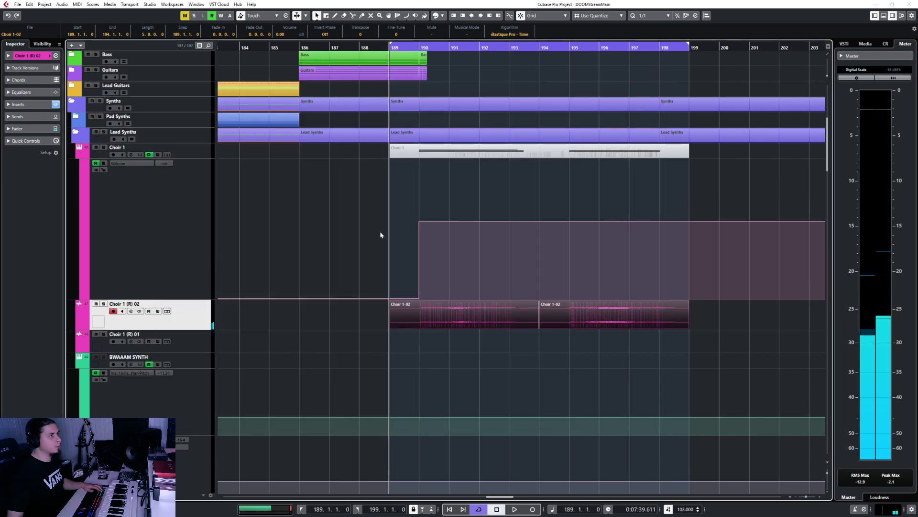
Enable the lowest channel EQ band on Choir 1 (R) 02 and set its filter type to High Pass I
{"action": "key", "text": "F3"}
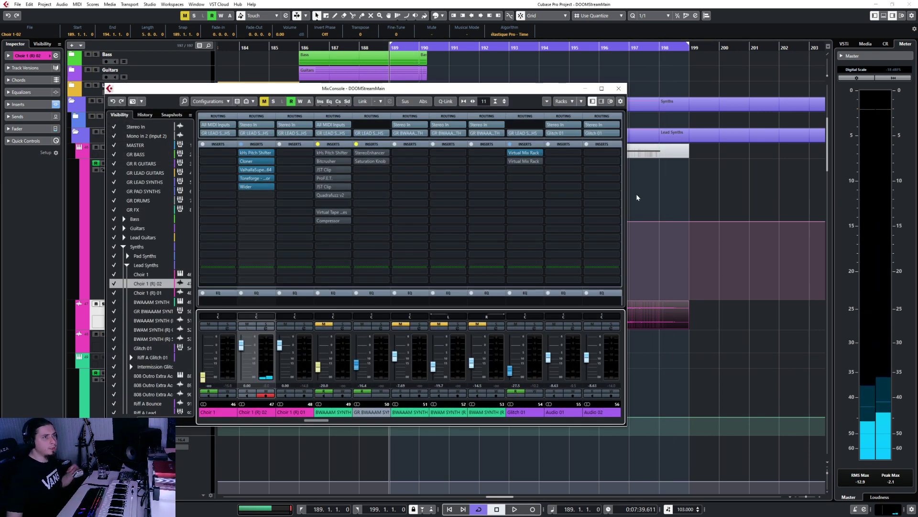
{"action": "scroll", "coordinate": [616, 303], "scroll_direction": "down", "scroll_amount": 4}
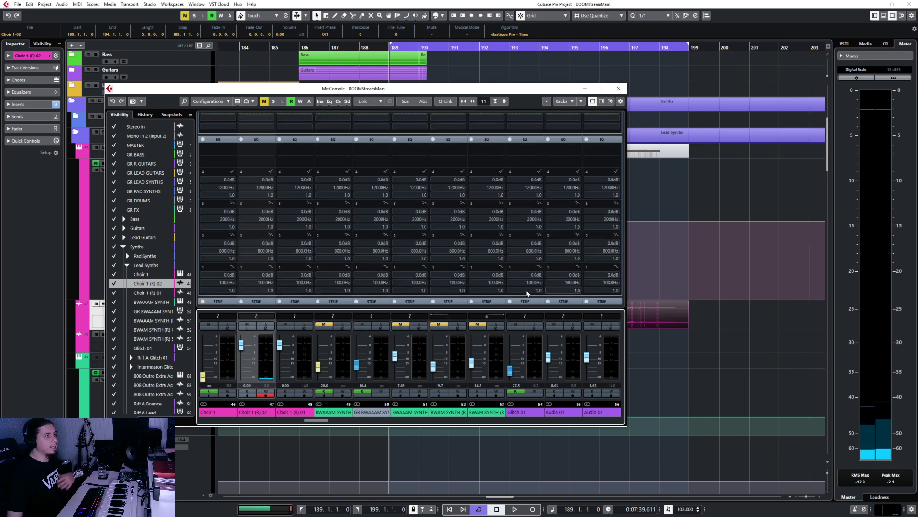
{"action": "left_click", "coordinate": [241, 267]}
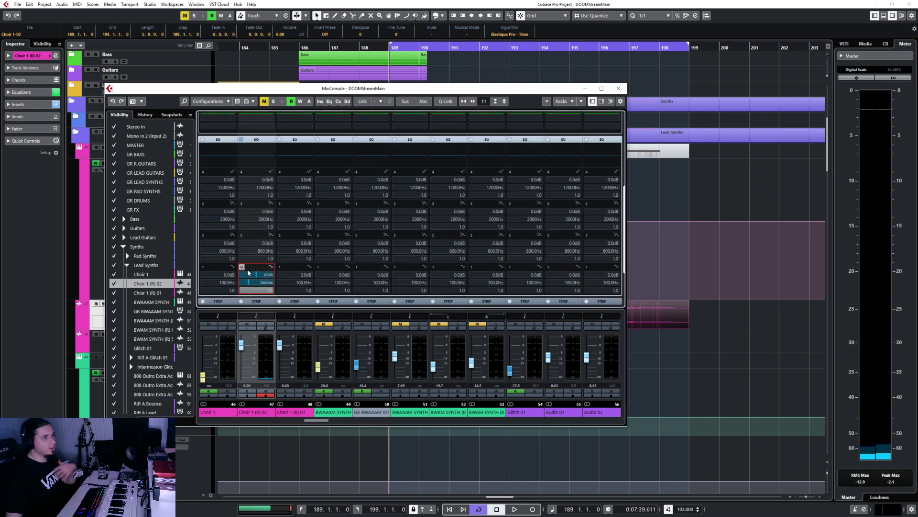
{"action": "left_click", "coordinate": [272, 267]}
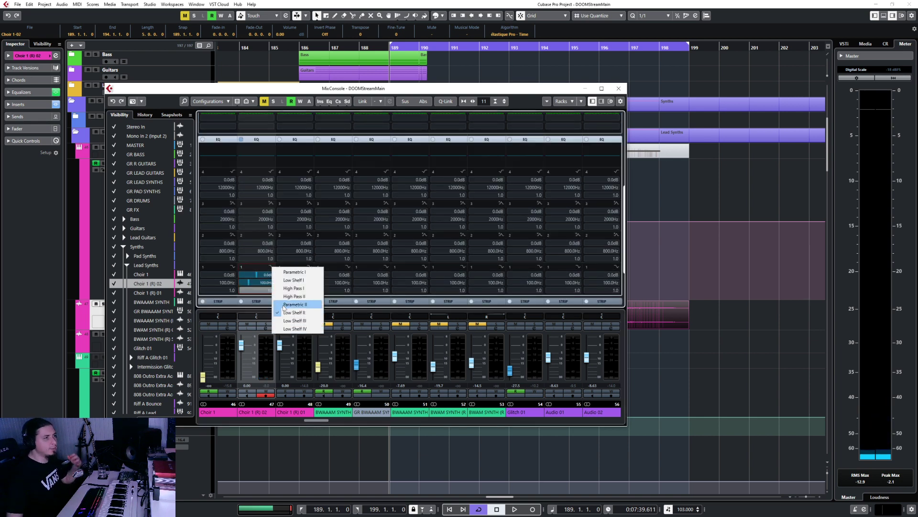
{"action": "left_click", "coordinate": [293, 288]}
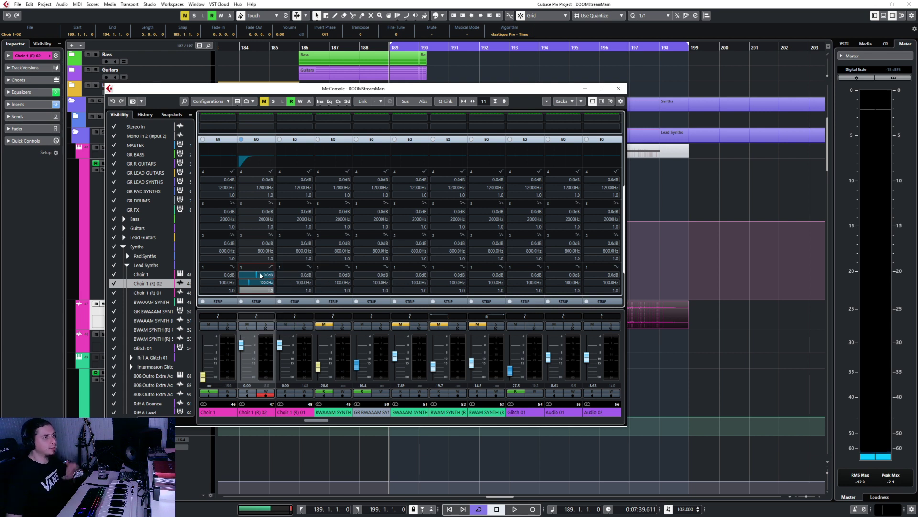
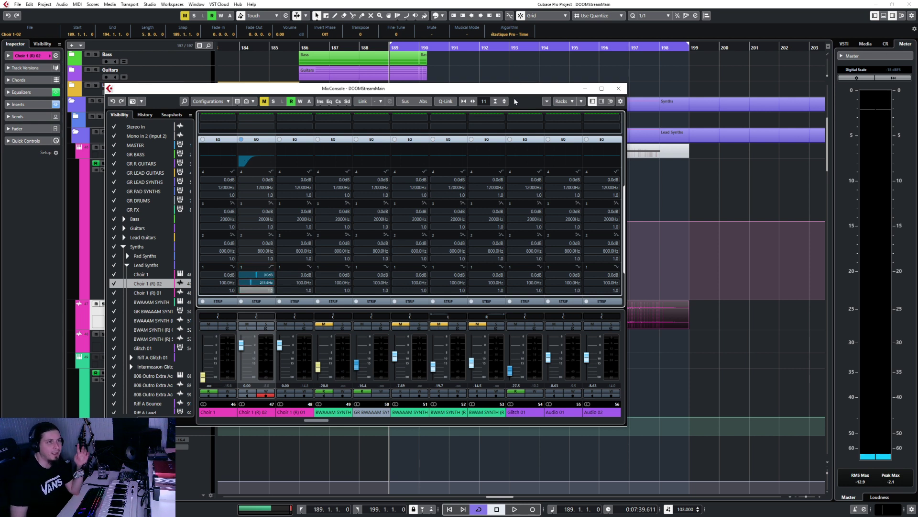
{"action": "left_click", "coordinate": [618, 88]}
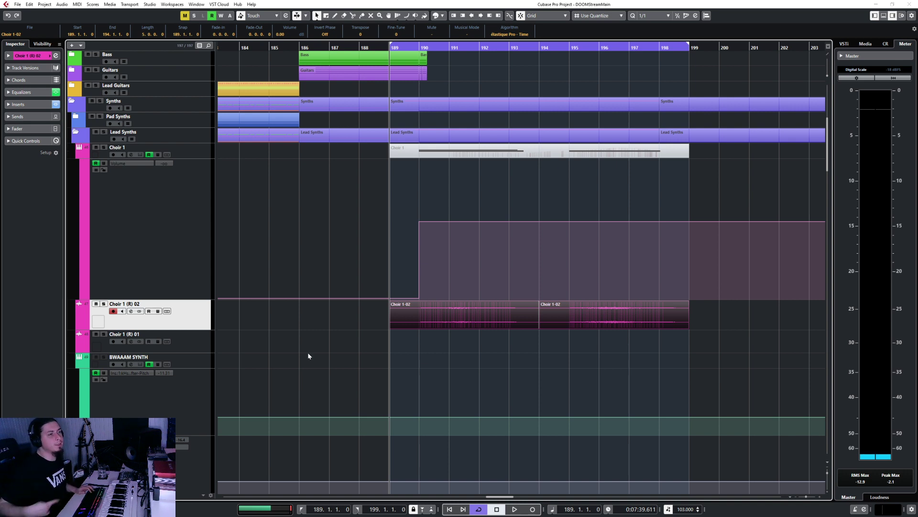
Play the section from bar 189 to hear the processed choir with its high-pass filter
{"action": "key", "text": "space"}
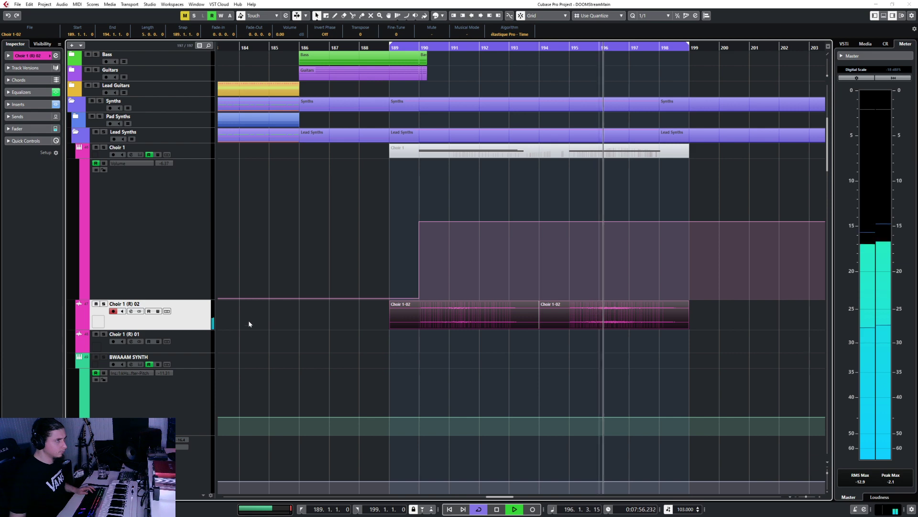
{"action": "scroll", "coordinate": [324, 346], "scroll_direction": "up", "scroll_amount": 5}
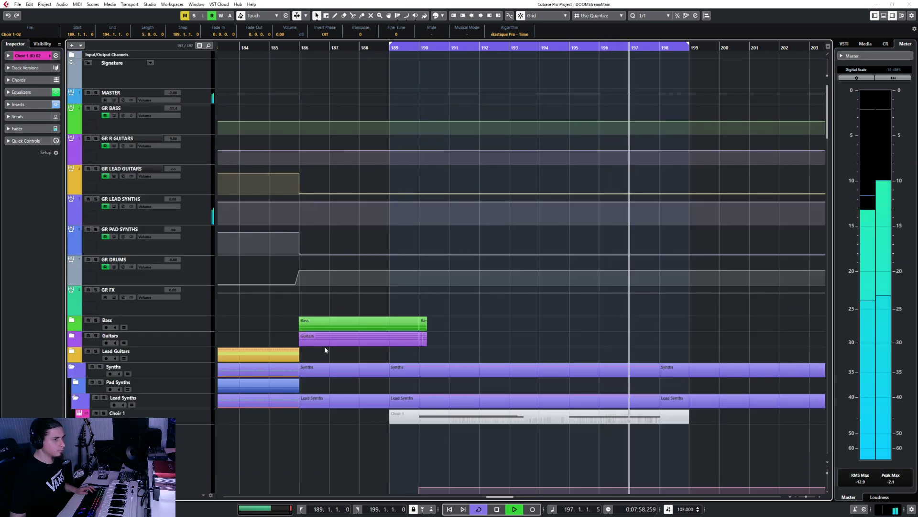
{"action": "scroll", "coordinate": [325, 350], "scroll_direction": "down", "scroll_amount": 5}
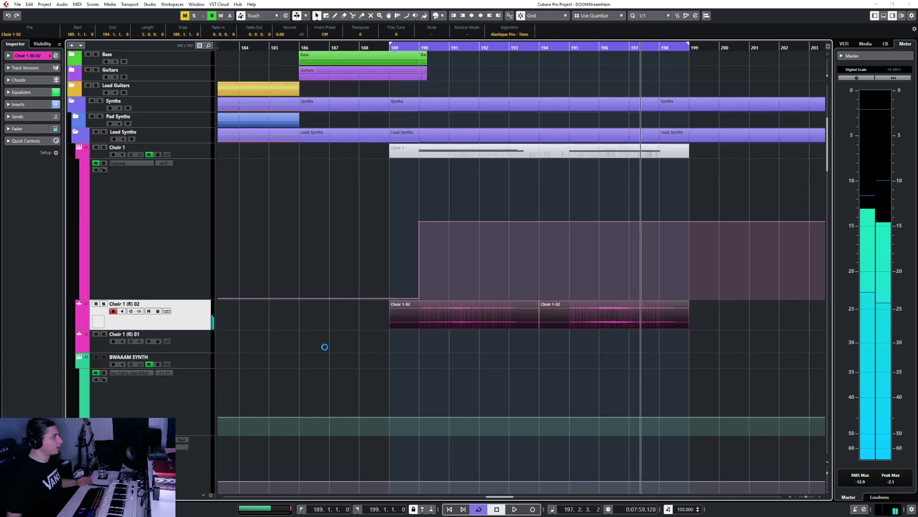
Draw an empty part on Choir 1 (R) 02 from bar 199 to 202 and extend the cycle range to bar 202
{"action": "right_click", "coordinate": [635, 352]}
{"action": "left_click", "coordinate": [656, 348]}
{"action": "left_click_drag", "start_coordinate": [703, 309], "coordinate": [776, 310]}
{"action": "key", "text": "1"}
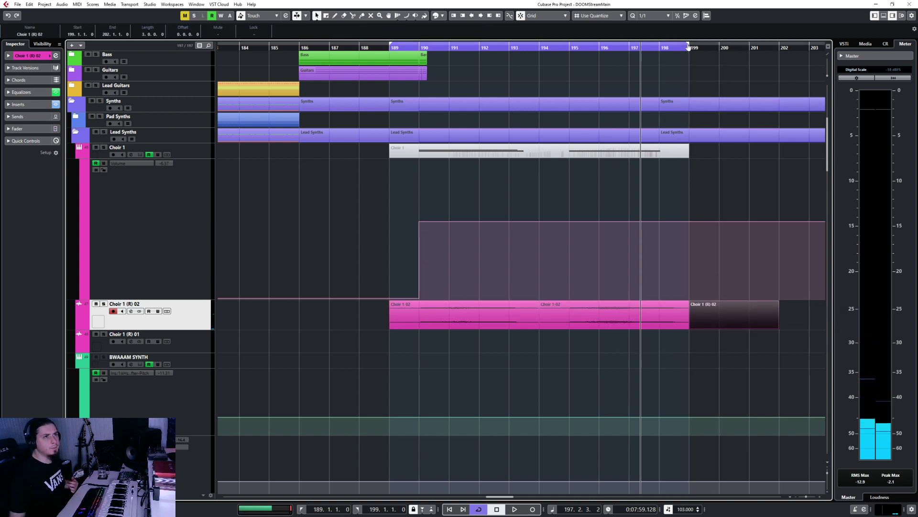
{"action": "left_click_drag", "start_coordinate": [688, 46], "coordinate": [762, 48]}
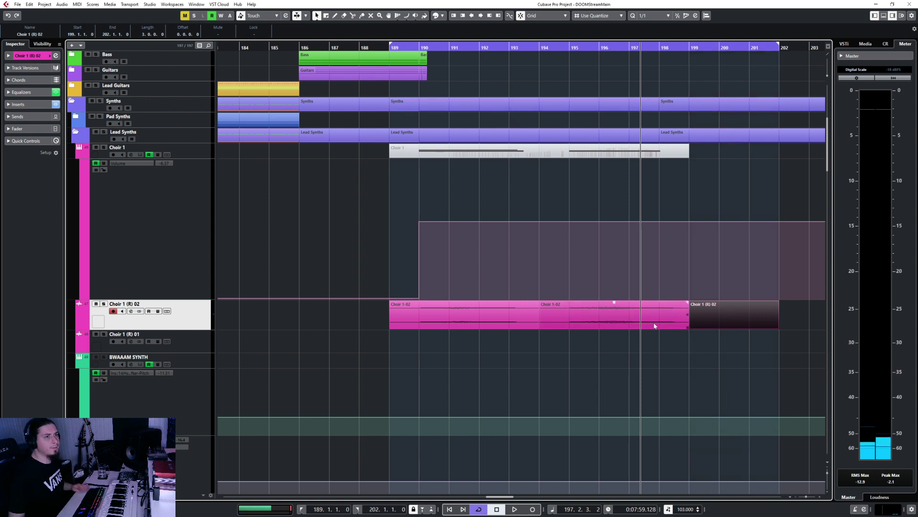
Render both choir clips and the empty part on Choir 1 (R) 02 in place with the current settings
{"action": "left_click", "coordinate": [444, 320]}
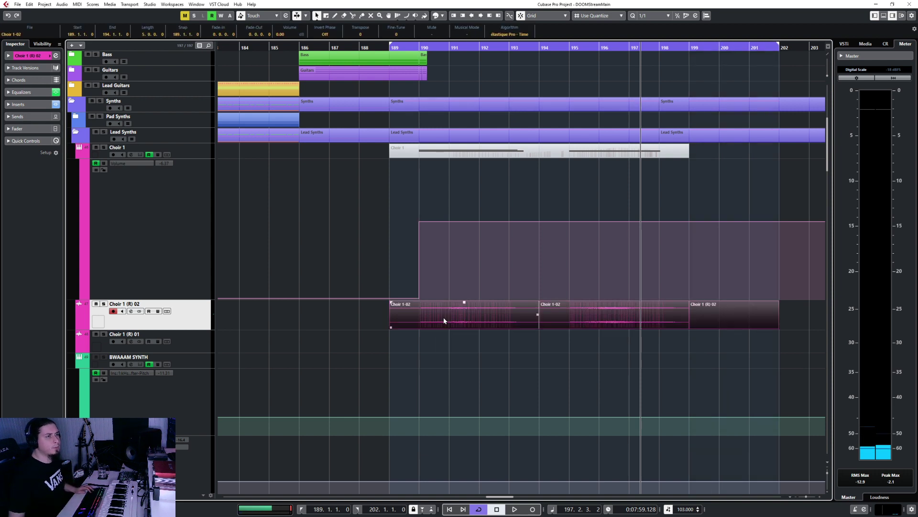
{"action": "left_click", "coordinate": [45, 5]}
{"action": "left_click", "coordinate": [365, 3]}
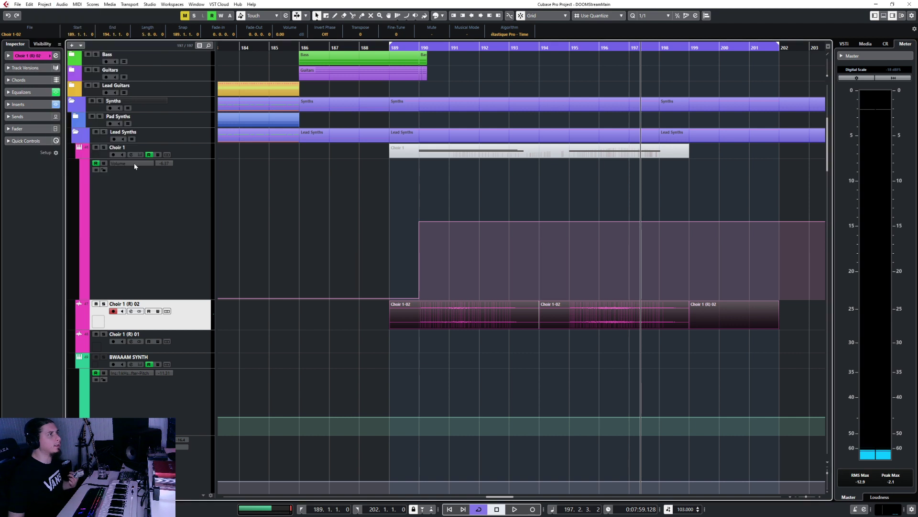
{"action": "left_click", "coordinate": [53, 56]}
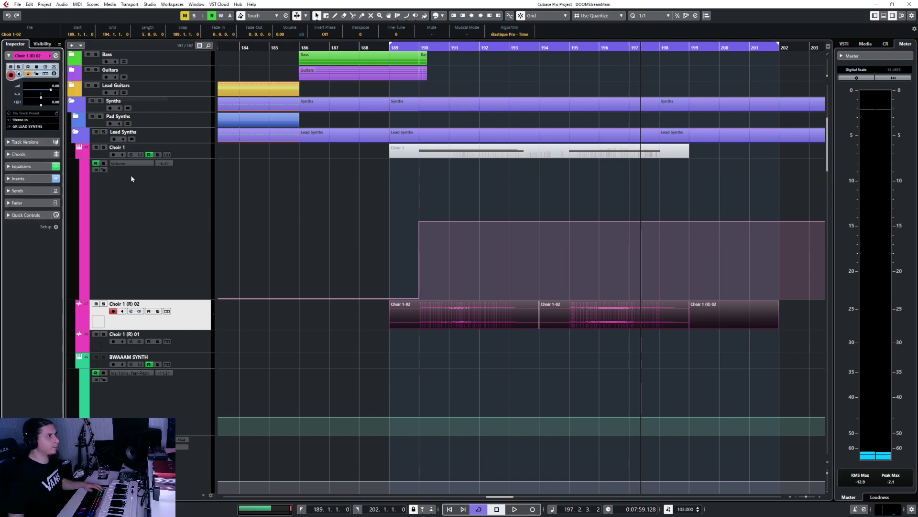
{"action": "left_click", "coordinate": [30, 6]}
{"action": "mouse_move", "coordinate": [81, 83]}
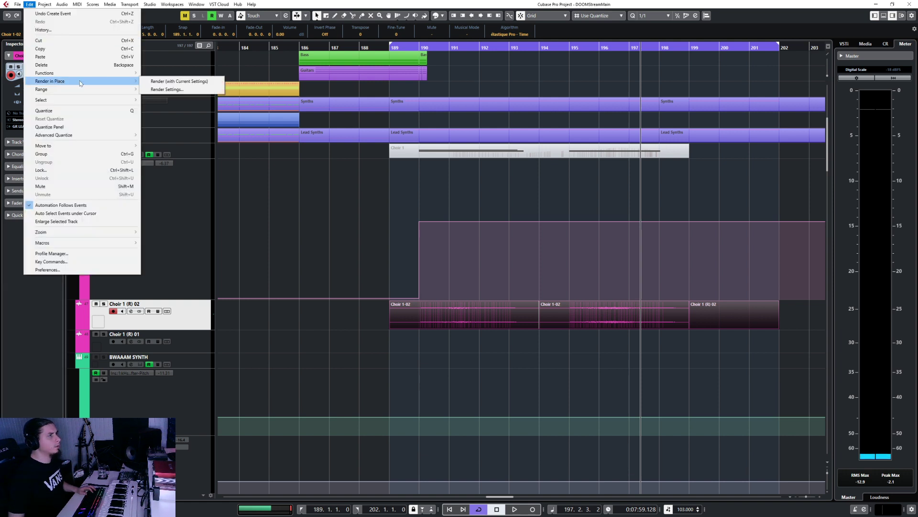
{"action": "left_click", "coordinate": [150, 82]}
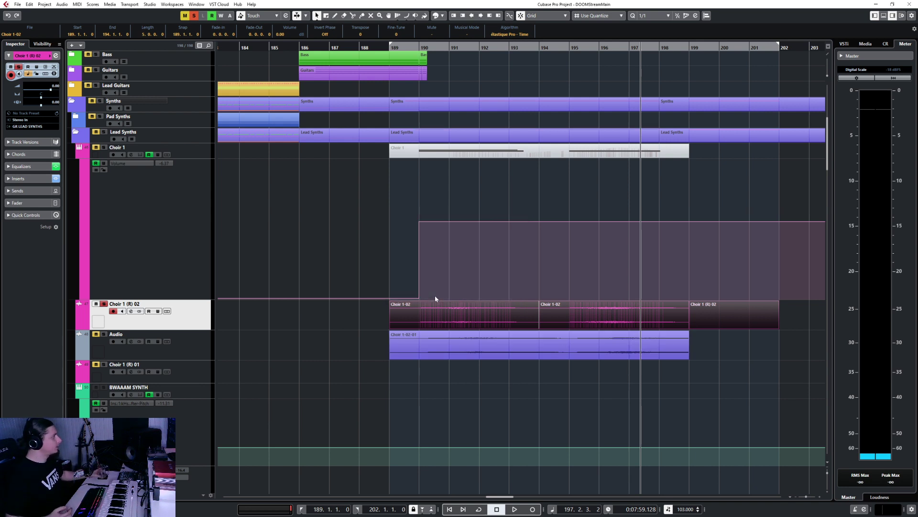
Move the newly rendered choir audio, including its tail, down onto the Choir 1 (R) 01 track at bar 189
{"action": "left_click", "coordinate": [479, 369]}
{"action": "left_click", "coordinate": [497, 348]}
{"action": "left_click_drag", "start_coordinate": [496, 349], "coordinate": [496, 378]}
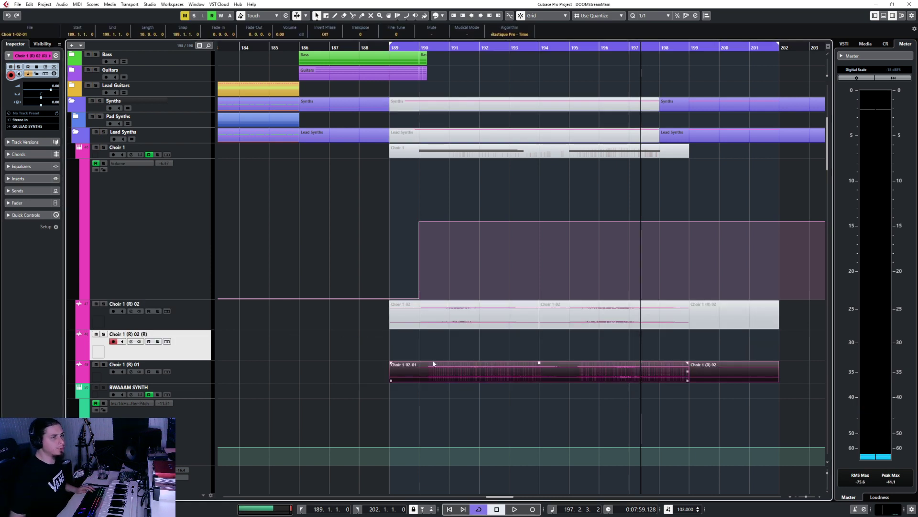
Check the arrangement for leftover clips on the Choir 1 (R) 02 (R) track and remove that track
{"action": "left_click", "coordinate": [371, 334]}
{"action": "left_click", "coordinate": [196, 320]}
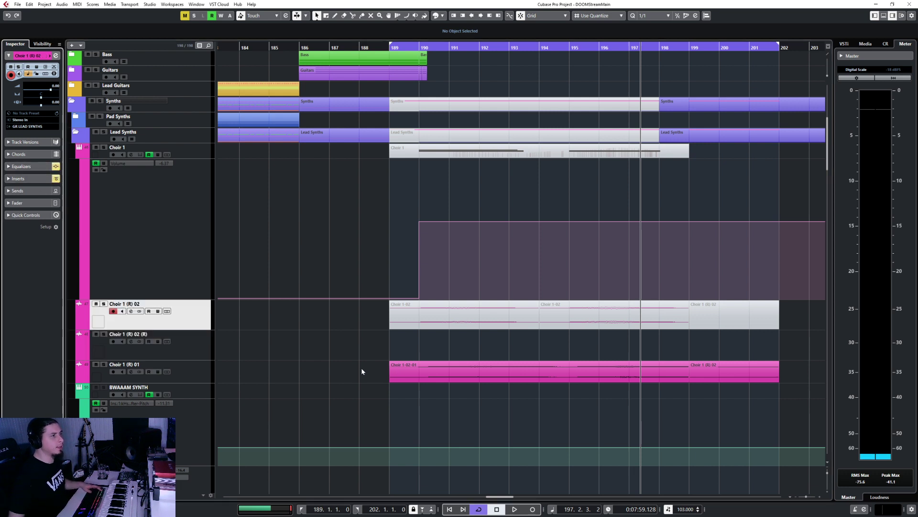
{"action": "left_click", "coordinate": [313, 354]}
{"action": "scroll", "coordinate": [334, 355], "scroll_direction": "down", "scroll_amount": 3}
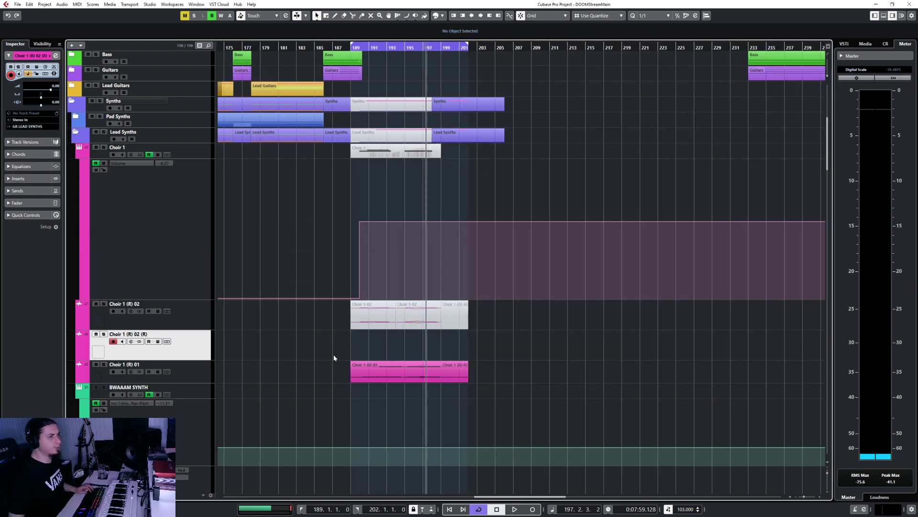
{"action": "scroll", "coordinate": [330, 357], "scroll_direction": "left", "scroll_amount": 15}
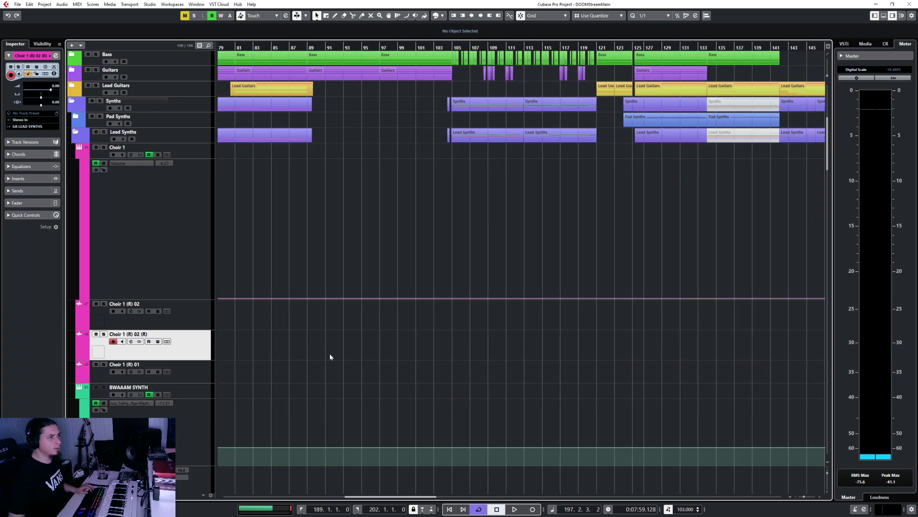
{"action": "scroll", "coordinate": [330, 357], "scroll_direction": "right", "scroll_amount": 15}
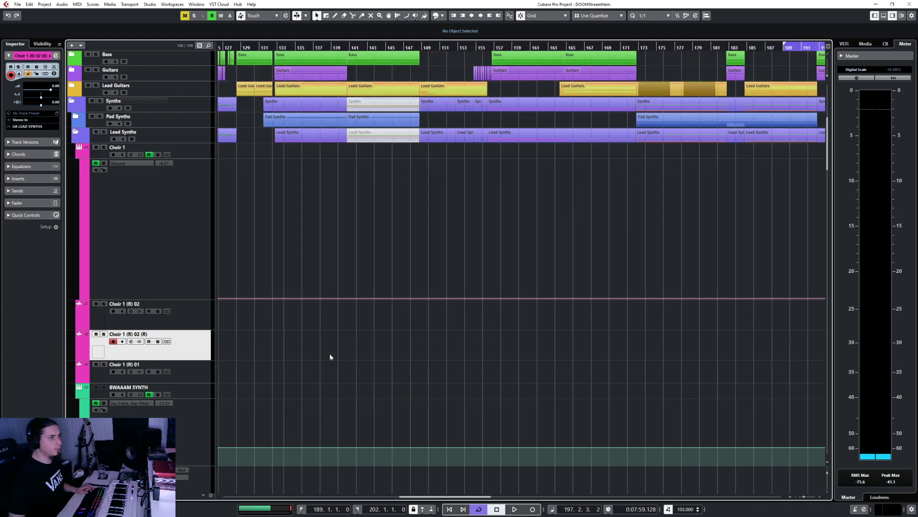
{"action": "scroll", "coordinate": [330, 356], "scroll_direction": "left", "scroll_amount": 15}
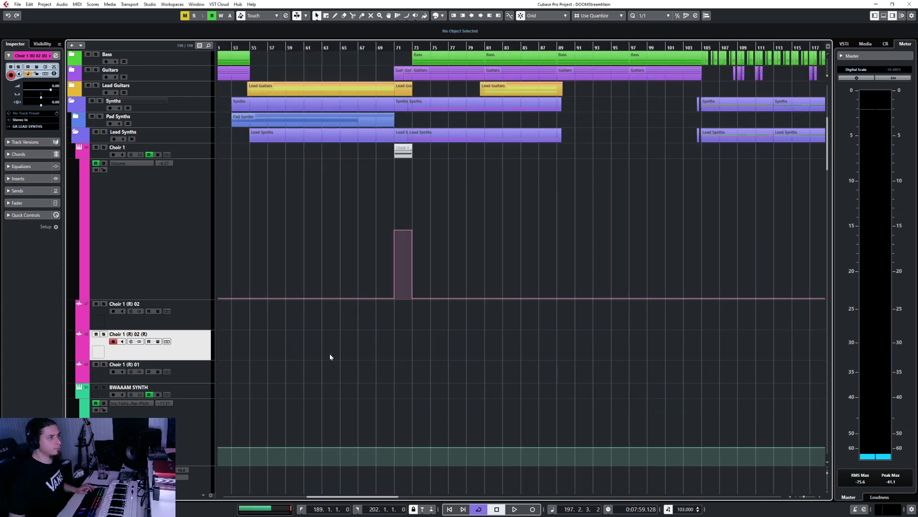
{"action": "right_click", "coordinate": [197, 336]}
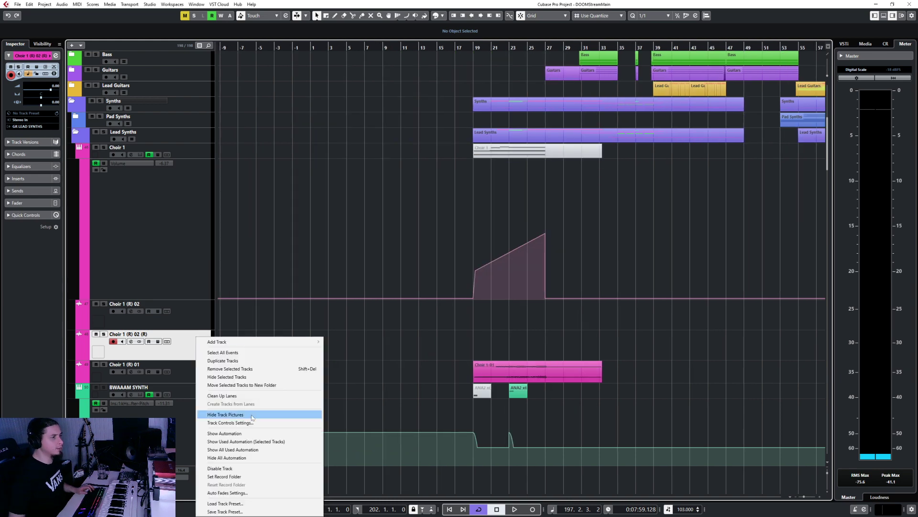
{"action": "left_click", "coordinate": [252, 368]}
Play the section from bar 189 to hear the rendered choir, and turn the cycle off
{"action": "scroll", "coordinate": [609, 399], "scroll_direction": "right", "scroll_amount": 13}
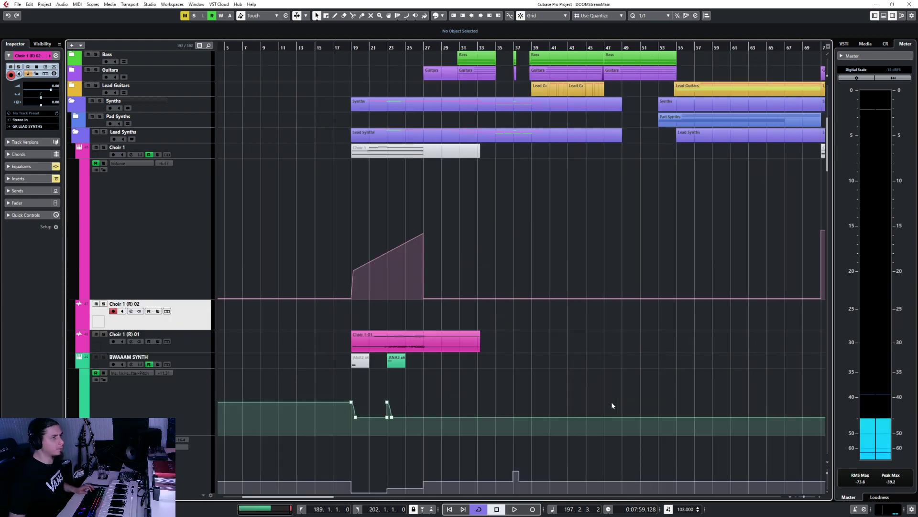
{"action": "scroll", "coordinate": [564, 385], "scroll_direction": "right", "scroll_amount": 3}
{"action": "scroll", "coordinate": [561, 383], "scroll_direction": "left", "scroll_amount": 2}
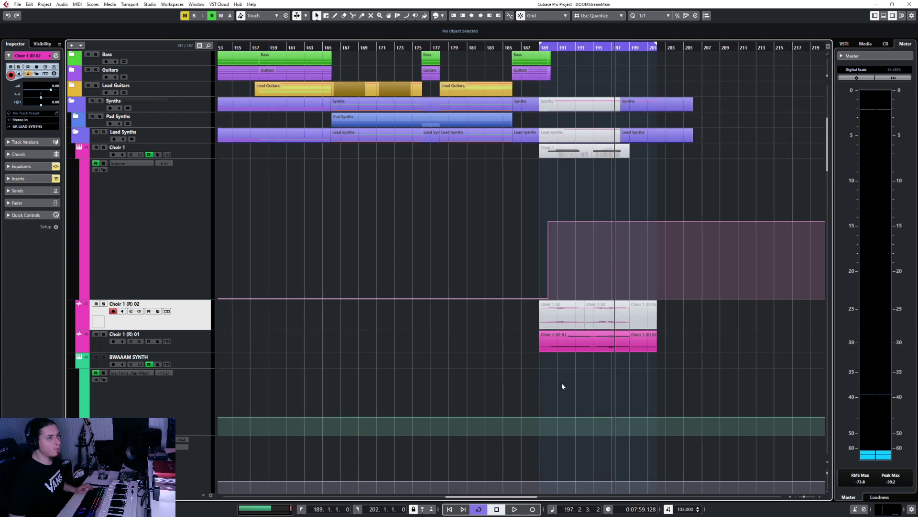
{"action": "left_click", "coordinate": [538, 48]}
{"action": "key", "text": "space"}
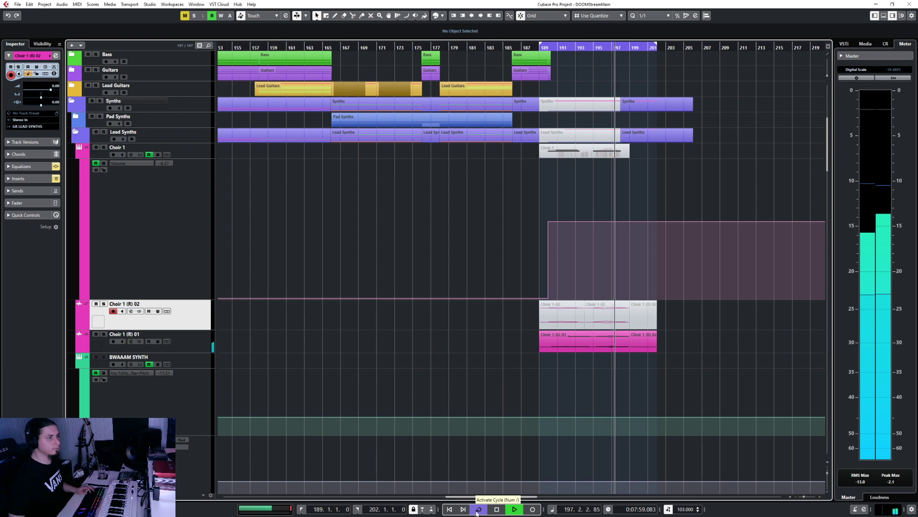
{"action": "key", "text": "space"}
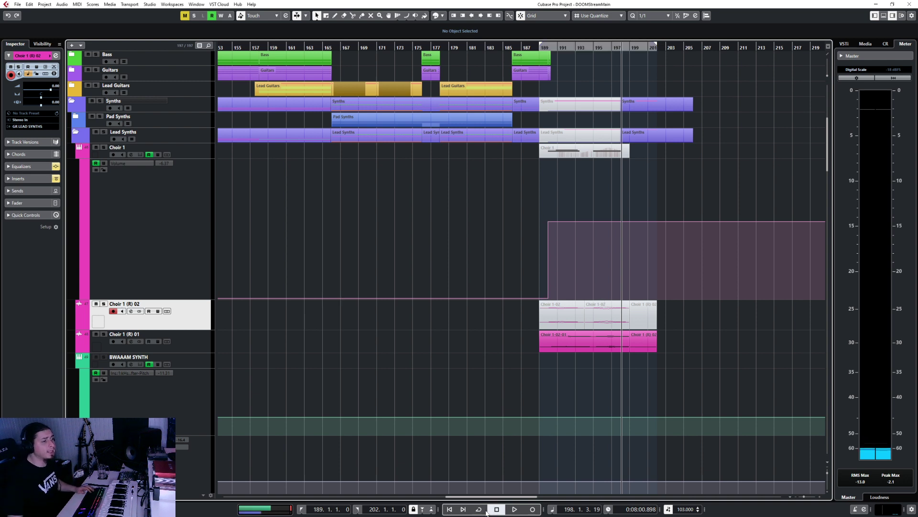
Review the whole arrangement and the tracks around bars 189 to 202, and collapse the Lead Synths folder
{"action": "key", "text": "shift+f"}
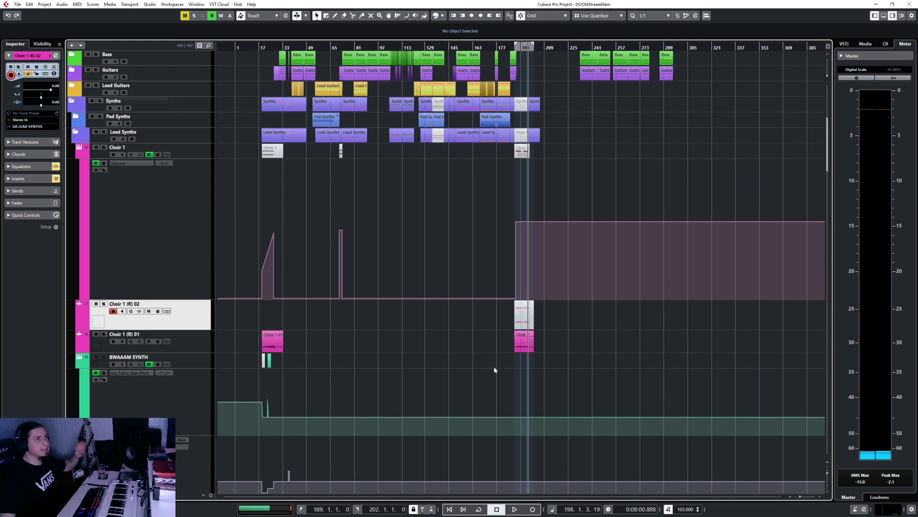
{"action": "scroll", "coordinate": [495, 370], "scroll_direction": "up", "scroll_amount": 8}
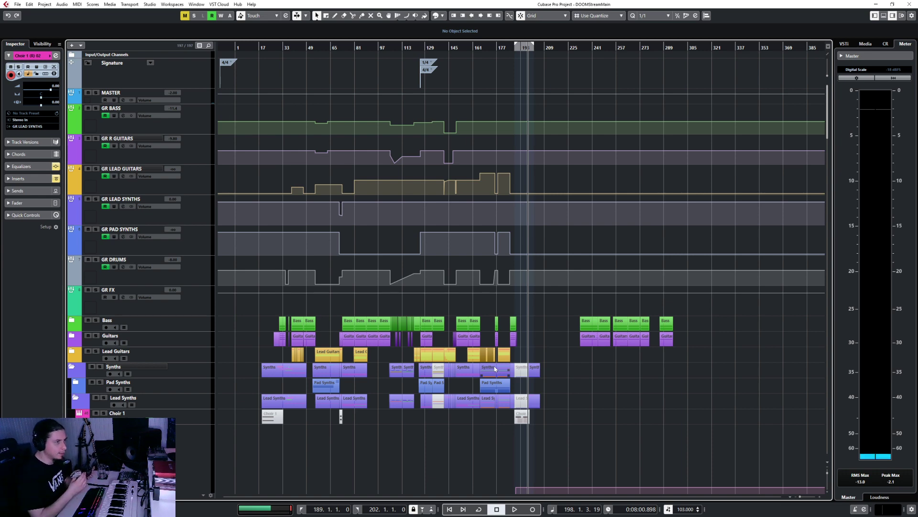
{"action": "scroll", "coordinate": [566, 441], "scroll_direction": "up", "scroll_amount": 6}
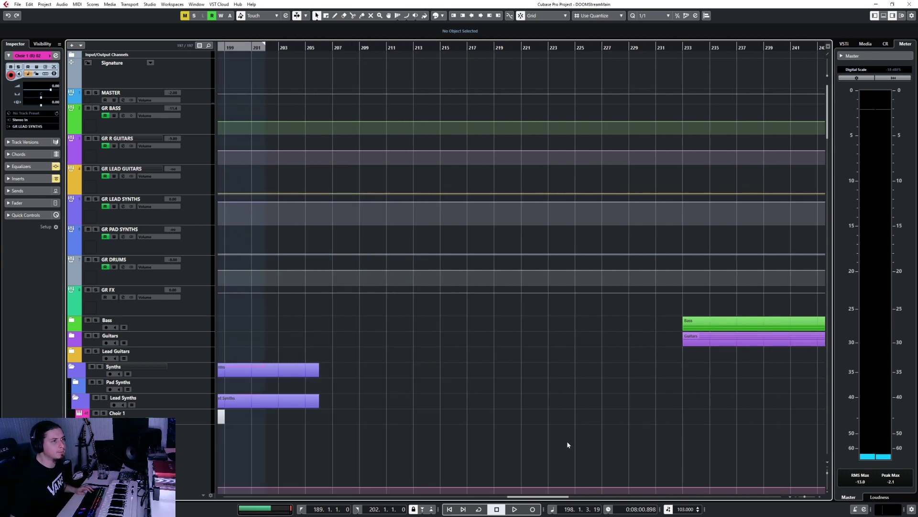
{"action": "scroll", "coordinate": [514, 435], "scroll_direction": "left", "scroll_amount": 5}
{"action": "scroll", "coordinate": [514, 435], "scroll_direction": "down", "scroll_amount": 6}
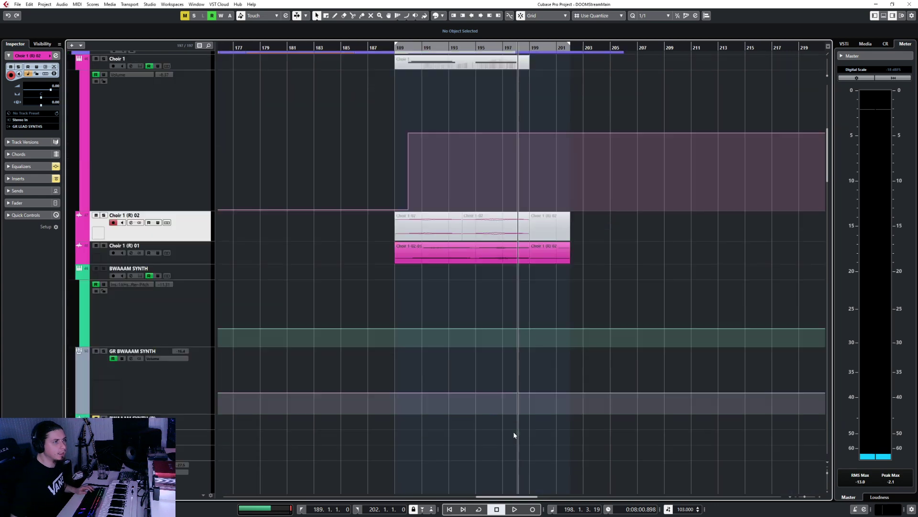
{"action": "right_click", "coordinate": [191, 255]}
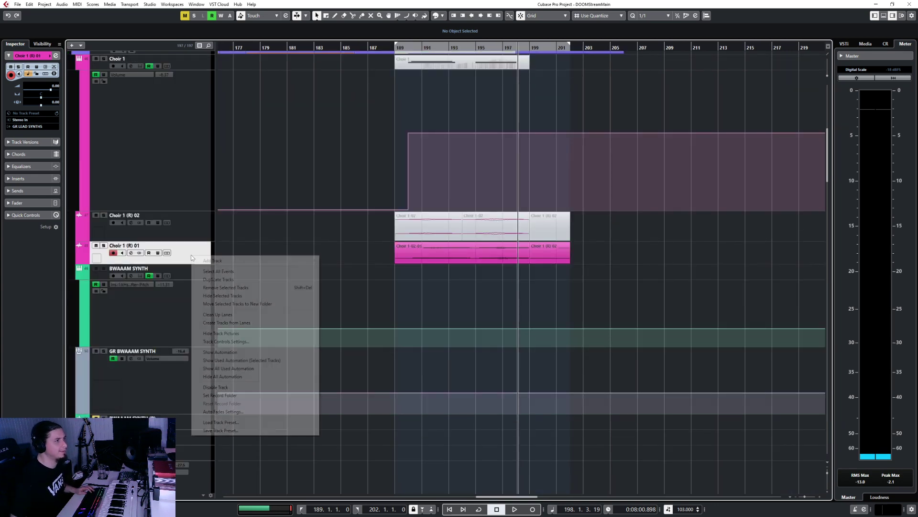
{"action": "left_click", "coordinate": [200, 244]}
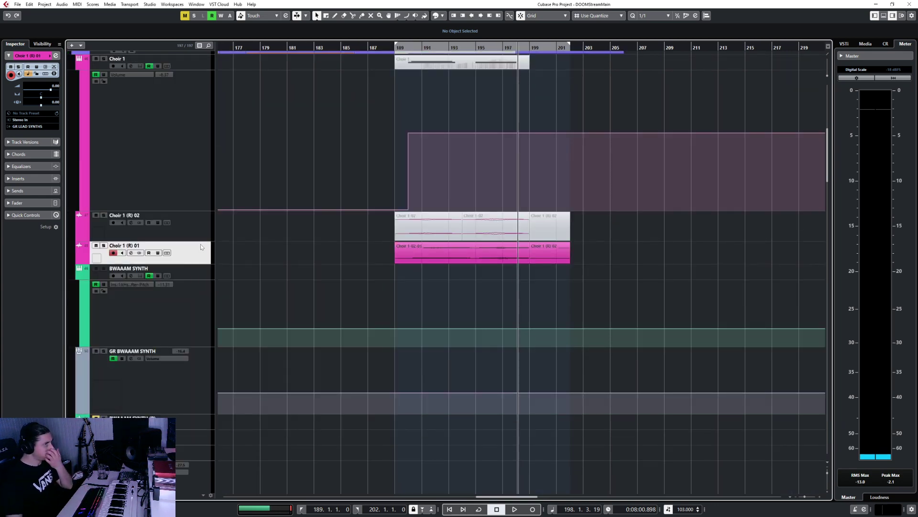
{"action": "scroll", "coordinate": [367, 269], "scroll_direction": "up", "scroll_amount": 3}
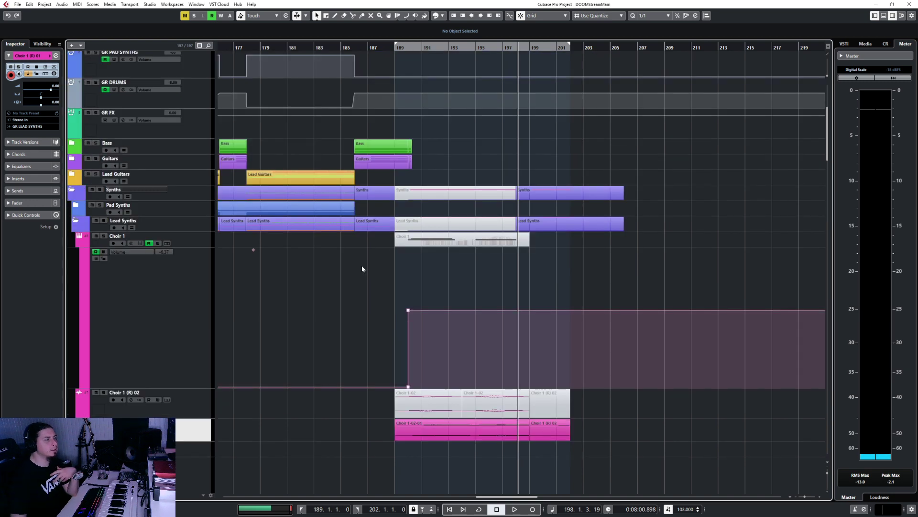
{"action": "left_click", "coordinate": [77, 223]}
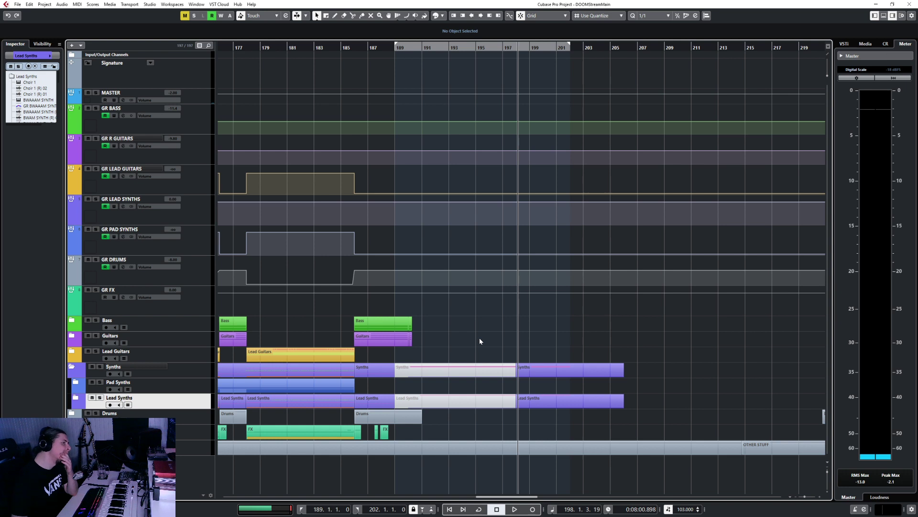
Set the playhead to bar 189 and examine the tracks inside the Pad Synths folder
{"action": "left_click", "coordinate": [394, 50]}
{"action": "left_click", "coordinate": [193, 390]}
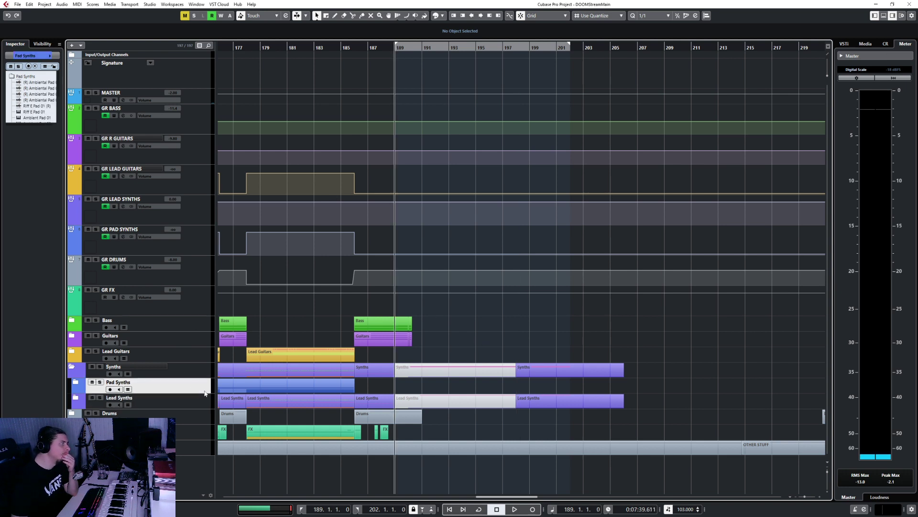
{"action": "left_click", "coordinate": [75, 381]}
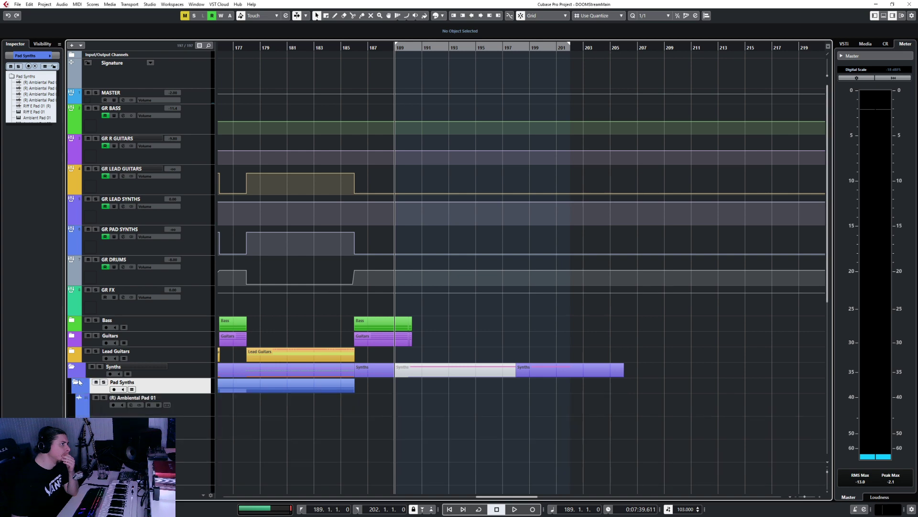
{"action": "scroll", "coordinate": [376, 428], "scroll_direction": "down", "scroll_amount": 5}
{"action": "scroll", "coordinate": [375, 427], "scroll_direction": "up", "scroll_amount": 3}
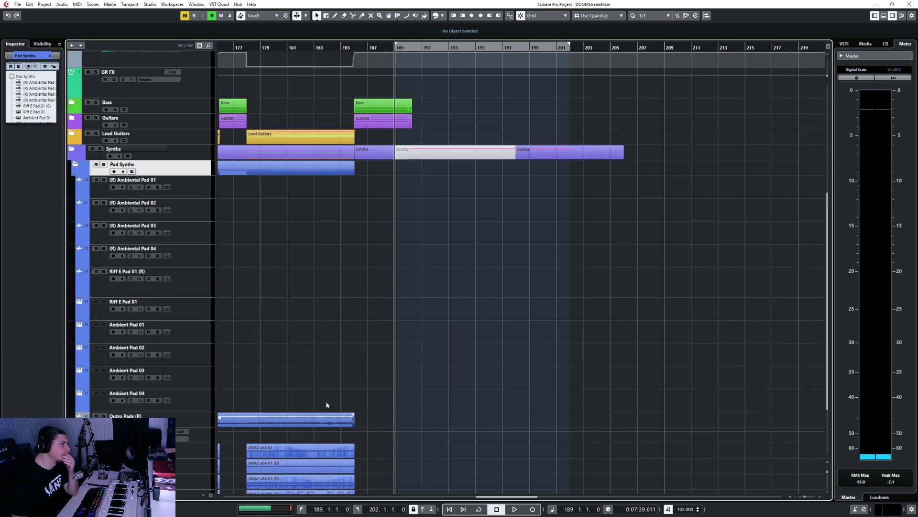
{"action": "left_click", "coordinate": [205, 312]}
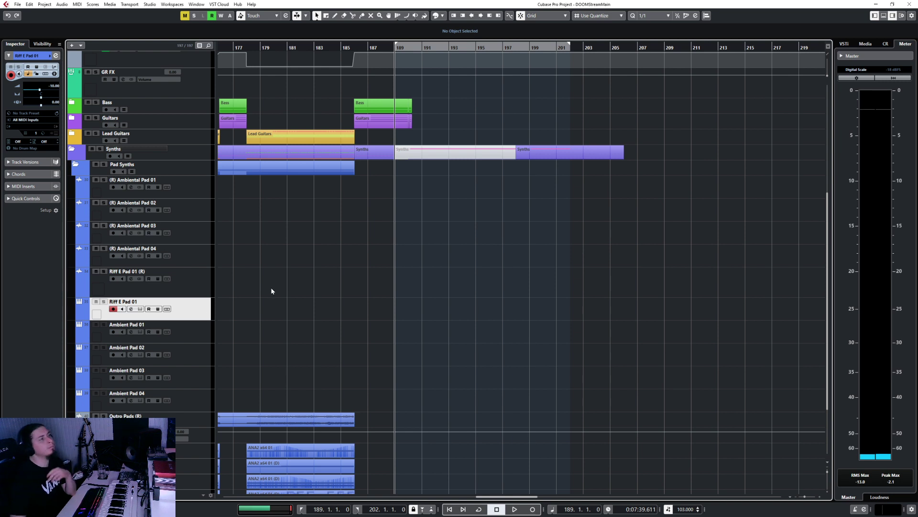
{"action": "left_click", "coordinate": [75, 165]}
Play the section from bar 189 while looking through the Pad Synths folder again
{"action": "key", "text": "space"}
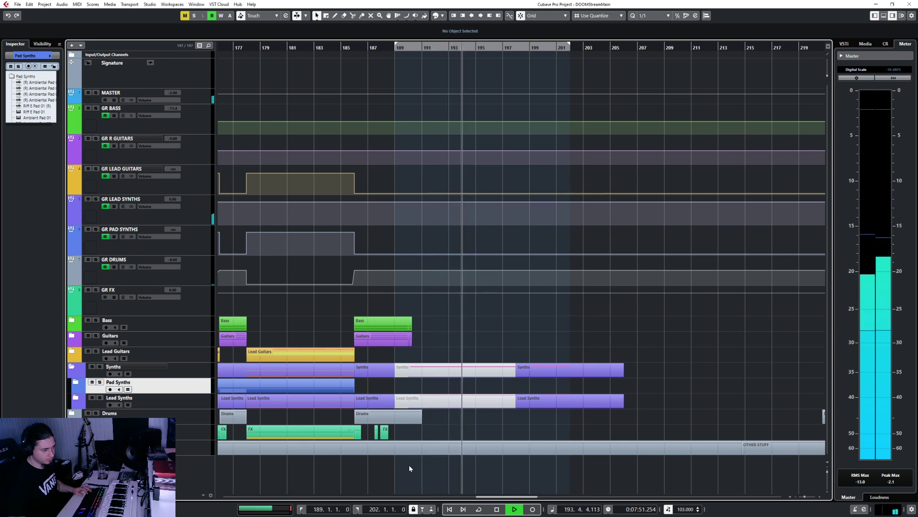
{"action": "left_click", "coordinate": [77, 384]}
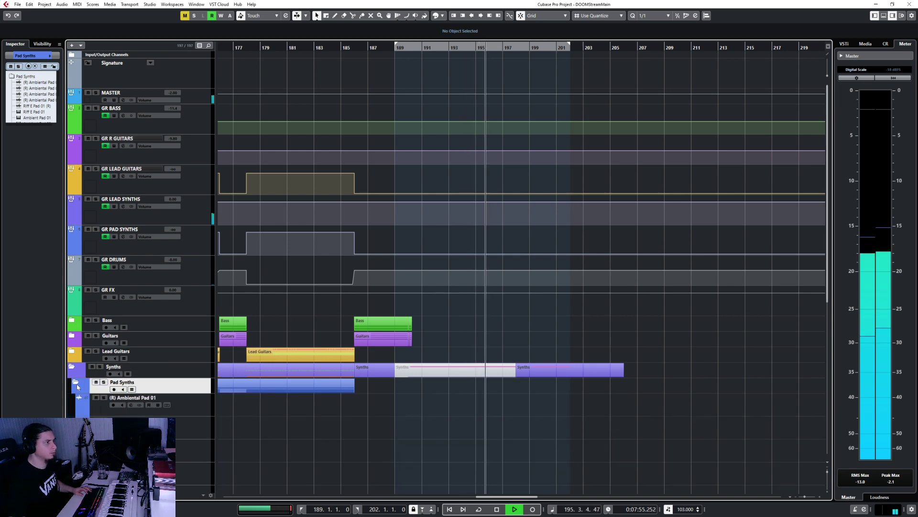
{"action": "scroll", "coordinate": [280, 420], "scroll_direction": "down", "scroll_amount": 5}
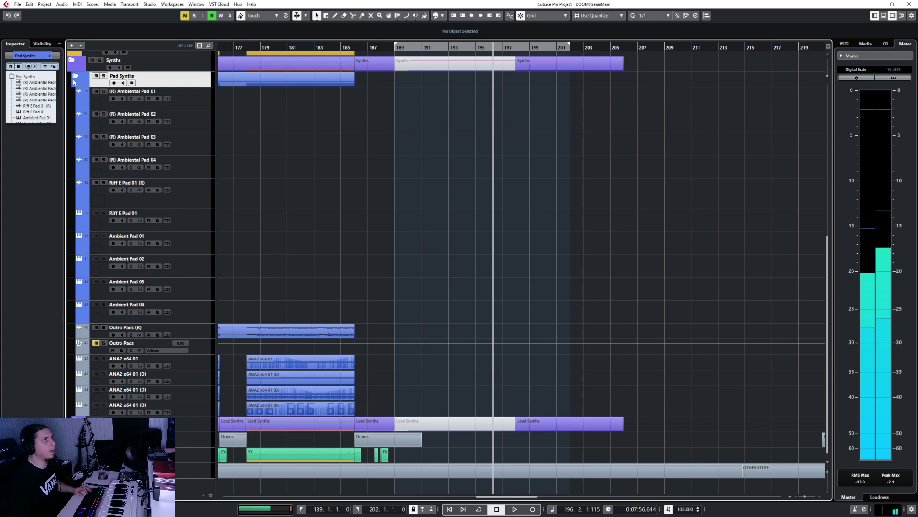
{"action": "left_click", "coordinate": [75, 77]}
Expand the Lead Synths folder, select the Outro Lead For Realsies track and show its channel in the MixConsole
{"action": "left_click", "coordinate": [82, 400]}
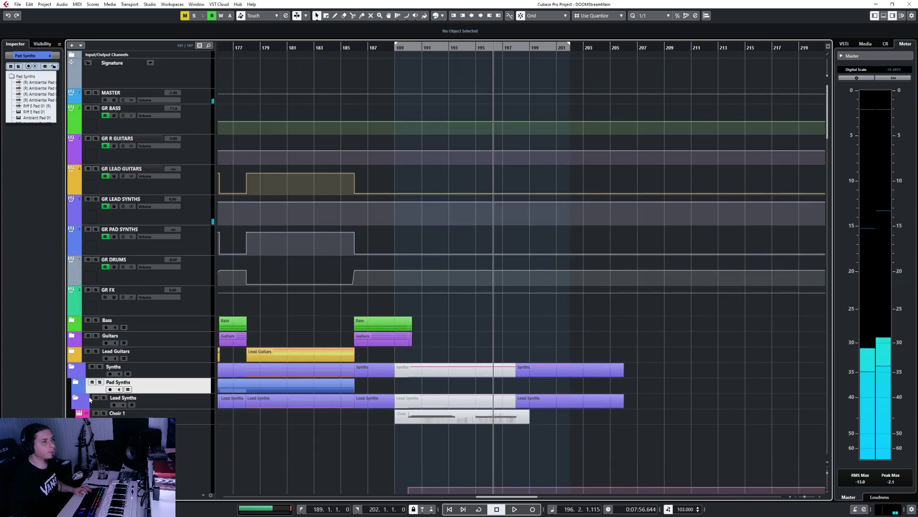
{"action": "scroll", "coordinate": [437, 363], "scroll_direction": "down", "scroll_amount": 6}
{"action": "scroll", "coordinate": [438, 354], "scroll_direction": "up", "scroll_amount": 2}
{"action": "scroll", "coordinate": [438, 349], "scroll_direction": "down", "scroll_amount": 15}
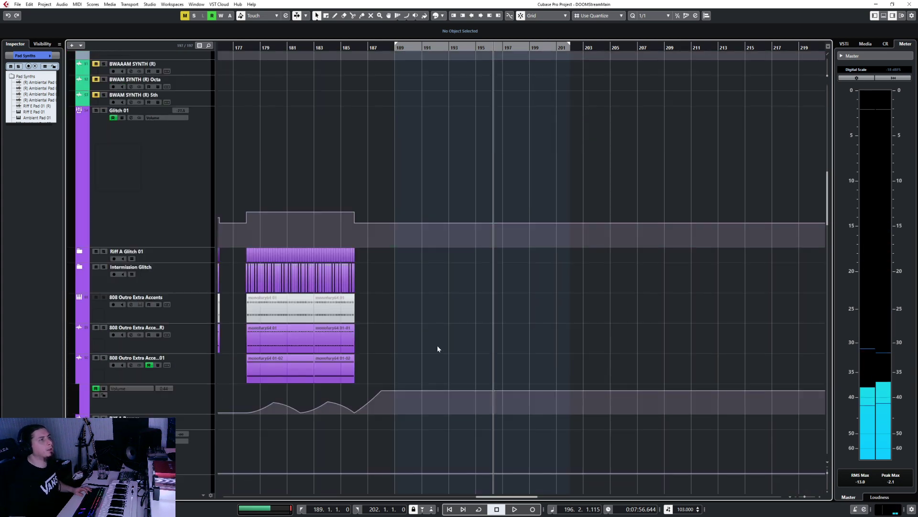
{"action": "scroll", "coordinate": [437, 346], "scroll_direction": "down", "scroll_amount": 1}
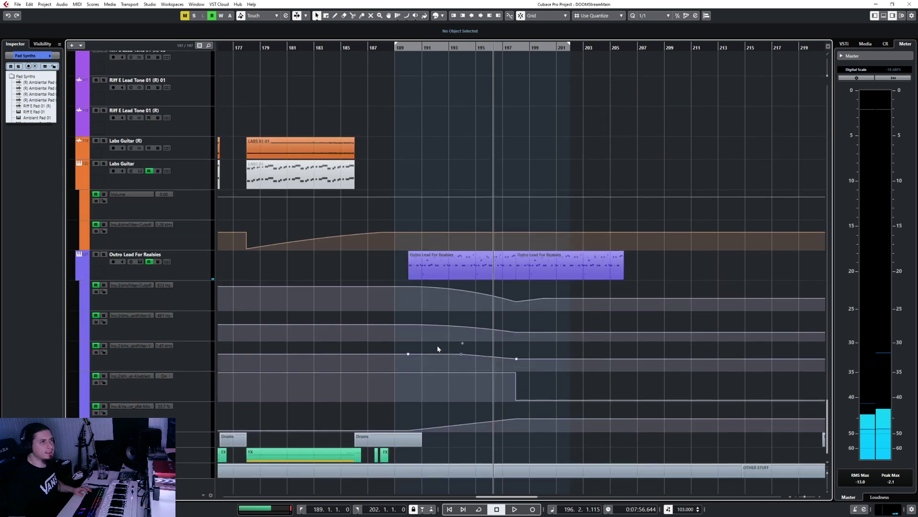
{"action": "left_click", "coordinate": [184, 268]}
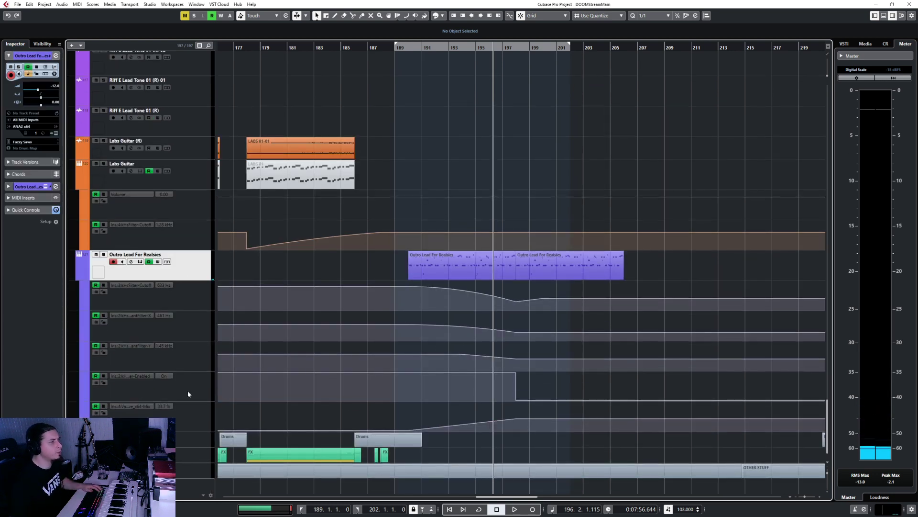
{"action": "key", "text": "F3"}
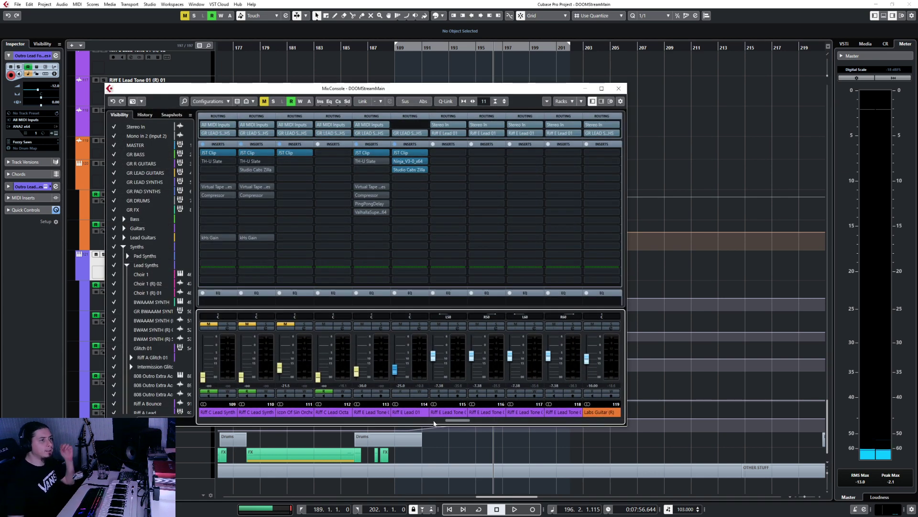
{"action": "mouse_move", "coordinate": [465, 421]}
{"action": "left_mouse_down"}
{"action": "mouse_move", "coordinate": [505, 421]}
{"action": "mouse_move", "coordinate": [477, 419]}
{"action": "left_mouse_up"}
{"action": "mouse_move", "coordinate": [487, 190]}
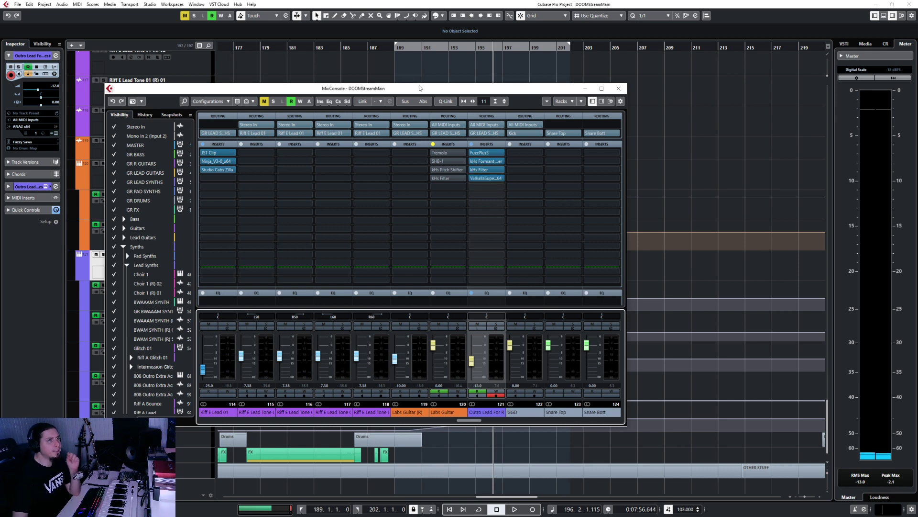
{"action": "left_click_drag", "start_coordinate": [420, 88], "coordinate": [534, 85]}
Move the effects after FuzzPlus3 on the Outro Lead For Realsies channel down one slot each, freeing the second insert slot
{"action": "mouse_move", "coordinate": [612, 175]}
{"action": "left_click_drag", "start_coordinate": [610, 172], "coordinate": [610, 180]}
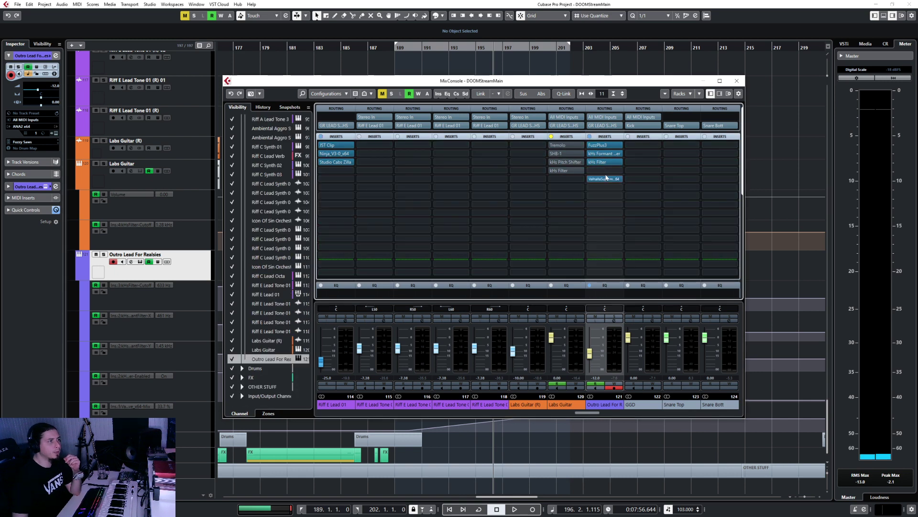
{"action": "mouse_move", "coordinate": [610, 175]}
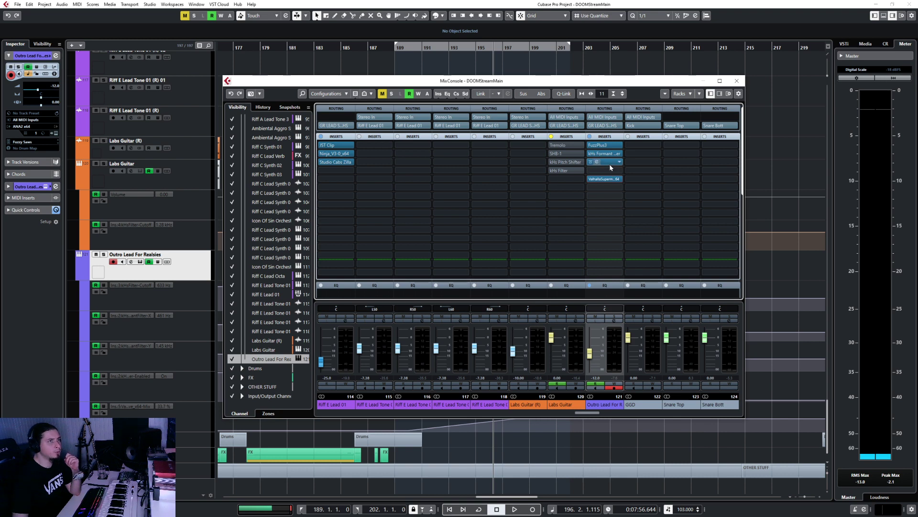
{"action": "left_click_drag", "start_coordinate": [611, 164], "coordinate": [610, 171]}
Insert kHs Pitch Shifter in the free second slot of the Outro Lead For Realsies channel and close the plug-in and MixConsole windows
{"action": "left_click", "coordinate": [610, 143]}
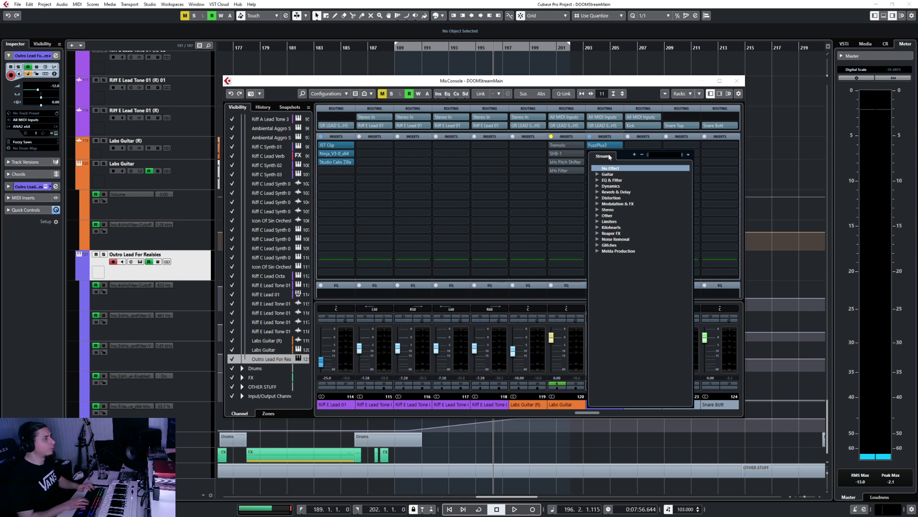
{"action": "type", "text": "pitch"}
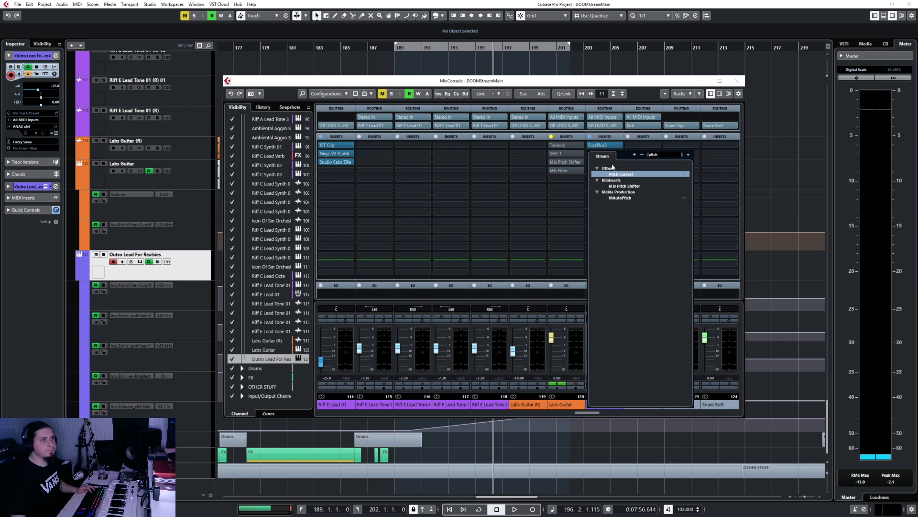
{"action": "left_click", "coordinate": [609, 186]}
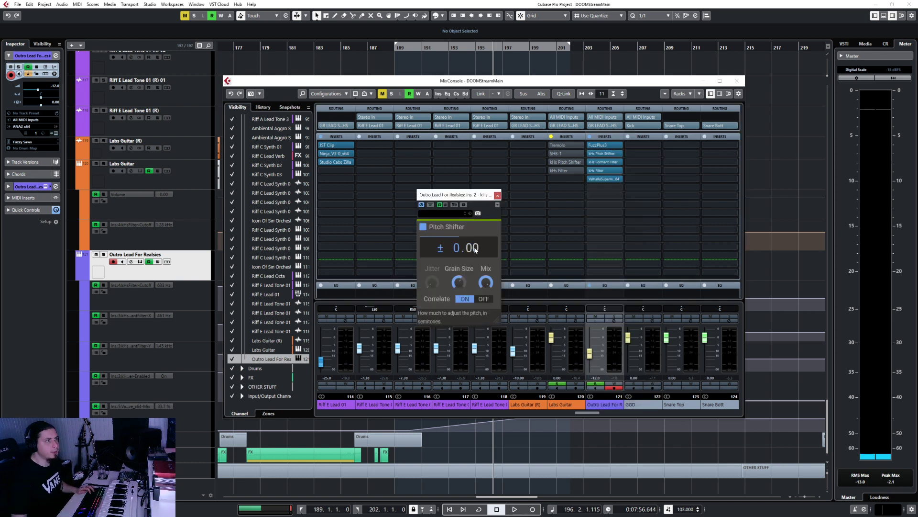
{"action": "left_click", "coordinate": [497, 195]}
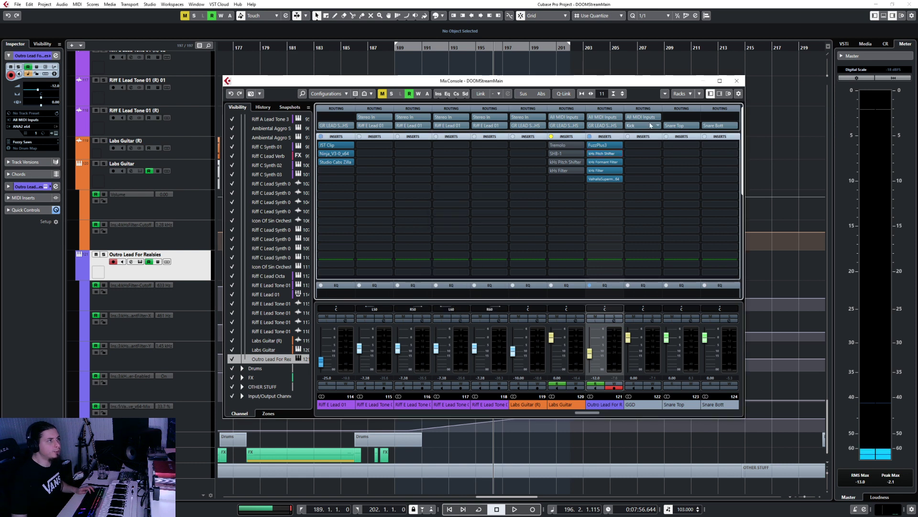
{"action": "left_click", "coordinate": [736, 81]}
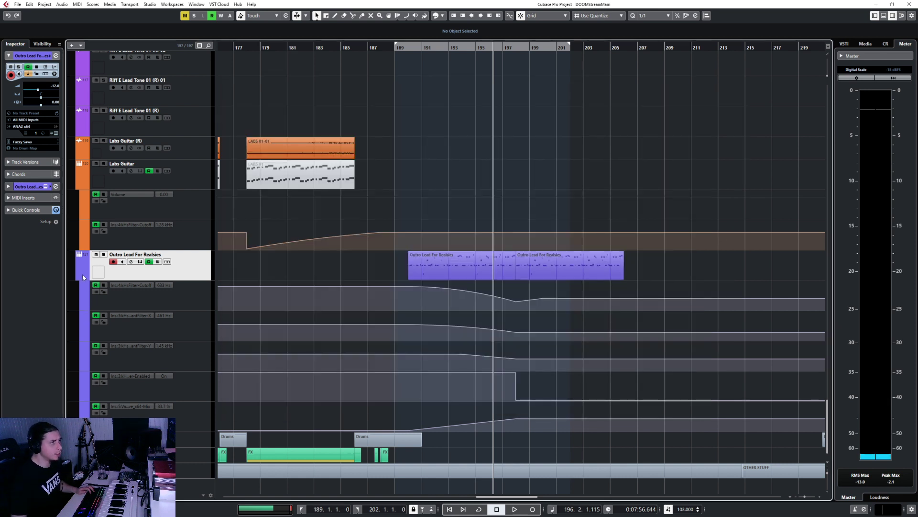
Add a new automation lane to the Outro Lead For Realsies track and move it above the track's other lanes
{"action": "scroll", "coordinate": [82, 276], "scroll_direction": "up", "scroll_amount": 5}
{"action": "left_click", "coordinate": [93, 425]}
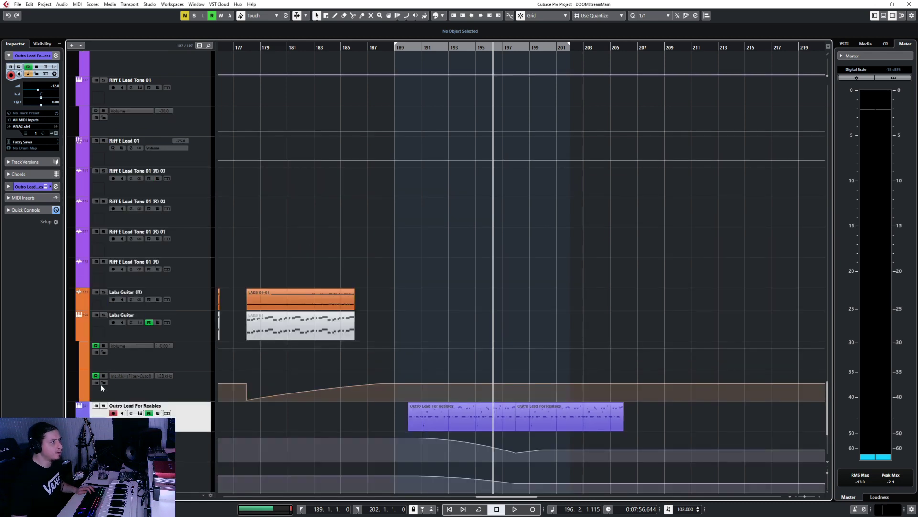
{"action": "left_click", "coordinate": [92, 456]}
{"action": "scroll", "coordinate": [334, 383], "scroll_direction": "down", "scroll_amount": 6}
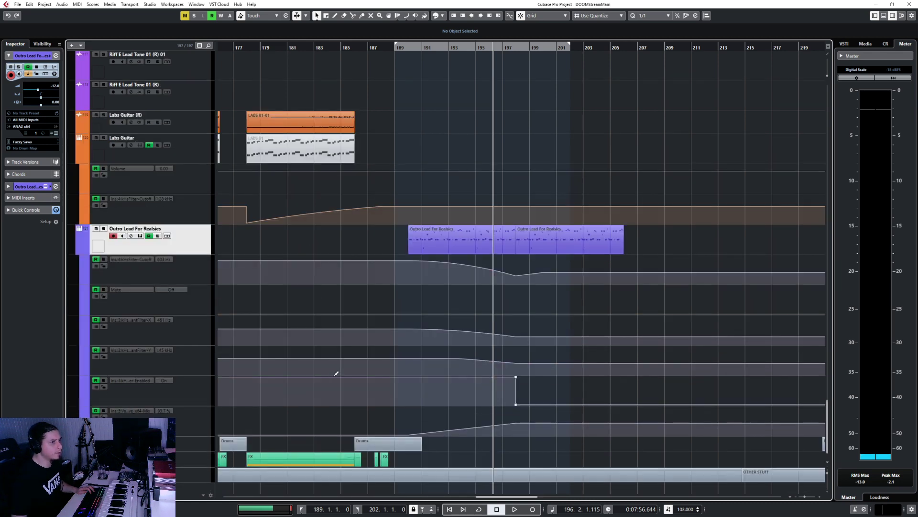
{"action": "left_click_drag", "start_coordinate": [190, 302], "coordinate": [186, 276]}
Look through the lead track's assignable parameters and each of its existing automation lanes
{"action": "left_click", "coordinate": [136, 260]}
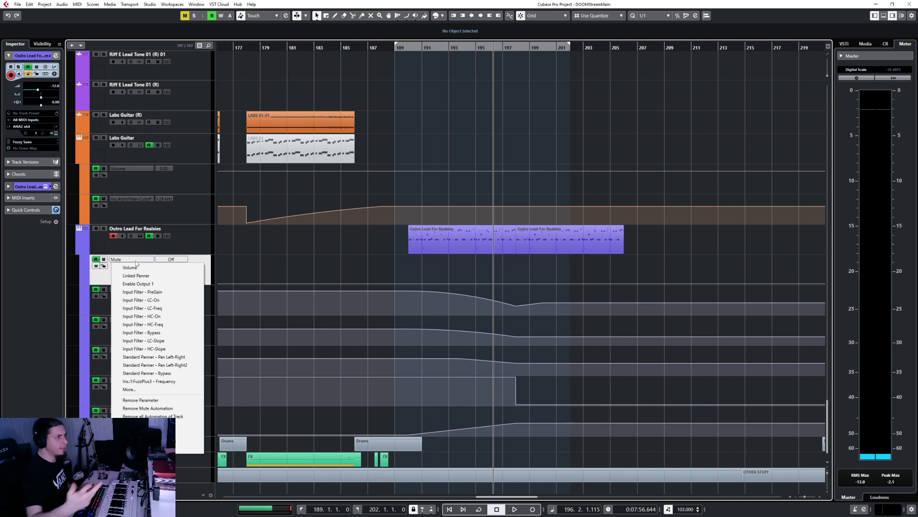
{"action": "left_click", "coordinate": [76, 303]}
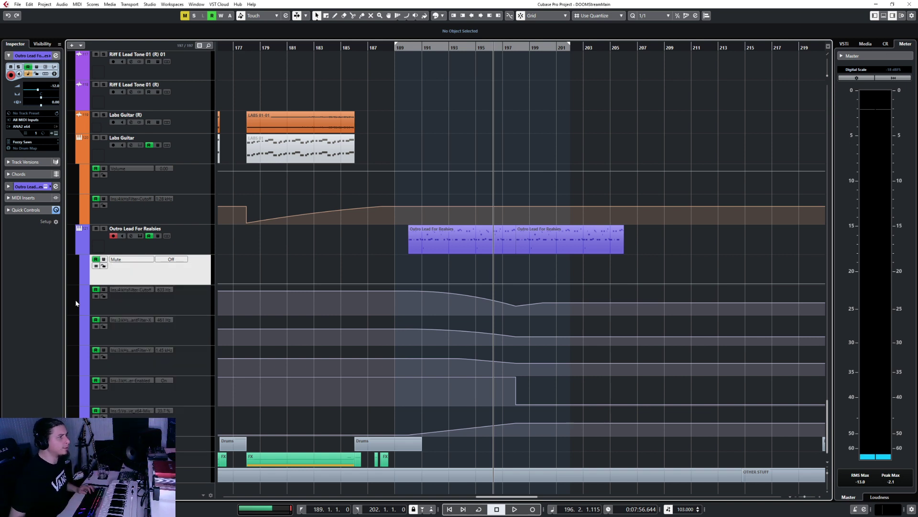
{"action": "left_click", "coordinate": [191, 299]}
{"action": "left_click", "coordinate": [197, 331]}
{"action": "left_click", "coordinate": [197, 360]}
{"action": "left_click", "coordinate": [196, 397]}
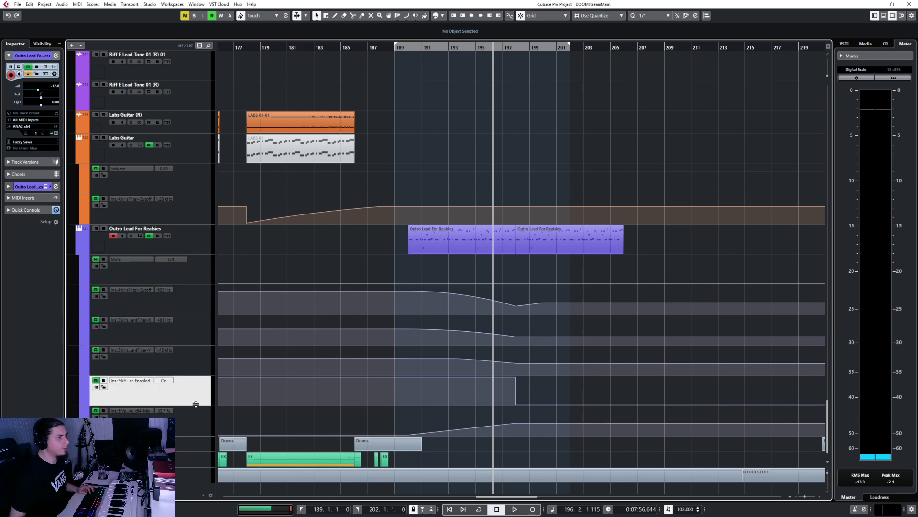
{"action": "left_click", "coordinate": [198, 414]}
{"action": "left_click", "coordinate": [192, 259]}
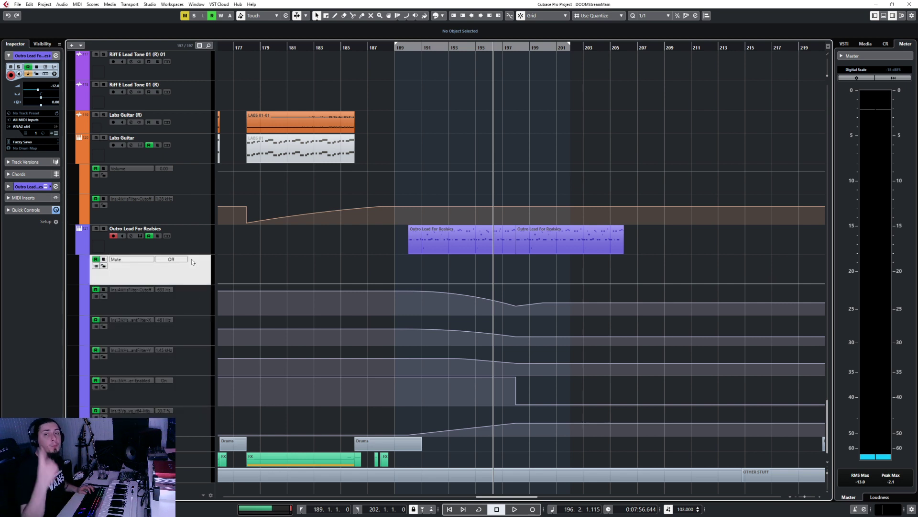
Assign the lead's new automation lane to the Pitch parameter of the kHs Pitch Shifter insert
{"action": "left_click", "coordinate": [128, 261]}
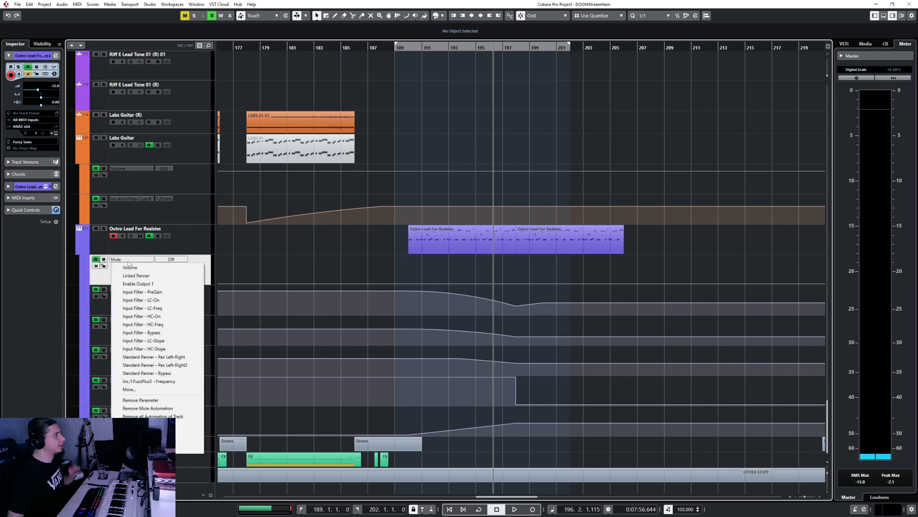
{"action": "left_click", "coordinate": [129, 389]}
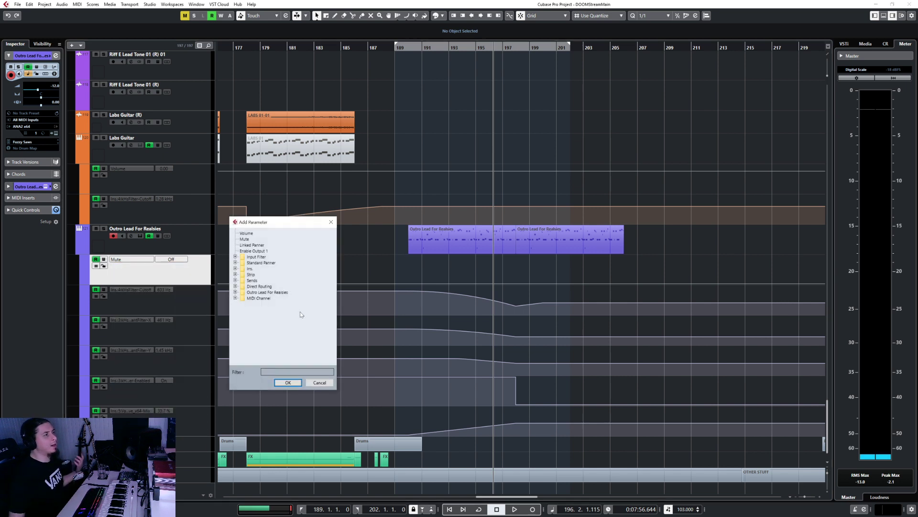
{"action": "left_click", "coordinate": [235, 269]}
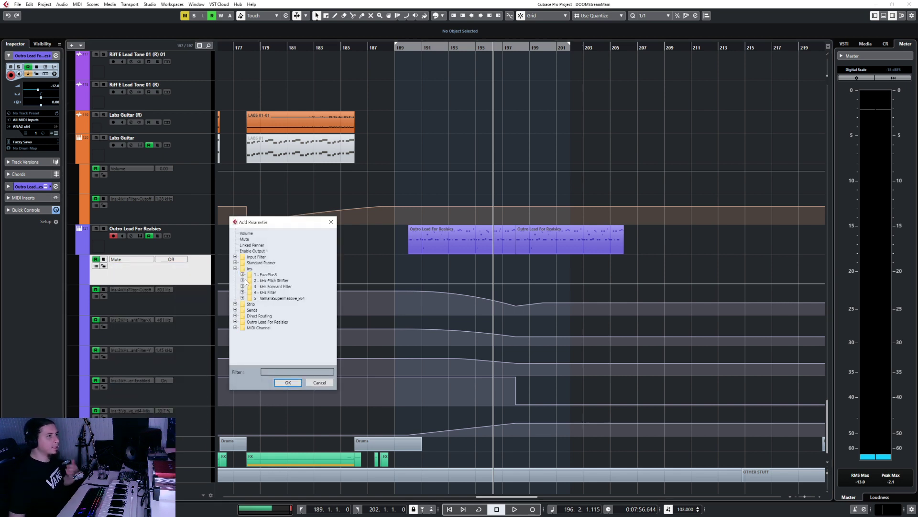
{"action": "left_click", "coordinate": [242, 281]}
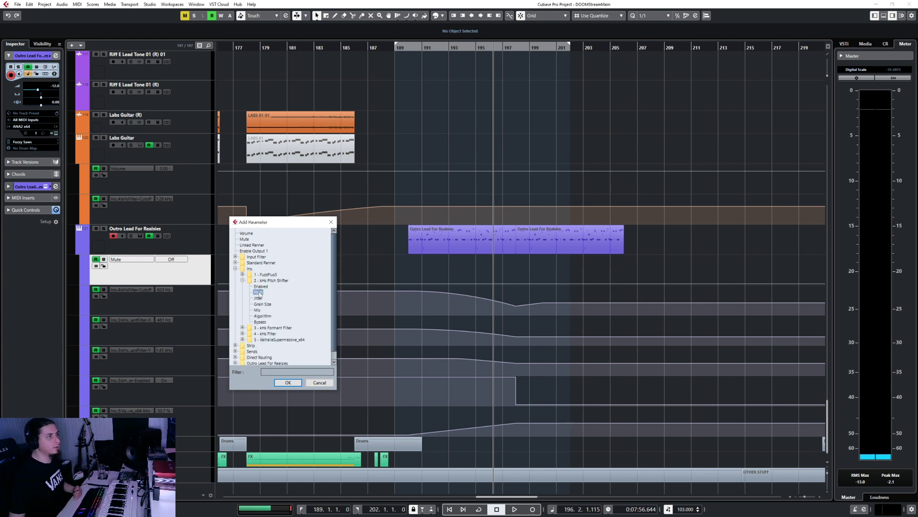
{"action": "left_click", "coordinate": [288, 384]}
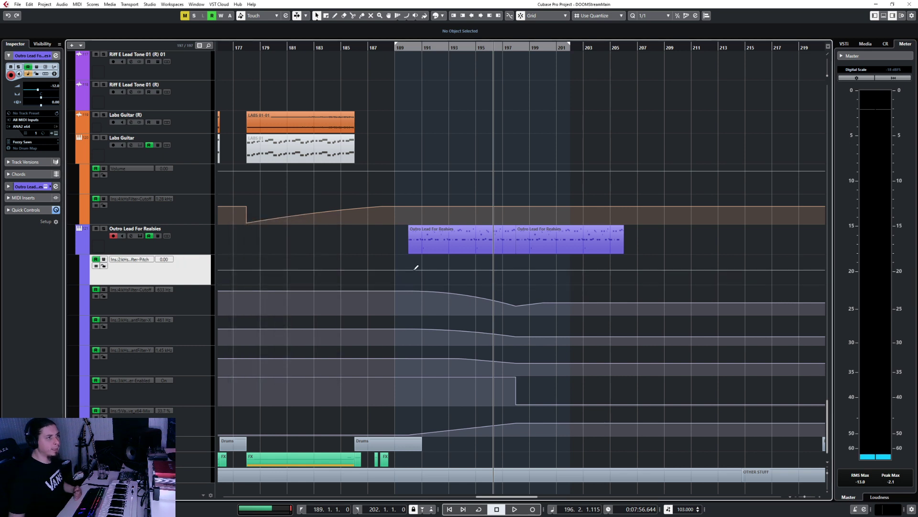
Add pitch automation points at bar 190 with value 50.00 and at bar 198 with value 48.00
{"action": "scroll", "coordinate": [436, 276], "scroll_direction": "up", "scroll_amount": 3}
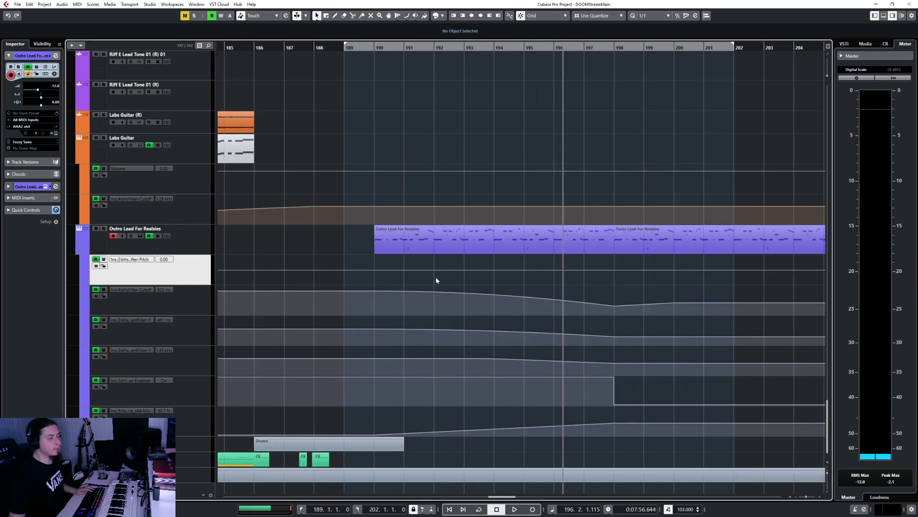
{"action": "left_click", "coordinate": [376, 271]}
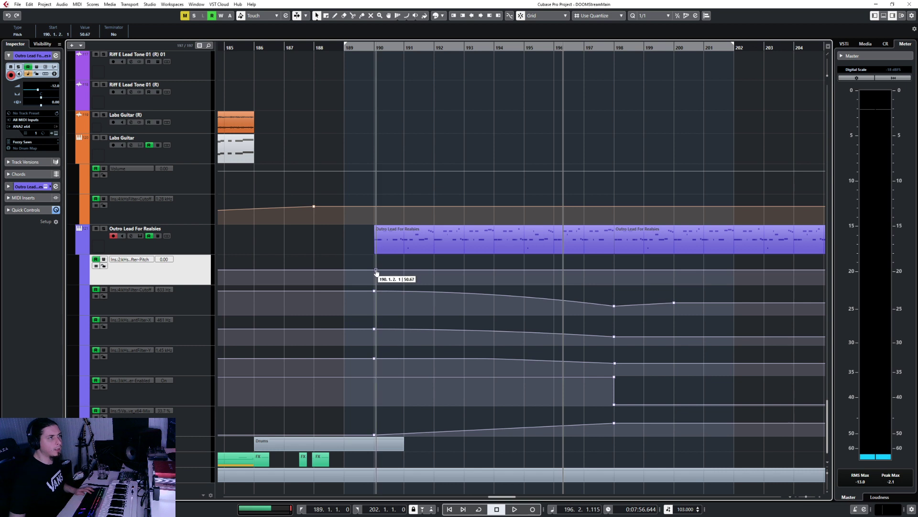
{"action": "left_click_drag", "start_coordinate": [376, 272], "coordinate": [374, 271]}
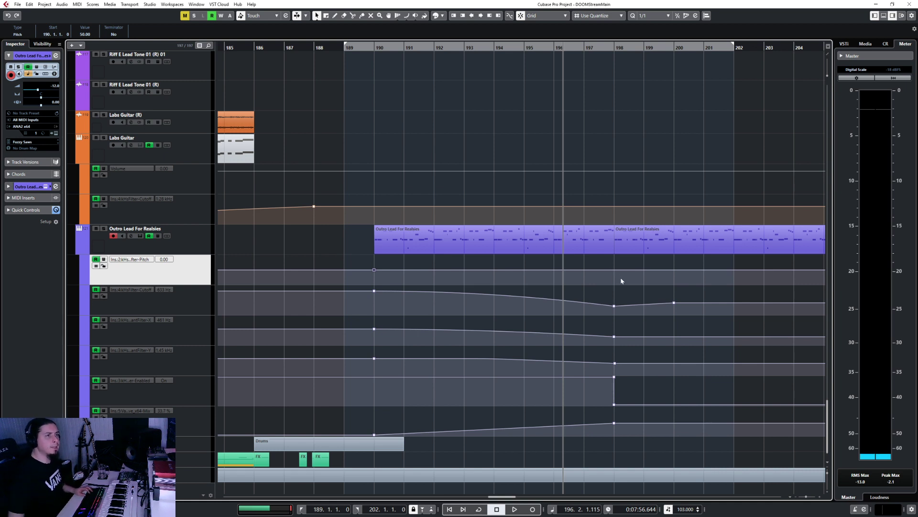
{"action": "left_click_drag", "start_coordinate": [614, 270], "coordinate": [614, 270]}
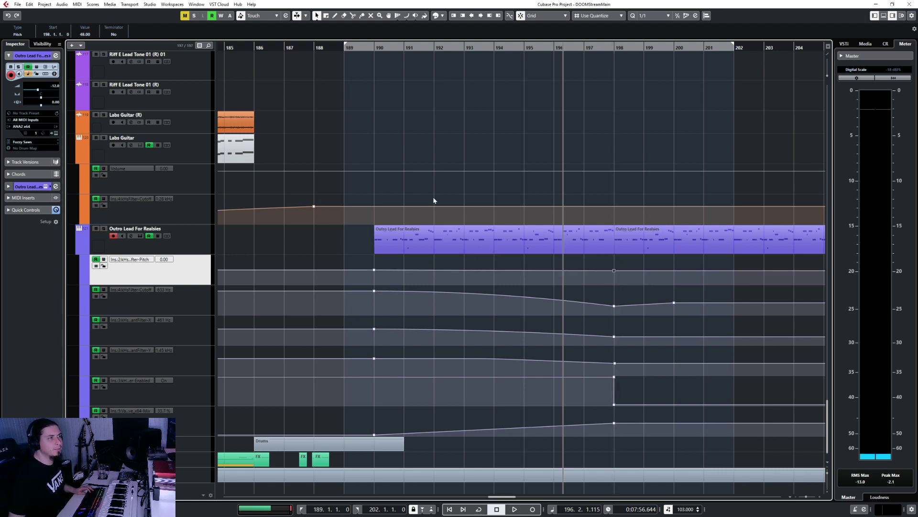
Play from bar 189 and add a pitch automation point at bar 206 with value 36.00
{"action": "left_click", "coordinate": [349, 48]}
{"action": "key", "text": "space"}
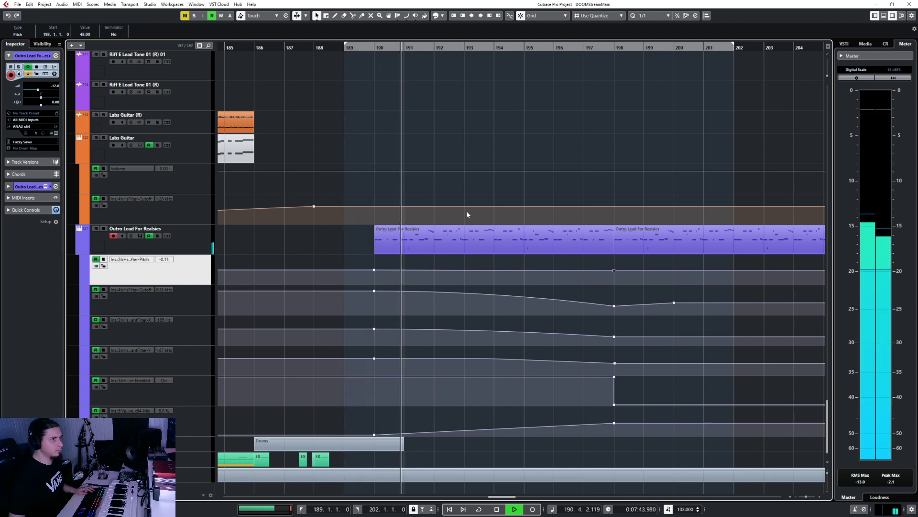
{"action": "key", "text": "f"}
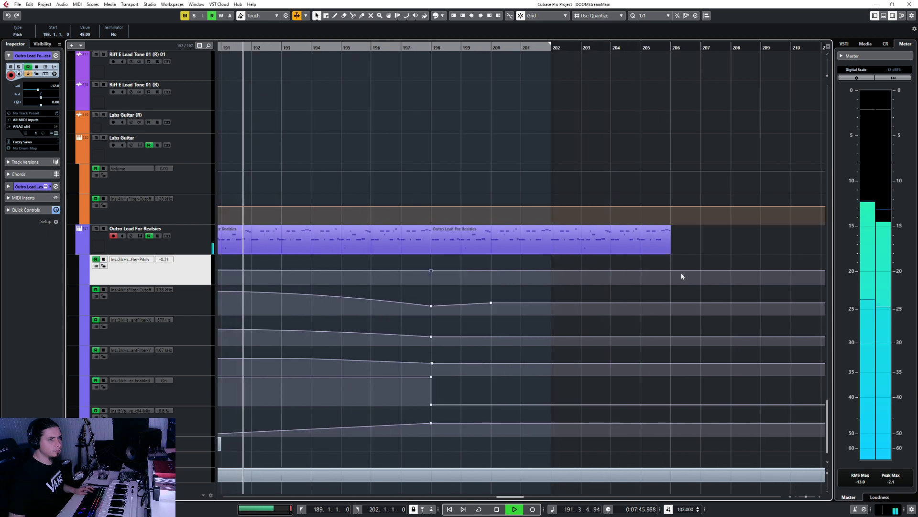
{"action": "left_click_drag", "start_coordinate": [674, 273], "coordinate": [670, 274]}
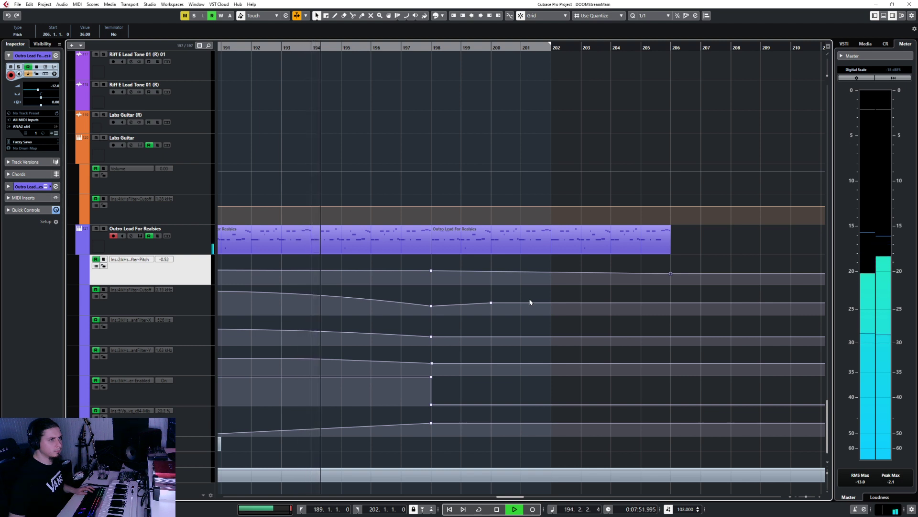
Enlarge the pitch automation lane and bend the segment between bars 190 and 198 so the drop starts more gradually
{"action": "scroll", "coordinate": [530, 302], "scroll_direction": "left", "scroll_amount": 3}
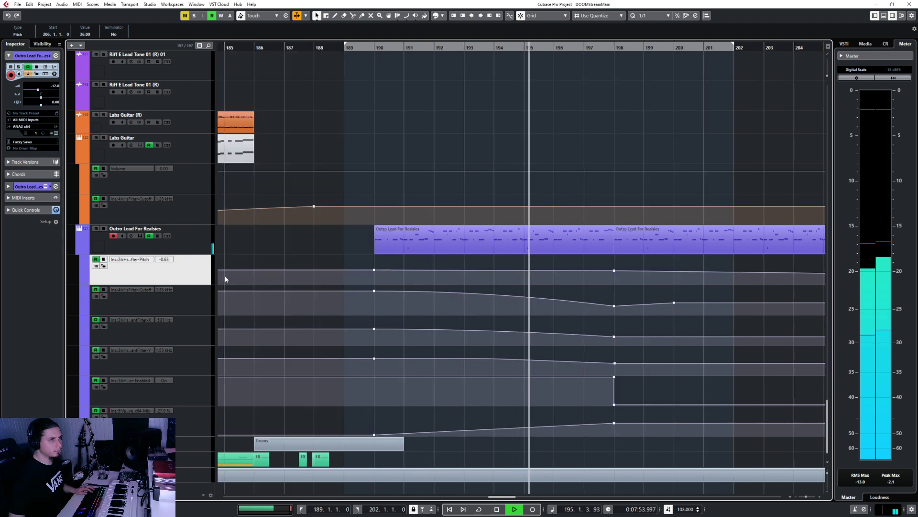
{"action": "left_click_drag", "start_coordinate": [201, 285], "coordinate": [201, 351]}
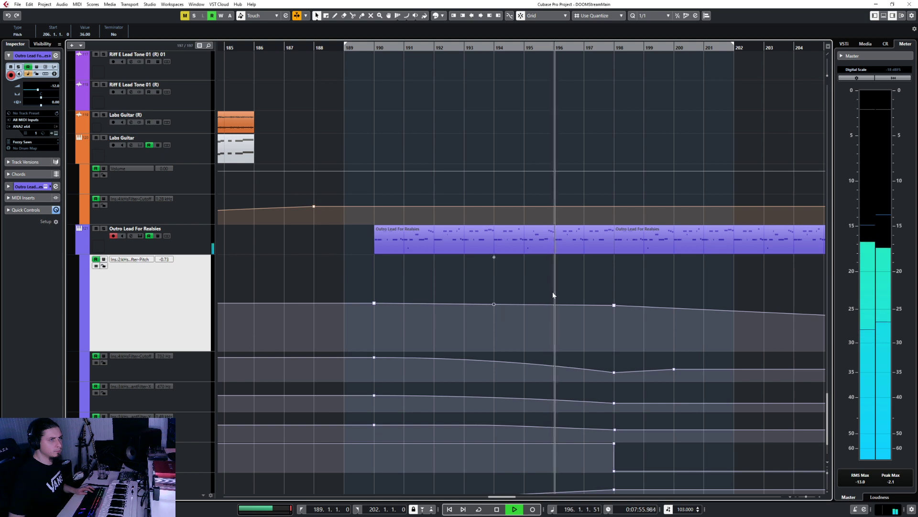
{"action": "left_click", "coordinate": [494, 307]}
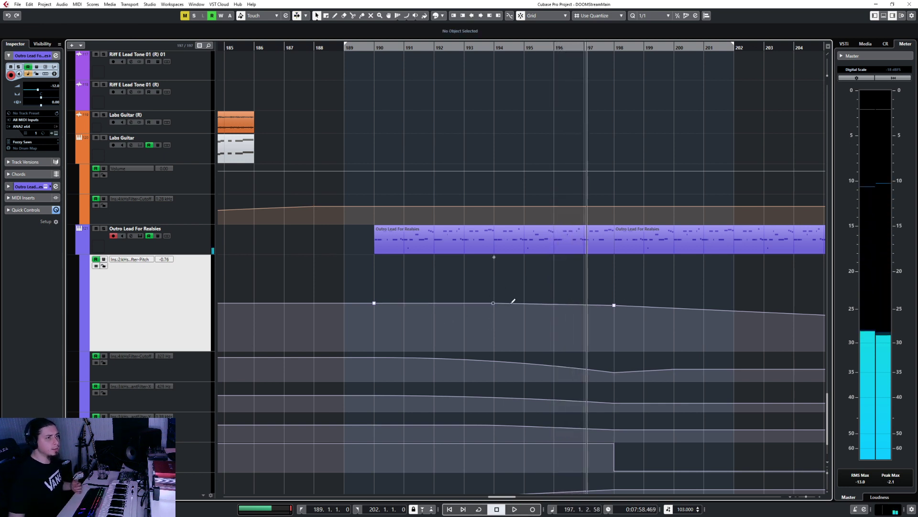
{"action": "left_click_drag", "start_coordinate": [184, 381], "coordinate": [184, 469]}
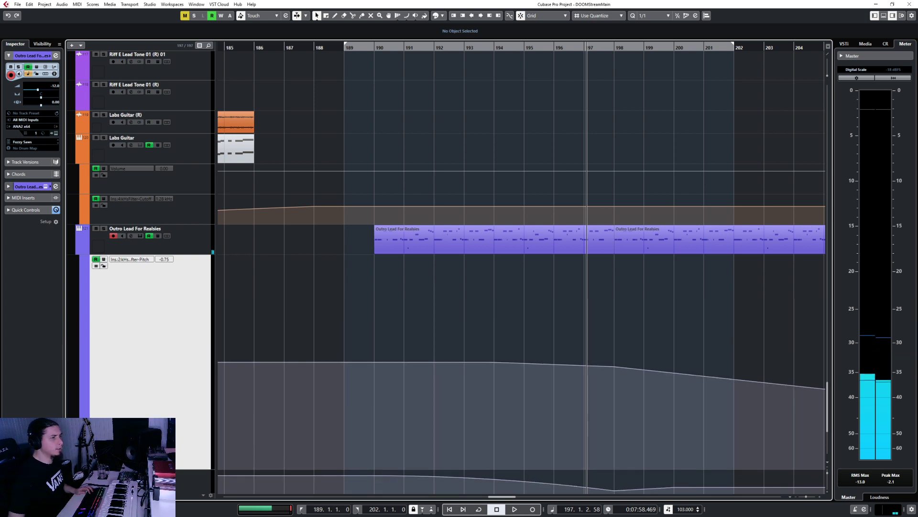
{"action": "left_click_drag", "start_coordinate": [494, 366], "coordinate": [495, 369]}
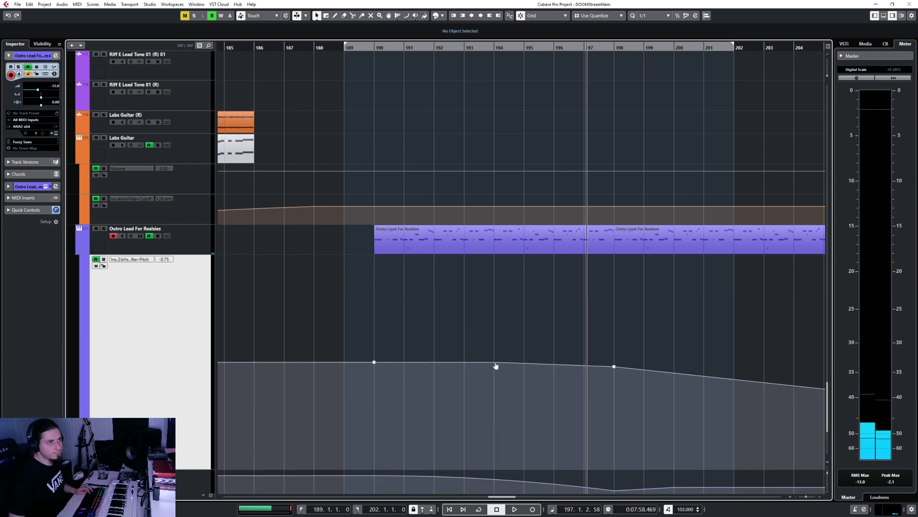
Listen to the pitch drop from bar 190 with the Outro Lead For Realsies track soloed, and replay it from about bar 196
{"action": "left_click", "coordinate": [372, 49]}
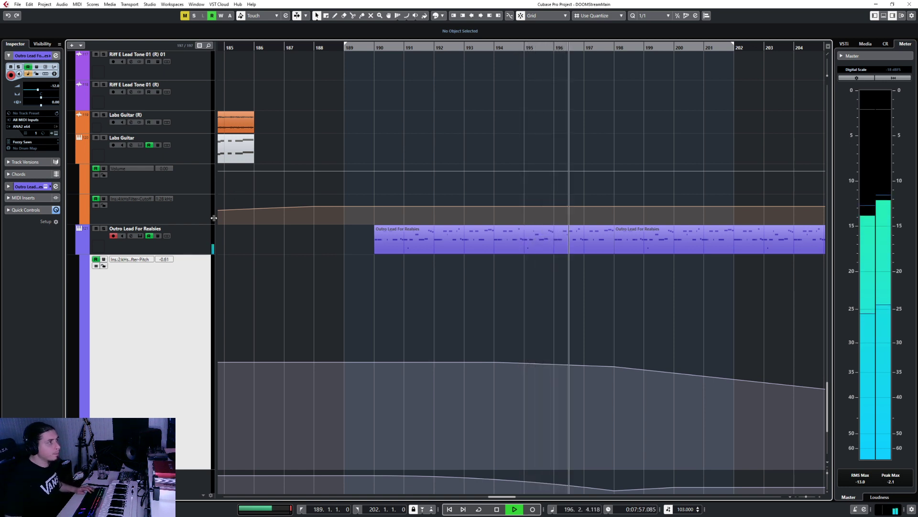
{"action": "left_click", "coordinate": [200, 241]}
{"action": "key", "text": "s"}
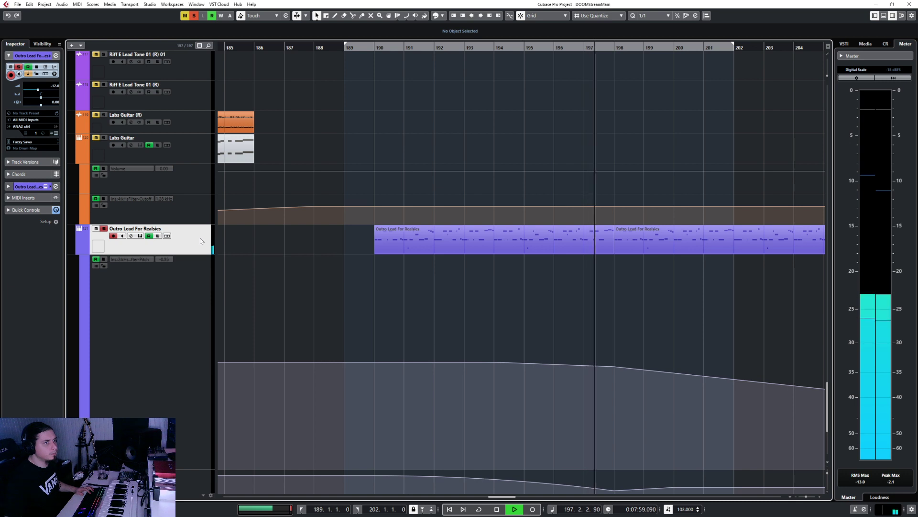
{"action": "scroll", "coordinate": [514, 323], "scroll_direction": "right", "scroll_amount": 6}
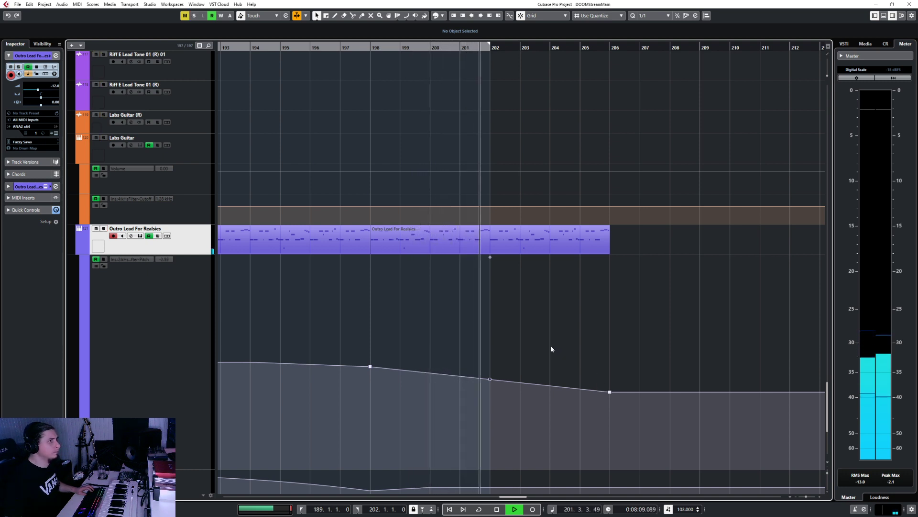
{"action": "scroll", "coordinate": [547, 340], "scroll_direction": "left", "scroll_amount": 3}
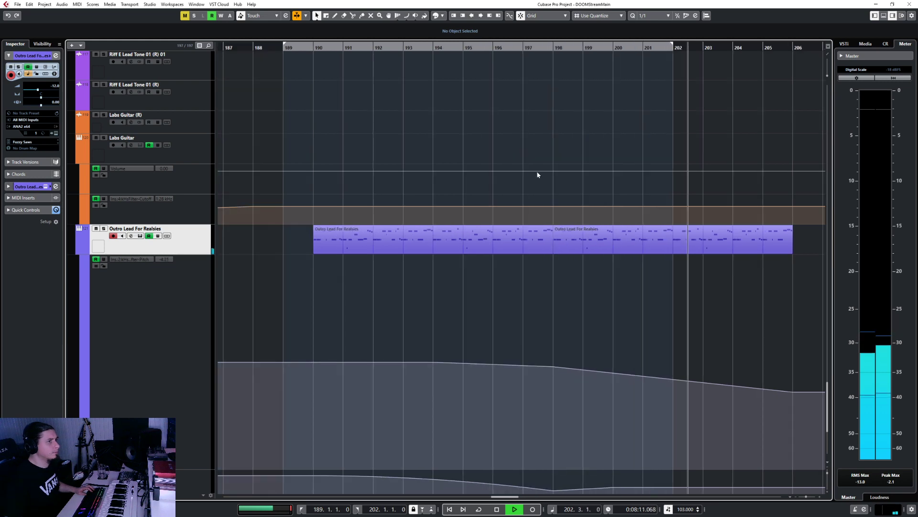
{"action": "left_click", "coordinate": [509, 50]}
{"action": "scroll", "coordinate": [547, 268], "scroll_direction": "down", "scroll_amount": 3}
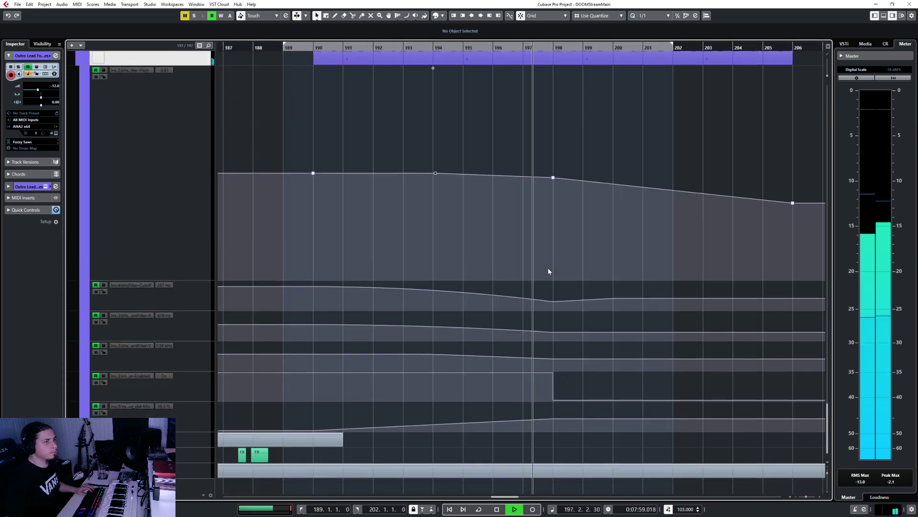
Review the Choir 1 (R) 01 track during playback and select its clip spanning bars 189 to 199
{"action": "scroll", "coordinate": [547, 268], "scroll_direction": "up", "scroll_amount": 5}
{"action": "scroll", "coordinate": [549, 271], "scroll_direction": "up", "scroll_amount": 15}
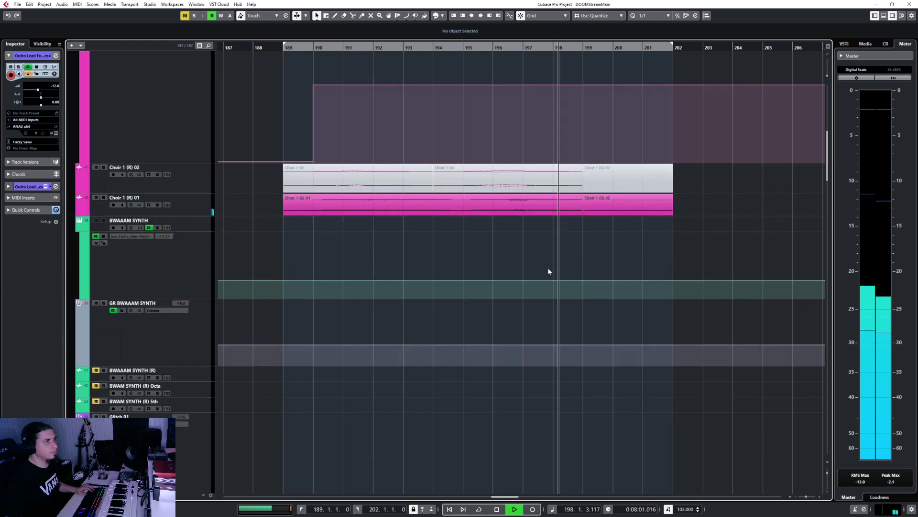
{"action": "scroll", "coordinate": [548, 271], "scroll_direction": "down", "scroll_amount": 5}
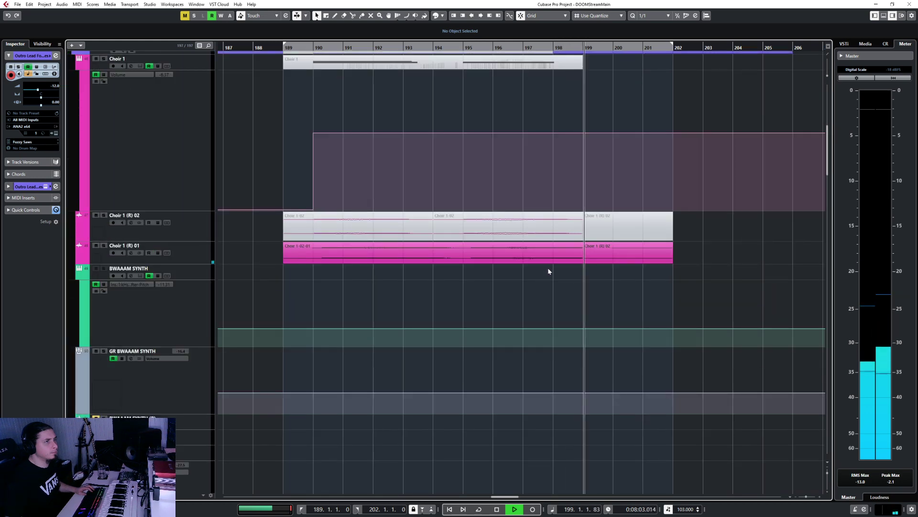
{"action": "scroll", "coordinate": [548, 271], "scroll_direction": "up", "scroll_amount": 2}
{"action": "left_click", "coordinate": [601, 353]}
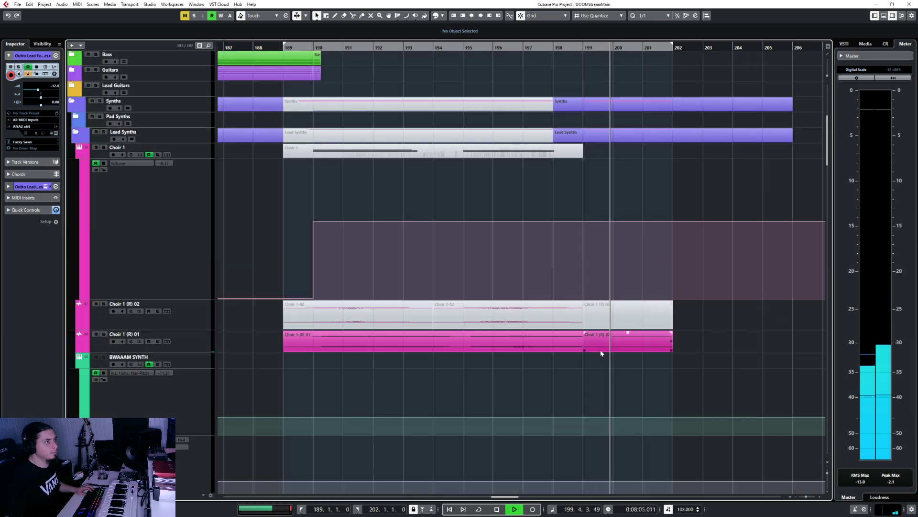
{"action": "left_click", "coordinate": [558, 347]}
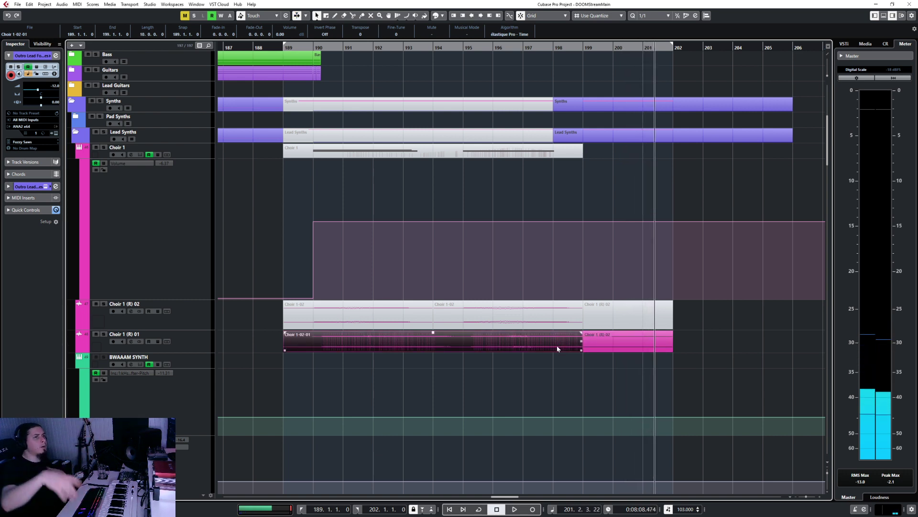
Set the playback position to bar 198 and collapse the Lead Synths folder and its parent Synths folder
{"action": "left_click", "coordinate": [553, 47]}
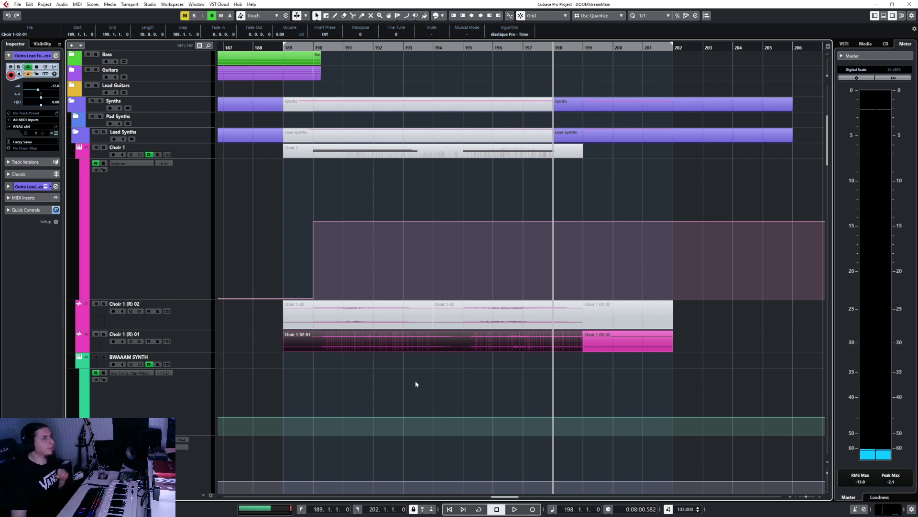
{"action": "left_click", "coordinate": [75, 133]}
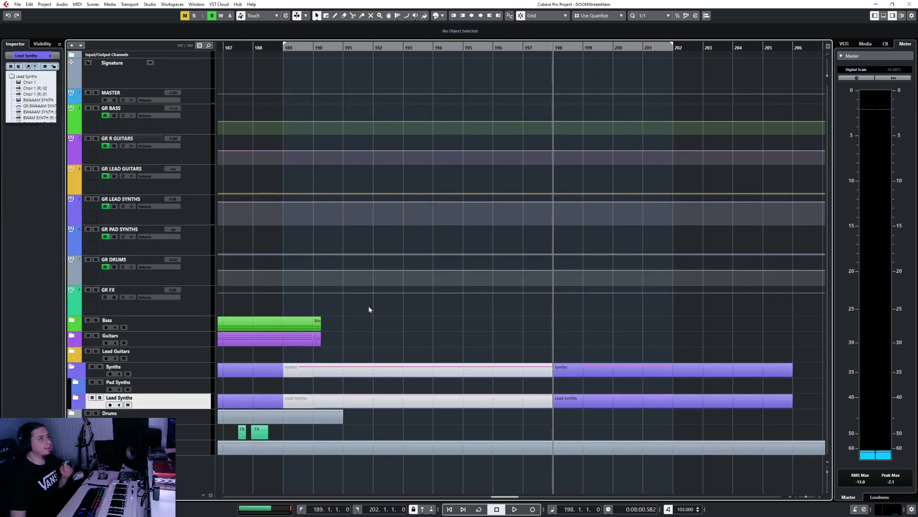
{"action": "left_click", "coordinate": [72, 368]}
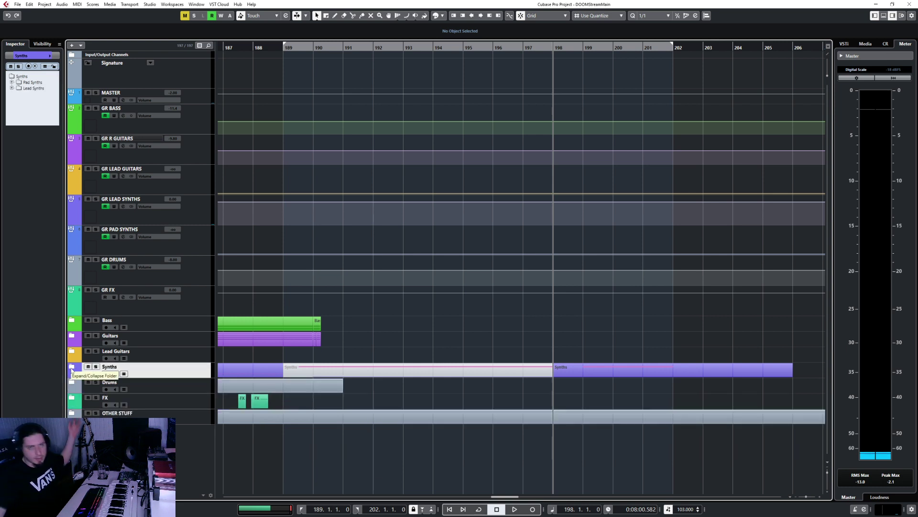